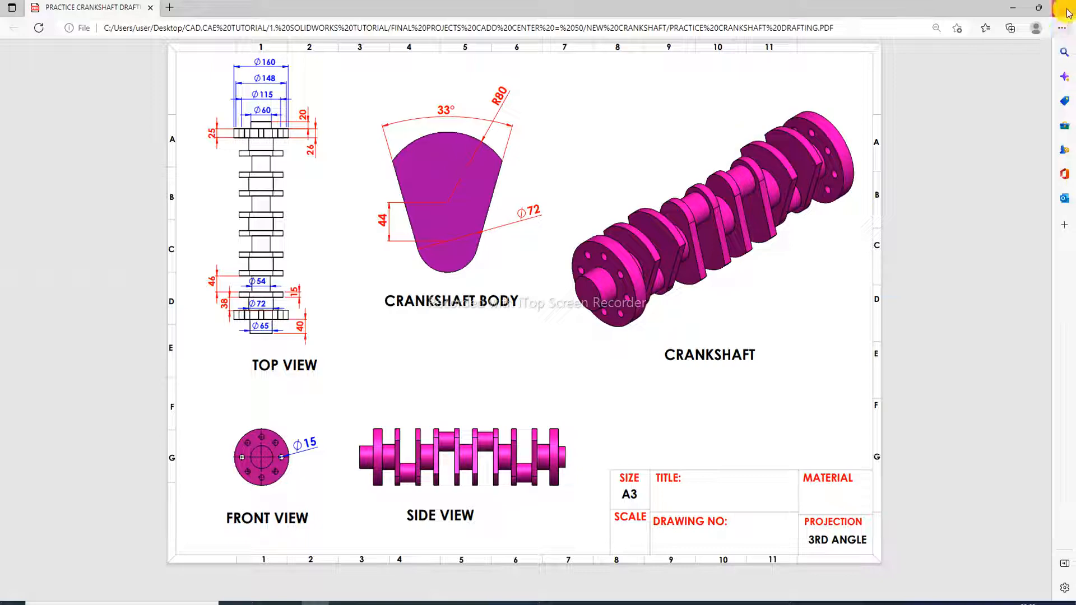
Switch from the PDF drawing to SOLIDWORKS and start a new sketch on the Front Plane.
click(1013, 8)
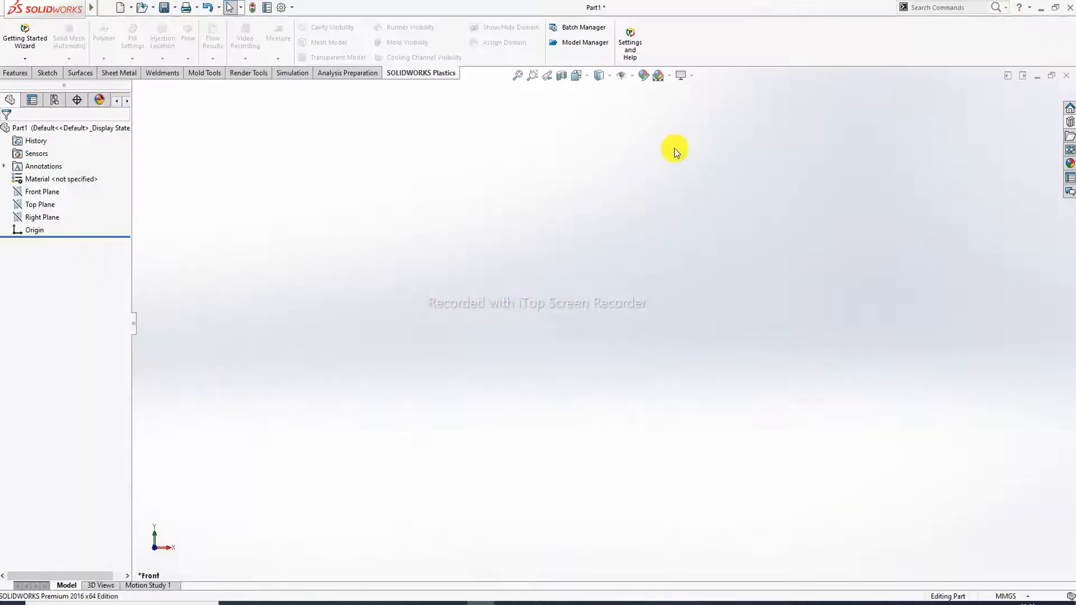
click(45, 194)
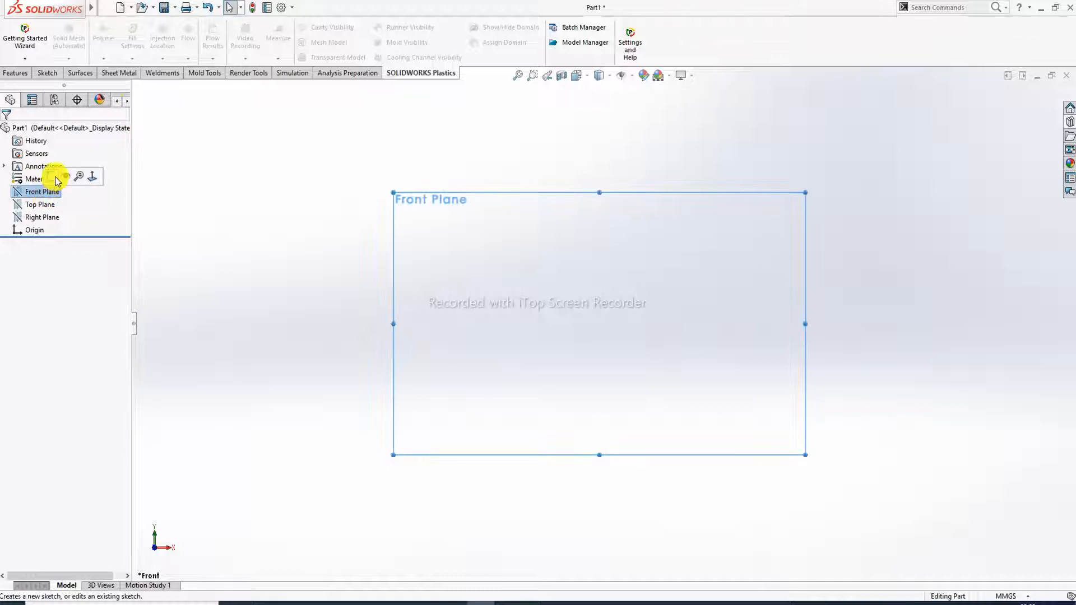
click(56, 181)
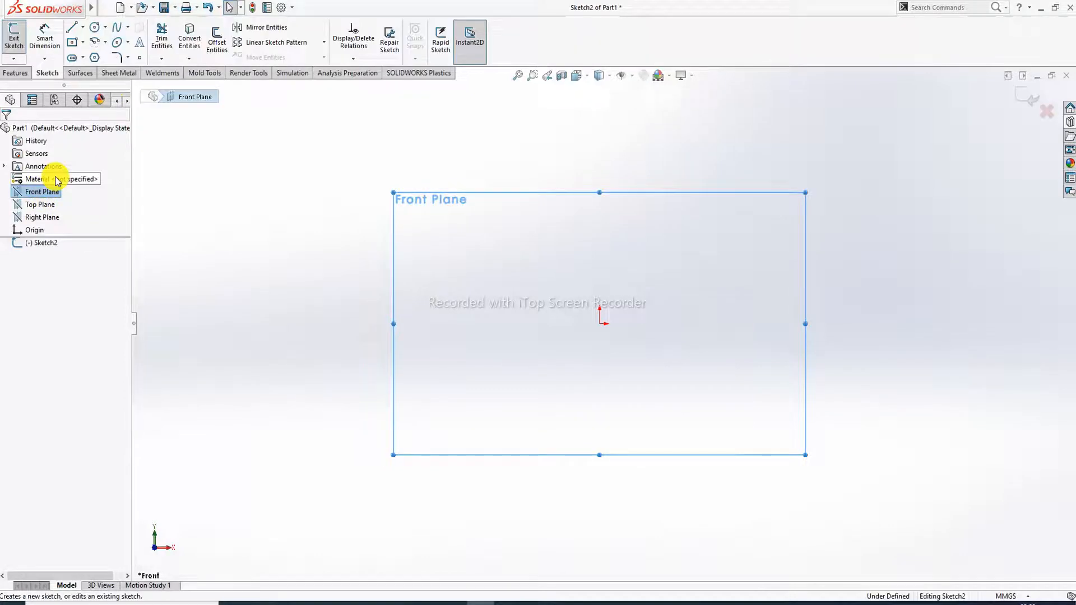
Draw a vertical centerline passing through the origin, extending above and below it.
click(82, 27)
click(97, 55)
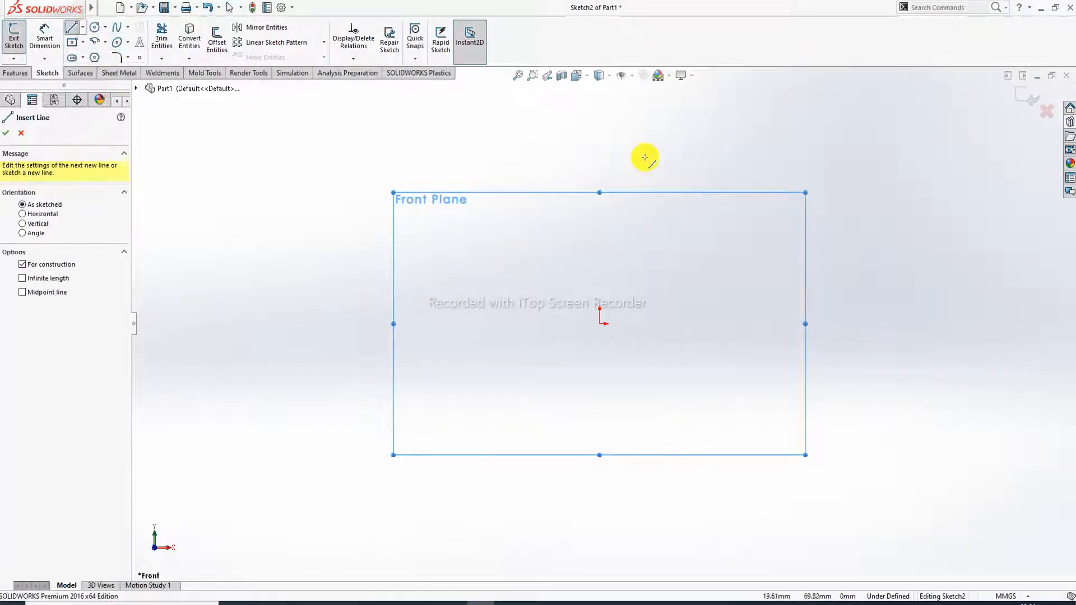
click(599, 128)
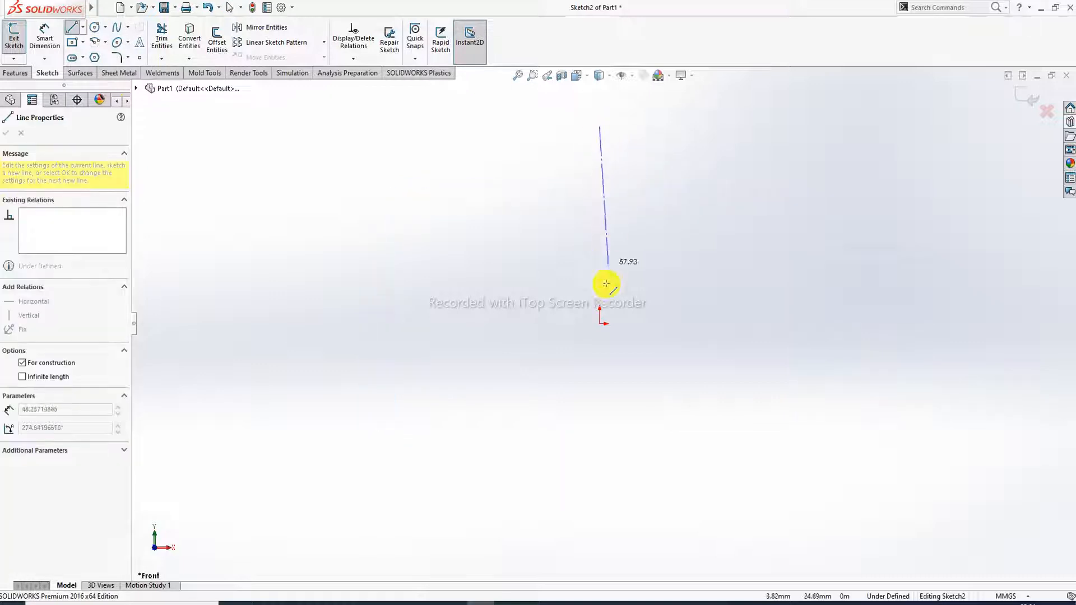
click(601, 480)
right_click(667, 355)
click(696, 366)
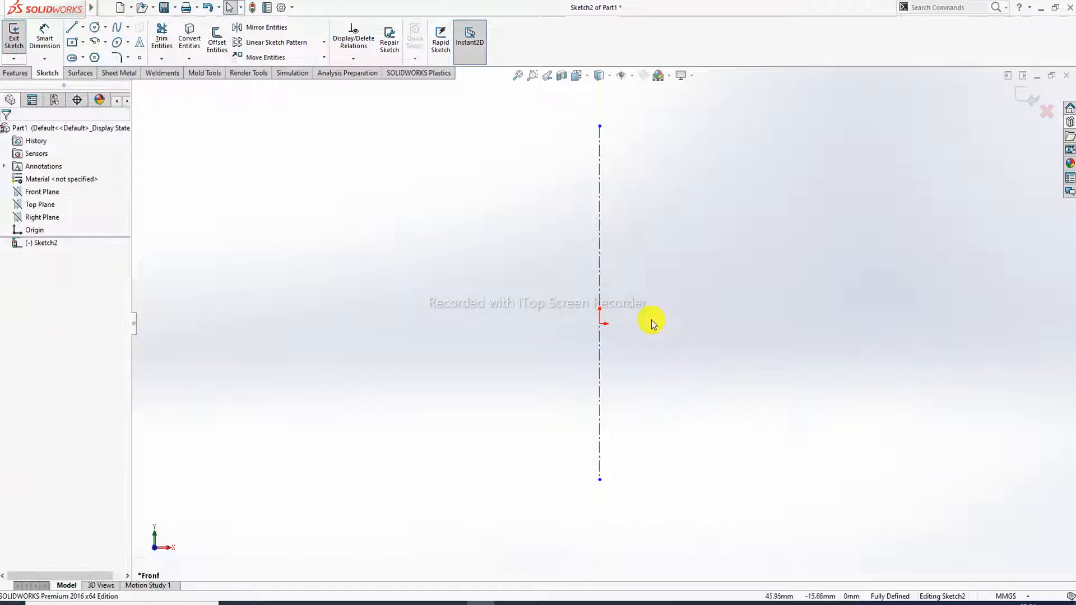
Draw a horizontal centerline through the origin, crossing the vertical centerline.
click(83, 27)
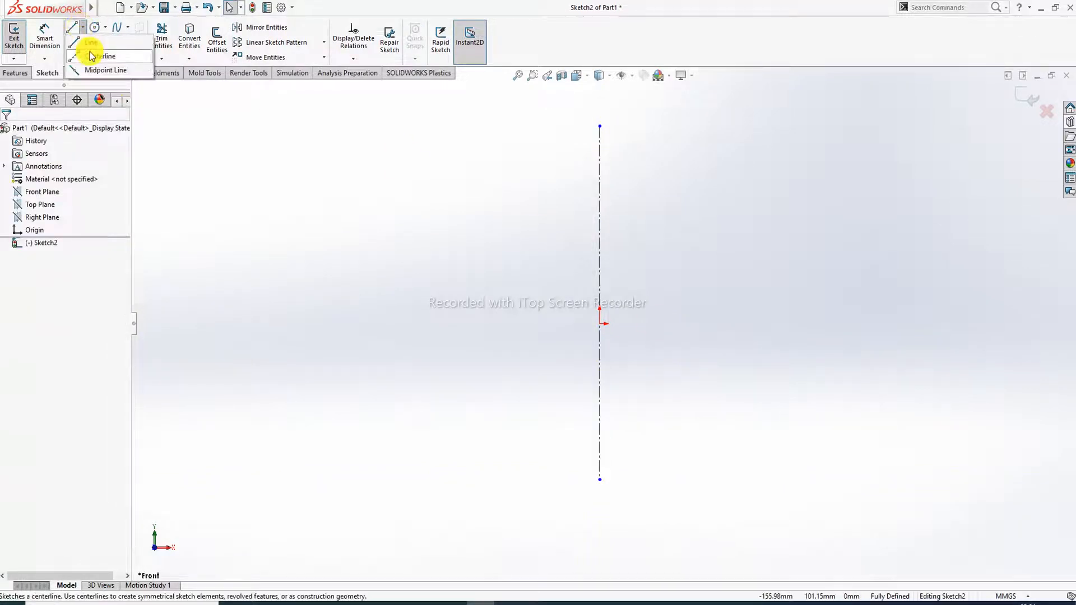
click(104, 57)
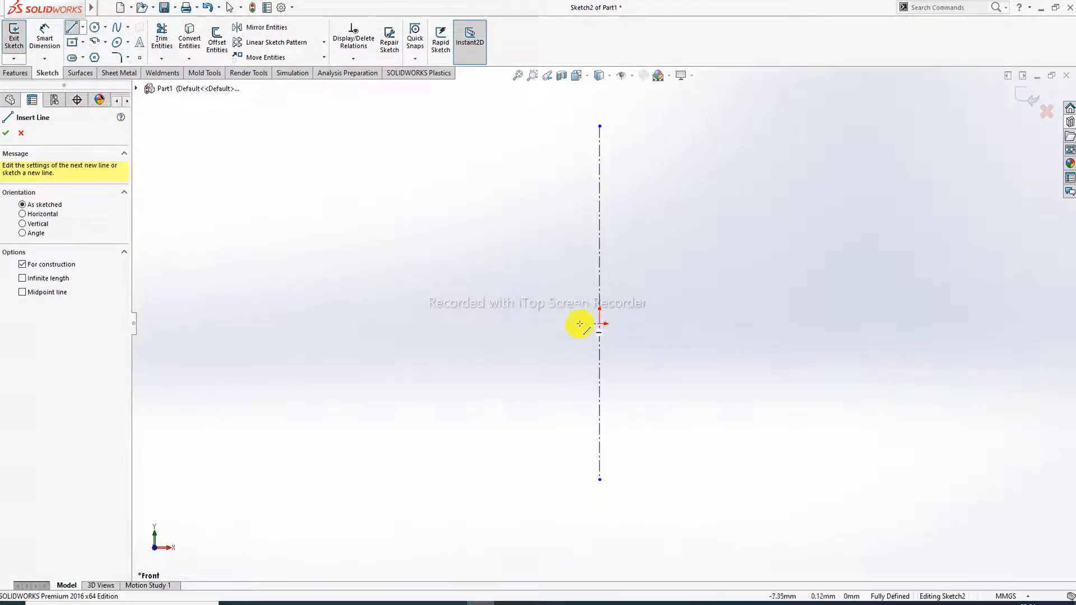
click(600, 323)
click(460, 324)
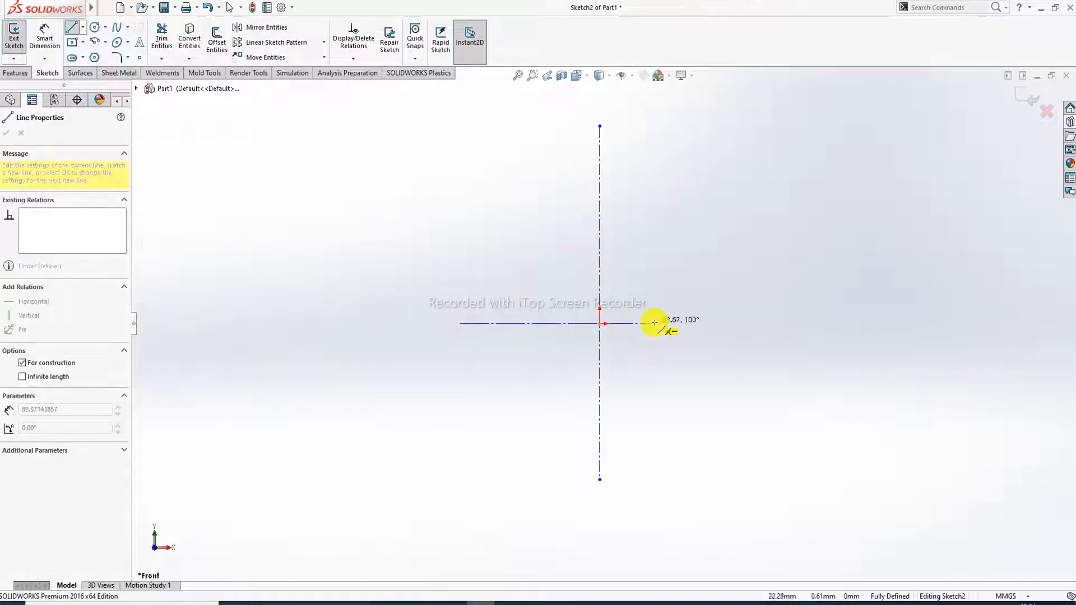
click(703, 323)
right_click(749, 240)
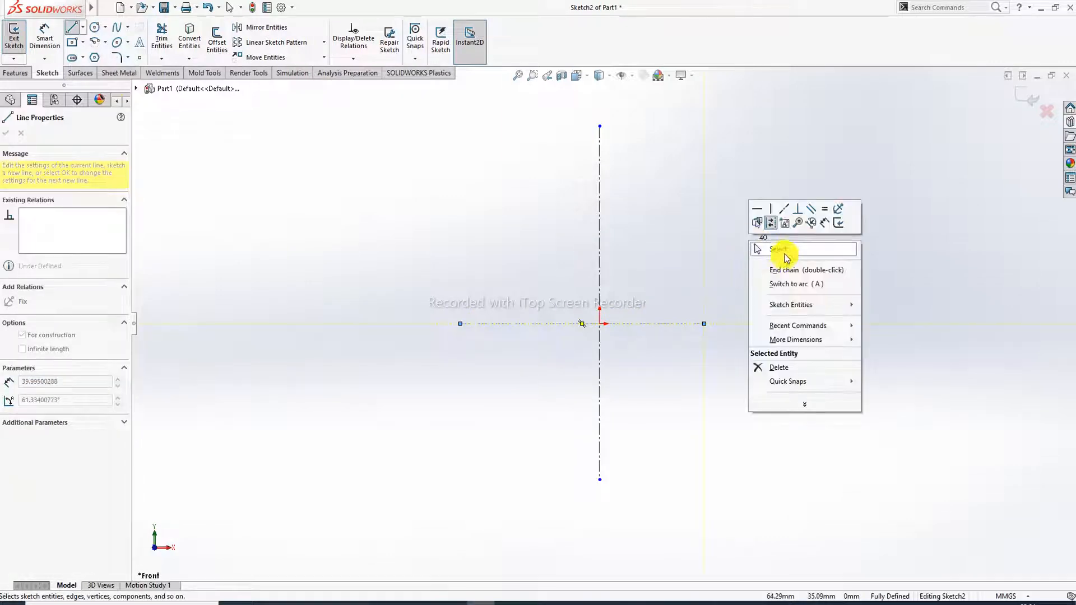
click(784, 254)
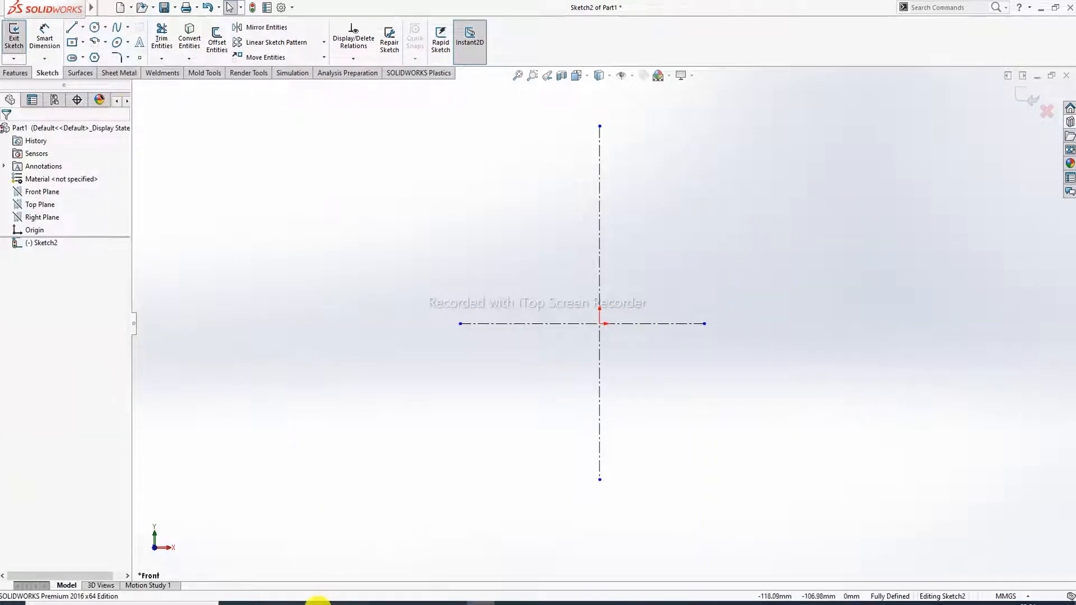
Check the crankshaft body dimensions in the PDF drawing, and return to the SOLIDWORKS sketch.
click(316, 602)
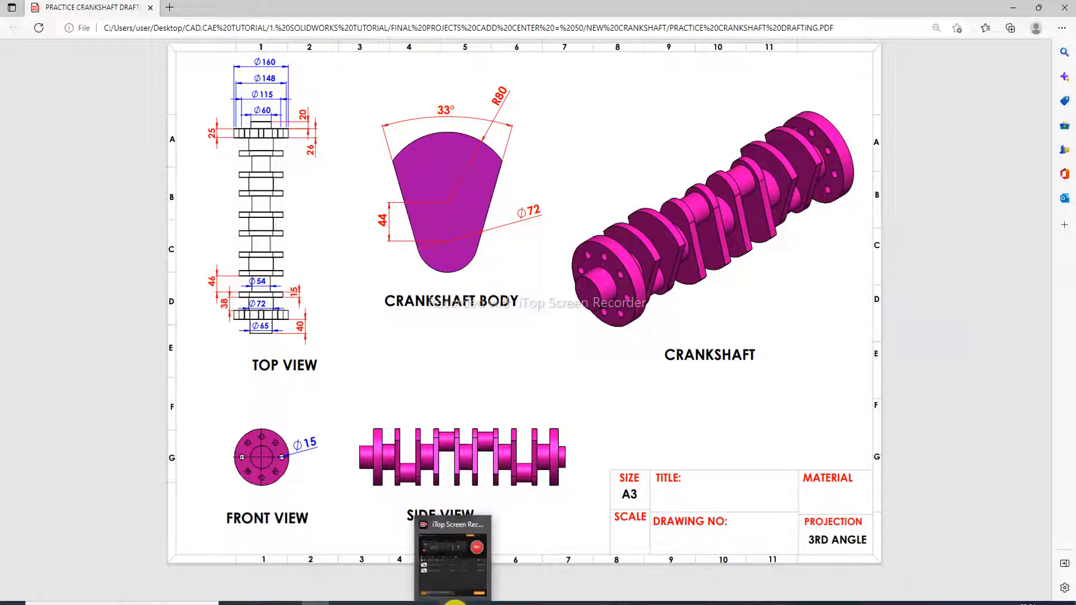
click(460, 602)
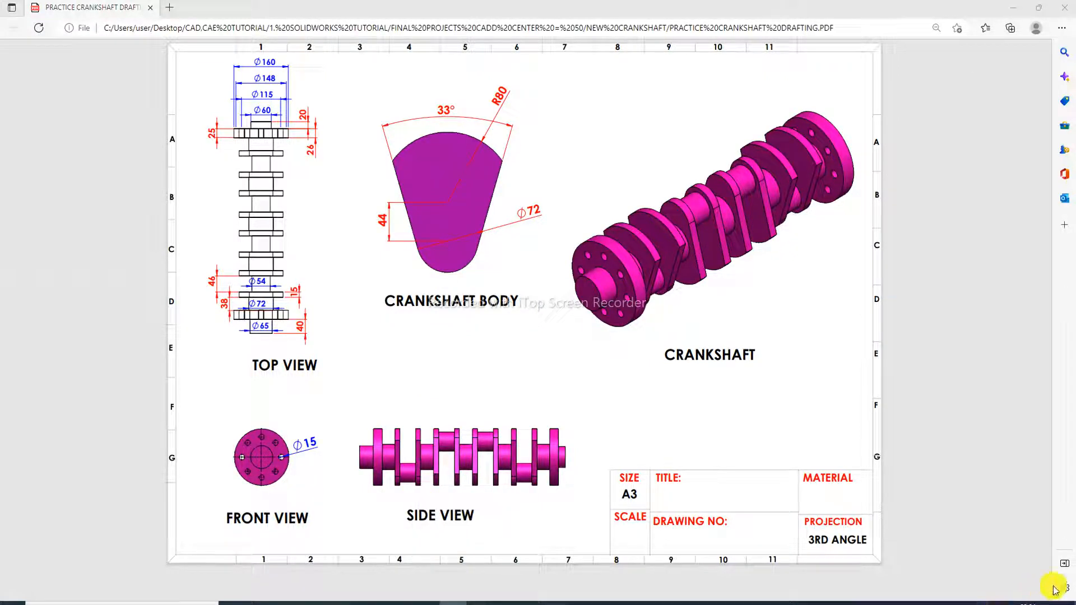
click(611, 585)
click(494, 585)
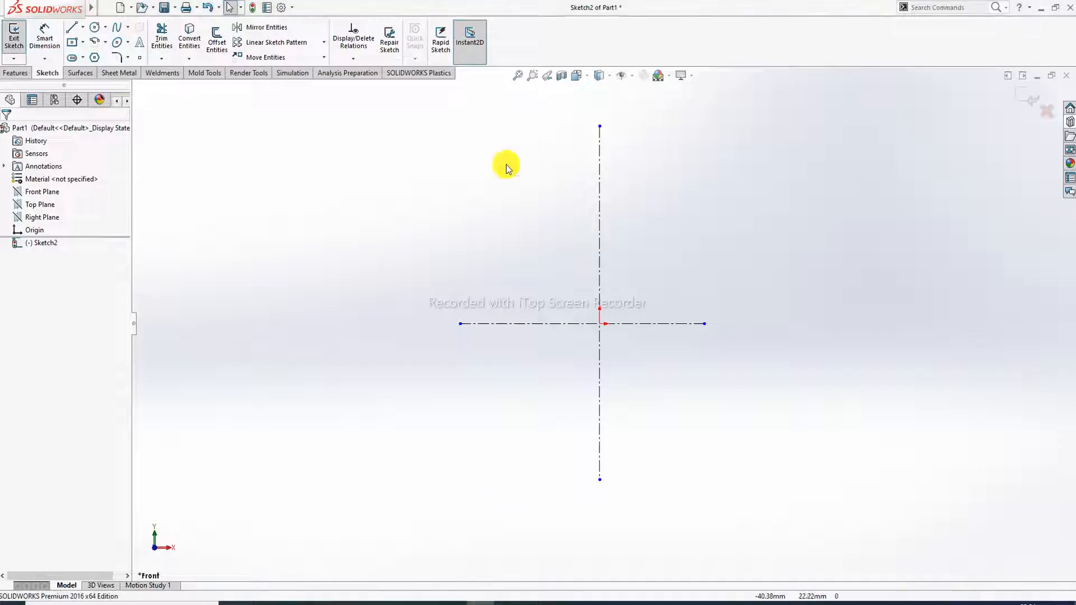
Draw a circle of about 18 mm radius centered on the lower endpoint of the vertical centerline.
click(93, 31)
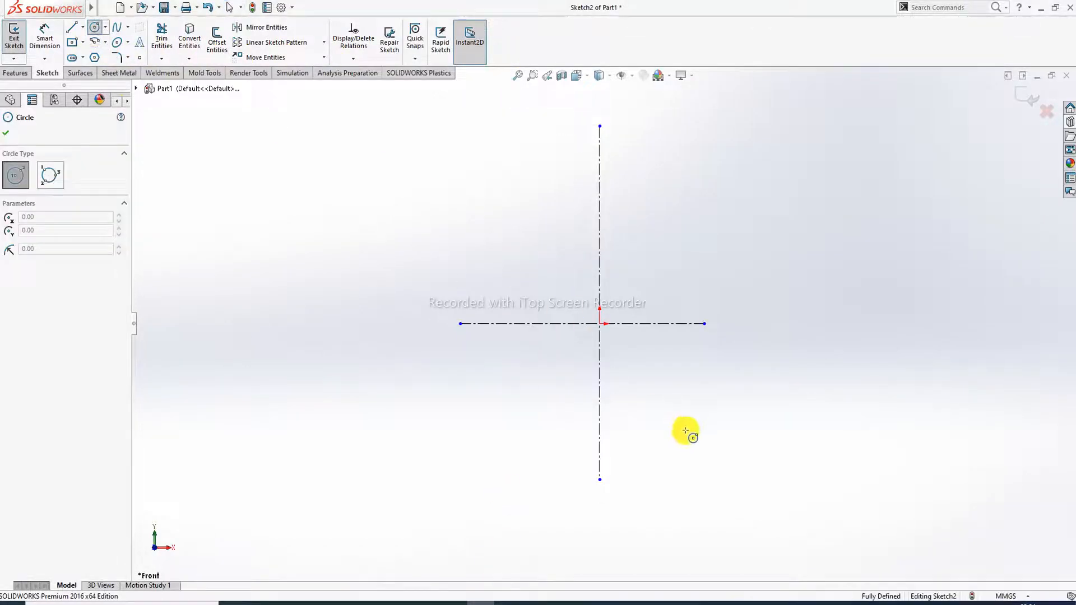
click(600, 480)
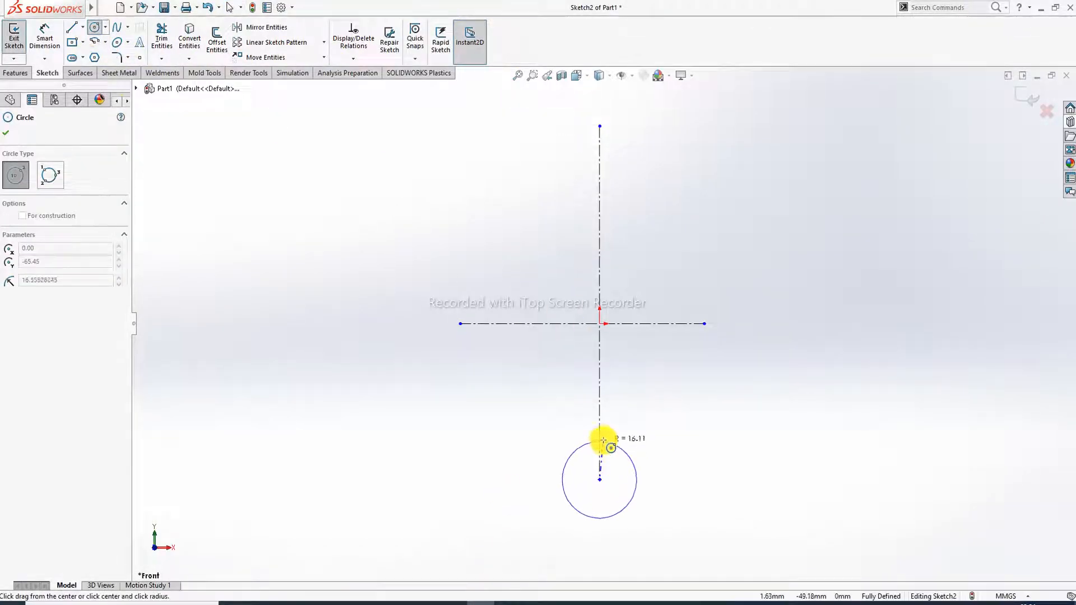
click(605, 437)
right_click(651, 387)
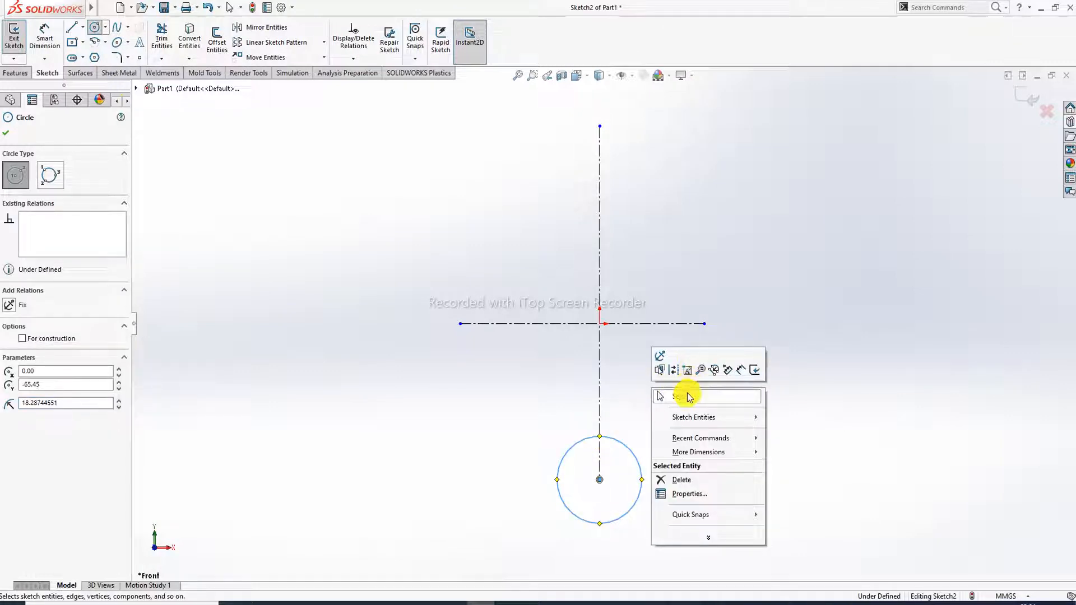
click(684, 392)
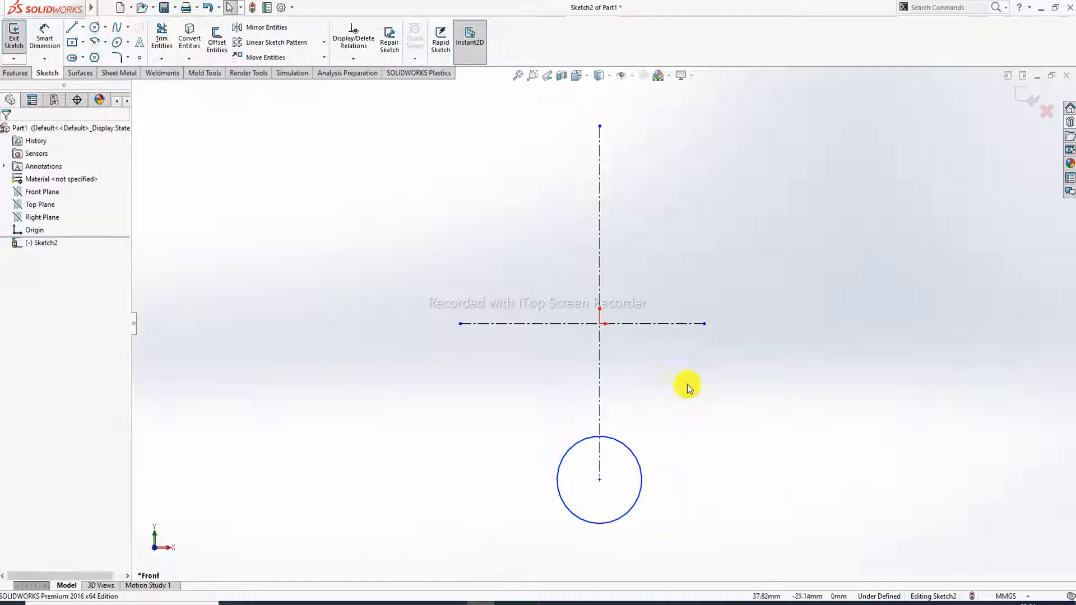
Draw a centerpoint arc above the vertical centerline, centered on the origin, with a radius of about 93 mm and a span of about 50°.
click(95, 44)
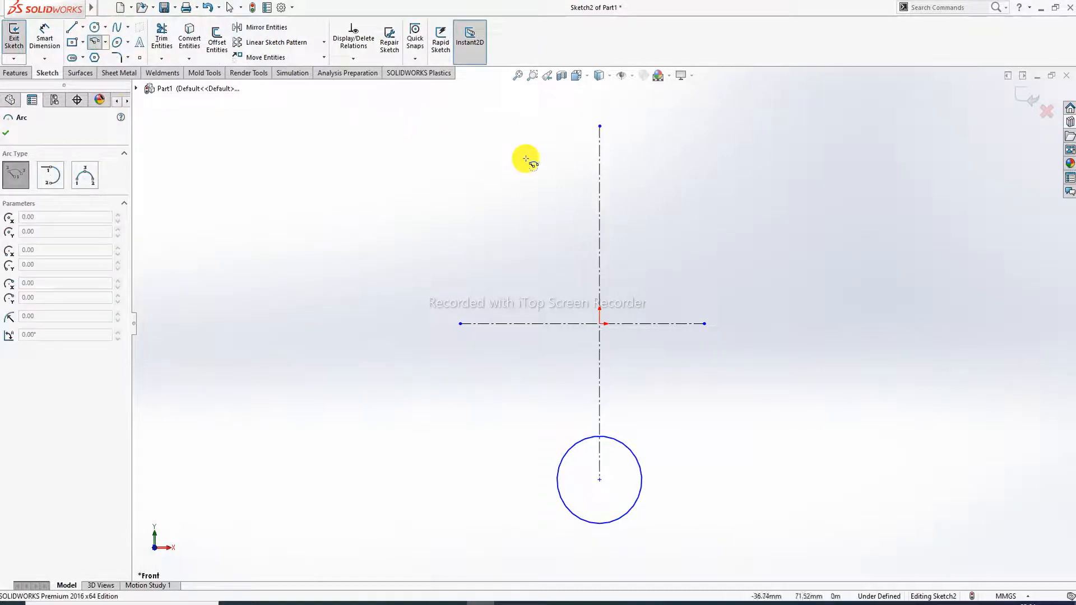
click(599, 323)
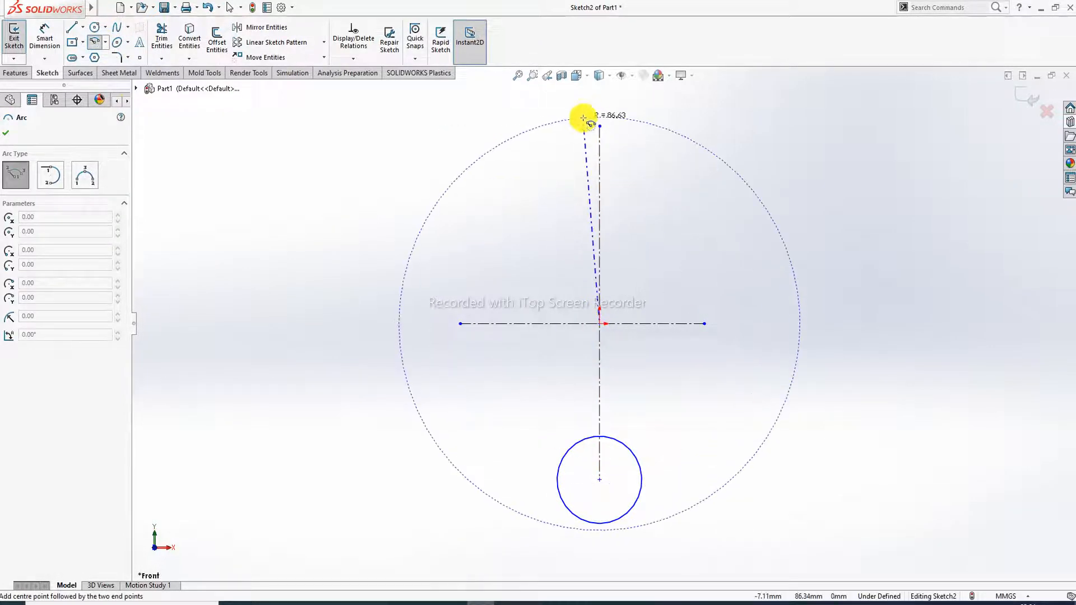
click(510, 122)
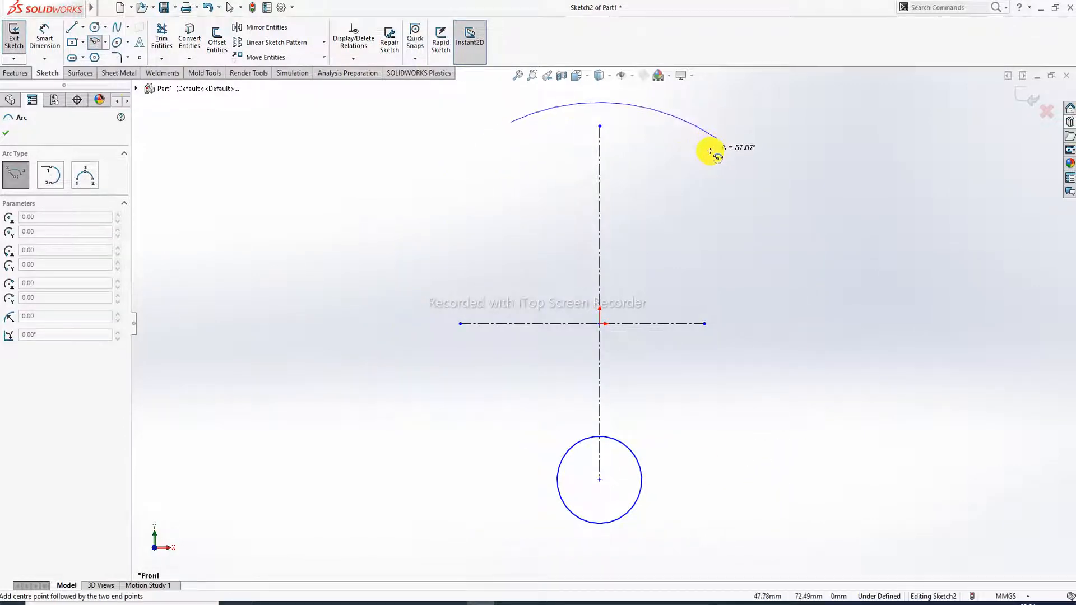
click(685, 138)
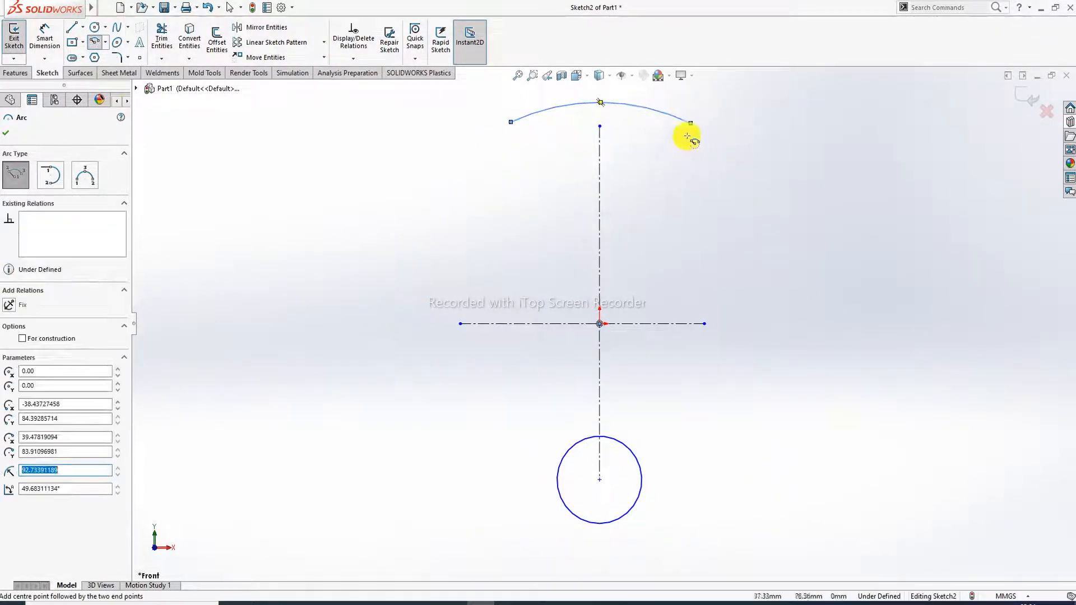
right_click(732, 119)
click(761, 128)
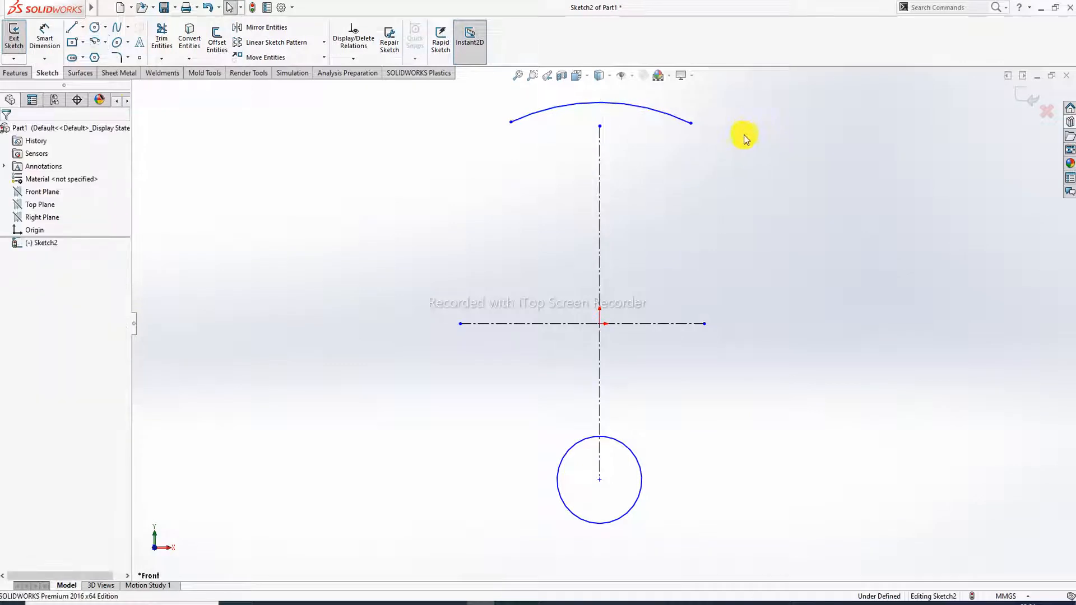
Add a horizontal relation between the arc's two endpoints and move its right endpoint to about X 51 mm, Y 72 mm.
click(512, 122)
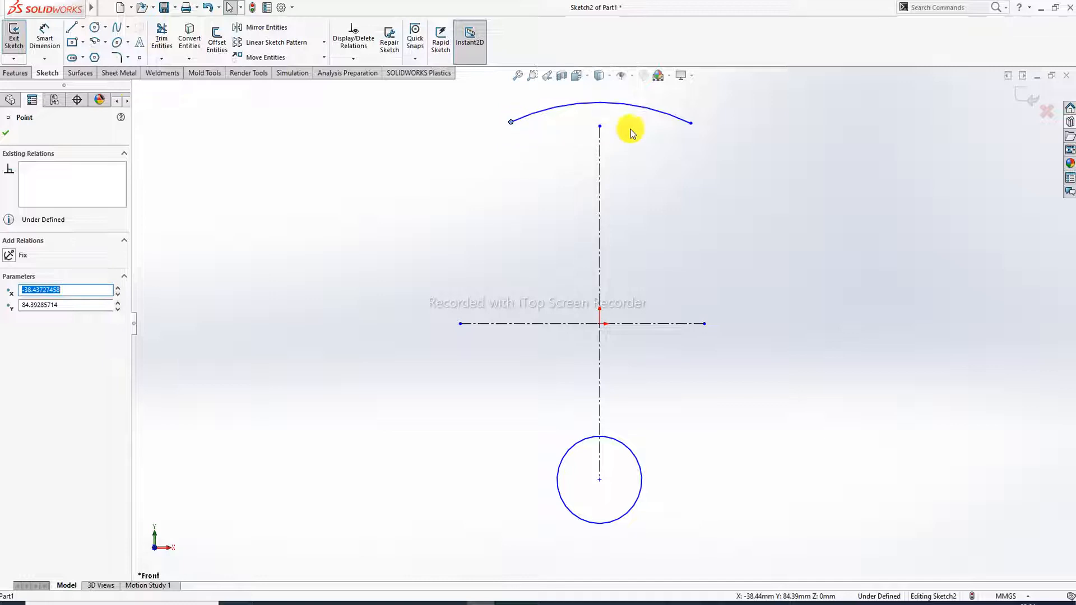
ctrl+click(693, 123)
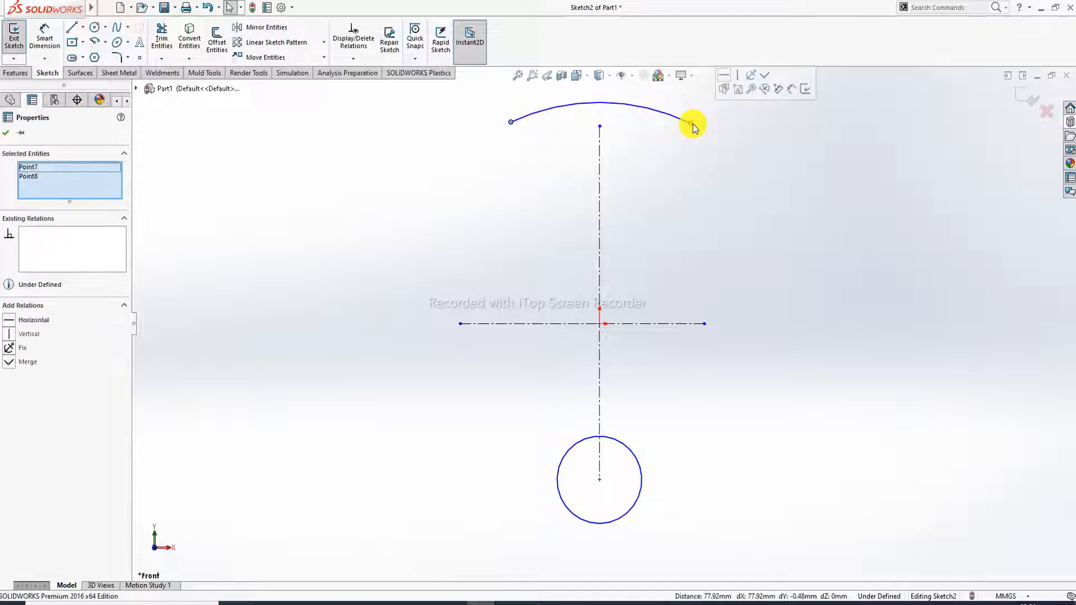
click(724, 78)
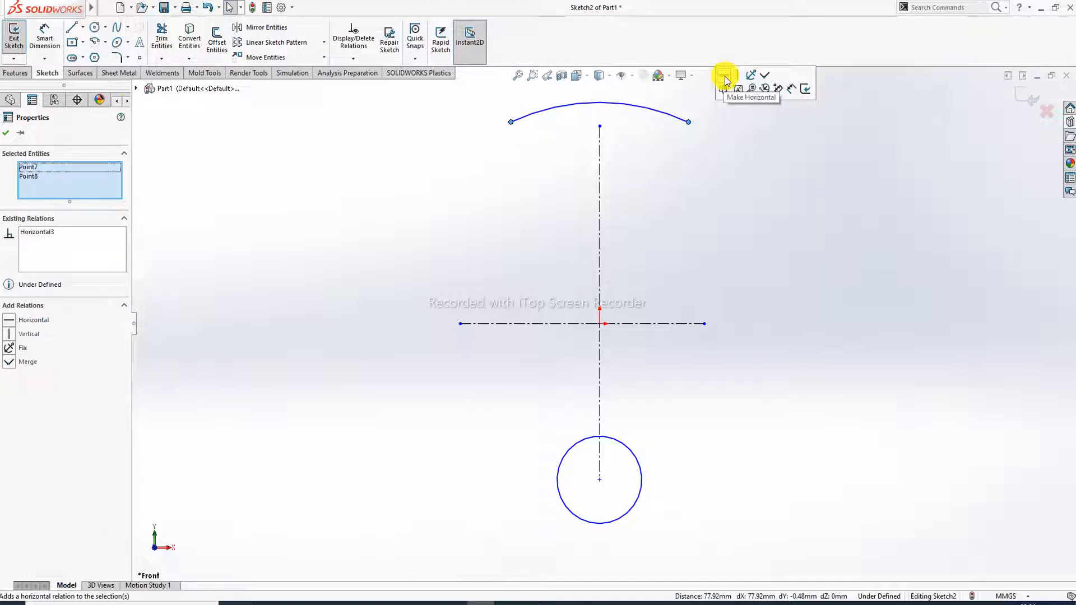
click(679, 132)
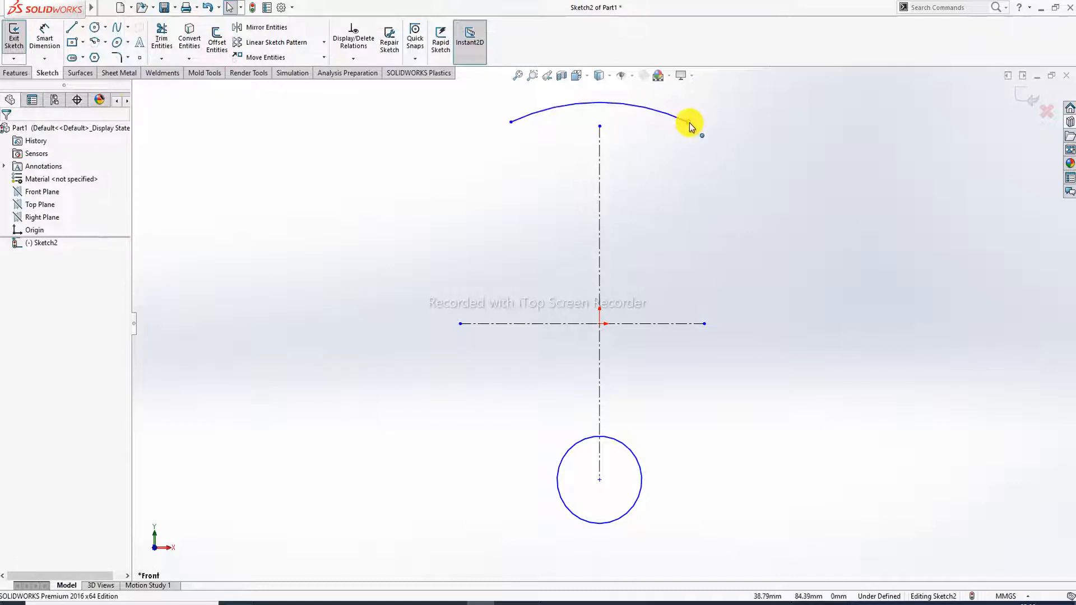
drag(689, 122, 717, 150)
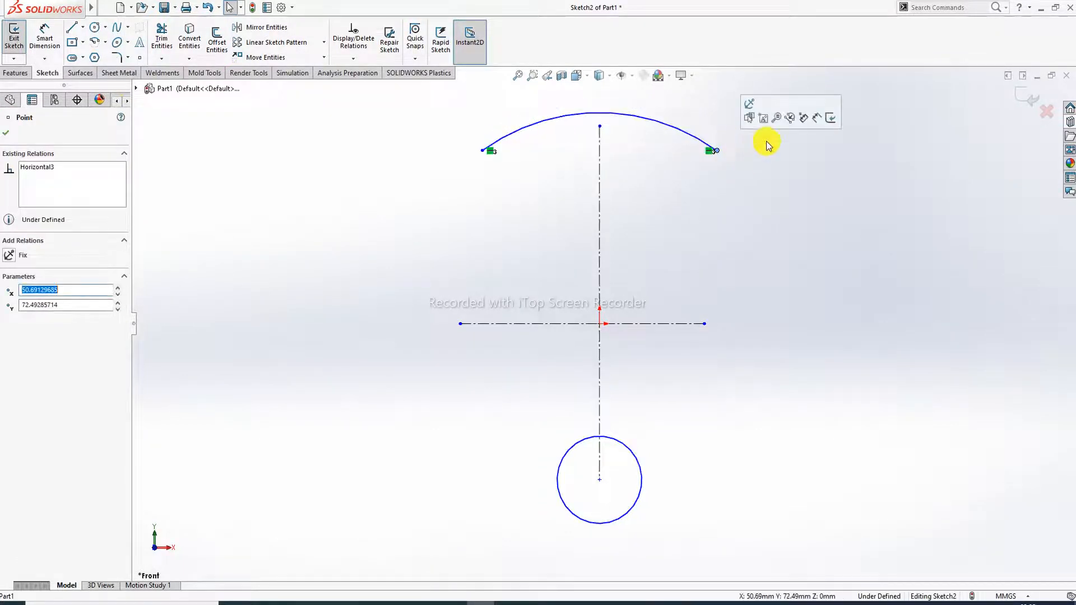
click(753, 148)
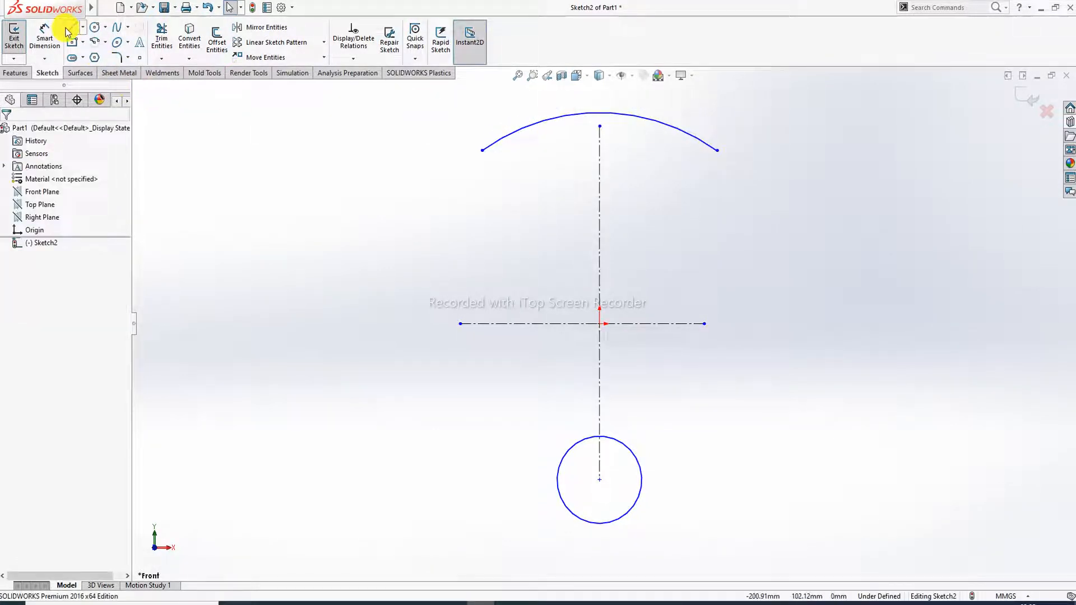
Draw a line about 146 mm long from the arc's left endpoint to the circle's left side and make it tangent to the circle.
click(72, 28)
click(483, 150)
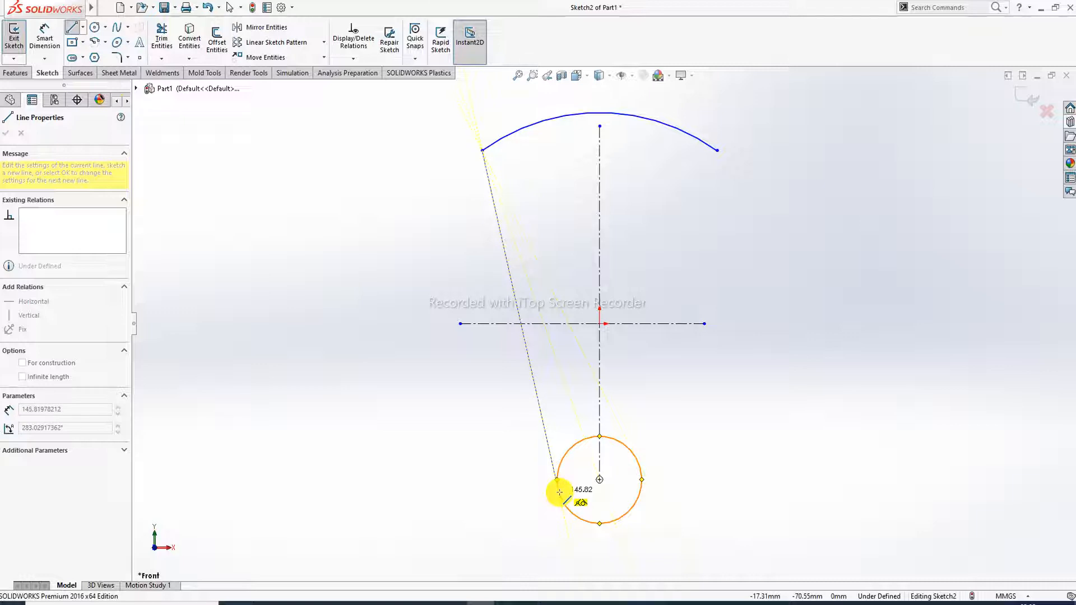
click(559, 492)
right_click(563, 408)
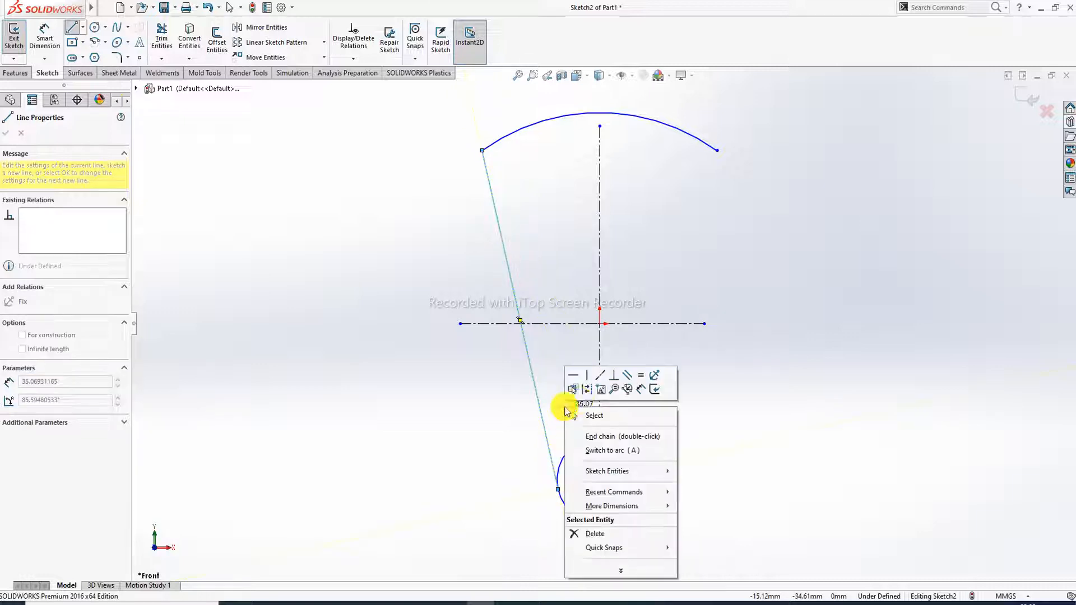
click(595, 414)
drag(528, 458, 573, 460)
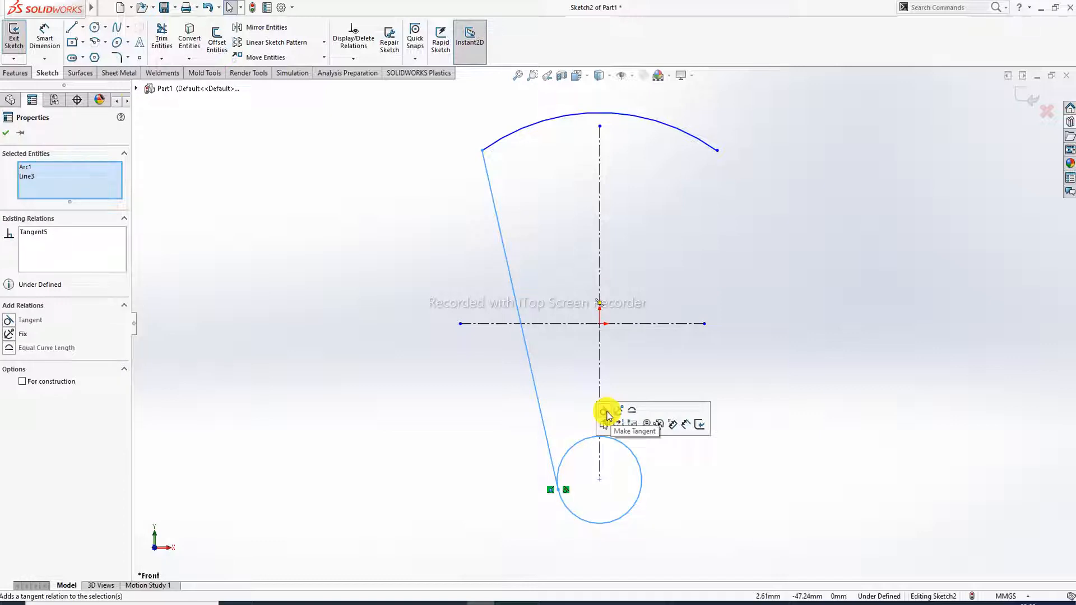
click(719, 348)
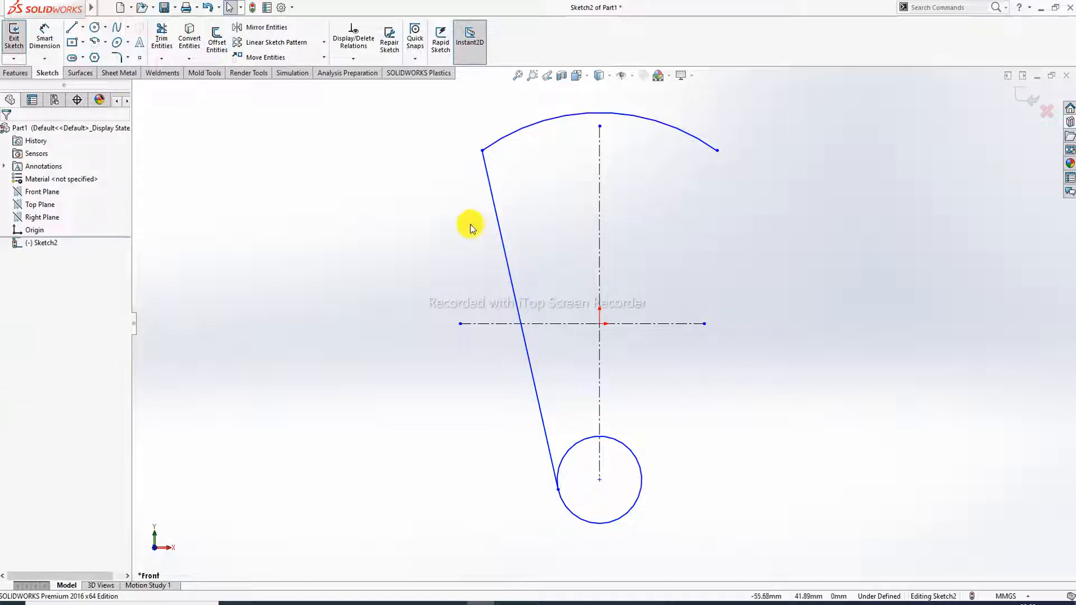
Mirror the slanted tangent line about the vertical centerline to form the profile's right side.
drag(470, 224, 614, 214)
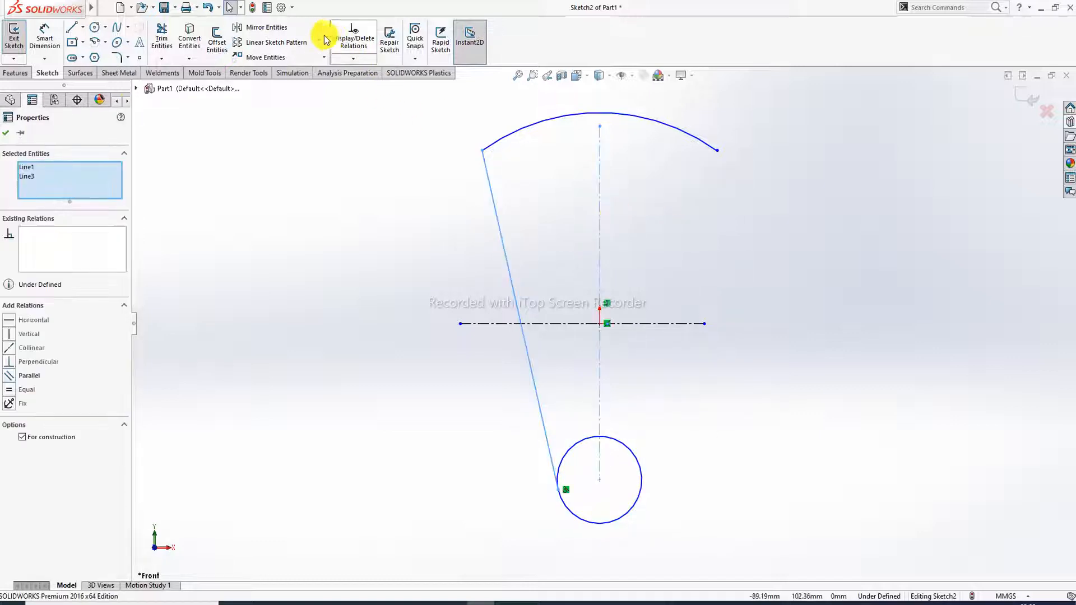
click(293, 27)
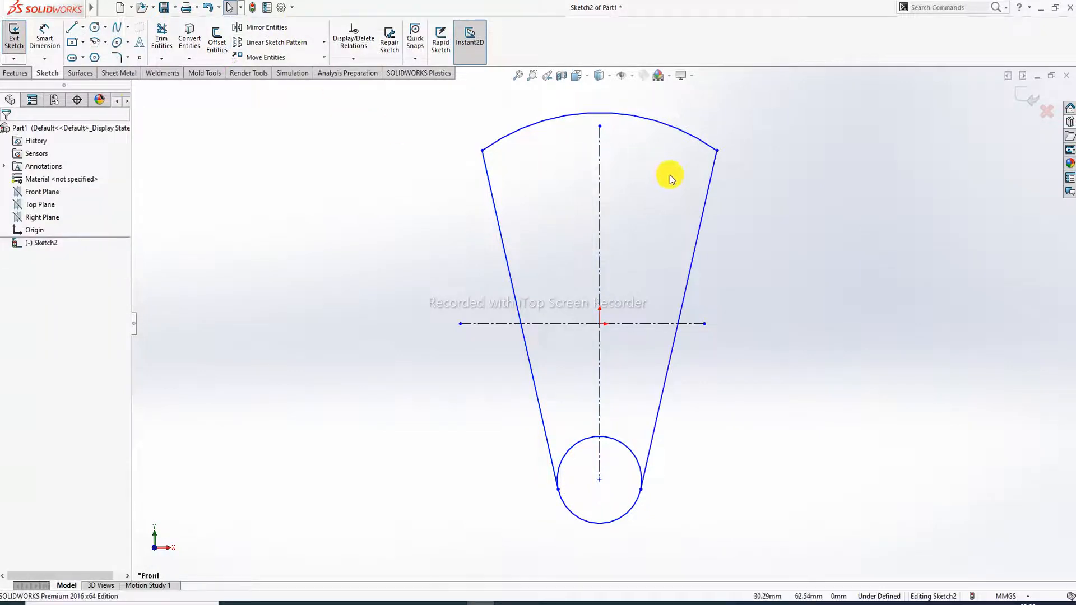
Check the crankshaft body dimensions in the PDF drawing and dimension the sketch circle's diameter as 72 mm.
scroll(670, 178, up, 2)
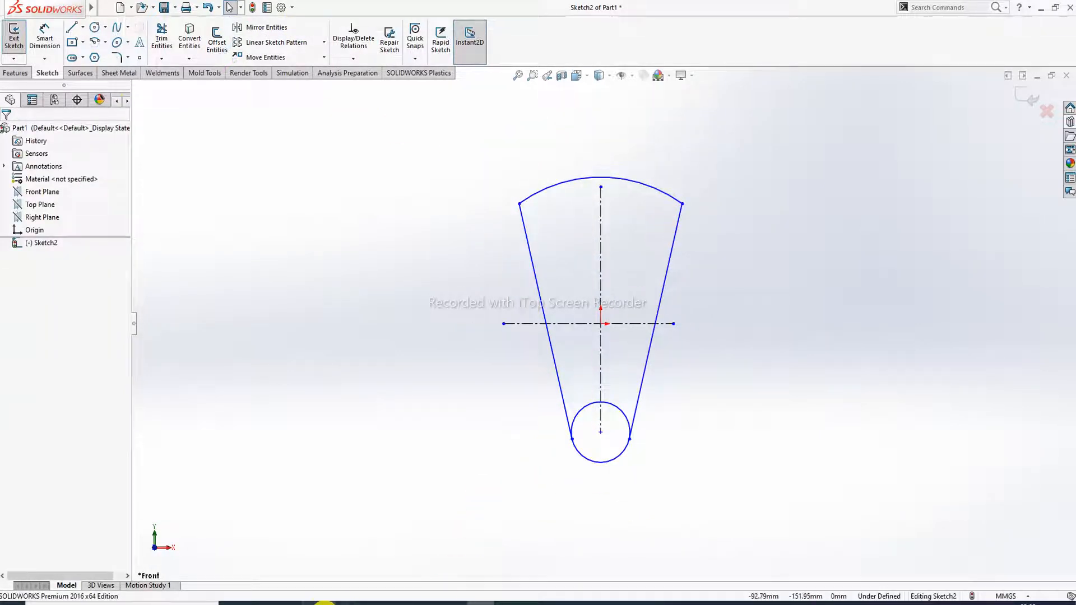
click(325, 603)
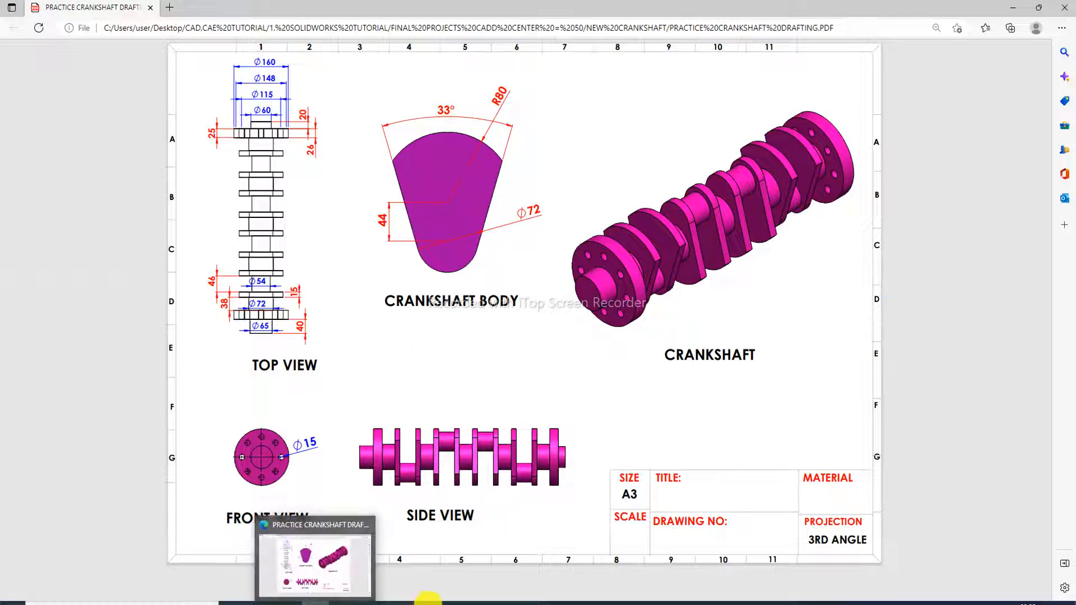
click(330, 554)
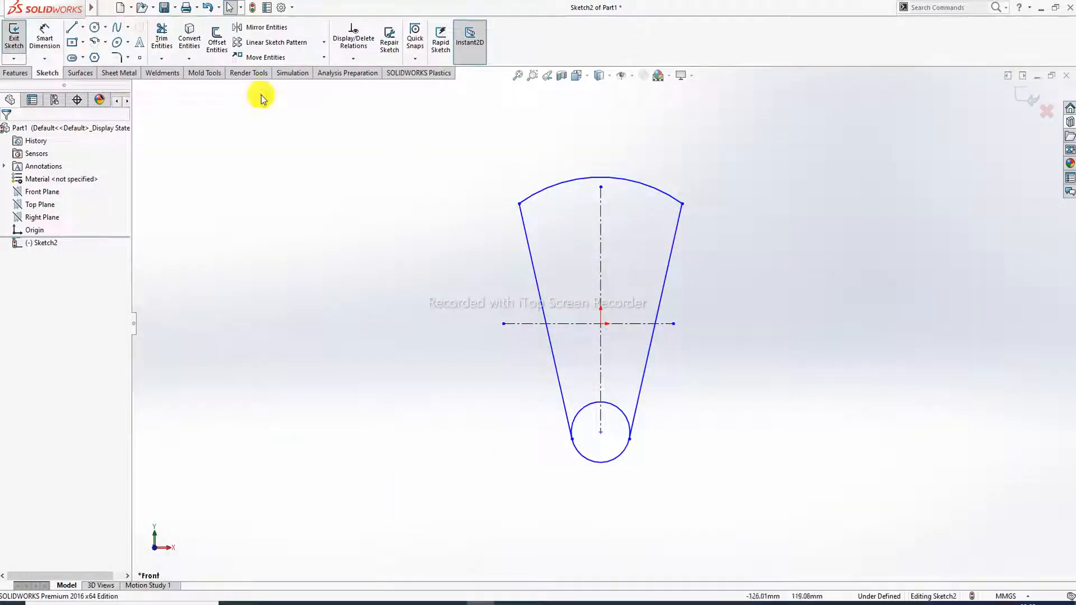
click(45, 44)
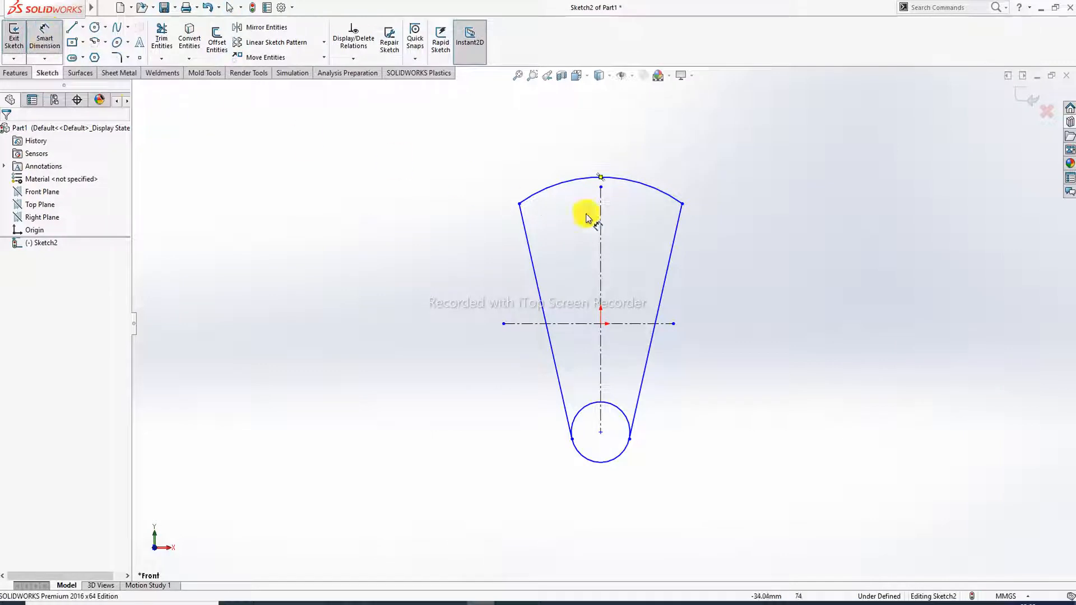
click(624, 413)
click(684, 402)
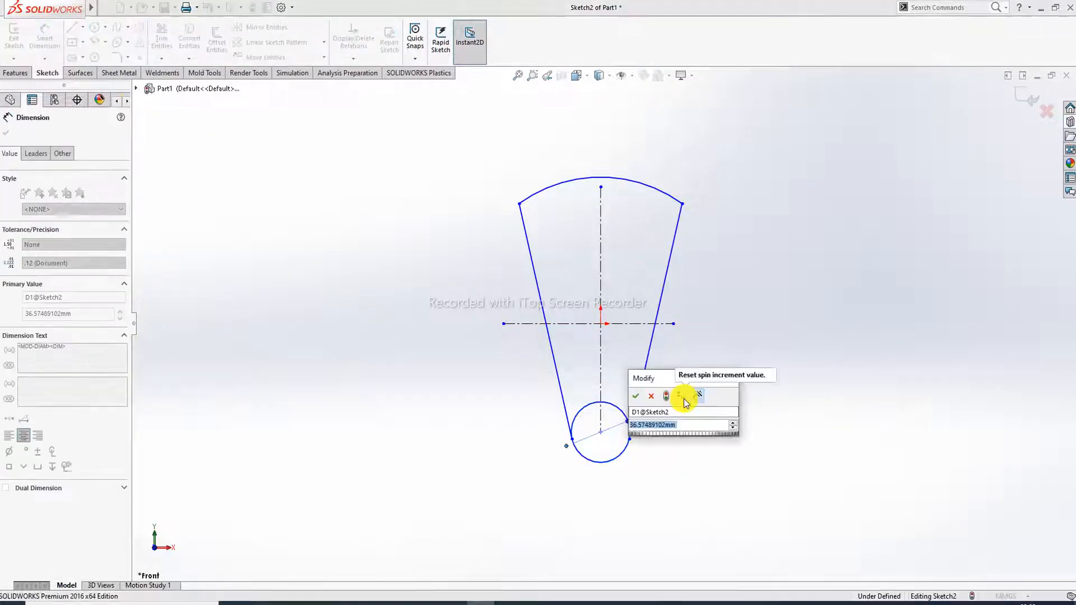
text(72)
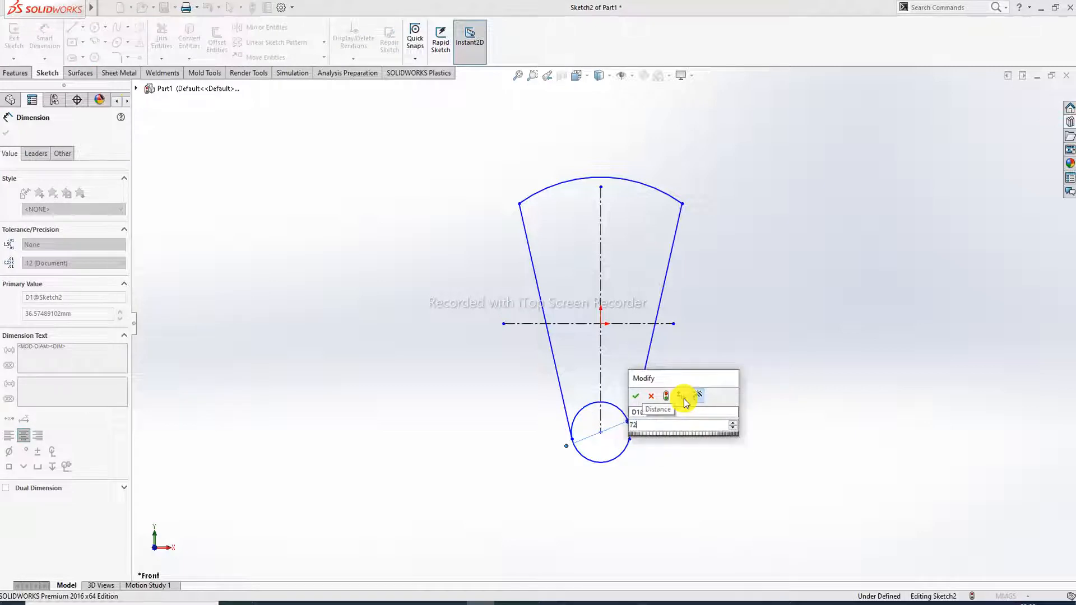
key(Return)
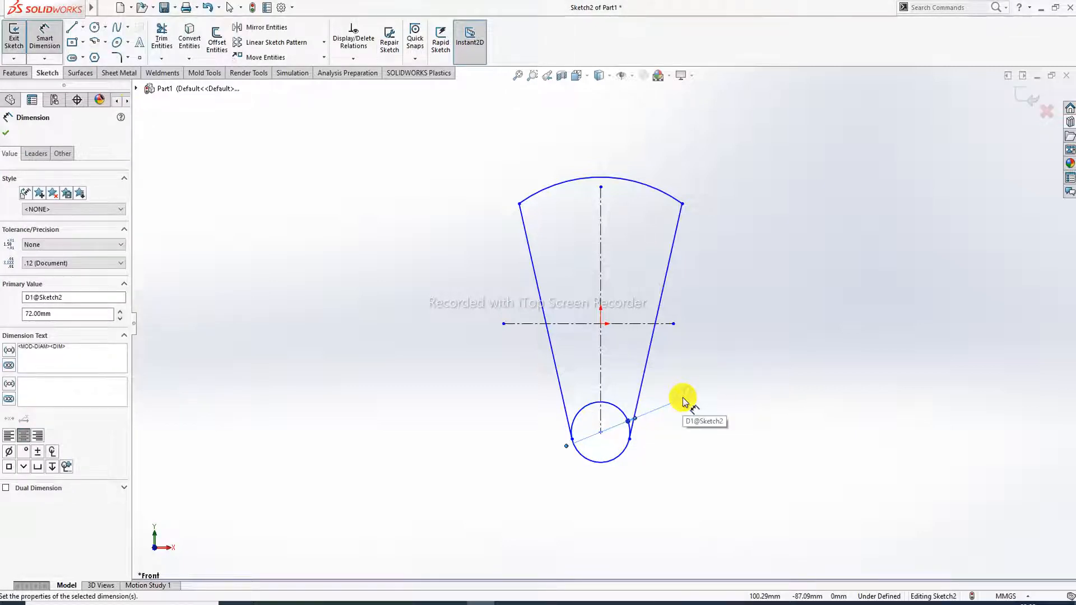
key(Escape)
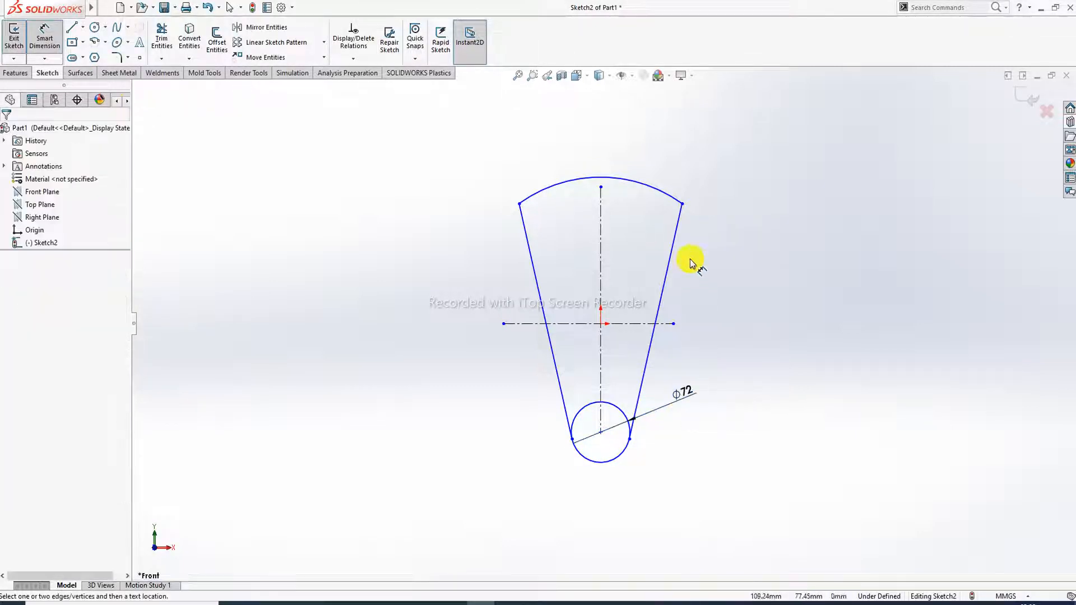
Dimension the radius of the profile's upper arc as 80 mm.
click(641, 189)
click(688, 140)
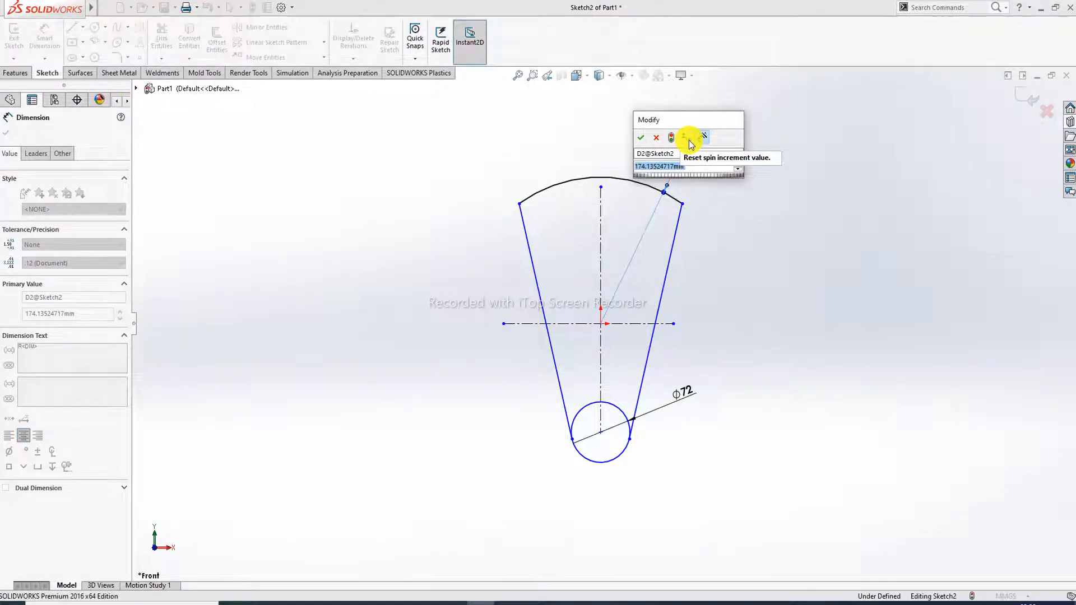
text(80)
key(Return)
click(730, 171)
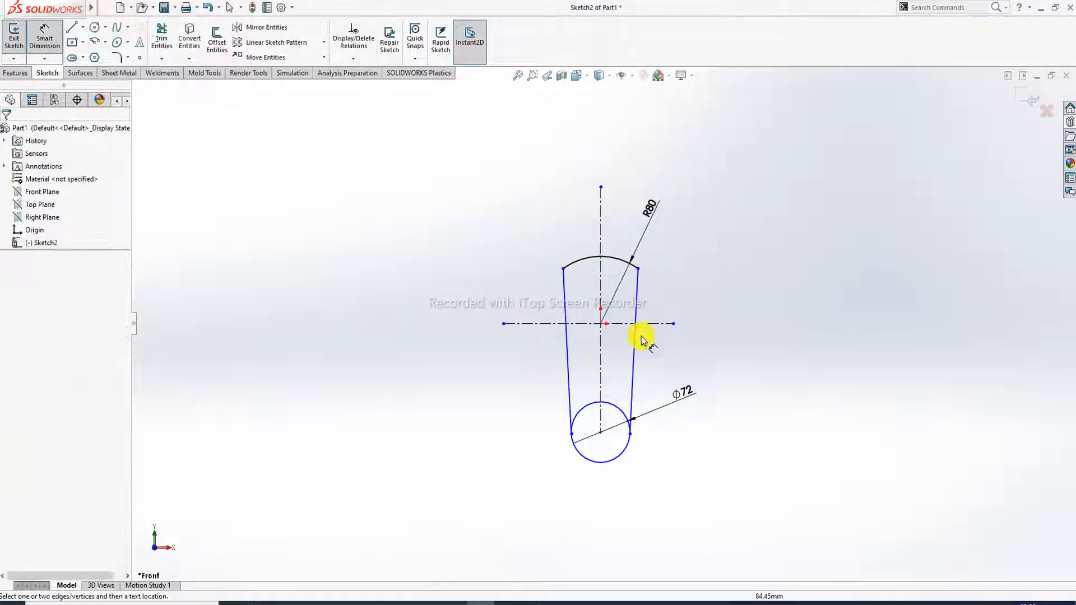
Dimension the vertical distance from the origin to the circle's center as 44 mm.
click(600, 325)
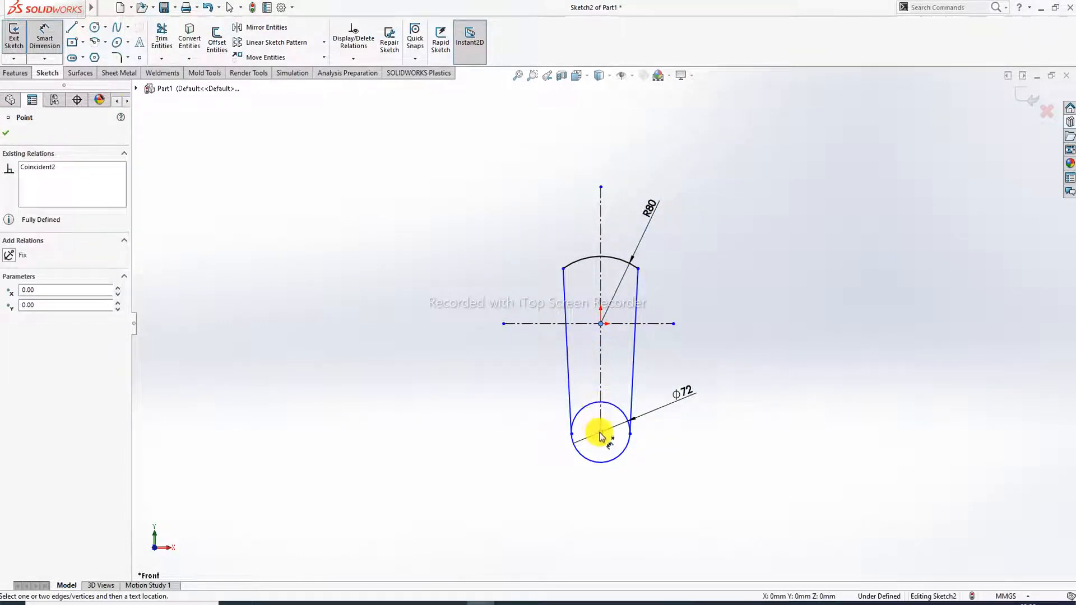
click(600, 433)
click(533, 386)
text(44)
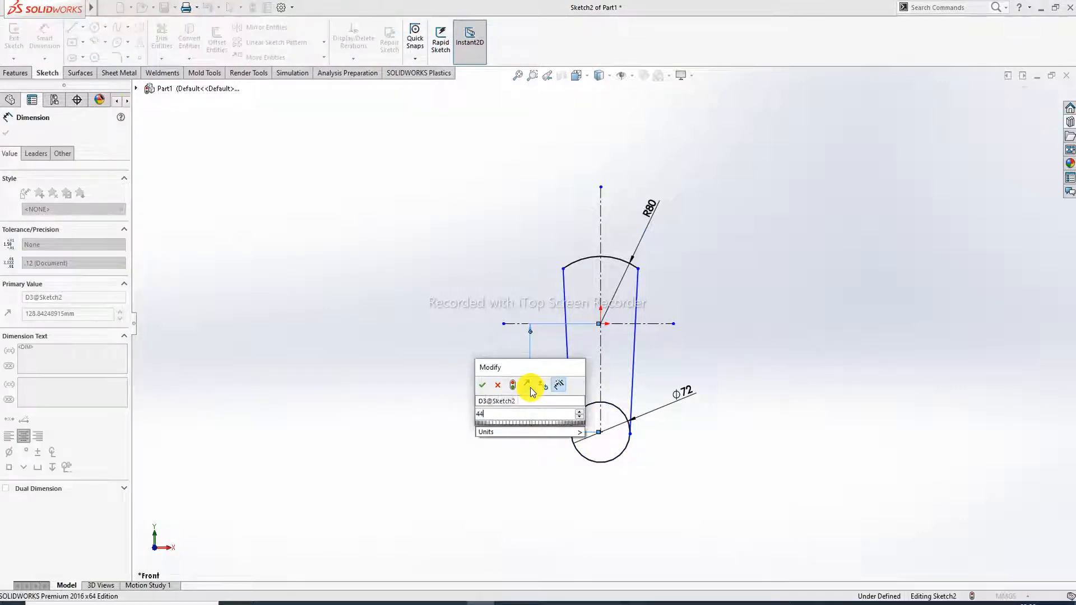
key(Return)
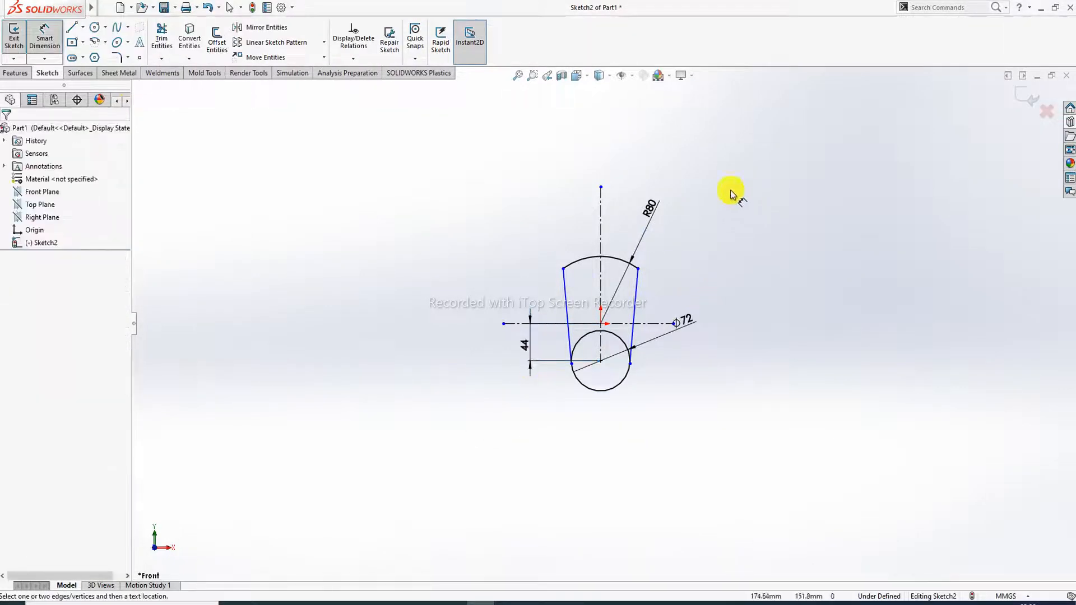
Dimension the angle between the profile's two slanted side lines as 33°.
click(565, 301)
click(634, 288)
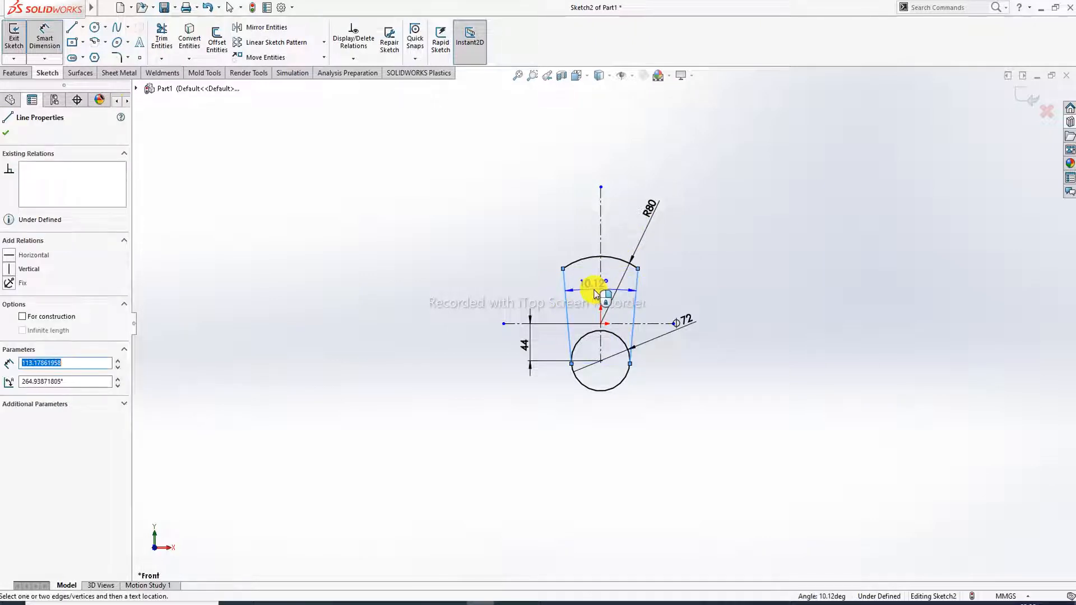
click(596, 294)
text(33)
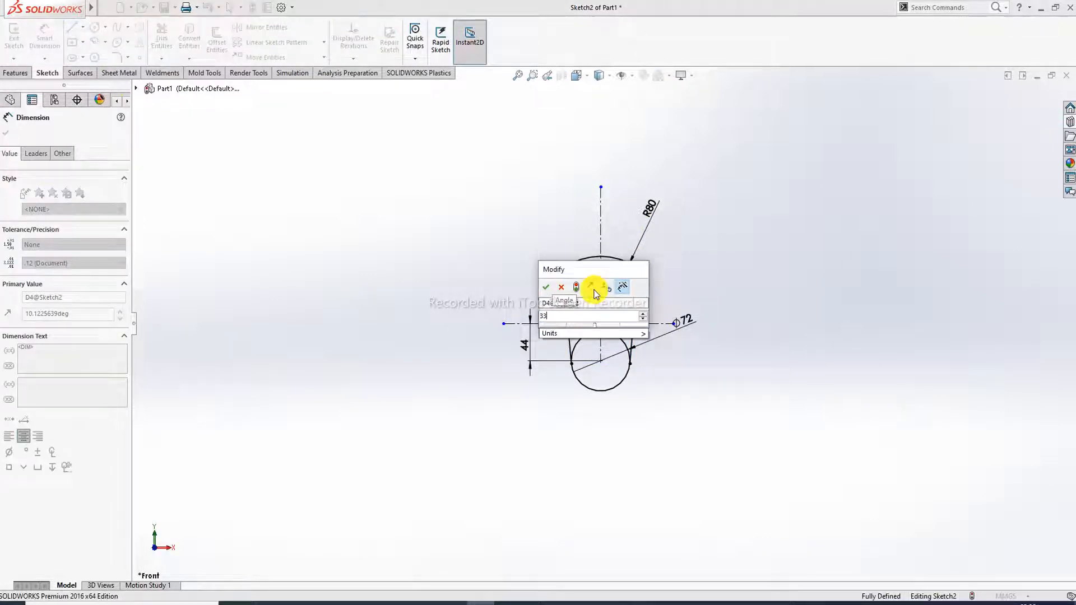
key(Return)
key(z)
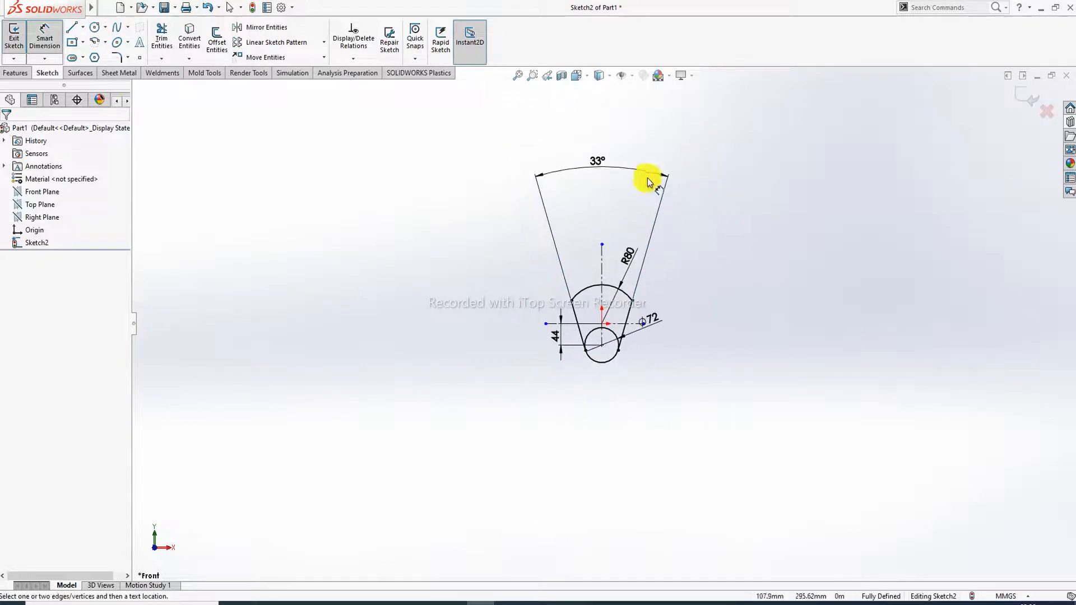
Move the 33° dimension inside the profile and bring the R80 and Ø72 dimensions closer to it.
drag(595, 165, 605, 262)
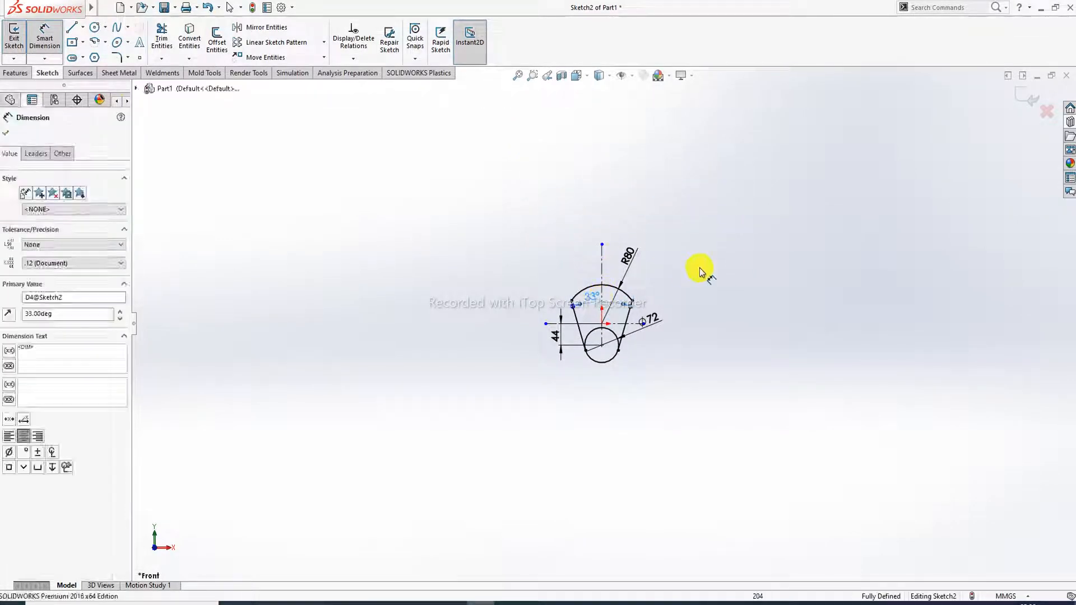
scroll(611, 312, down, 5)
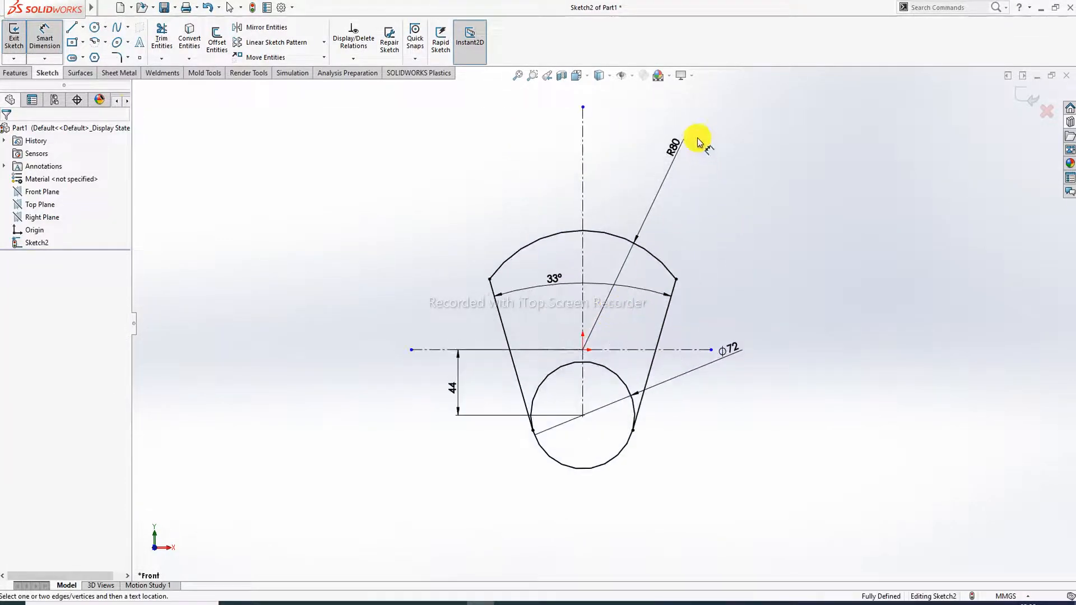
drag(694, 141, 666, 213)
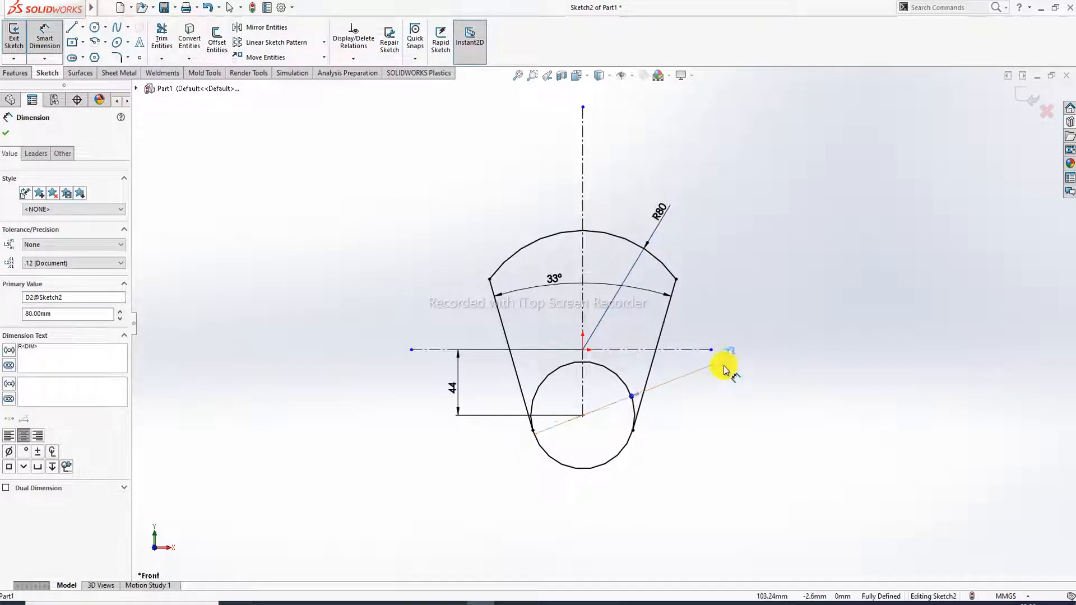
click(720, 366)
right_click(771, 252)
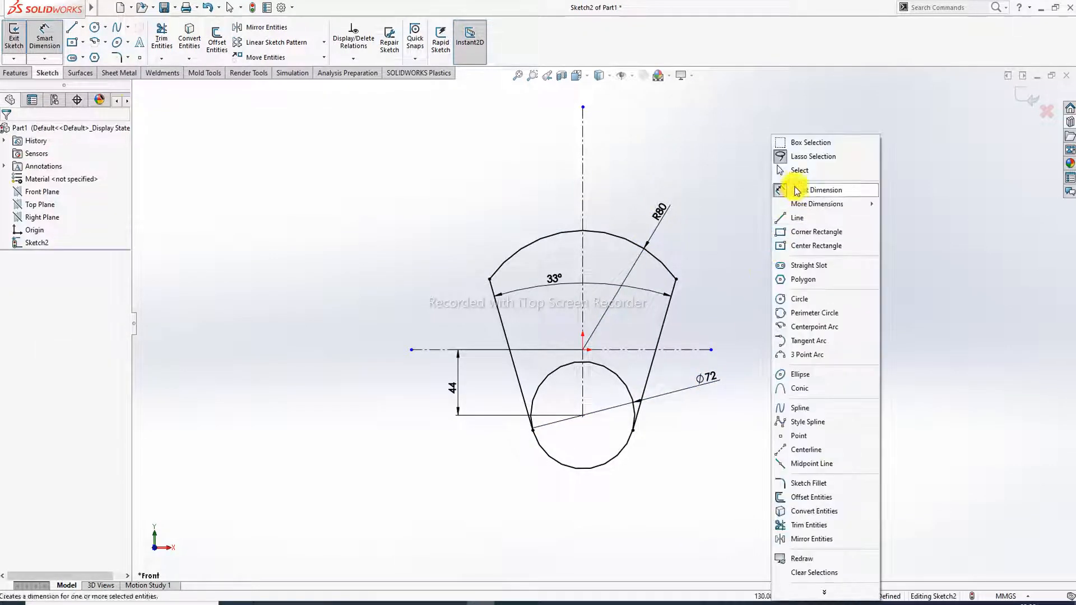
click(783, 187)
scroll(604, 344, down, 1)
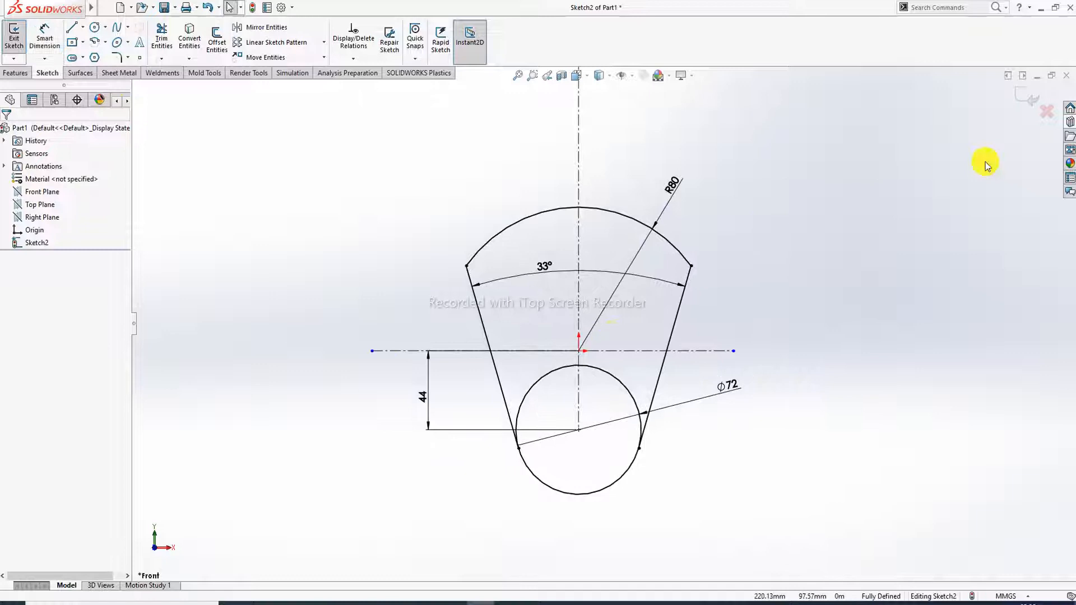
Exit the sketch and extrude both the main profile region and the circle region to a blind depth of 15 mm.
click(1024, 100)
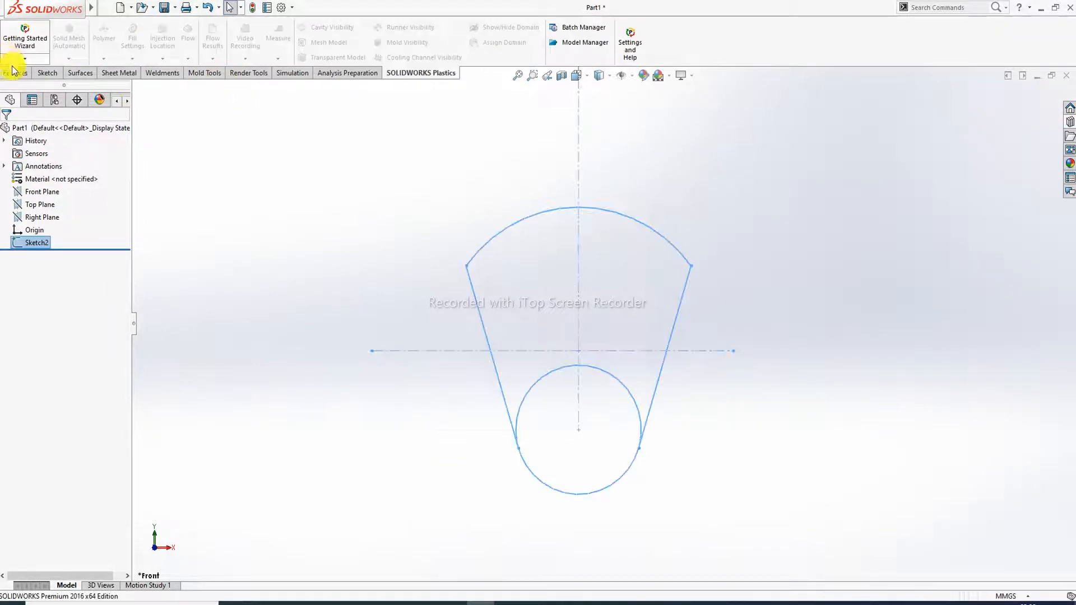
click(15, 73)
click(19, 53)
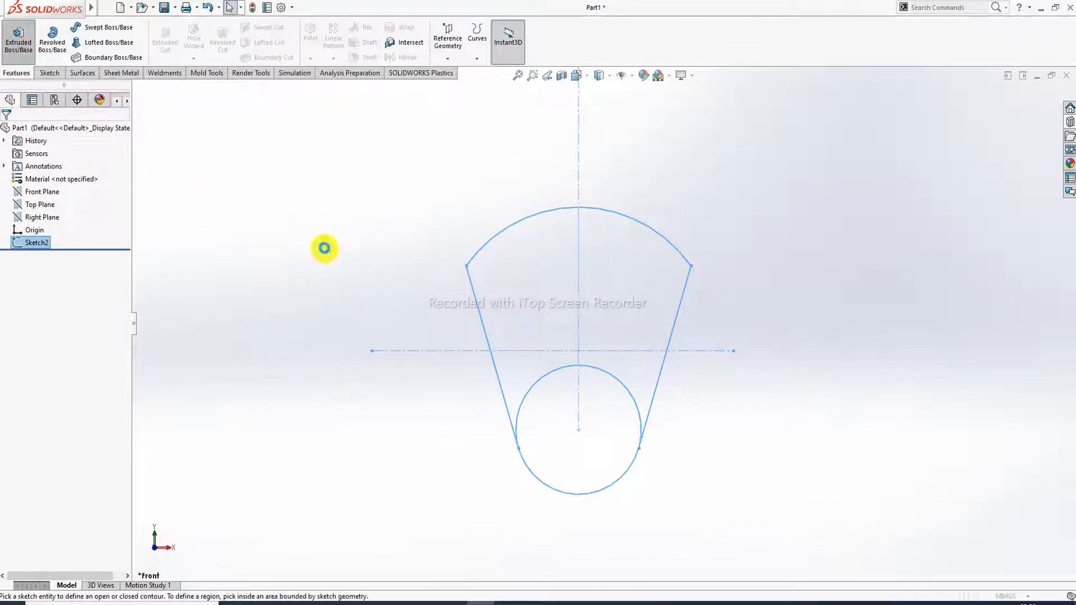
click(576, 325)
click(615, 432)
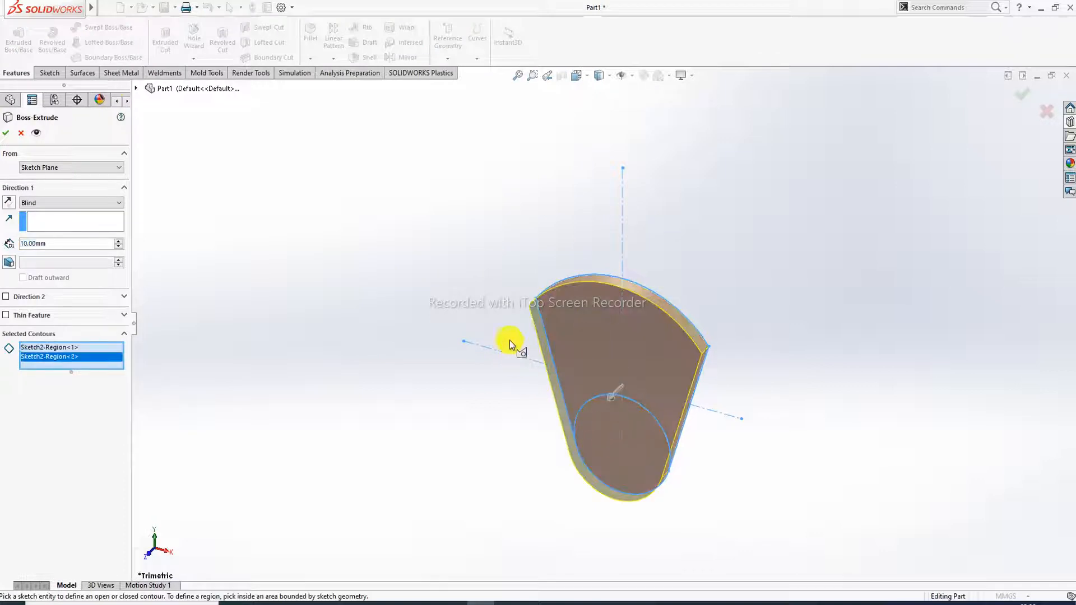
click(72, 242)
drag(71, 242, 20, 248)
text(15)
key(Return)
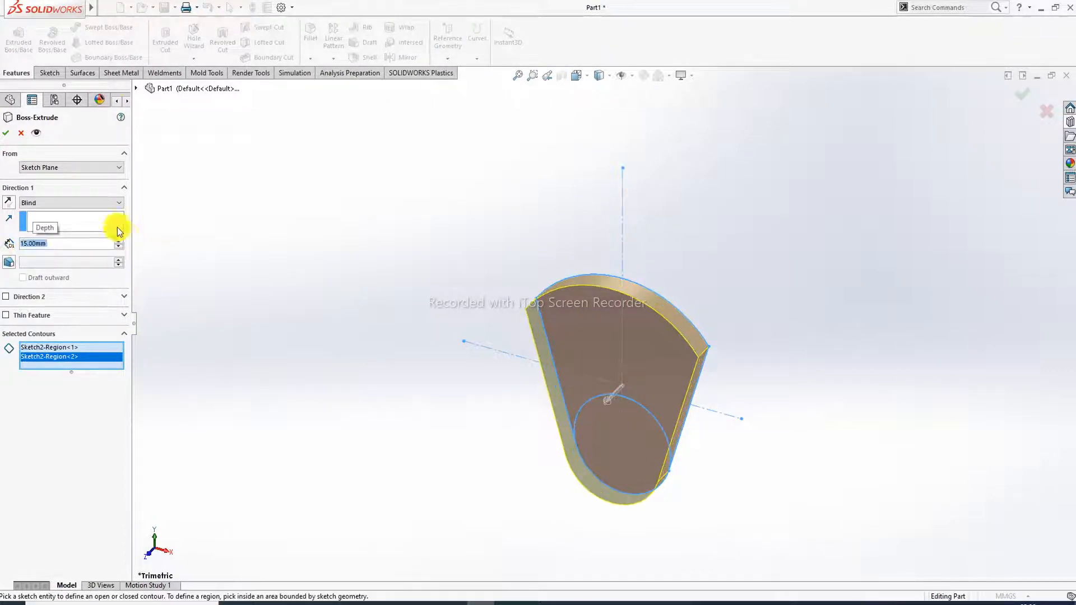
click(7, 133)
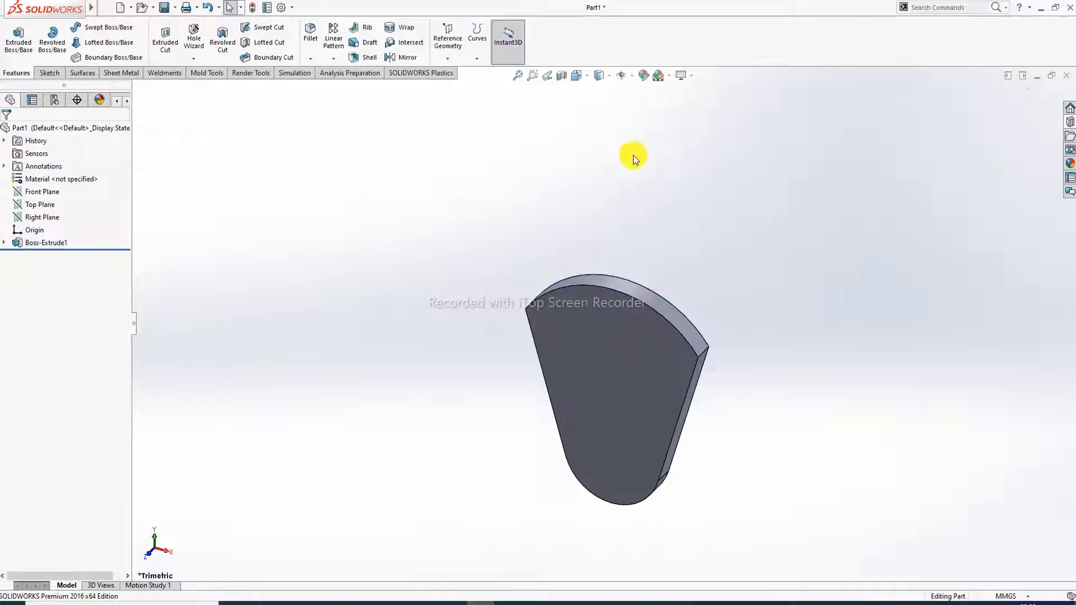
Apply the Plain White scene and turn on the Cartoon display effect.
click(671, 77)
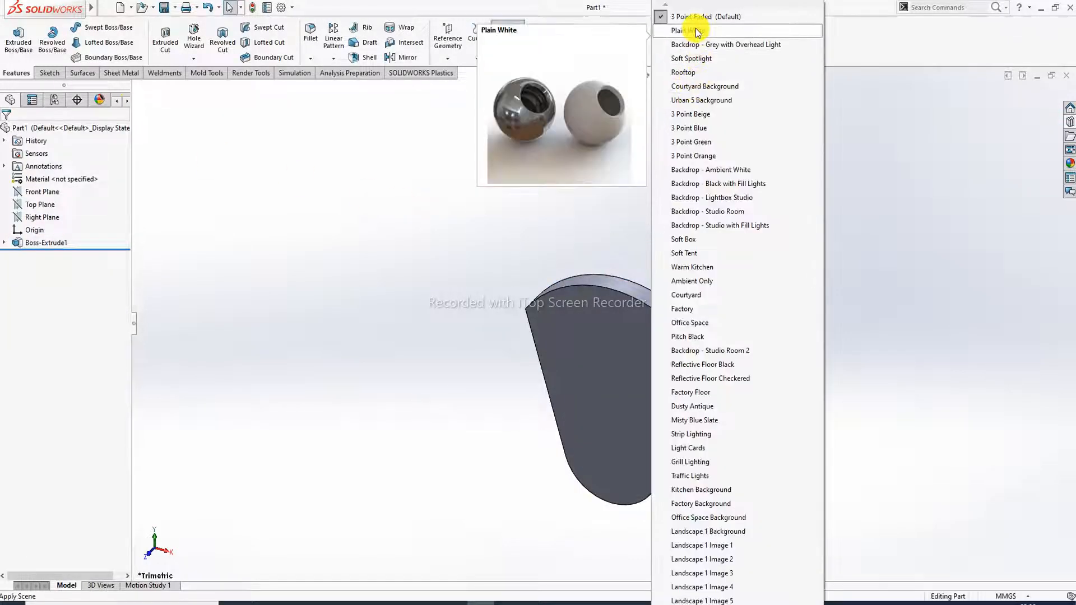
click(695, 28)
click(692, 76)
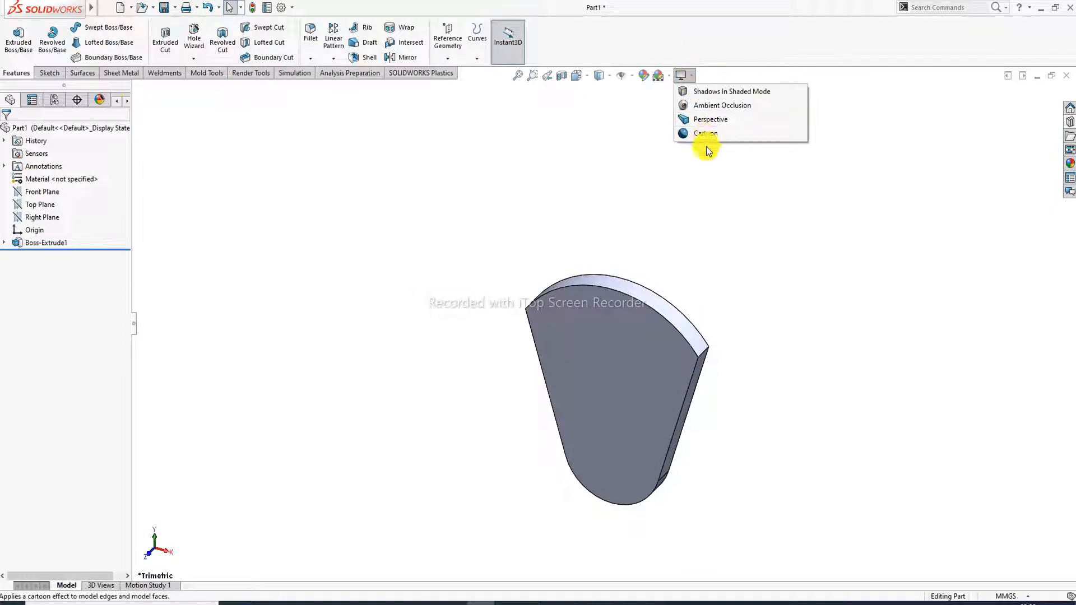
click(705, 136)
click(607, 315)
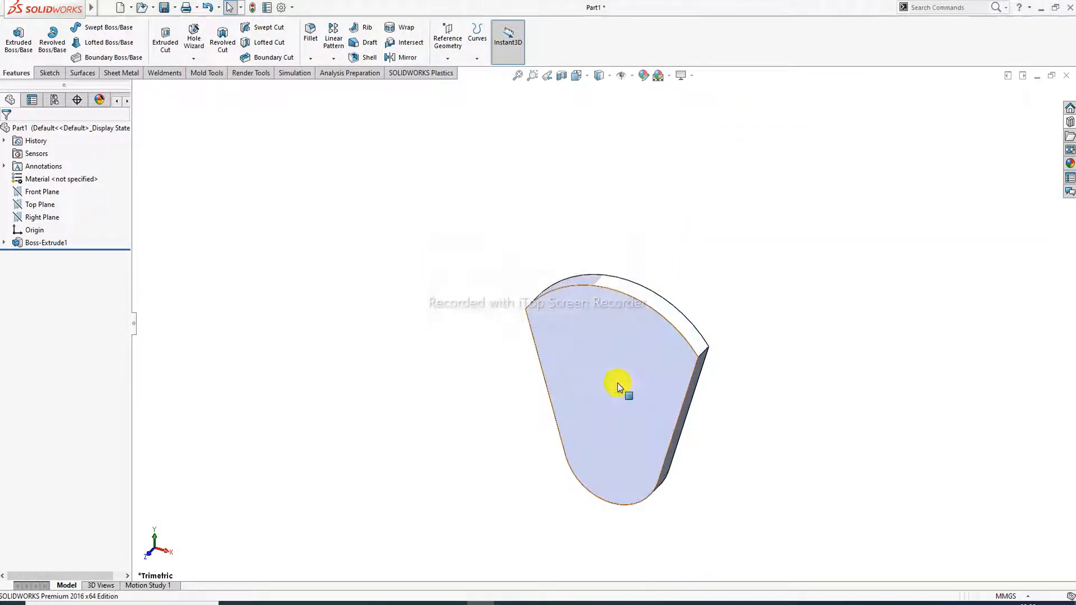
Consult the PDF drawing for the journal dimensions and start a sketch on the crankshaft body's back face, viewed normal to it.
mouse_move(629, 372)
middle_down()
mouse_move(570, 256)
mouse_move(545, 343)
mouse_move(569, 365)
middle_up()
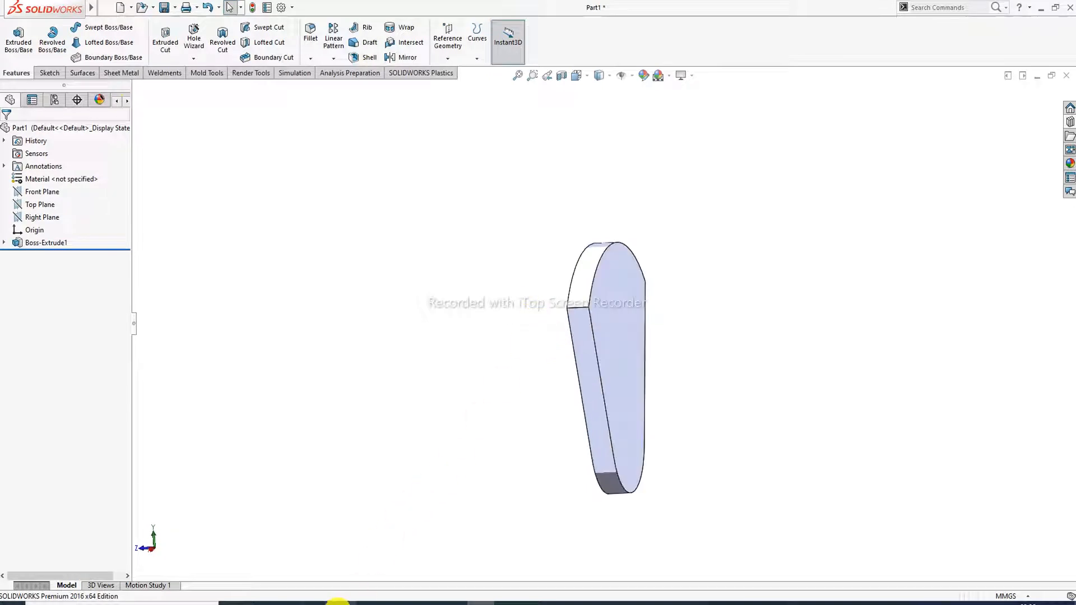
click(314, 602)
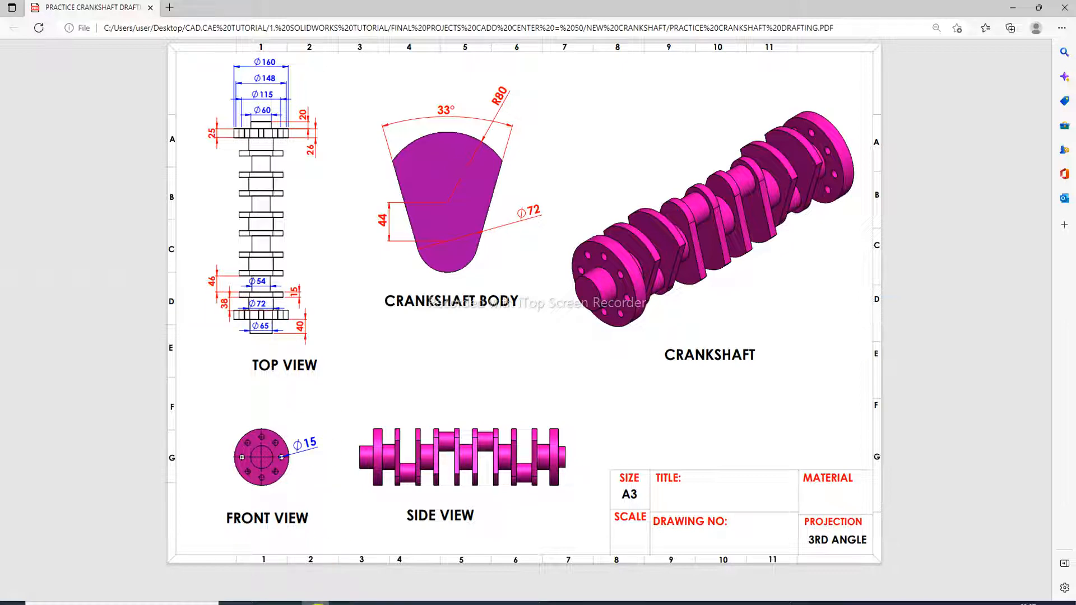
click(318, 604)
mouse_move(620, 320)
middle_down()
mouse_move(653, 300)
mouse_move(619, 312)
middle_up()
click(616, 318)
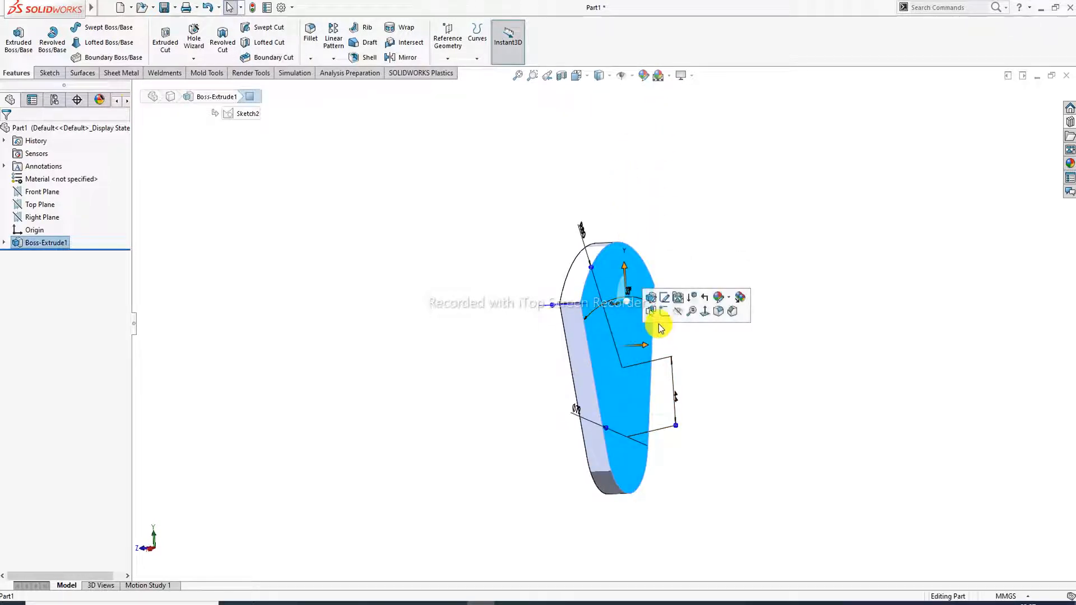
click(666, 313)
click(599, 76)
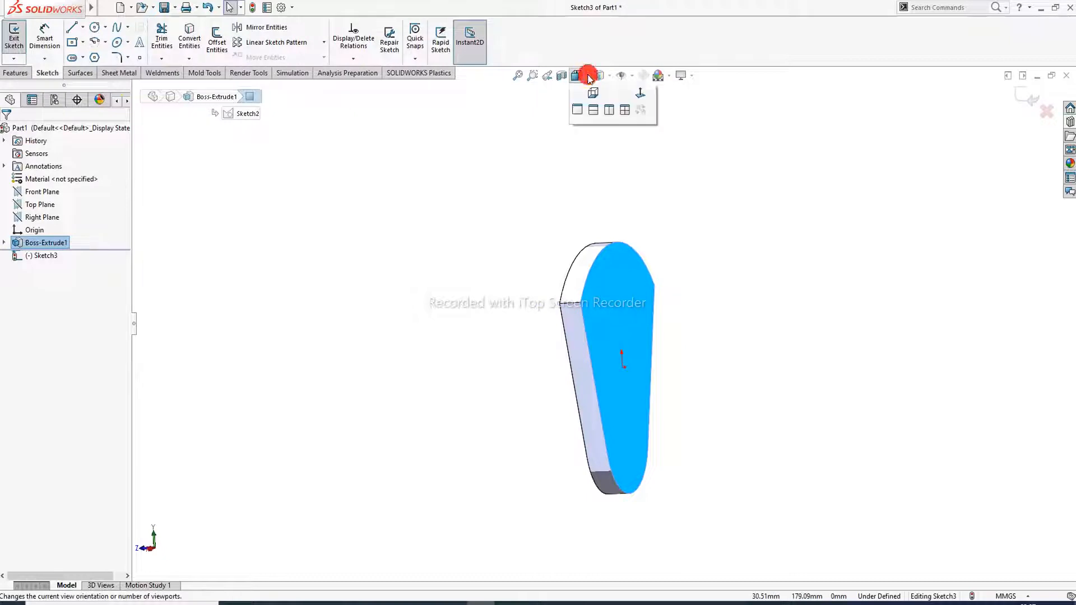
click(636, 157)
scroll(649, 147, up, 2)
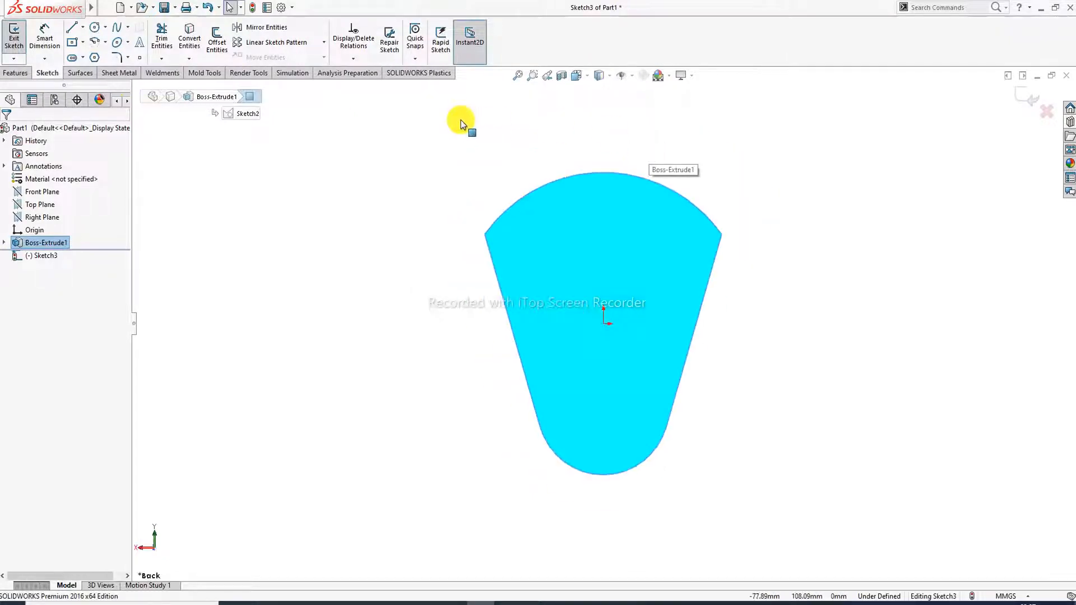
Sketch a circle about 43 mm in diameter, centred on the small lower arc's centre of the back face.
click(93, 27)
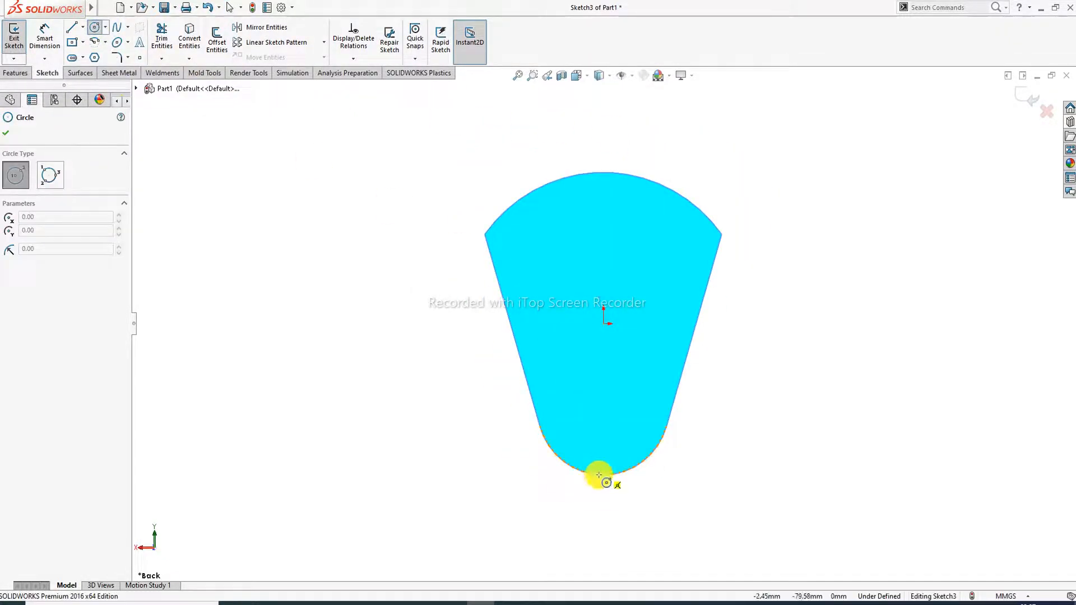
click(603, 406)
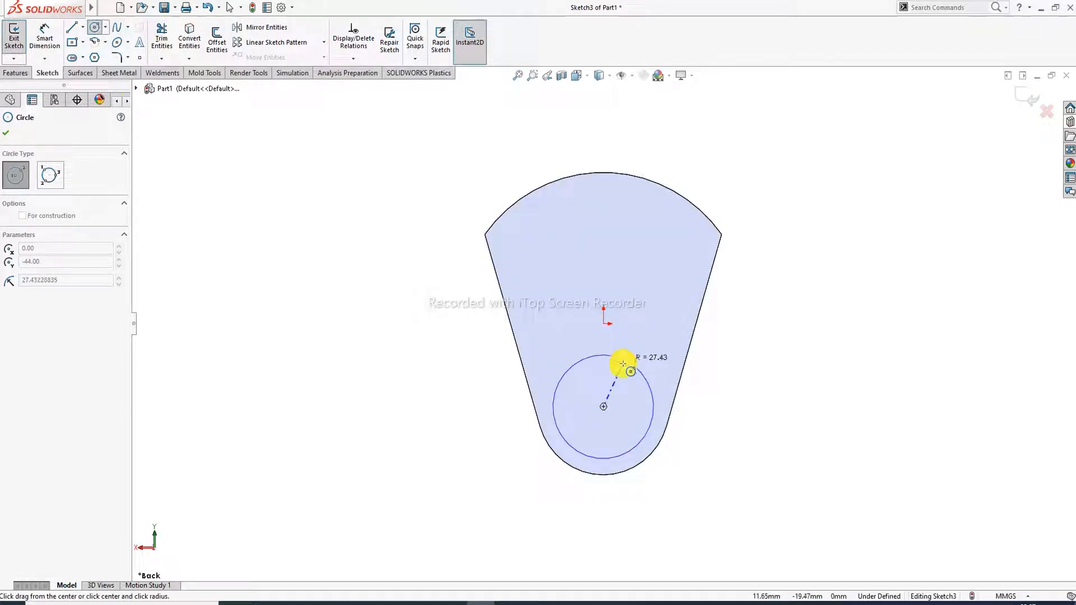
click(621, 369)
right_click(698, 131)
click(721, 142)
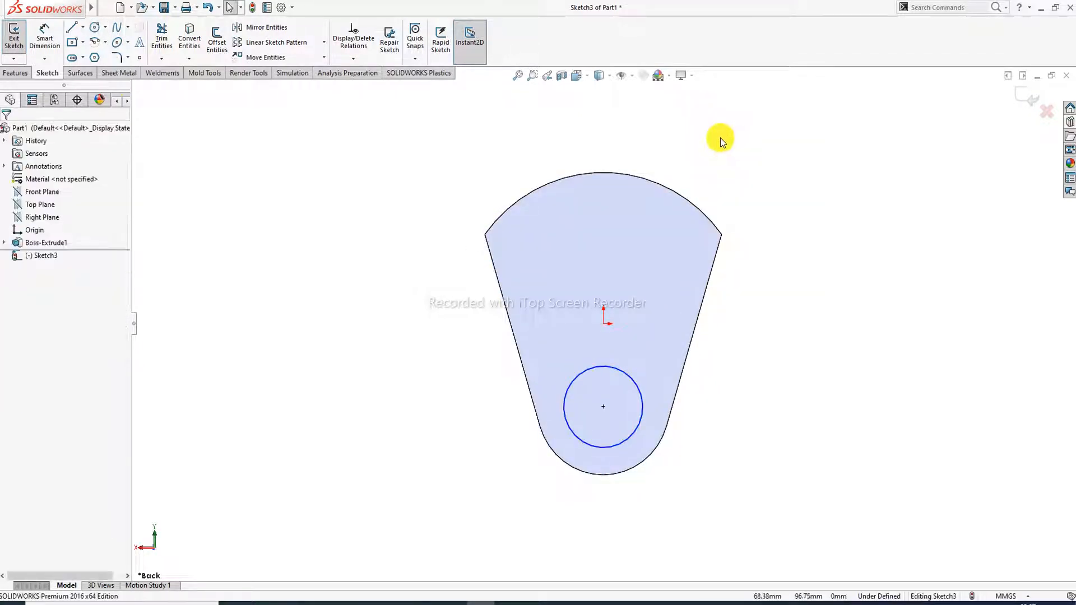
Dimension the circle's diameter on the back face as 54 mm.
click(45, 36)
click(619, 370)
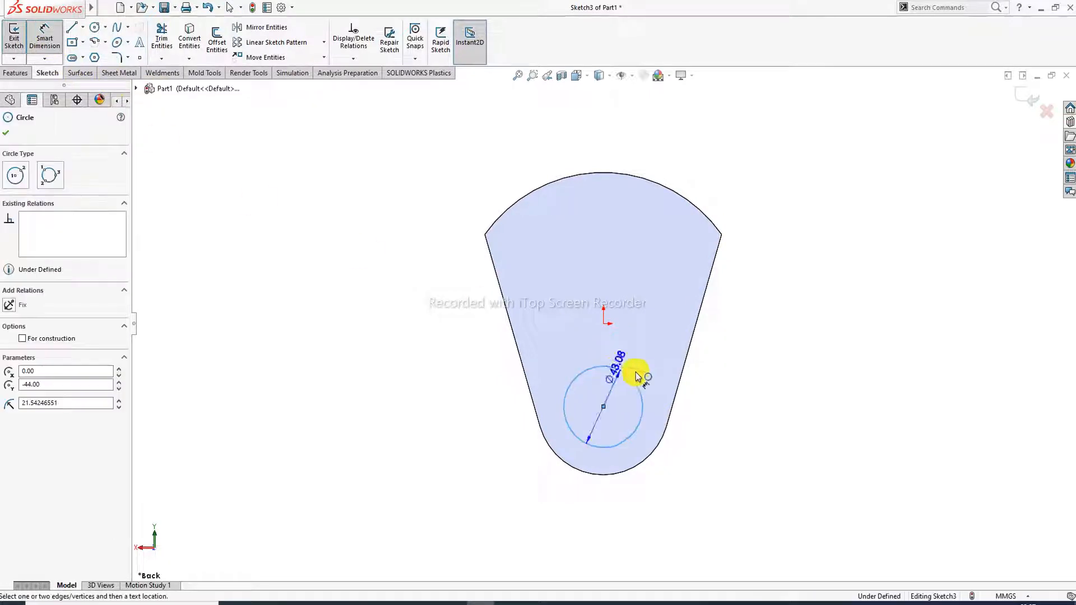
click(738, 352)
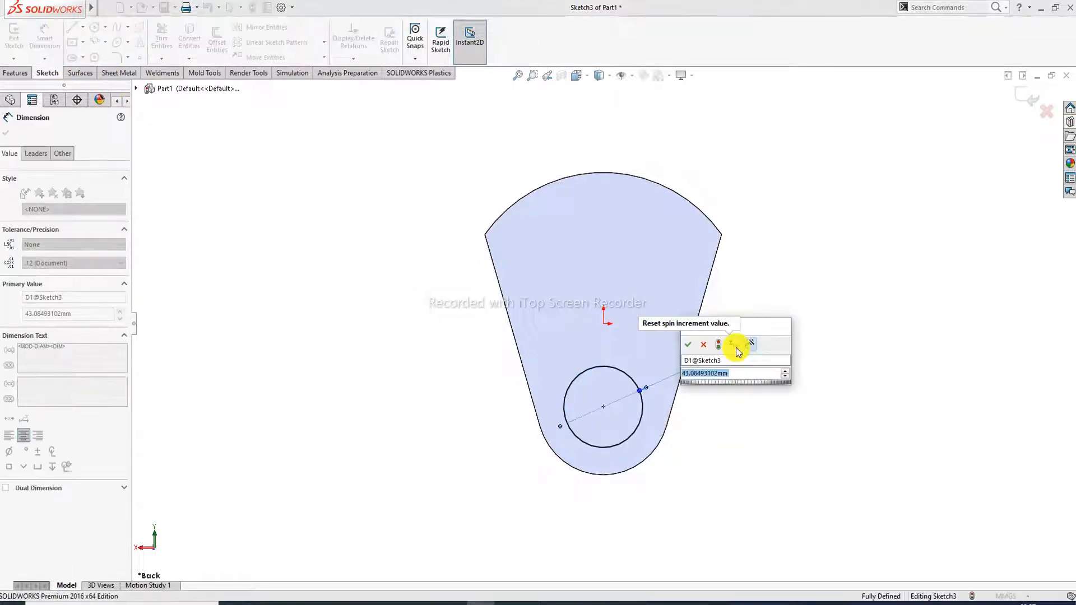
key(BackSpace)
text(54)
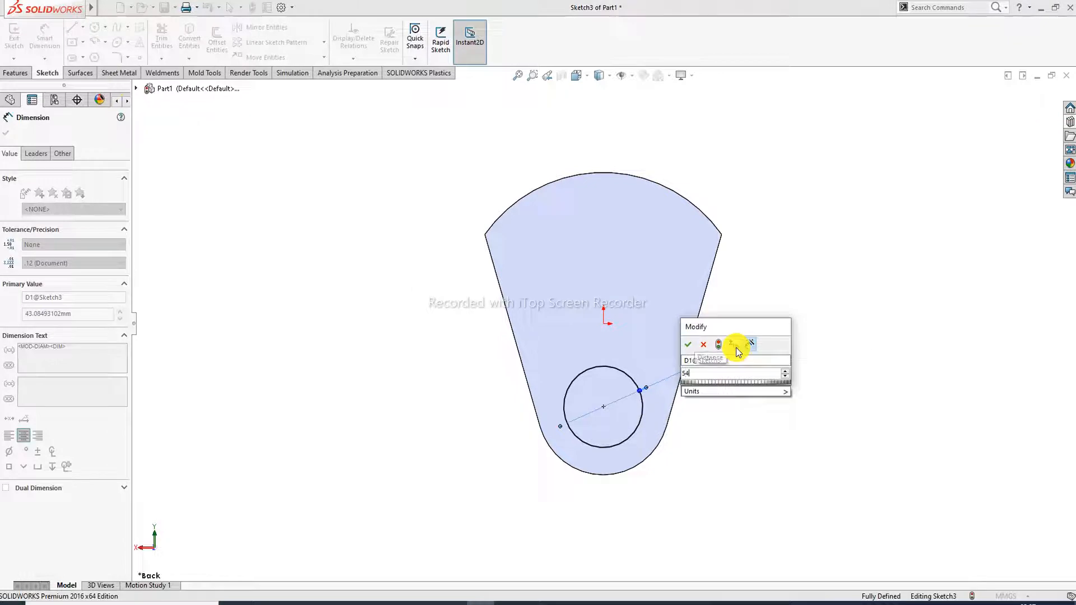
key(Return)
key(Escape)
right_click(800, 283)
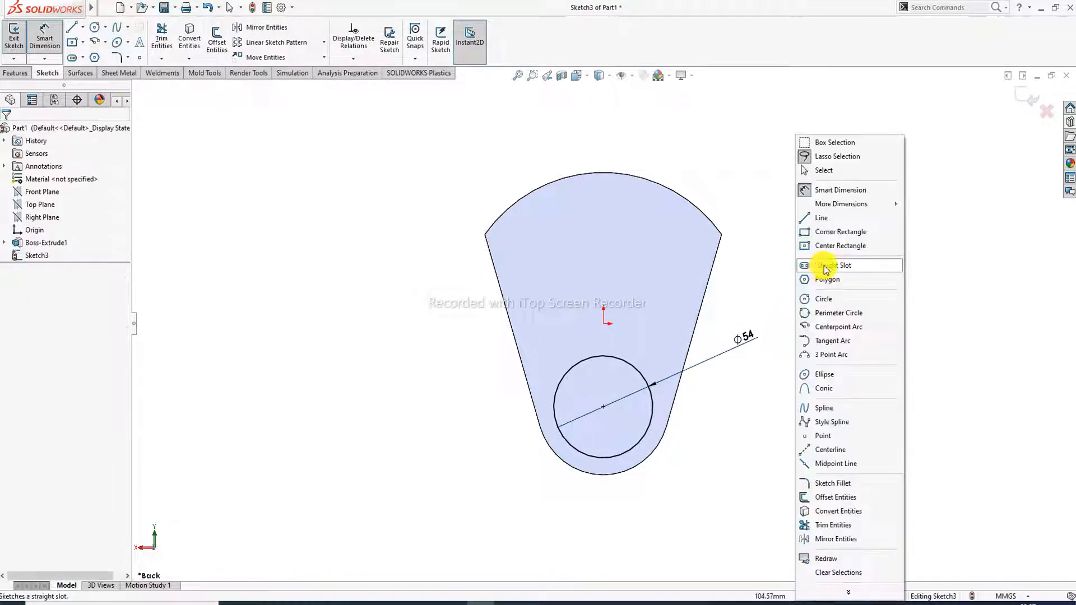
click(826, 166)
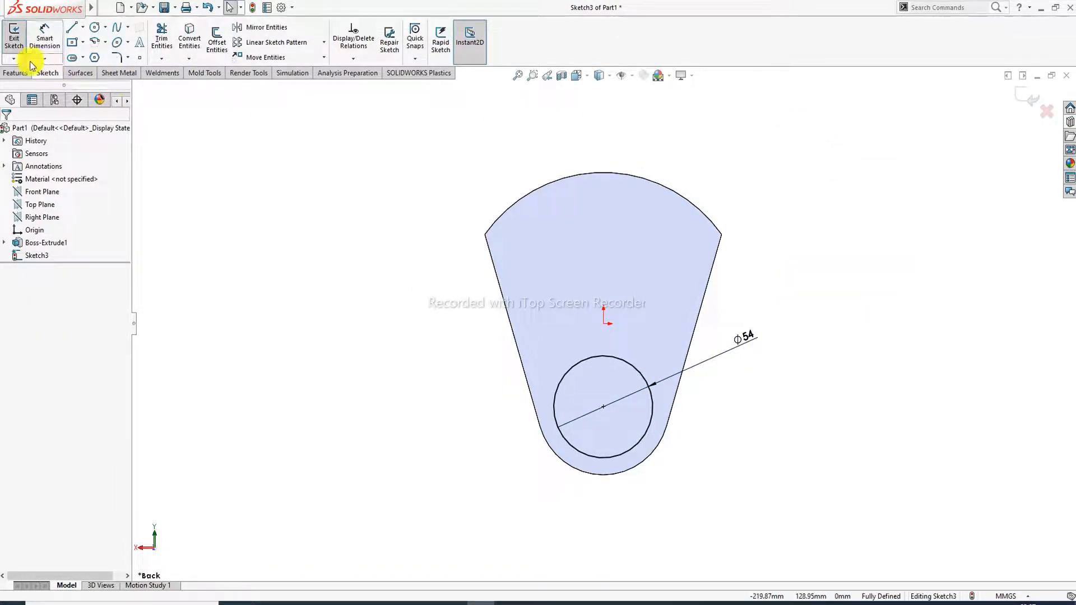
Check the journal length in the PDF drawing and extrude the Ø54 circle to a blind depth of 46 mm.
click(13, 72)
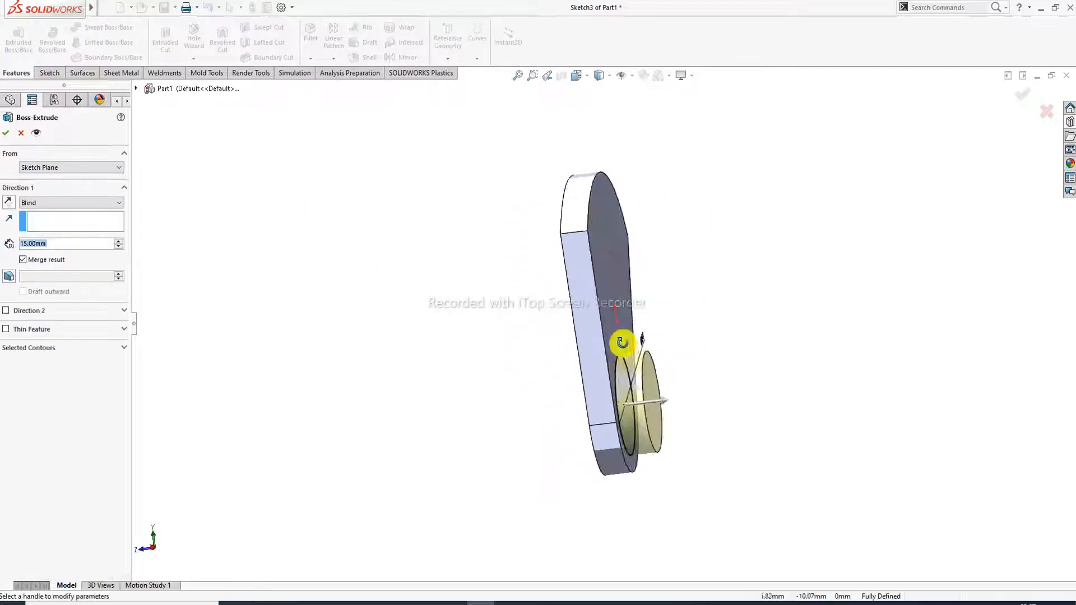
click(351, 601)
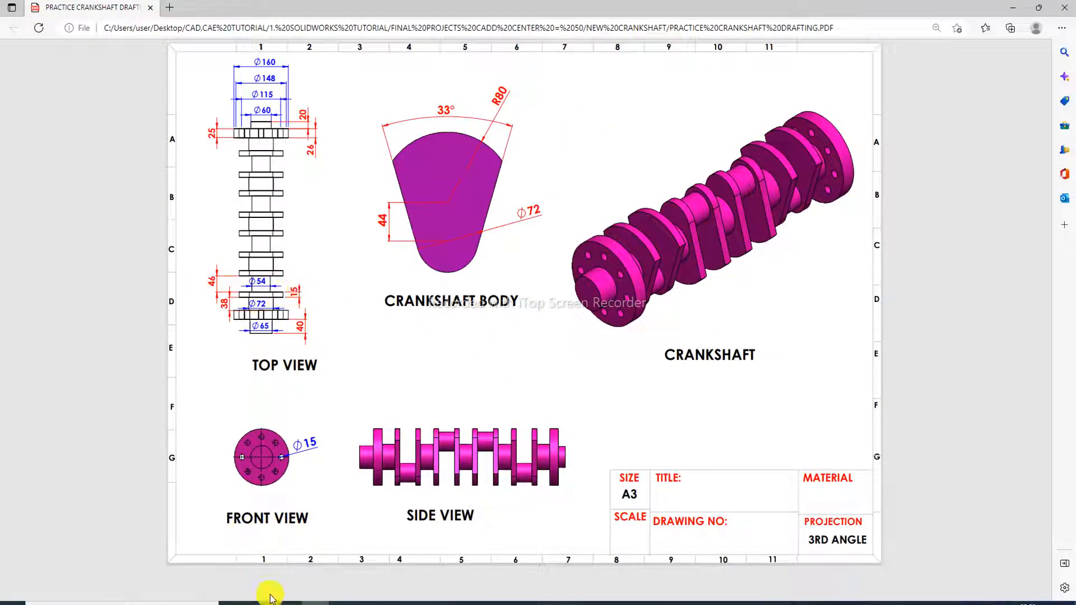
click(312, 602)
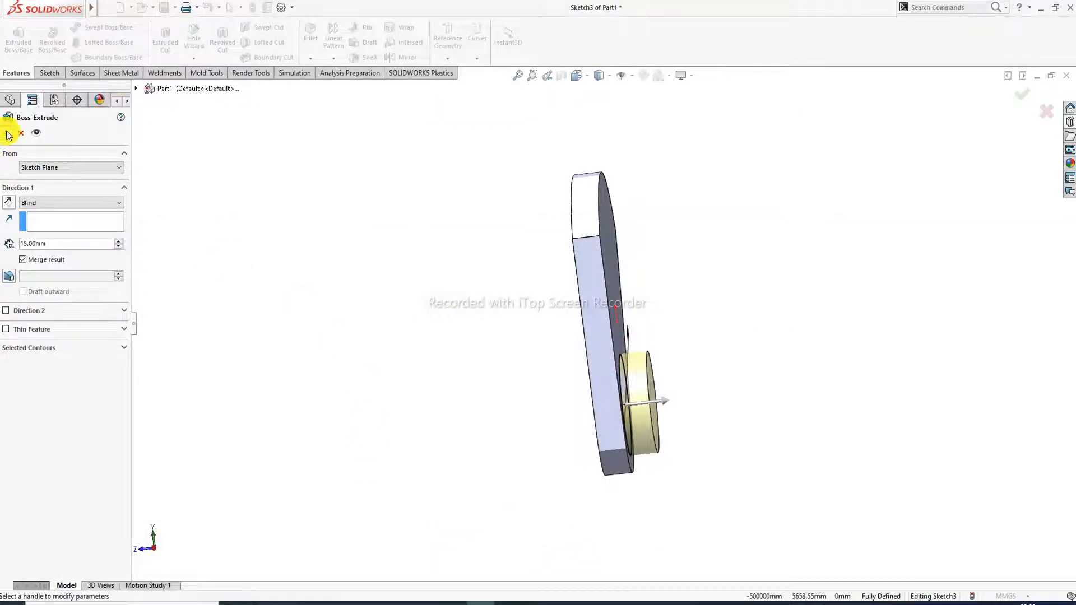
drag(53, 245, 4, 246)
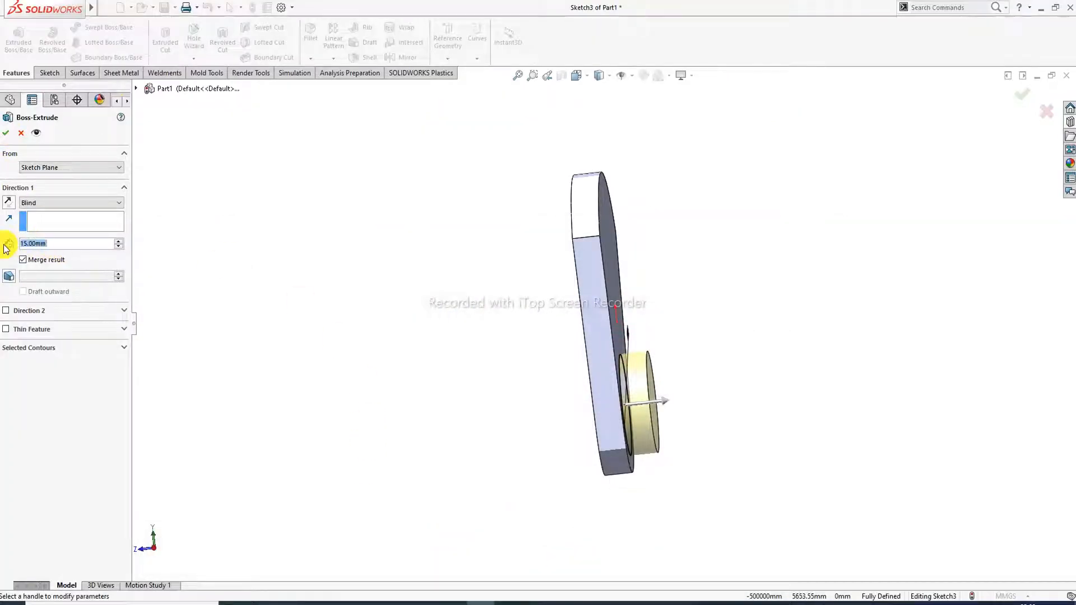
text(46)
key(Return)
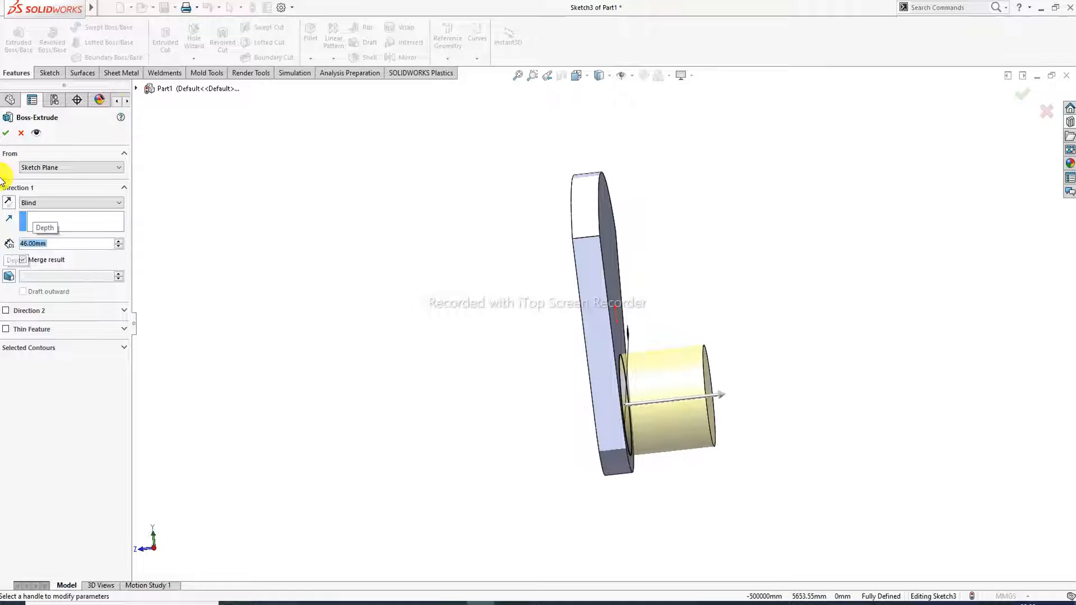
click(7, 135)
Start a sketch on the crankshaft body's front face, opposite the Ø54 journal, viewed normal to it.
middle_drag(455, 318, 588, 258)
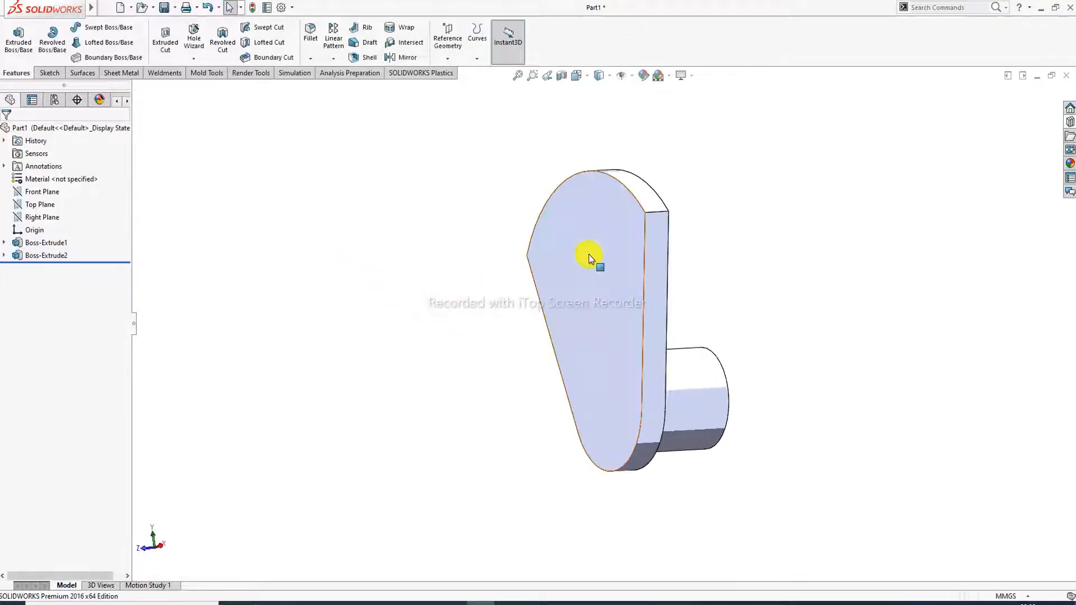
click(589, 257)
click(636, 220)
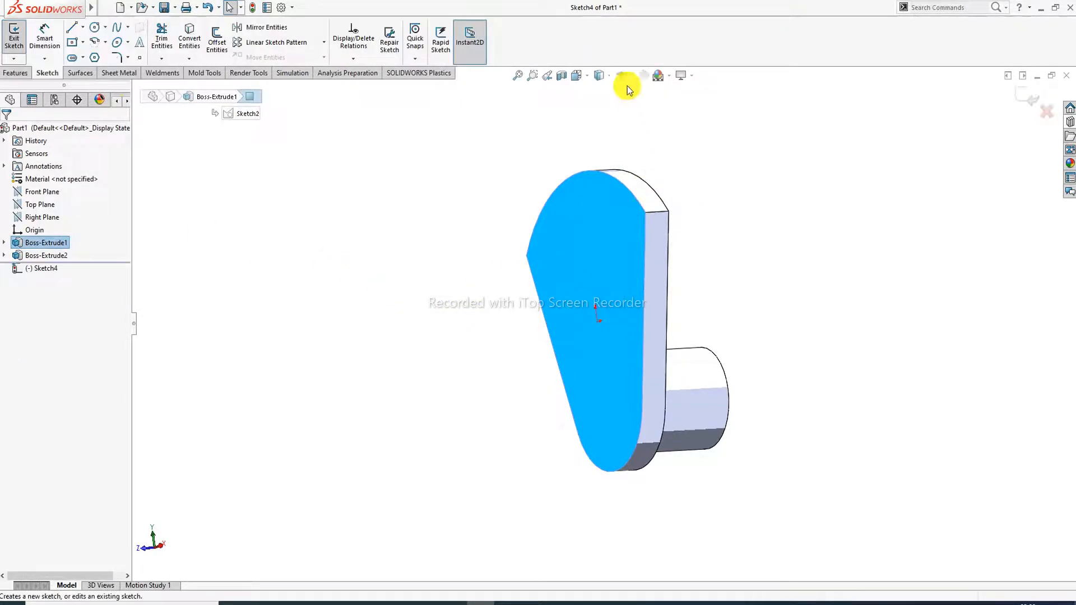
click(586, 75)
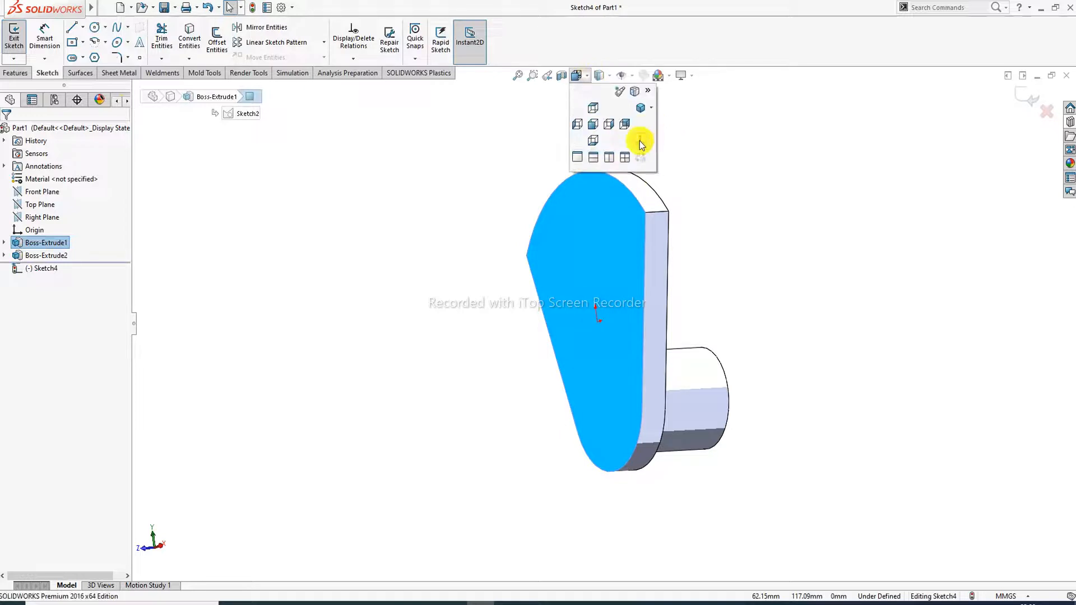
click(640, 141)
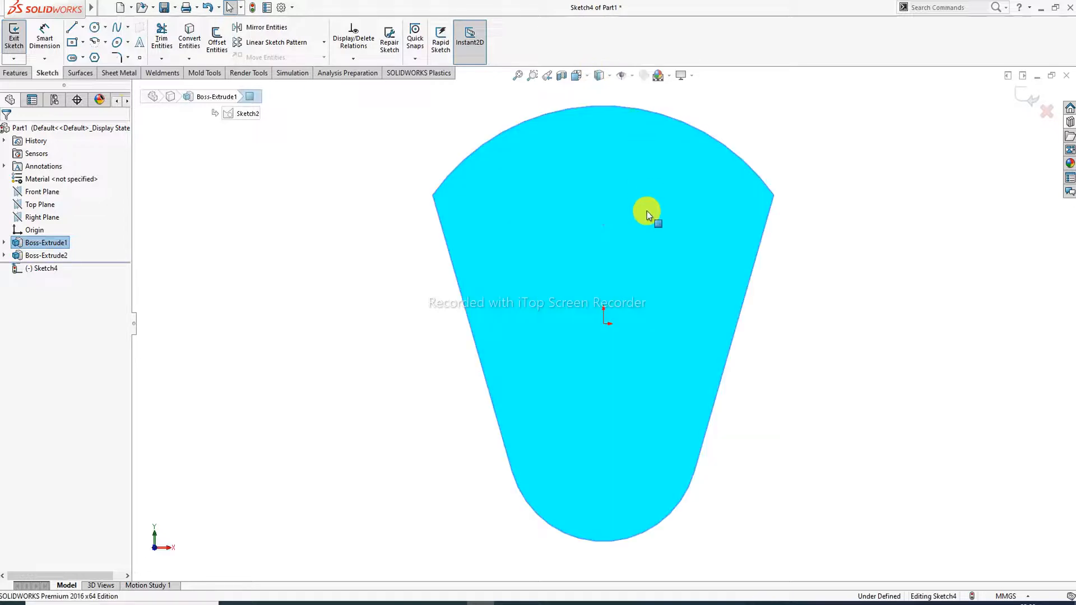
Sketch a circle about 68 mm in diameter on the front face, centred on the origin.
click(95, 28)
click(603, 323)
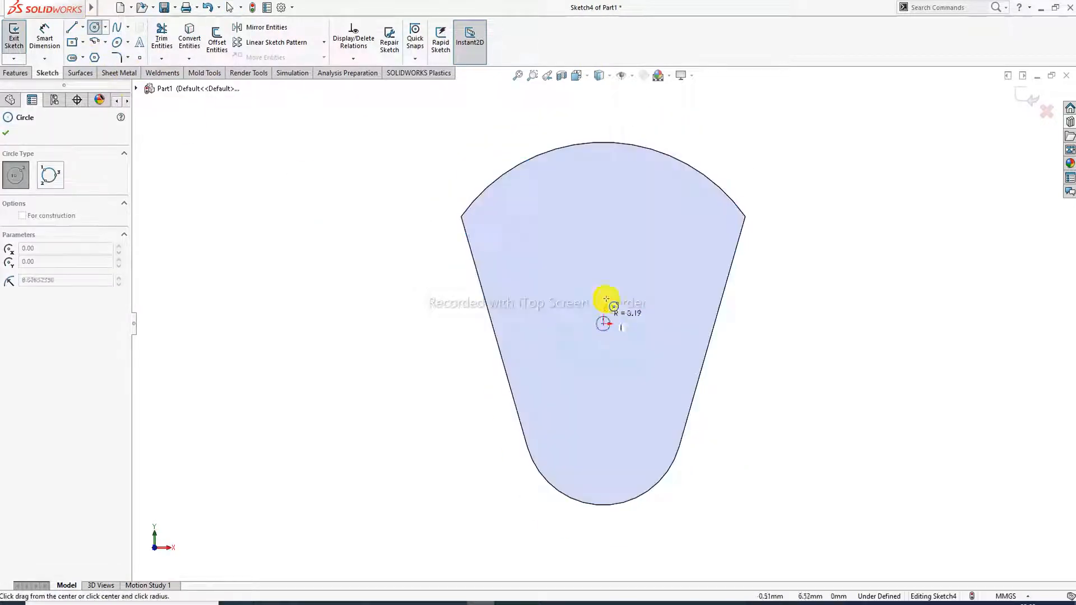
click(611, 247)
right_click(749, 160)
click(774, 164)
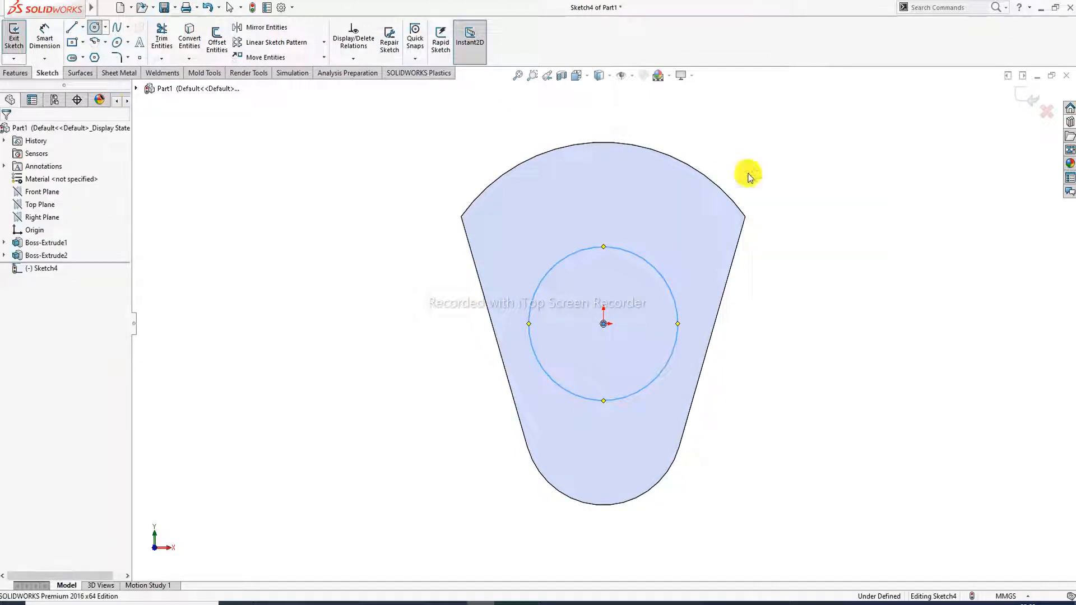
click(749, 177)
Dimension the origin-centred circle's diameter as 72 mm.
click(44, 38)
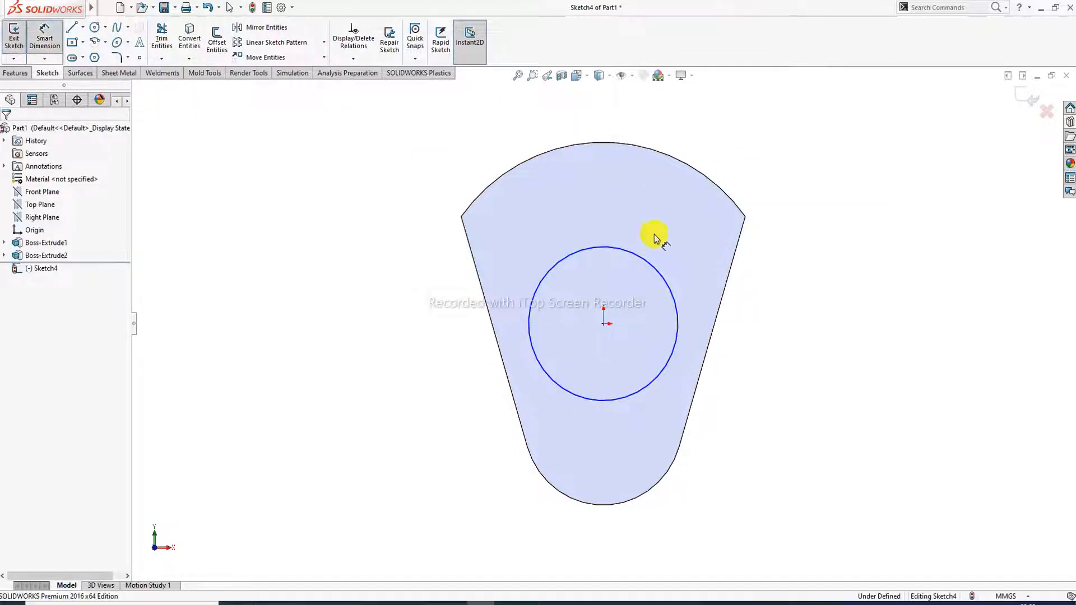
click(665, 276)
click(772, 211)
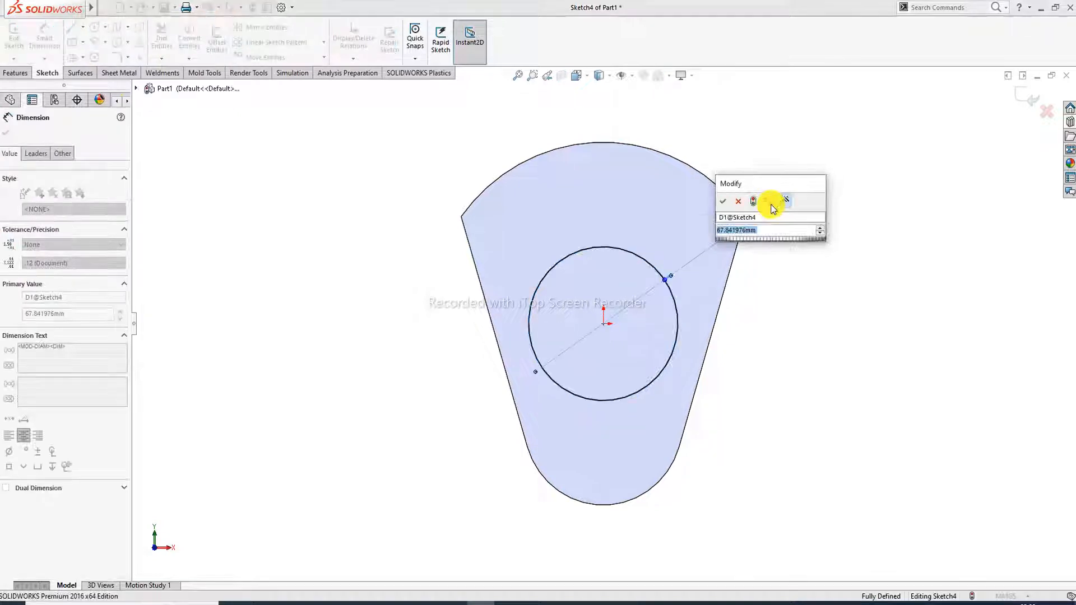
text(72)
key(Return)
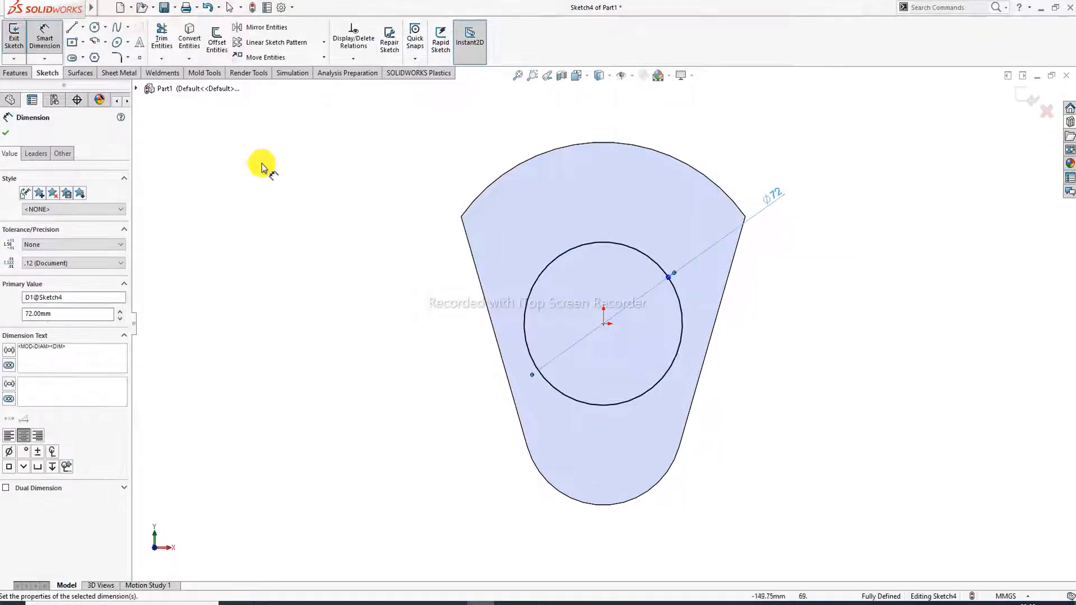
click(9, 134)
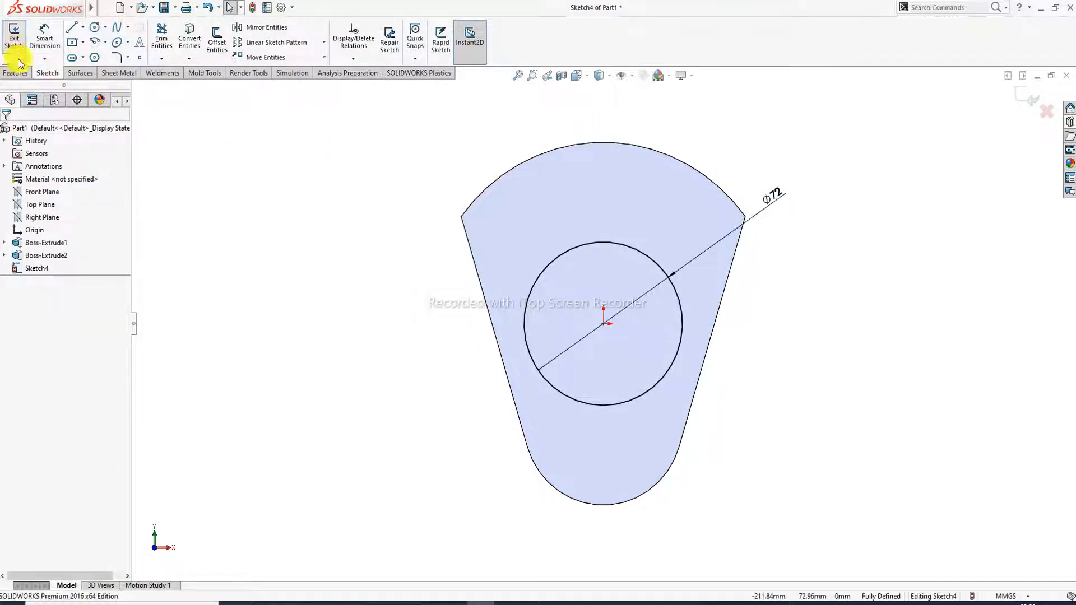
Extrude the Ø72 circle outward from the front face to a blind depth of 38 mm.
click(17, 73)
click(23, 49)
middle_drag(557, 260, 464, 312)
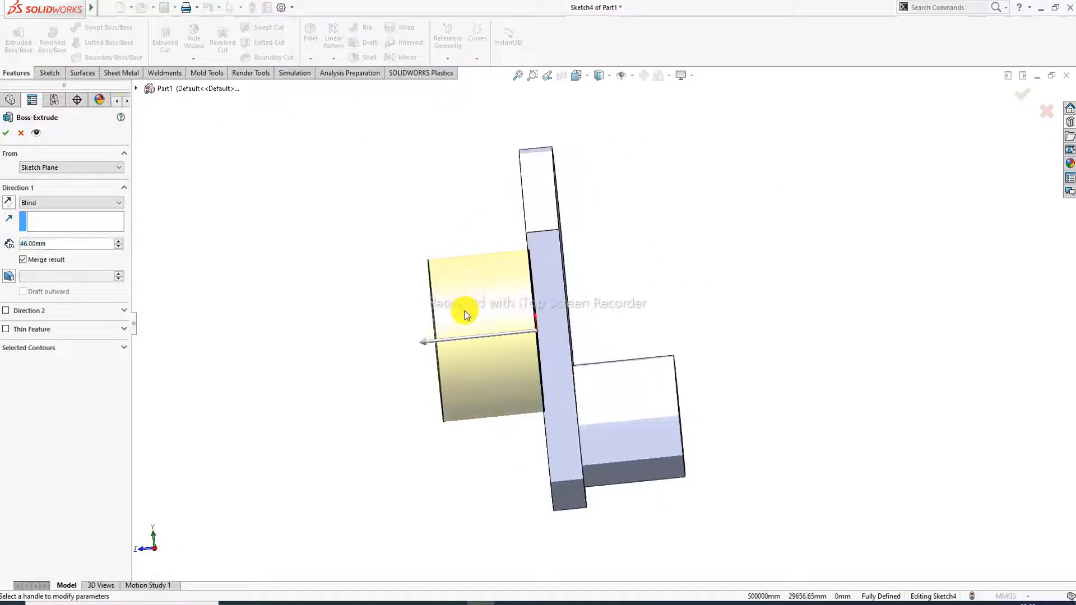
double_click(62, 243)
text(3)
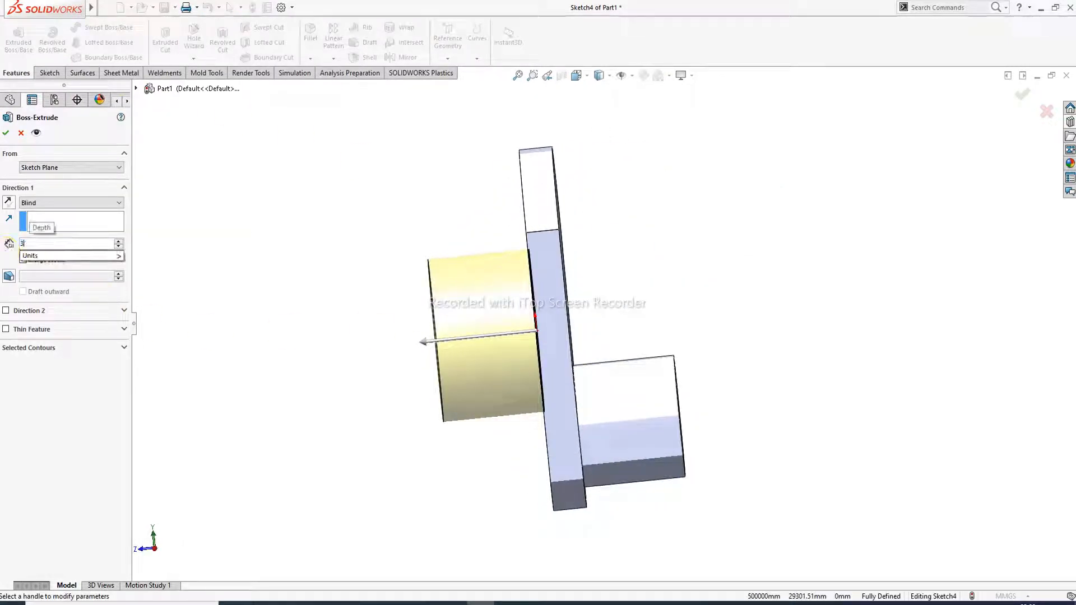
text(8)
key(Return)
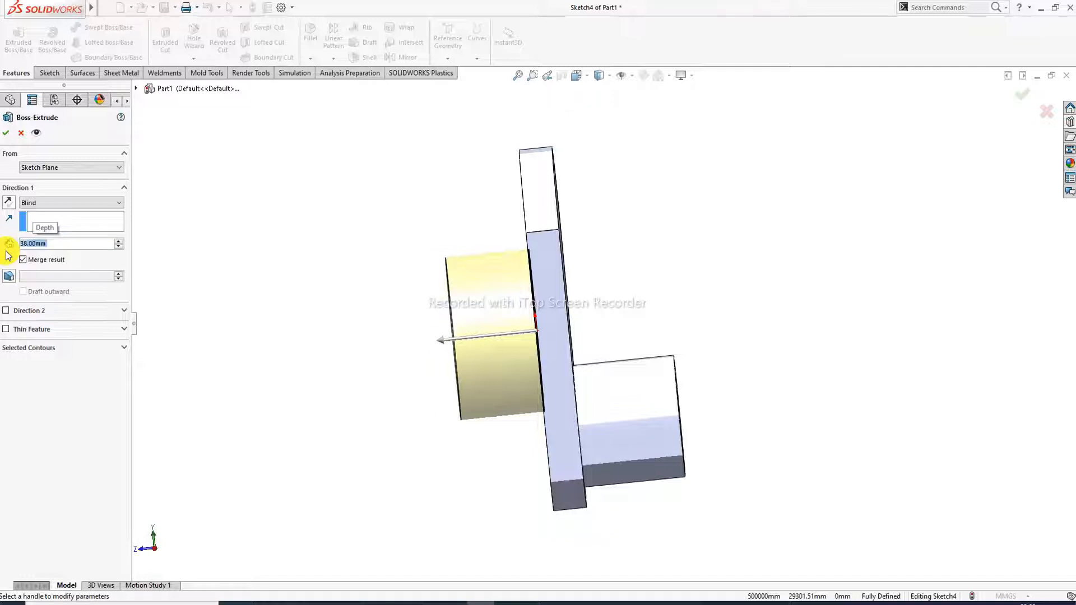
click(7, 133)
Apply a magenta colour (RGB 255, 0, 255) to the whole part.
middle_drag(485, 271, 667, 221)
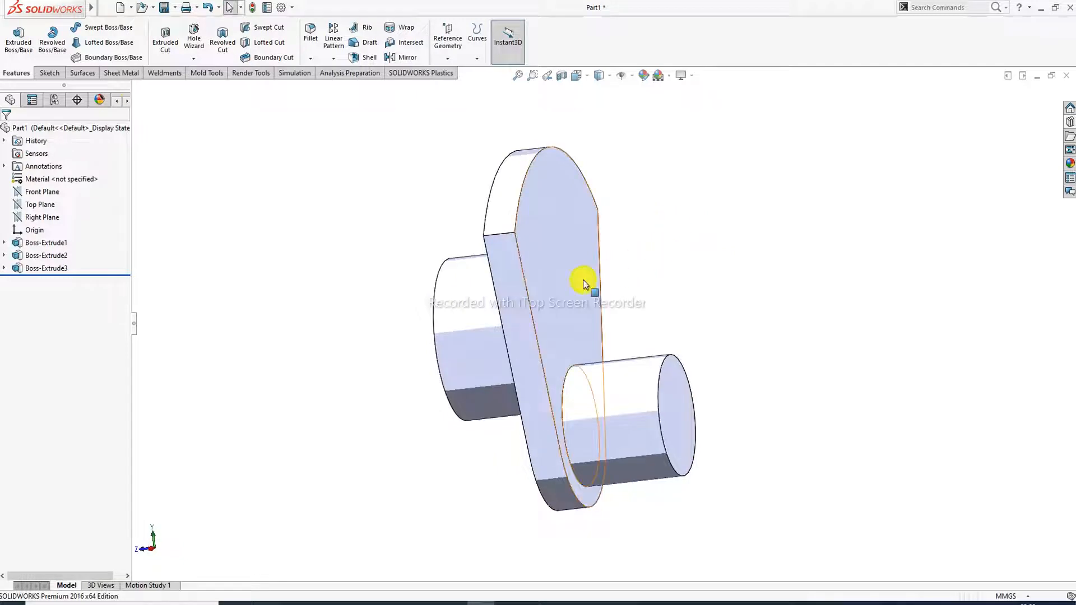
middle_drag(583, 284, 622, 284)
scroll(528, 258, down, 1)
scroll(624, 258, up, 1)
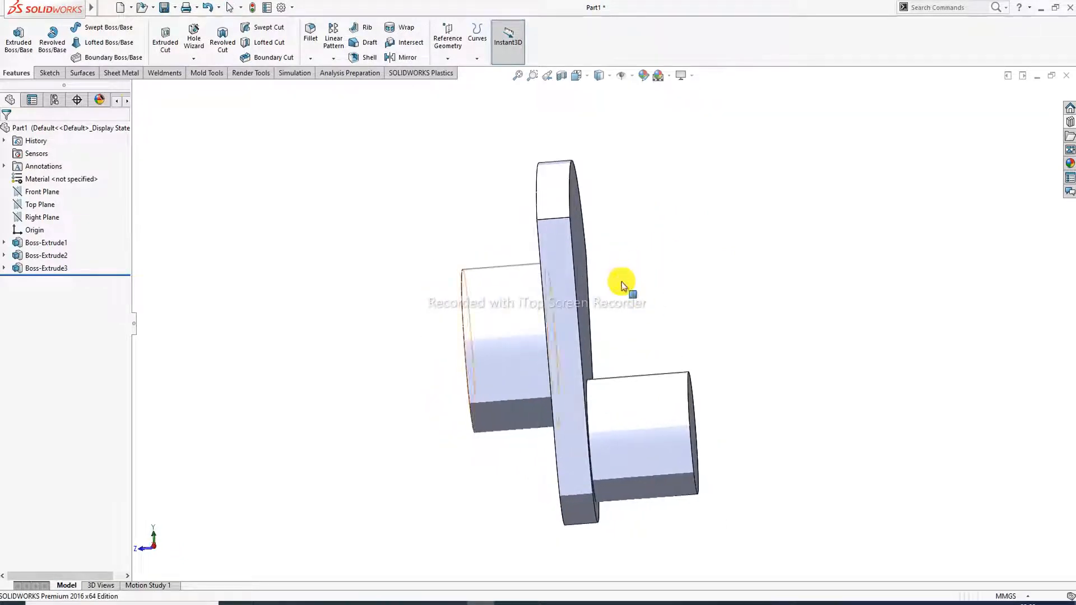
click(646, 76)
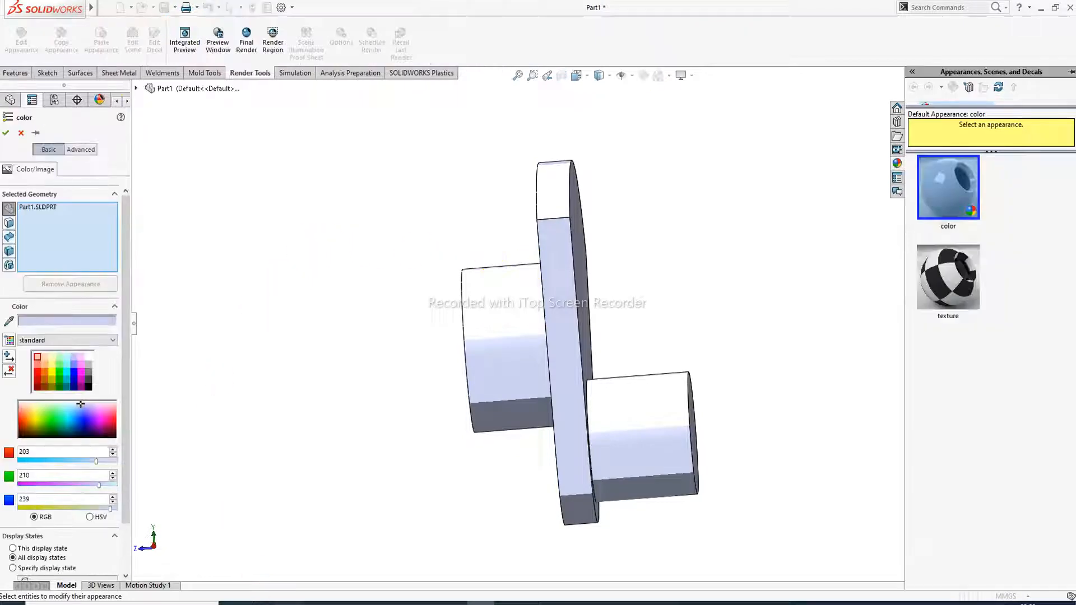
click(316, 604)
click(316, 604)
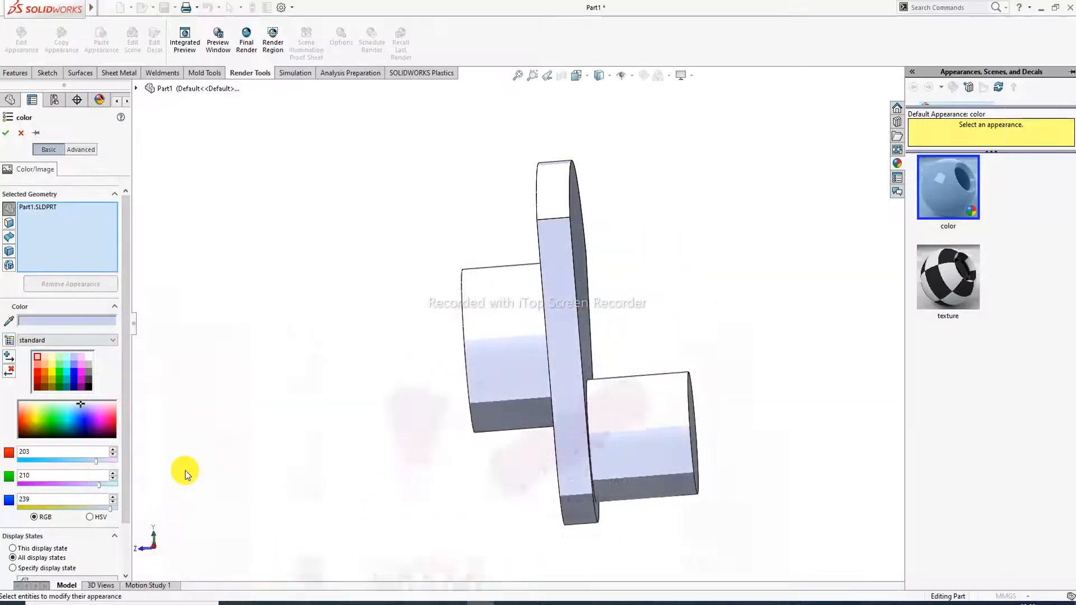
click(83, 372)
click(17, 133)
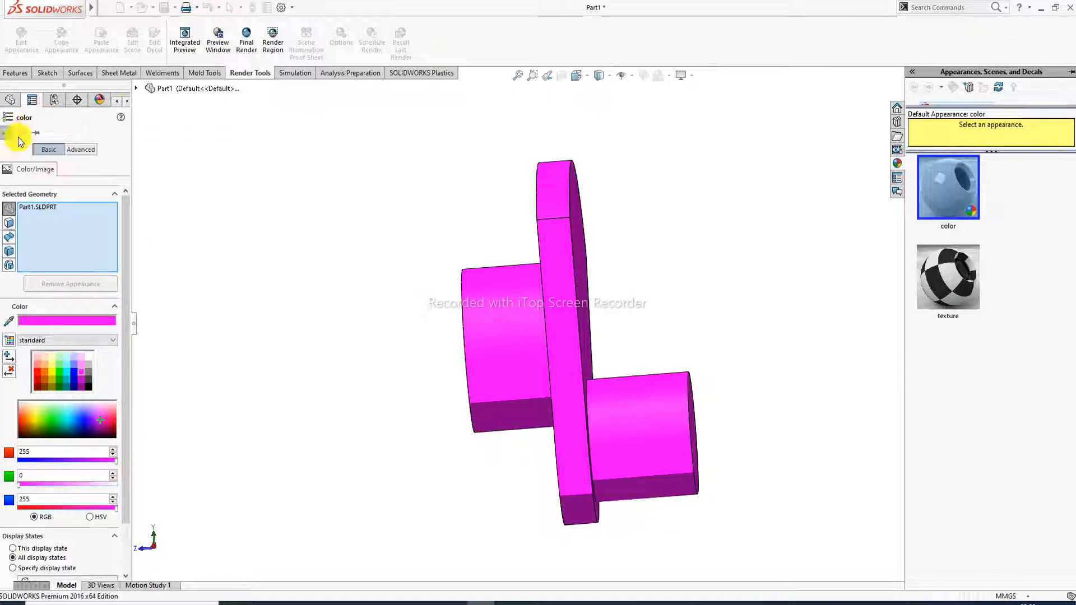
Create a reference plane midway between the web's face on the Ø54 journal side and that journal's end face.
scroll(583, 278, up, 2)
middle_drag(583, 278, 568, 246)
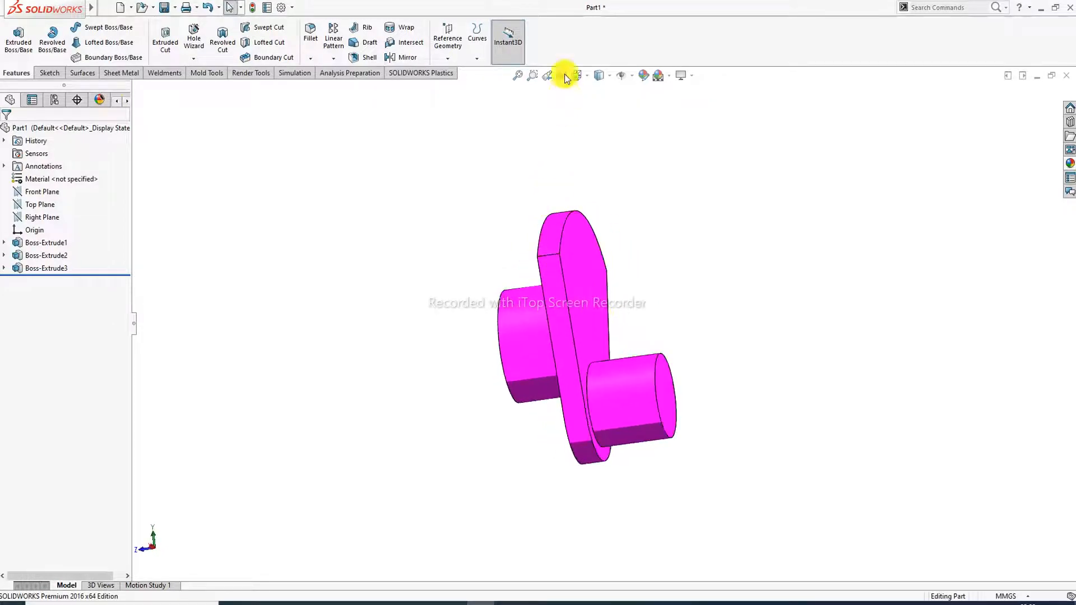
click(439, 64)
click(457, 73)
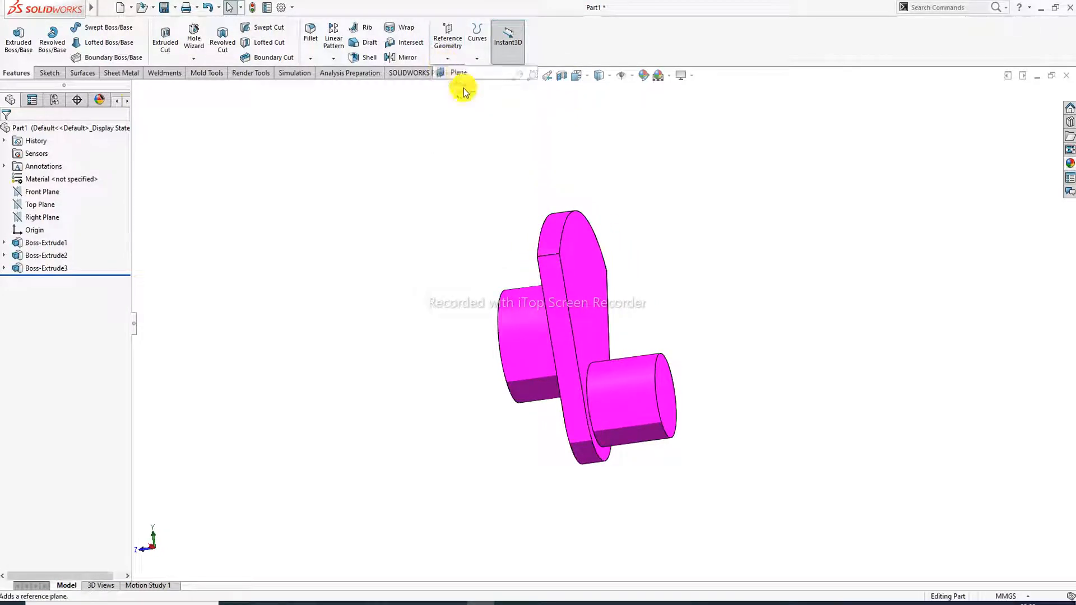
click(582, 285)
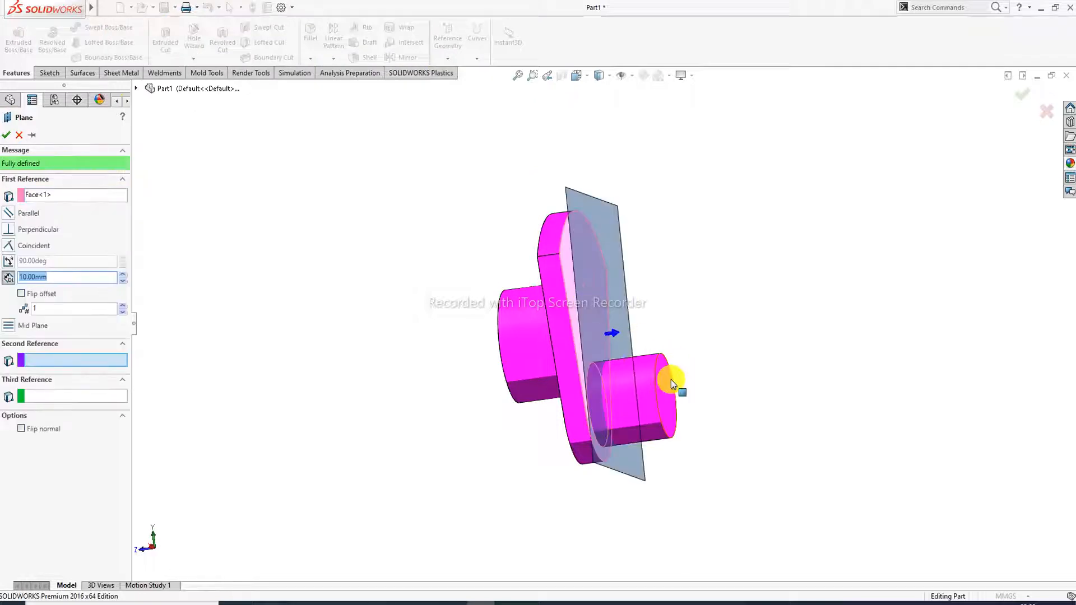
click(671, 379)
click(1022, 97)
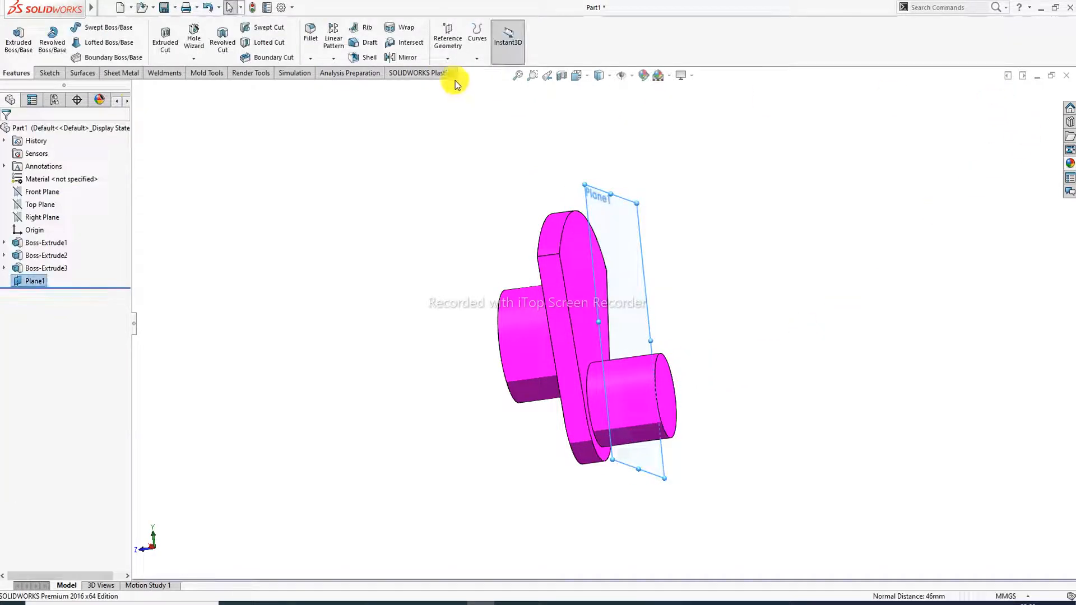
Mirror the crank web and the Ø72 journal features about the mid-plane through the Ø54 journal.
click(416, 62)
middle_drag(552, 263, 576, 293)
click(565, 308)
click(564, 307)
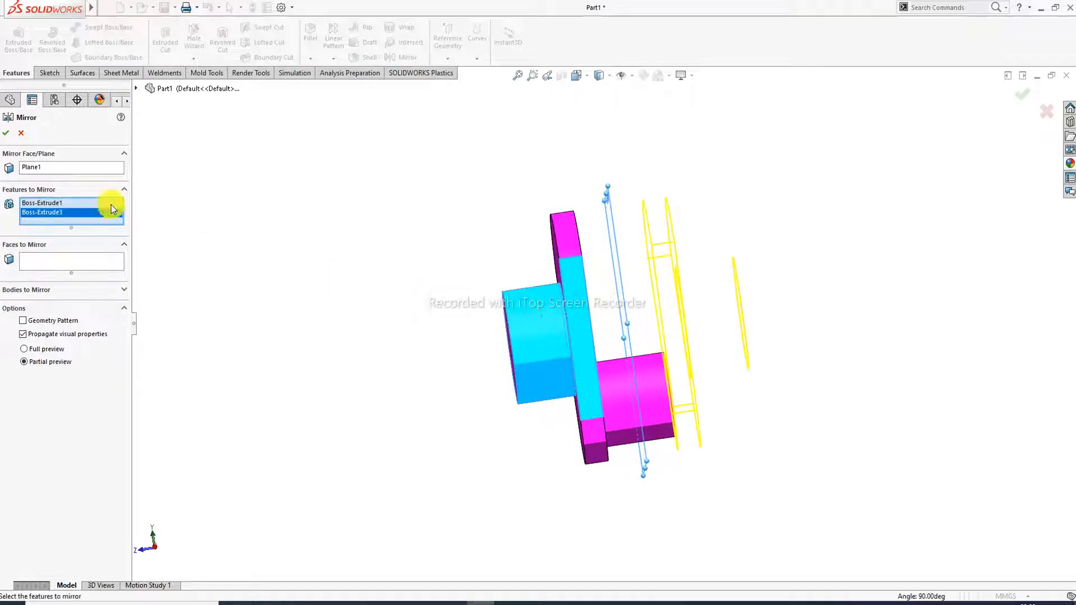
click(7, 133)
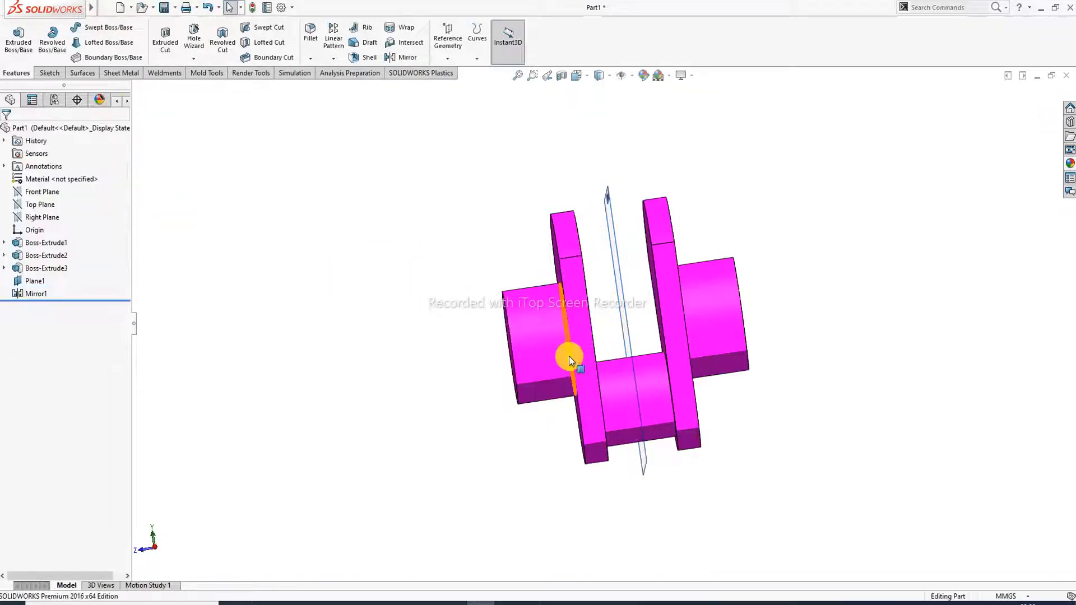
Hide the reference plane that cuts through the middle of the Ø54 journal.
middle_drag(569, 355, 535, 328)
click(571, 223)
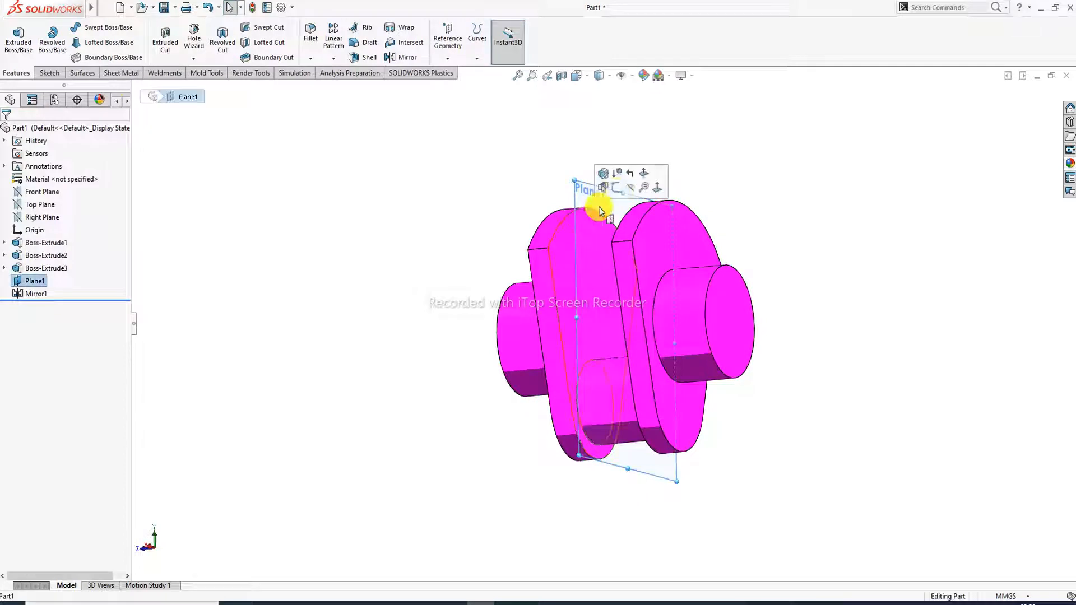
click(630, 187)
key(ctrl+4)
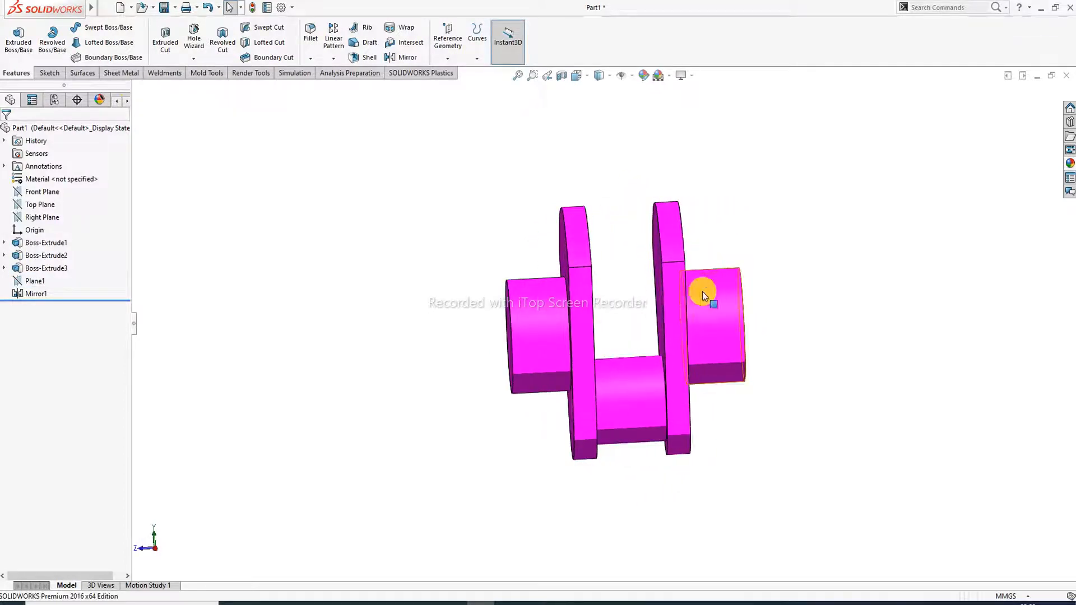
Create a reference plane midway between the mirrored web's outer face and the end face of the mirrored Ø72 journal.
click(449, 65)
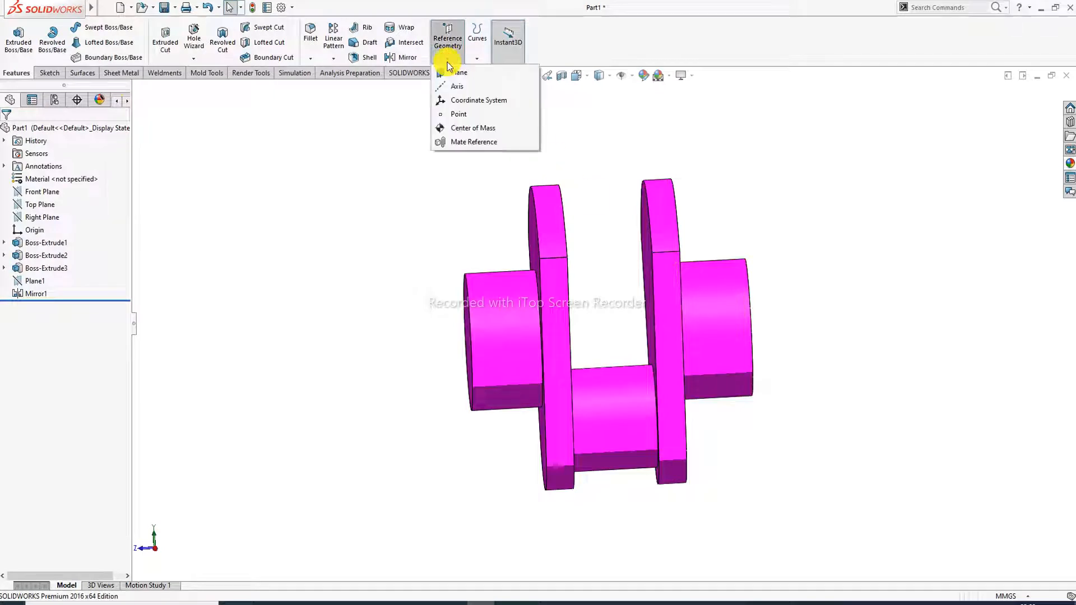
click(454, 73)
mouse_move(662, 221)
middle_down()
mouse_move(631, 192)
mouse_move(661, 209)
middle_up()
click(661, 210)
click(737, 287)
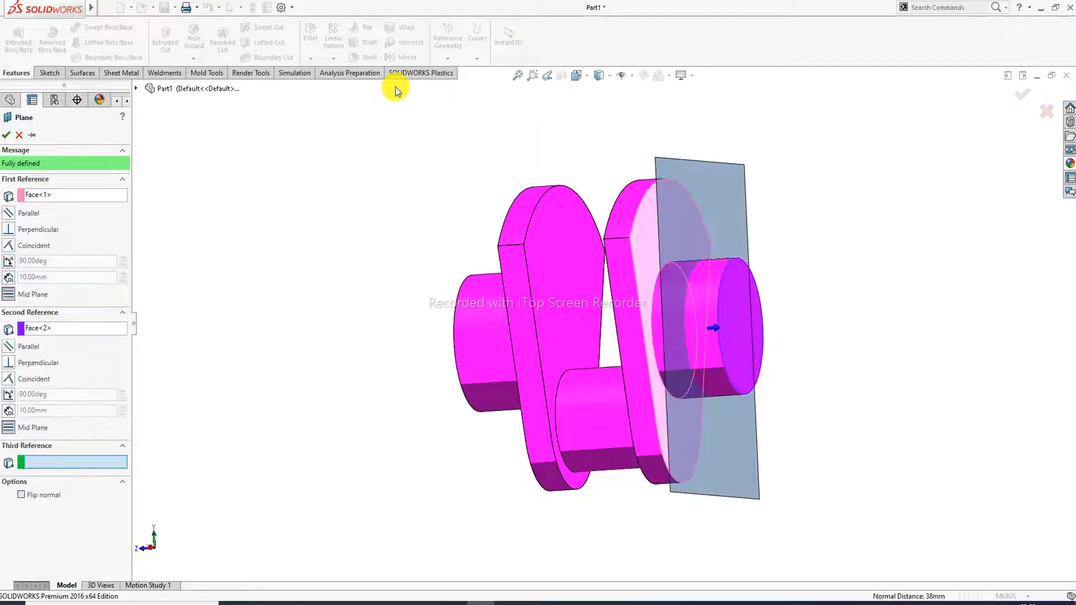
click(11, 138)
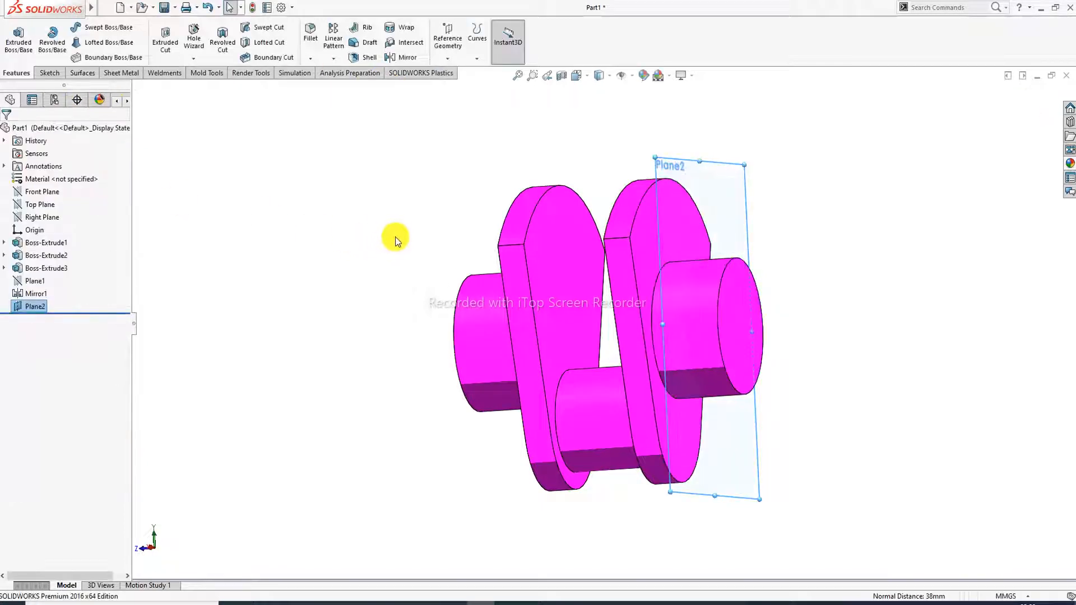
Mirror the entire crankshaft body about the plane through the mirrored Ø72 journal, with Merge solids enabled.
middle_drag(395, 236, 424, 267)
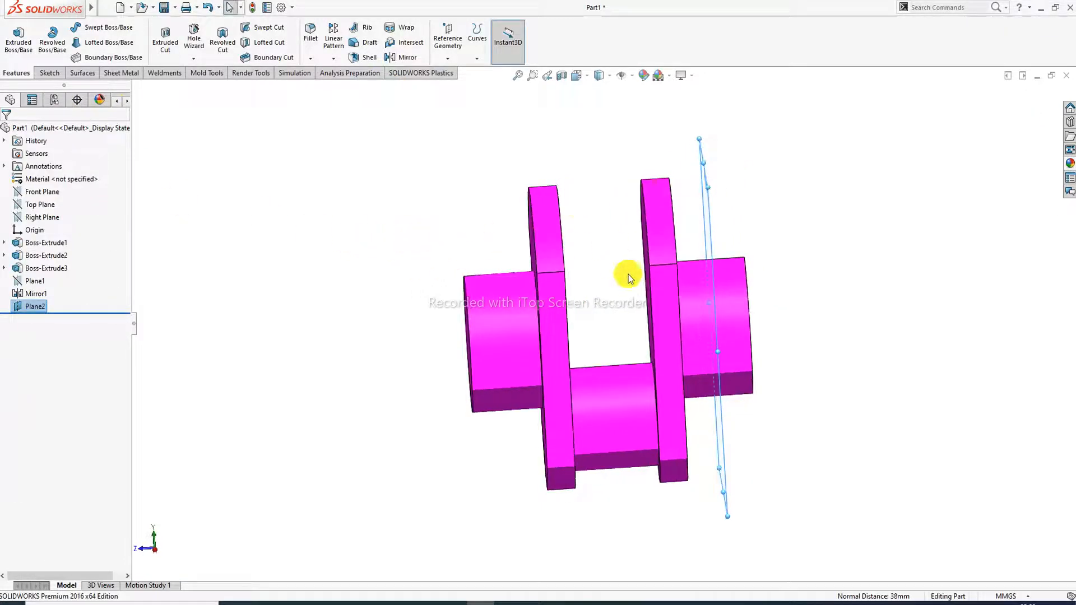
middle_drag(647, 290, 610, 235)
middle_drag(620, 317, 618, 313)
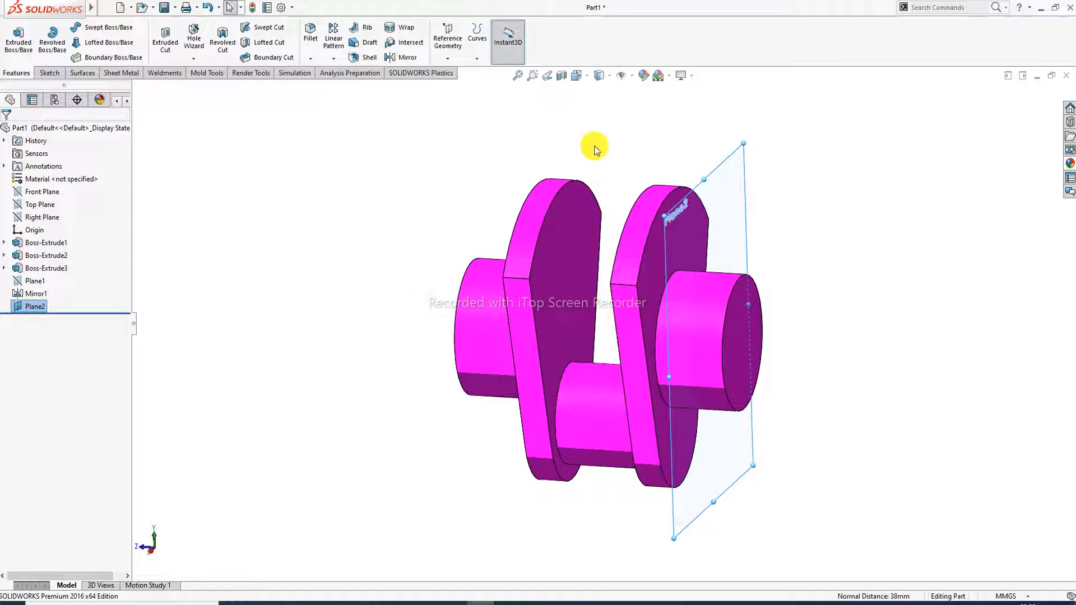
click(404, 56)
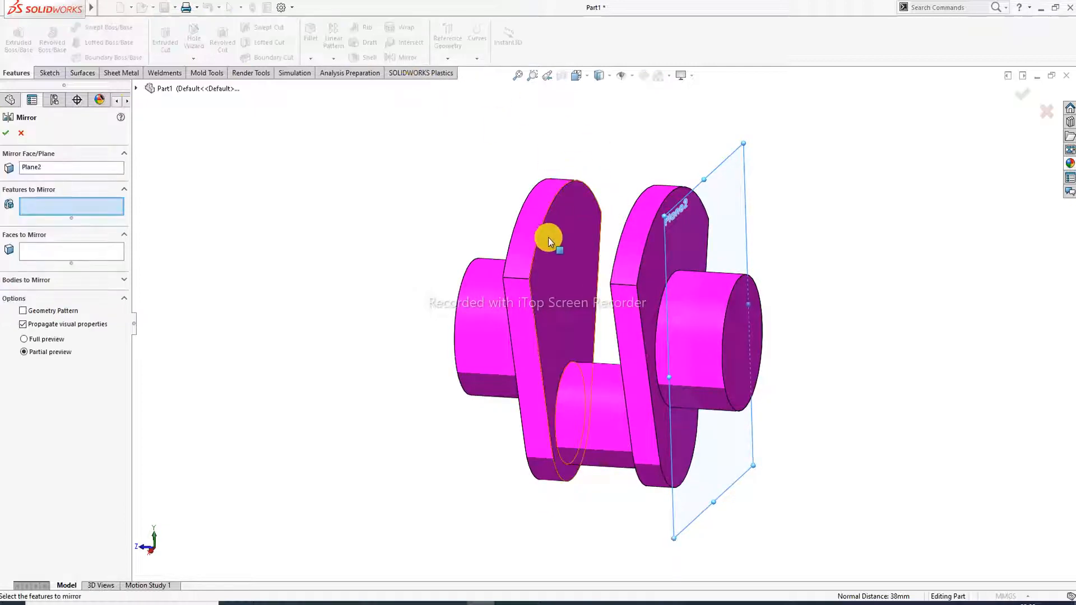
click(47, 282)
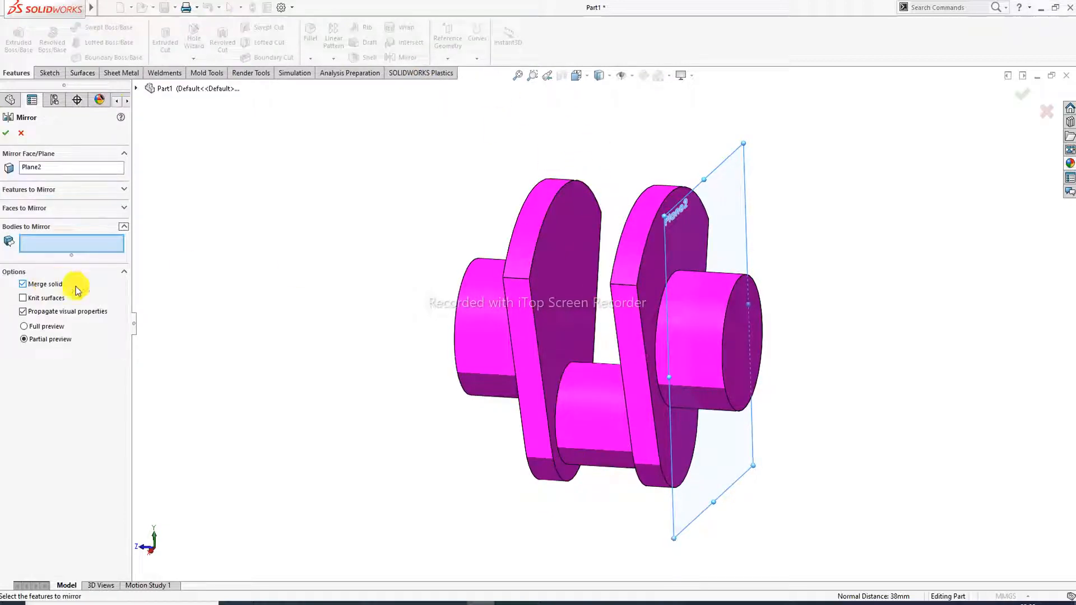
click(524, 279)
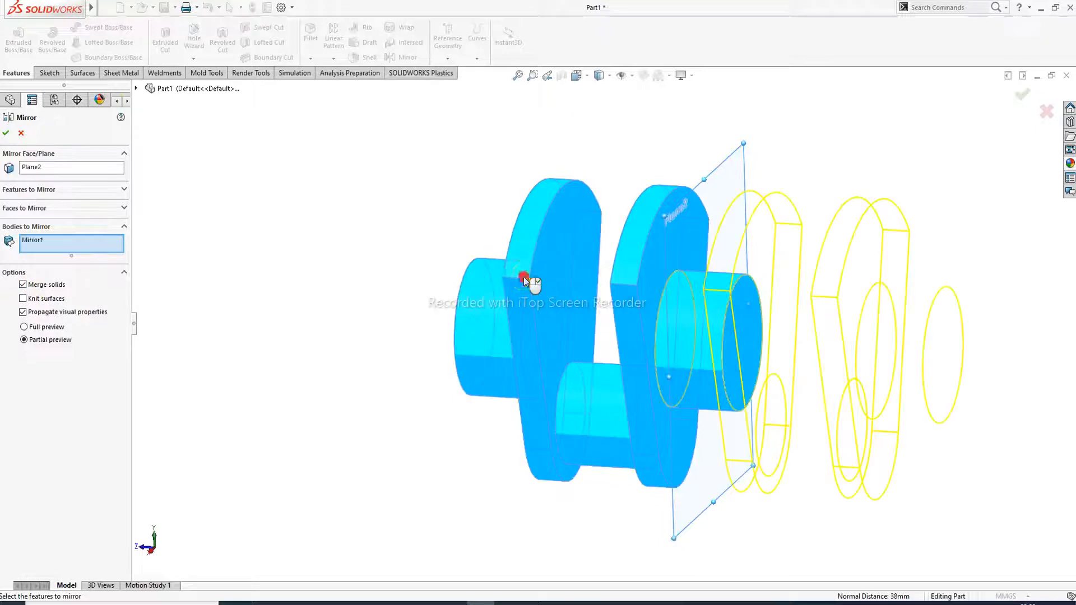
click(6, 133)
middle_drag(565, 305, 728, 307)
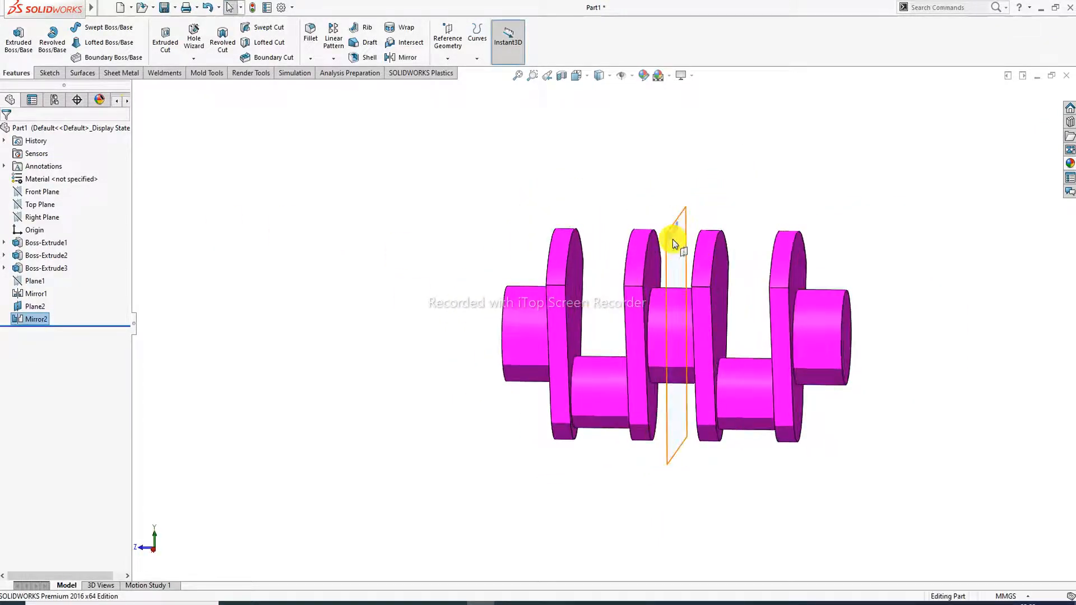
Edit the body mirror to turn off Merge solids, keeping the mirrored half as a separate body.
click(38, 320)
click(38, 319)
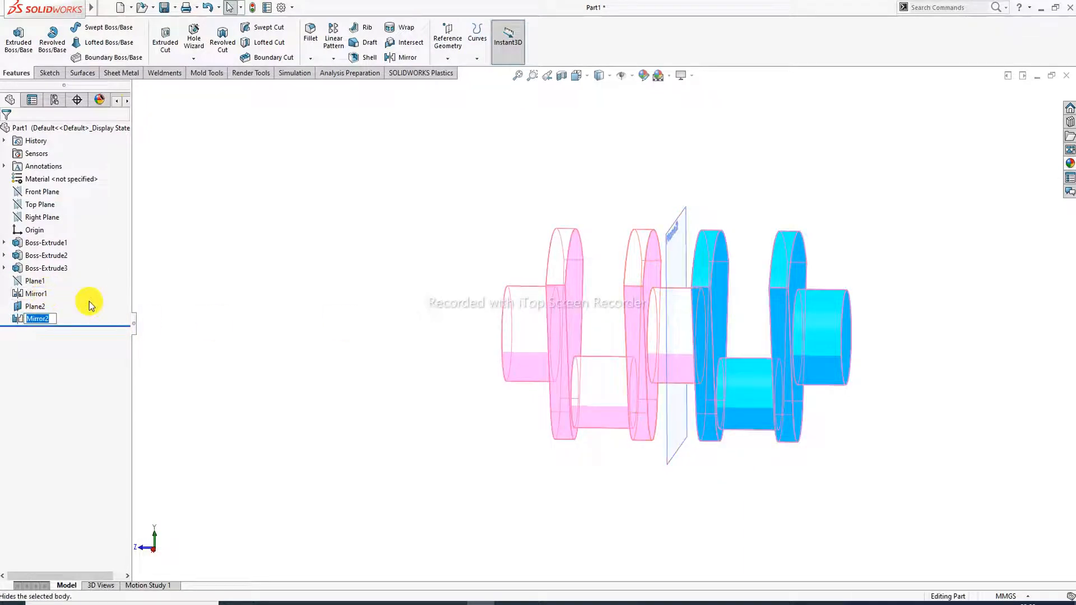
key(Return)
click(52, 288)
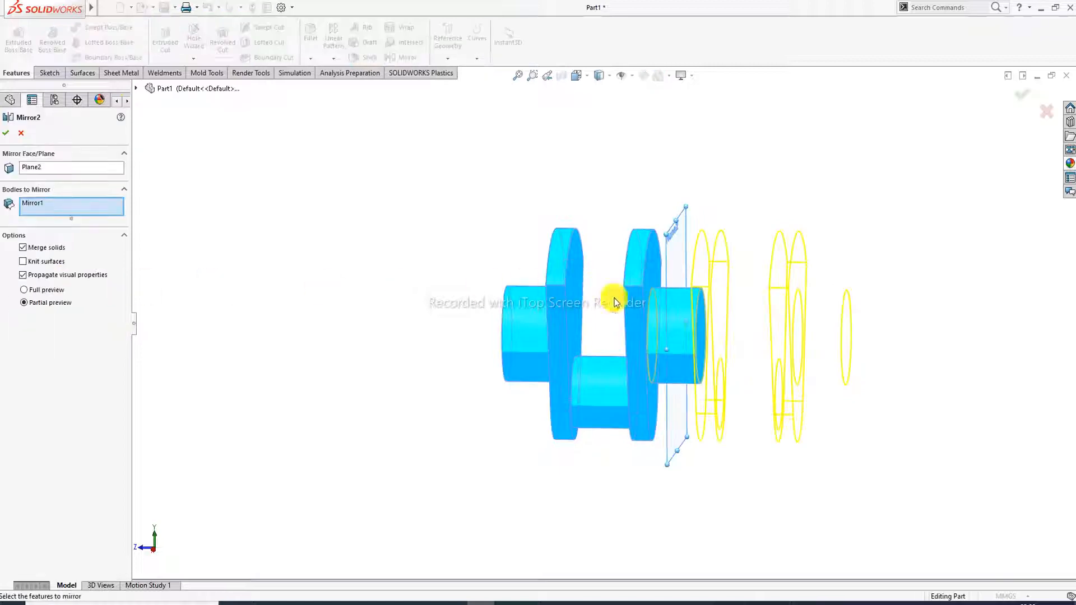
scroll(696, 335, down, 2)
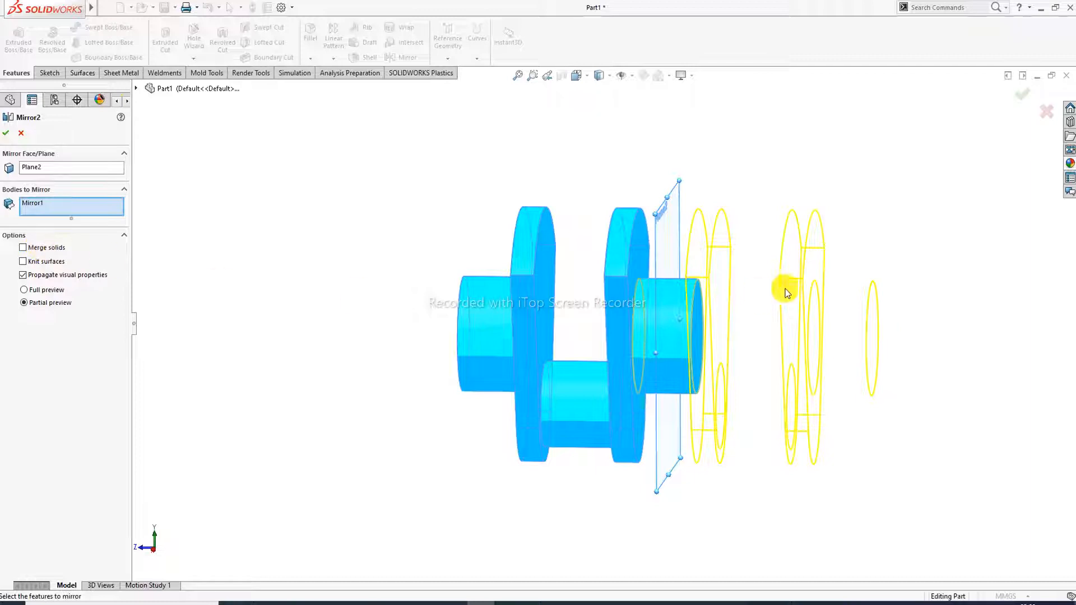
click(7, 133)
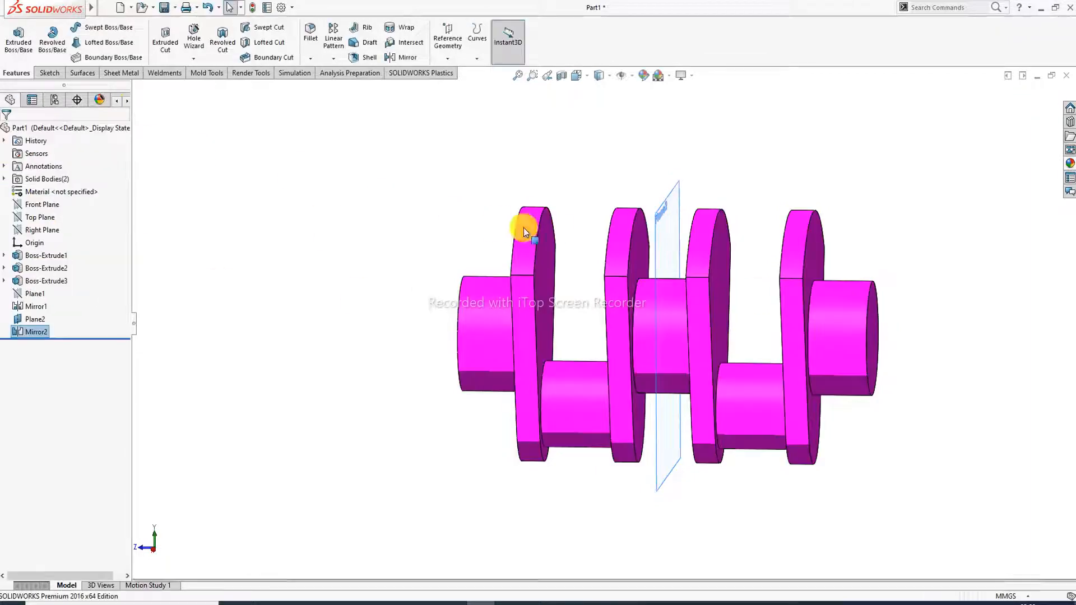
Hide the reference plane that cuts through the central Ø72 journal.
middle_drag(735, 300, 756, 296)
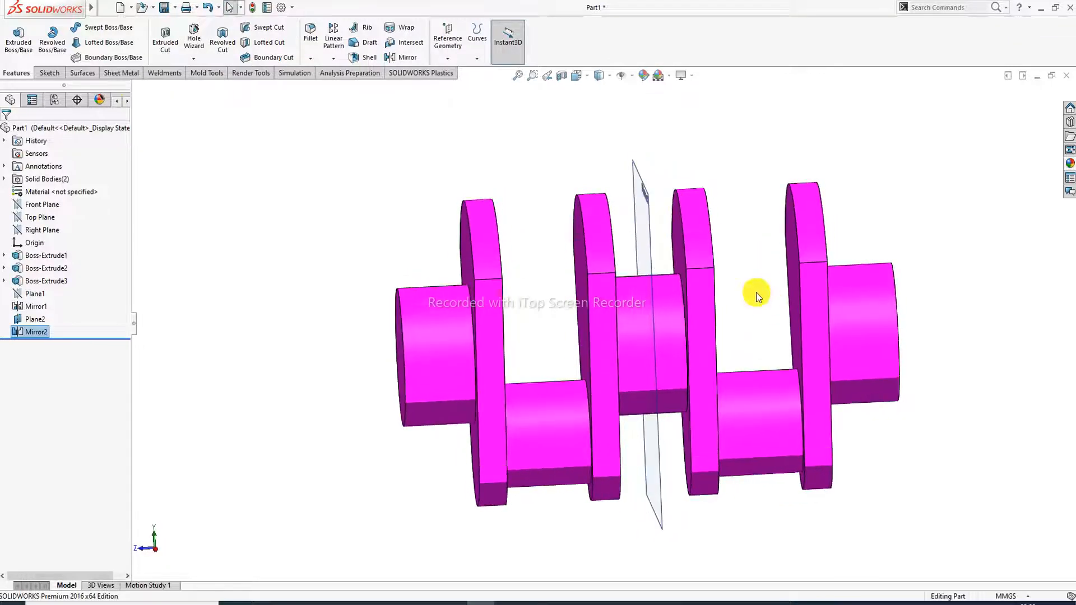
click(648, 208)
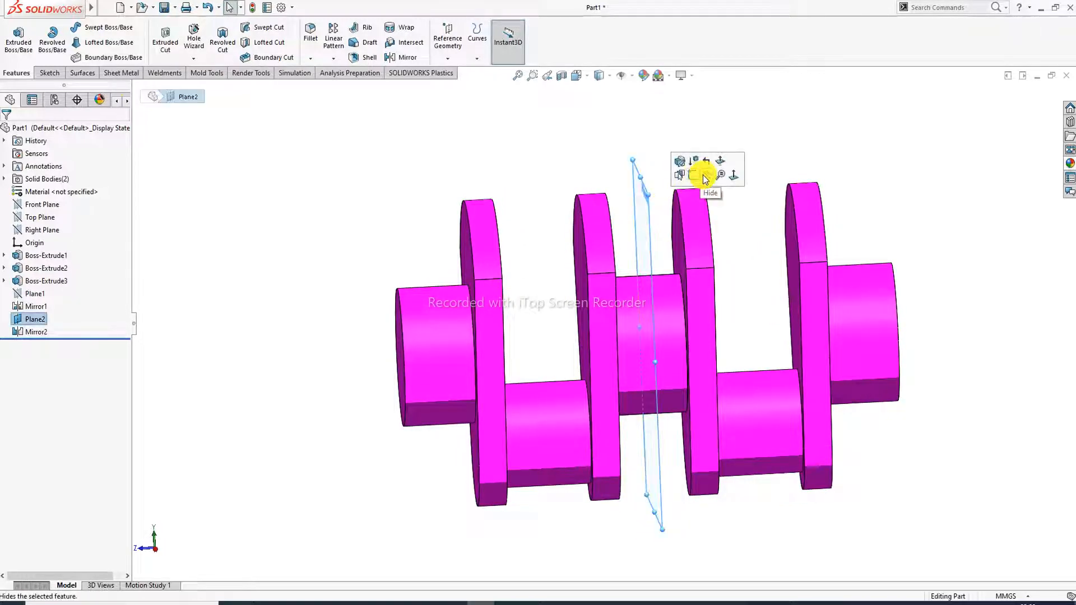
click(703, 175)
middle_drag(697, 315, 754, 294)
Rotate the mirrored crankshaft half 180° about the X axis with Move/Copy Body, without copying it.
mouse_move(45, 4)
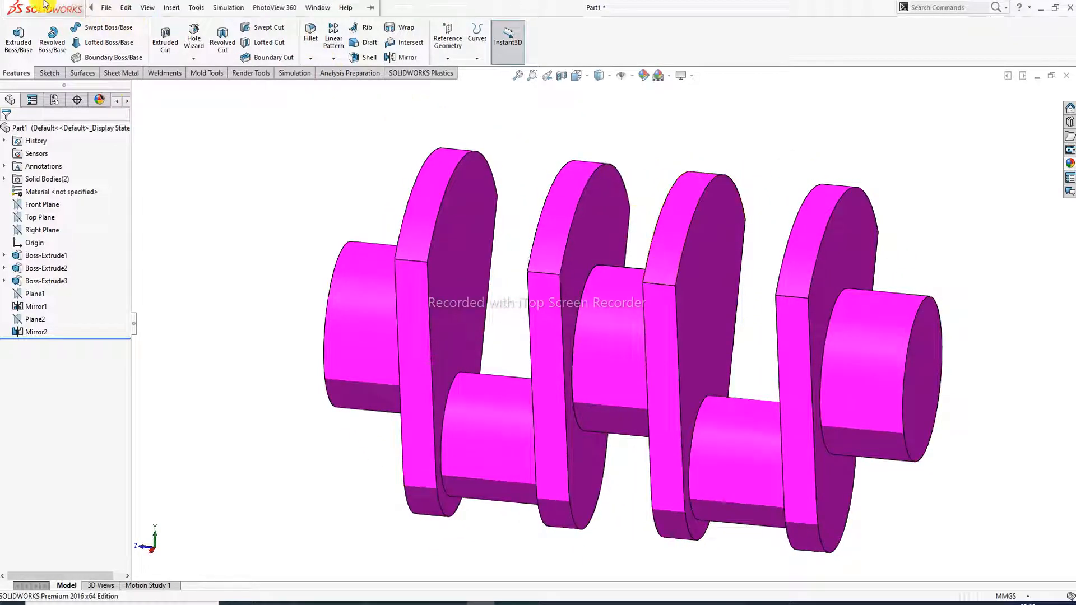
click(106, 7)
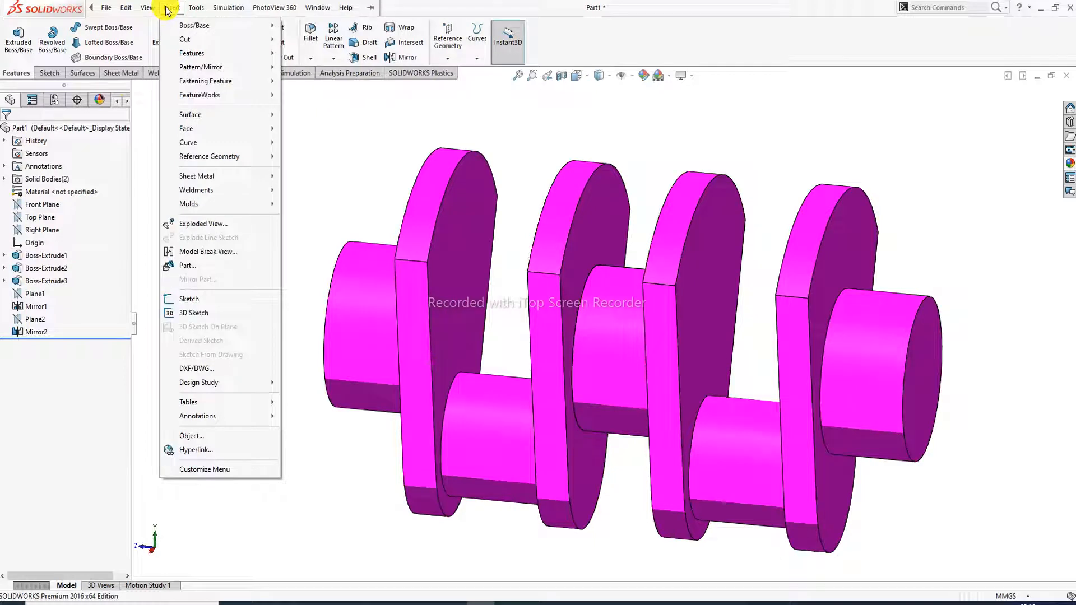
mouse_move(235, 53)
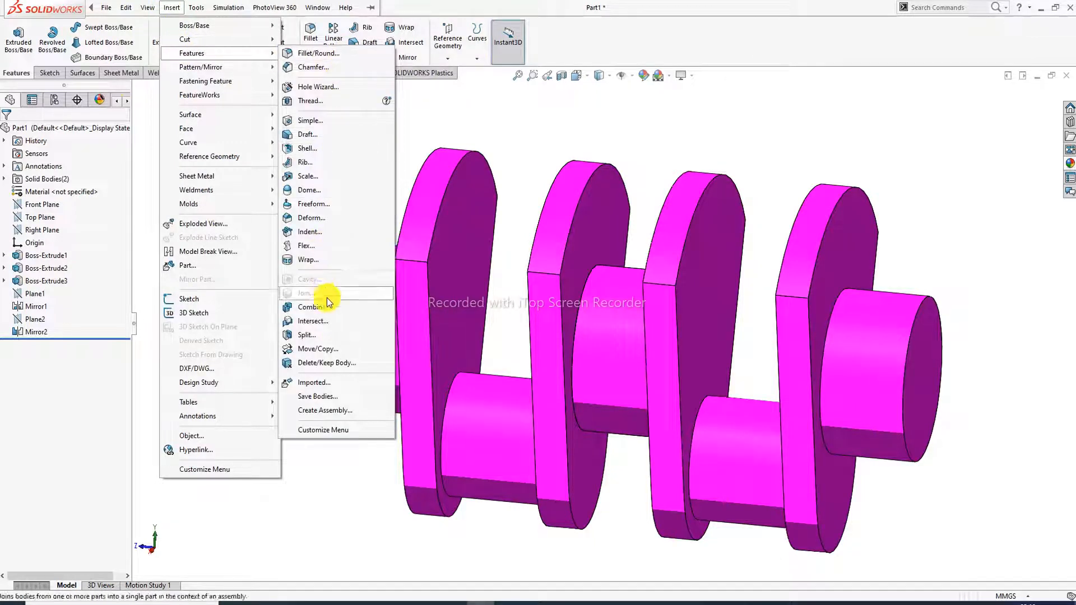
click(330, 347)
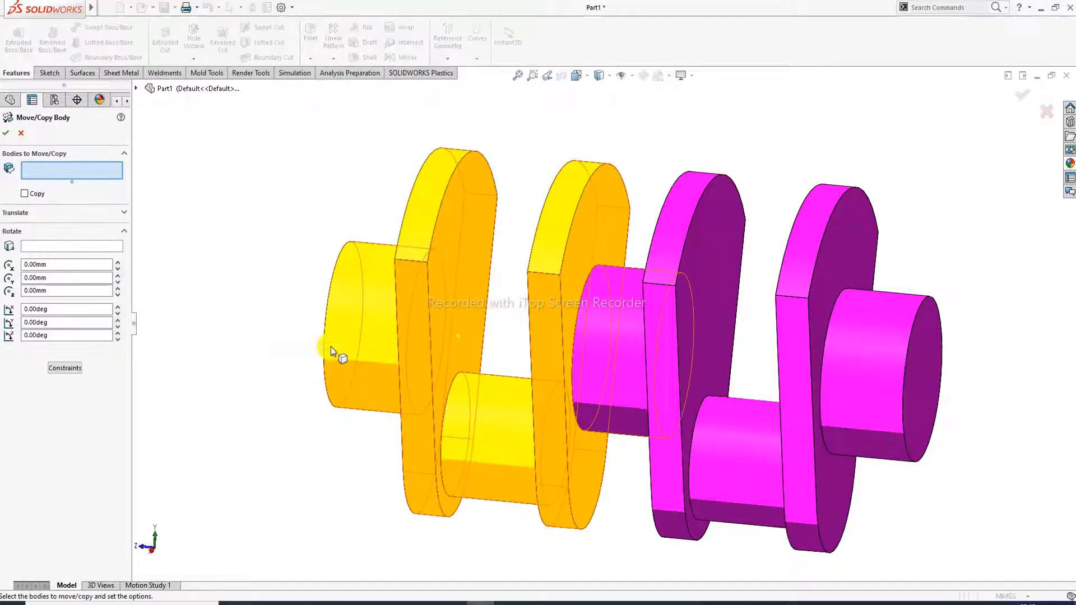
click(707, 301)
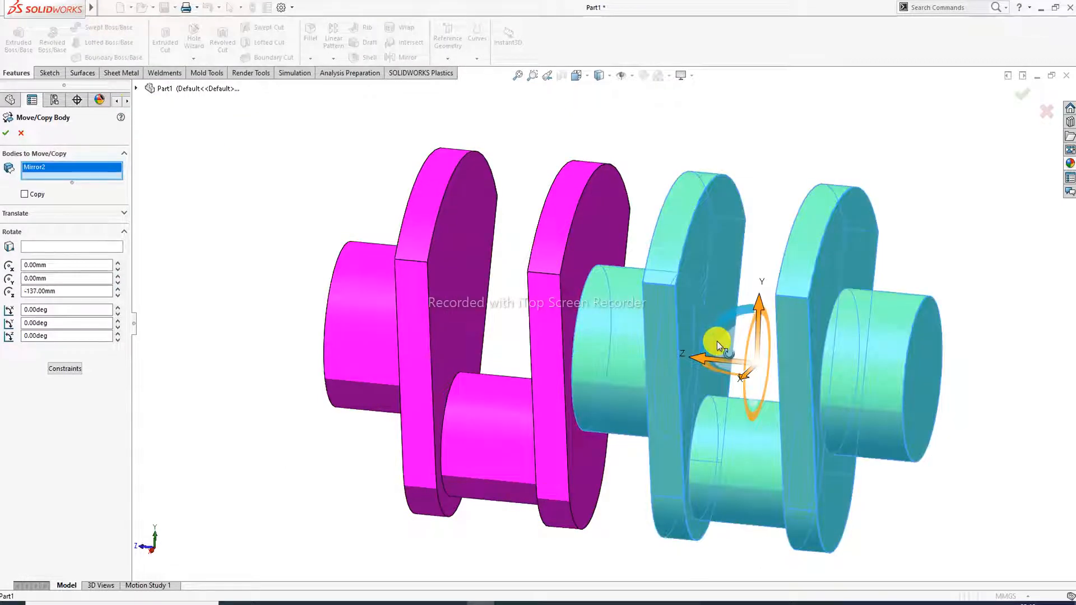
scroll(717, 341, down, 2)
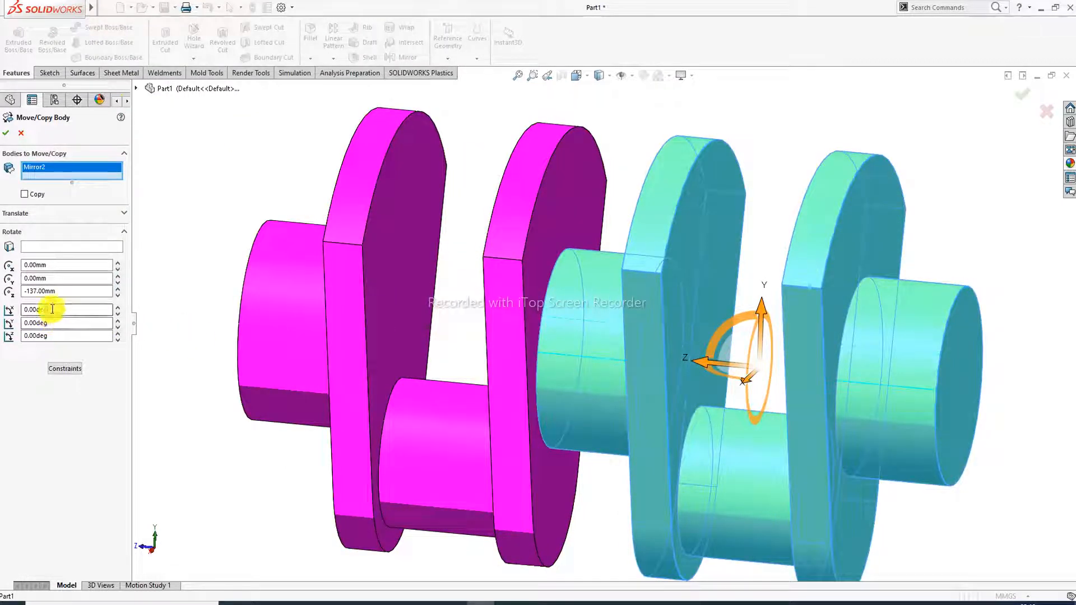
drag(52, 309, 14, 316)
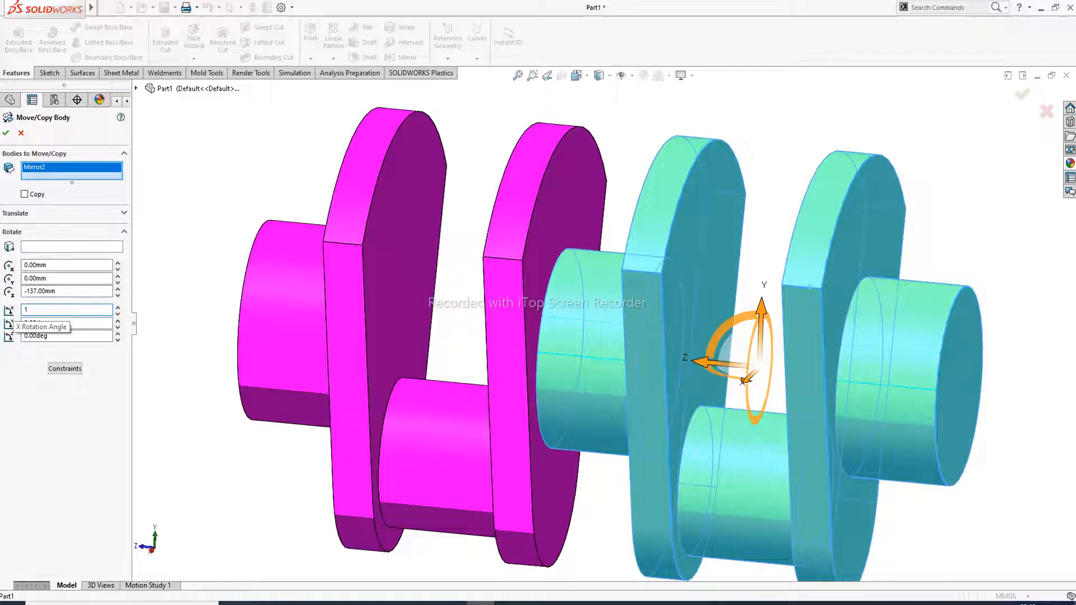
text(180)
key(Return)
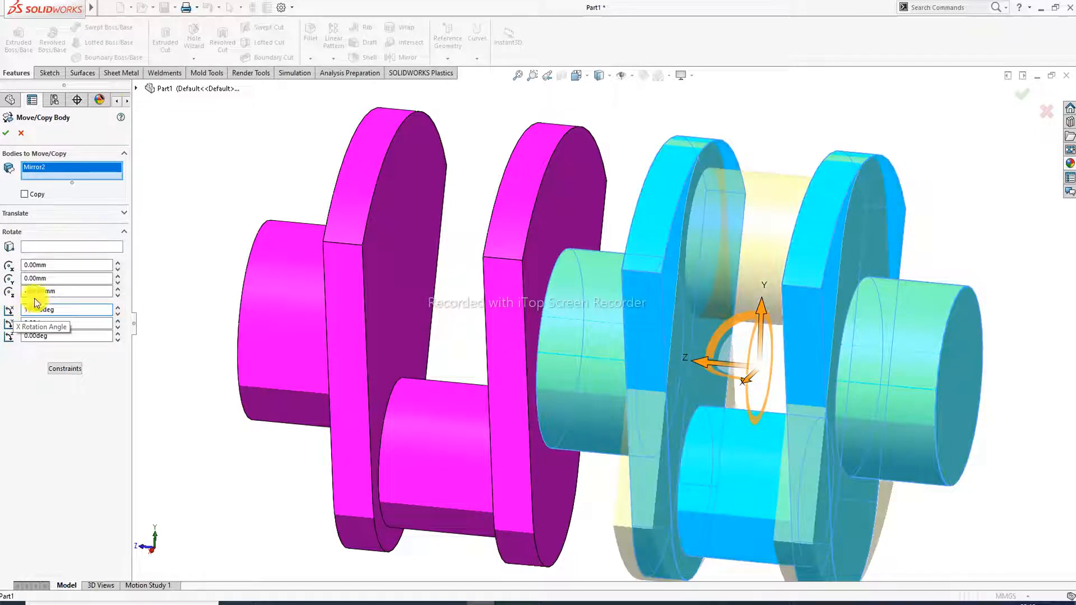
scroll(270, 284, up, 2)
click(9, 135)
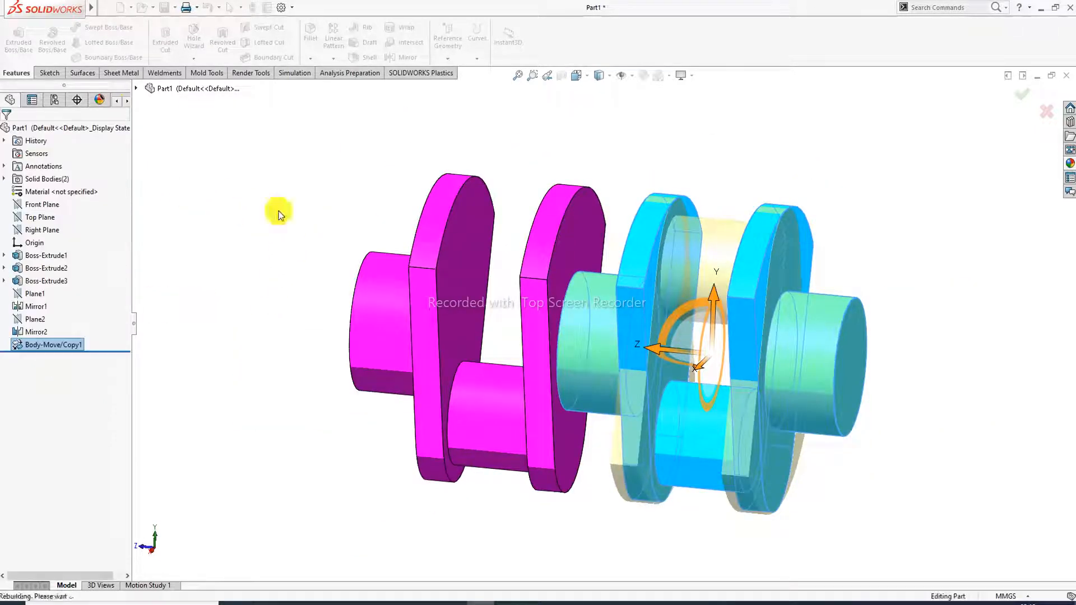
Create a reference plane midway between the rotated half's outer web face and the end face of its outer journal.
mouse_move(653, 266)
middle_down()
mouse_move(708, 247)
mouse_move(653, 281)
middle_up()
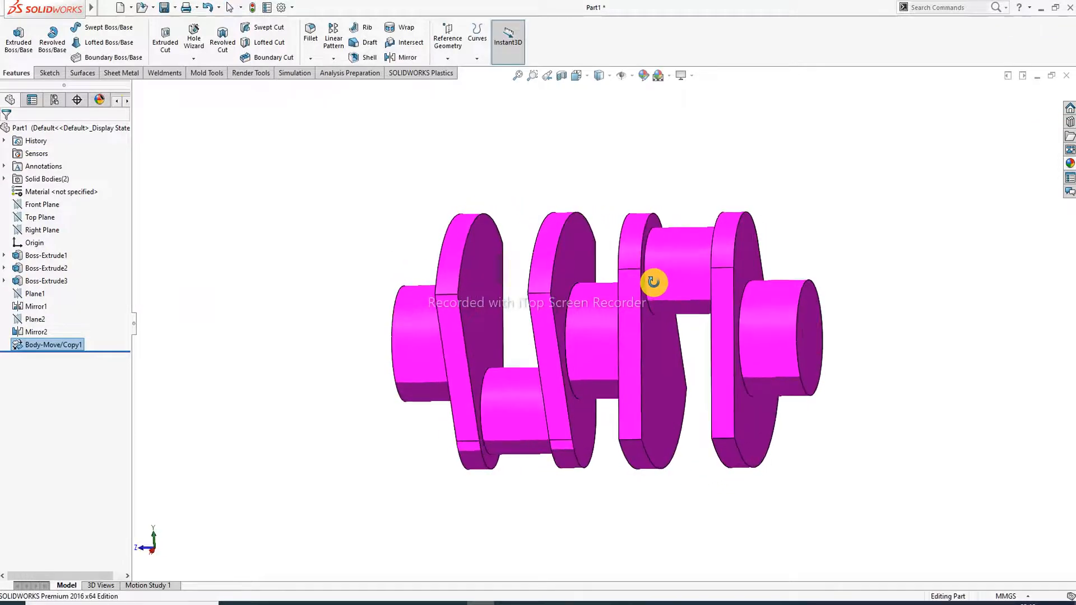
scroll(678, 317, down, 2)
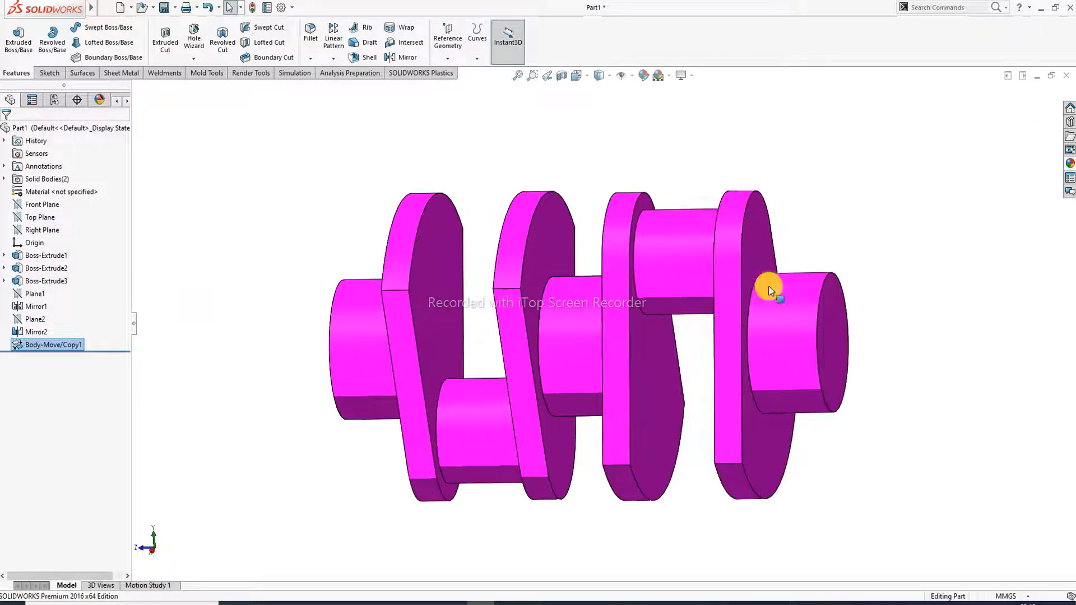
click(448, 51)
click(454, 71)
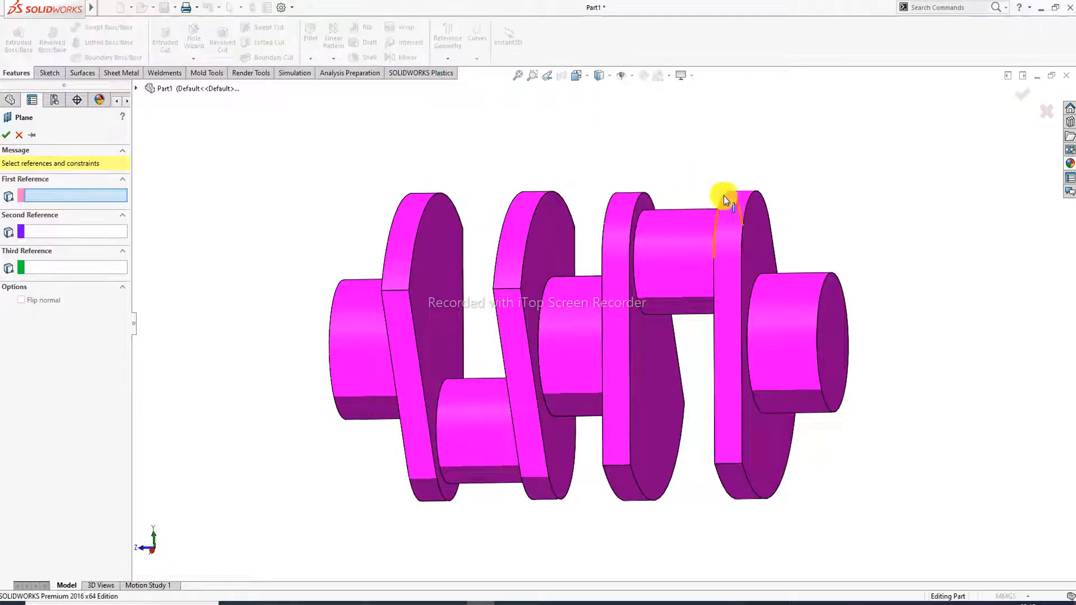
click(748, 244)
click(847, 317)
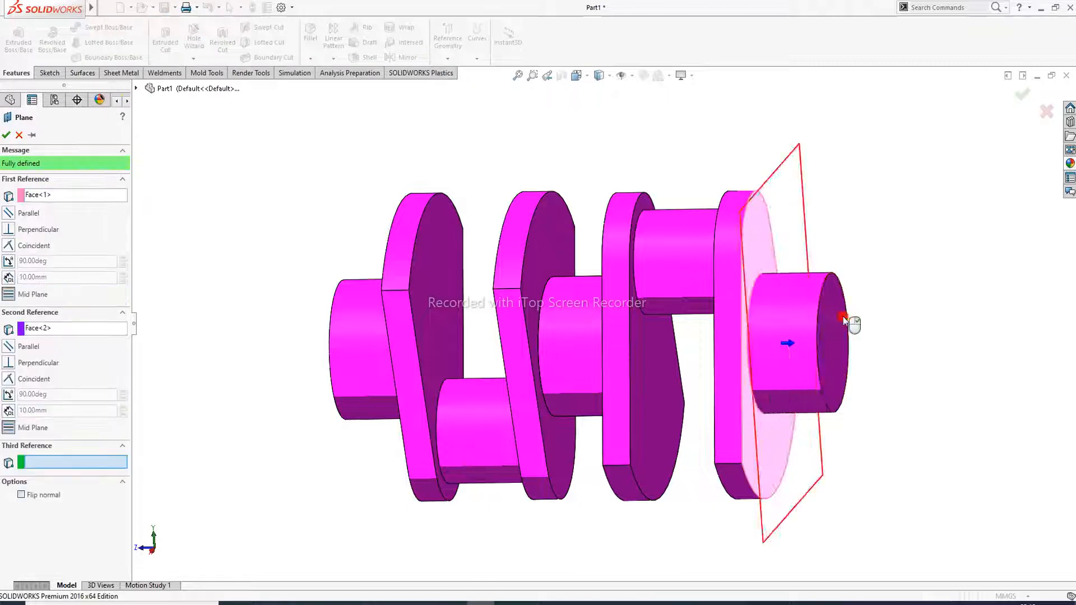
click(8, 135)
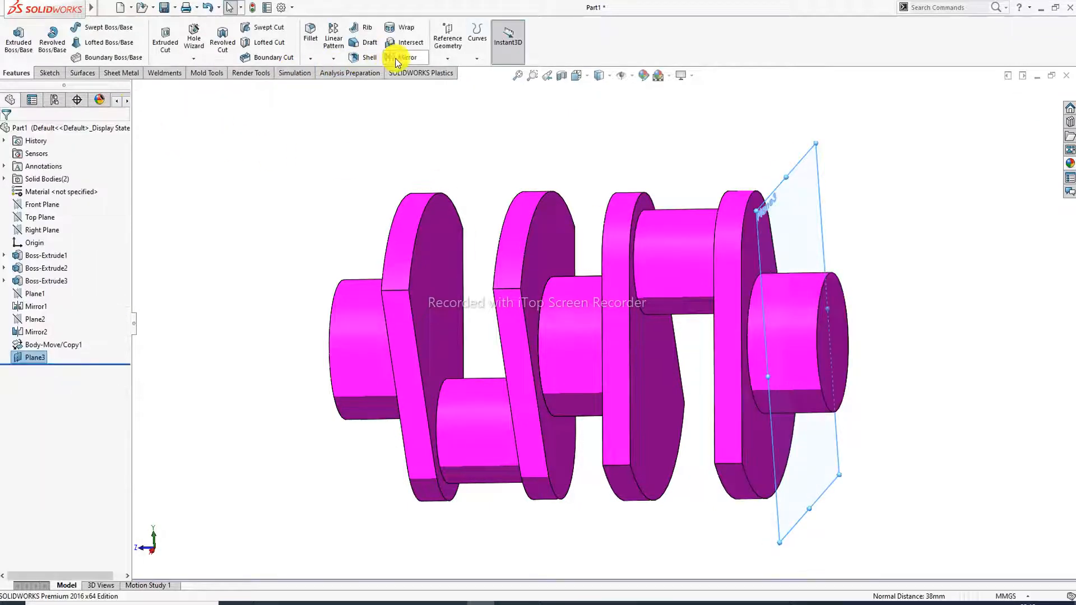
Mirror both crankshaft bodies about the mid-plane through the rotated half's outer journal, with Merge solids off.
click(396, 57)
scroll(498, 217, up, 3)
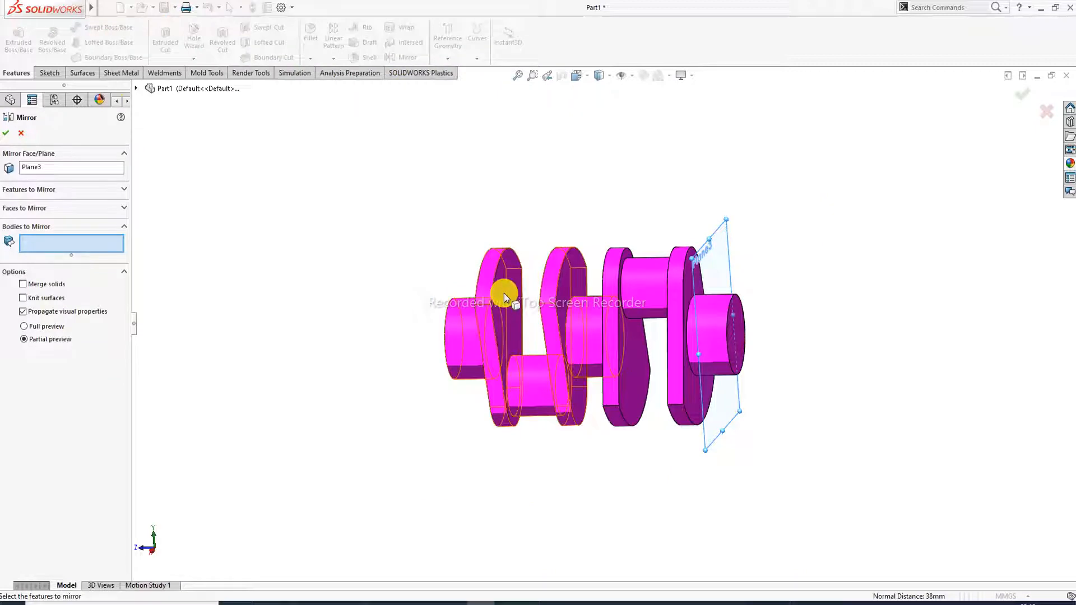
click(615, 303)
click(615, 303)
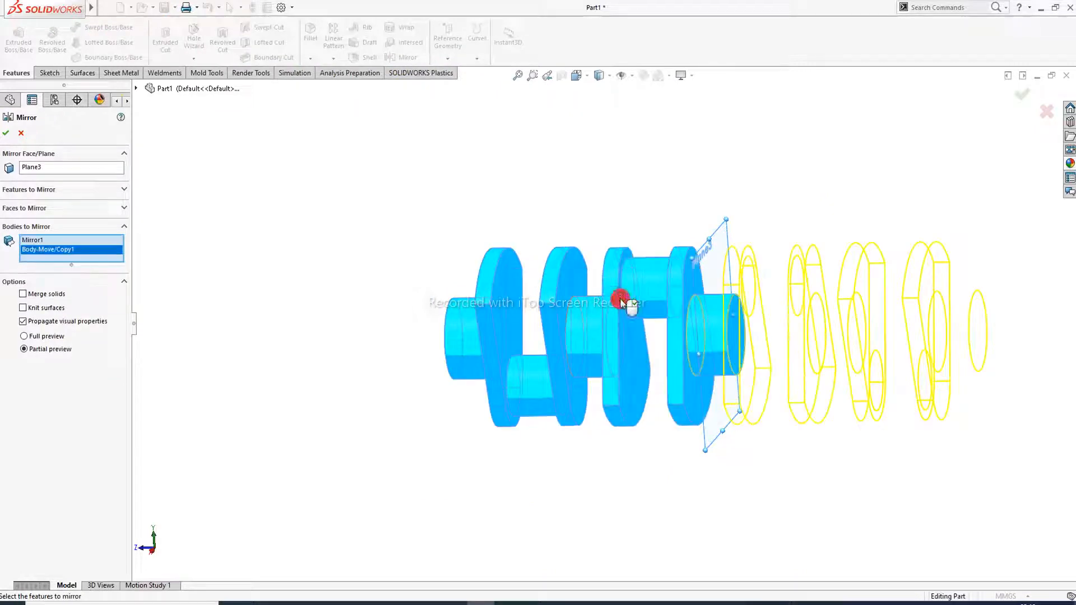
click(8, 133)
Hide the reference plane that cuts through the middle journal of the full crankshaft.
scroll(698, 340, up, 2)
scroll(727, 312, down, 4)
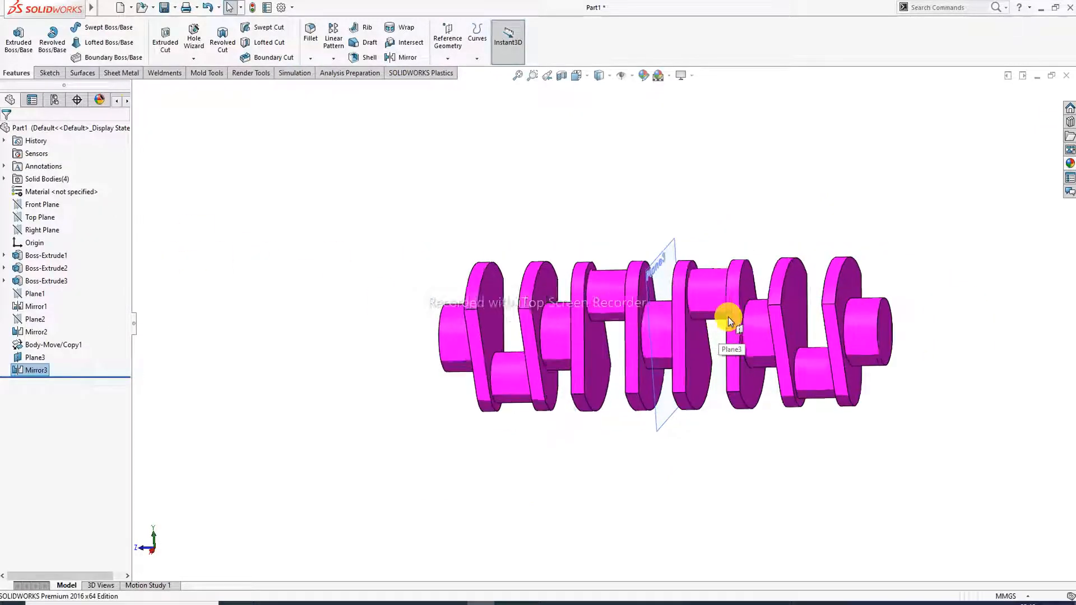
middle_drag(716, 314, 722, 292)
click(635, 242)
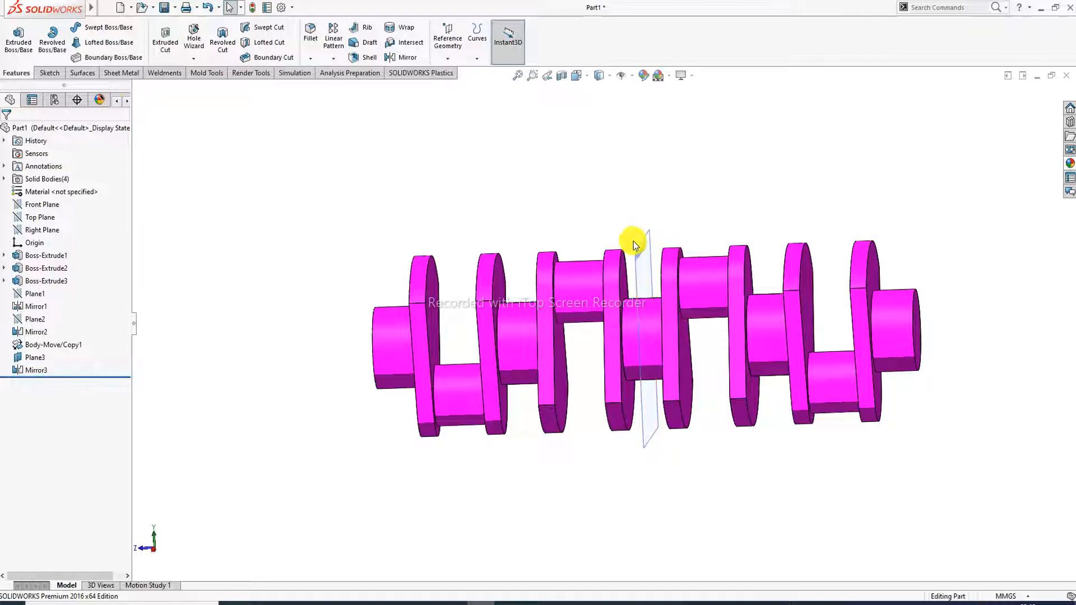
click(641, 244)
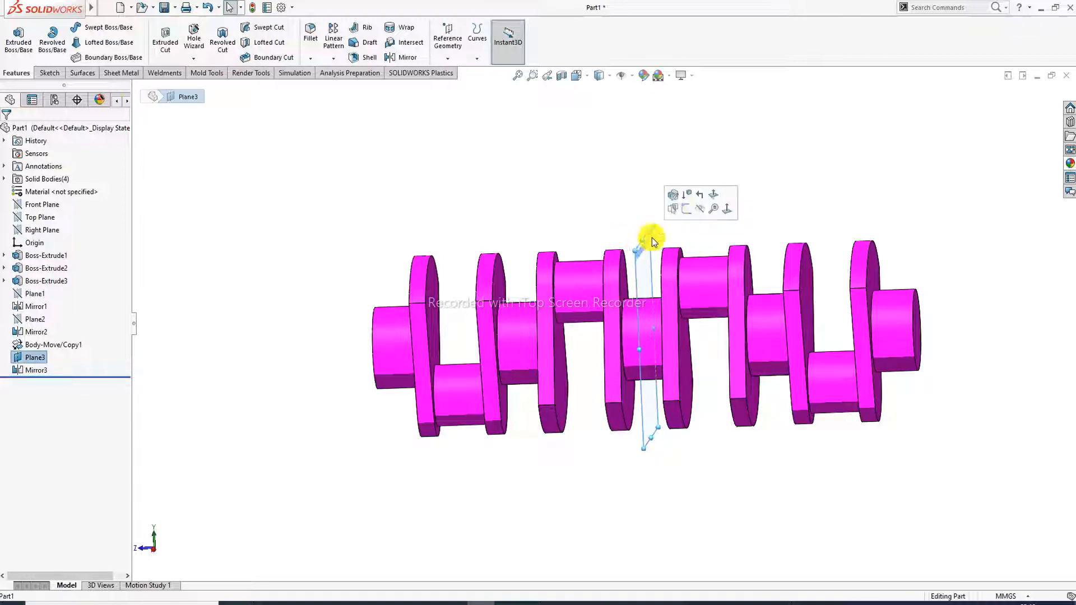
click(702, 208)
Start a sketch on the end face of the newly mirrored outer journal and convert its circular edge into the sketch.
scroll(785, 297, up, 2)
middle_drag(785, 297, 781, 264)
scroll(767, 303, down, 2)
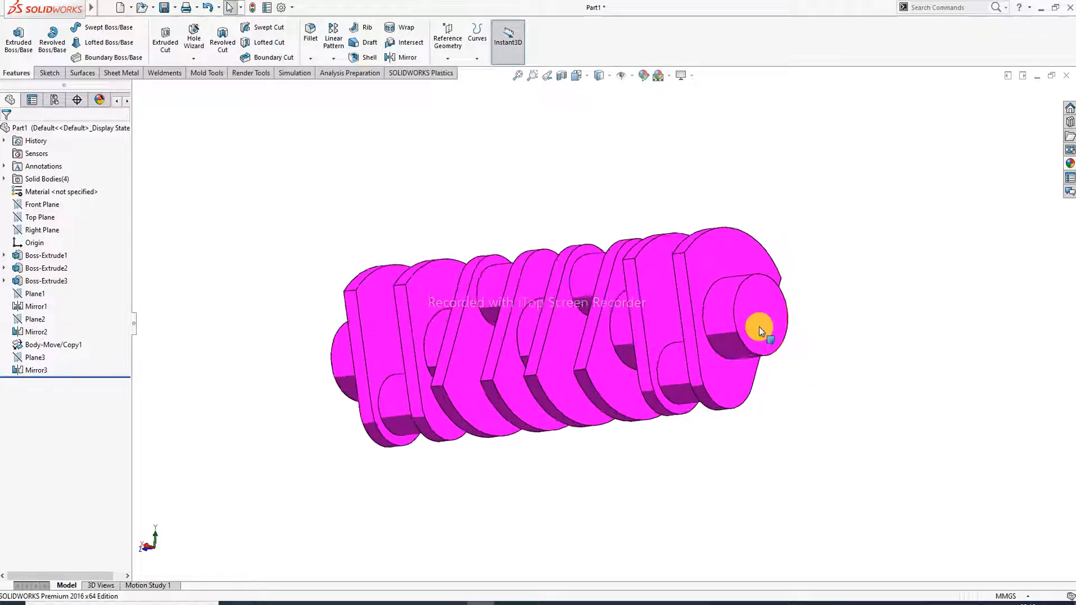
scroll(759, 322, down, 2)
click(751, 292)
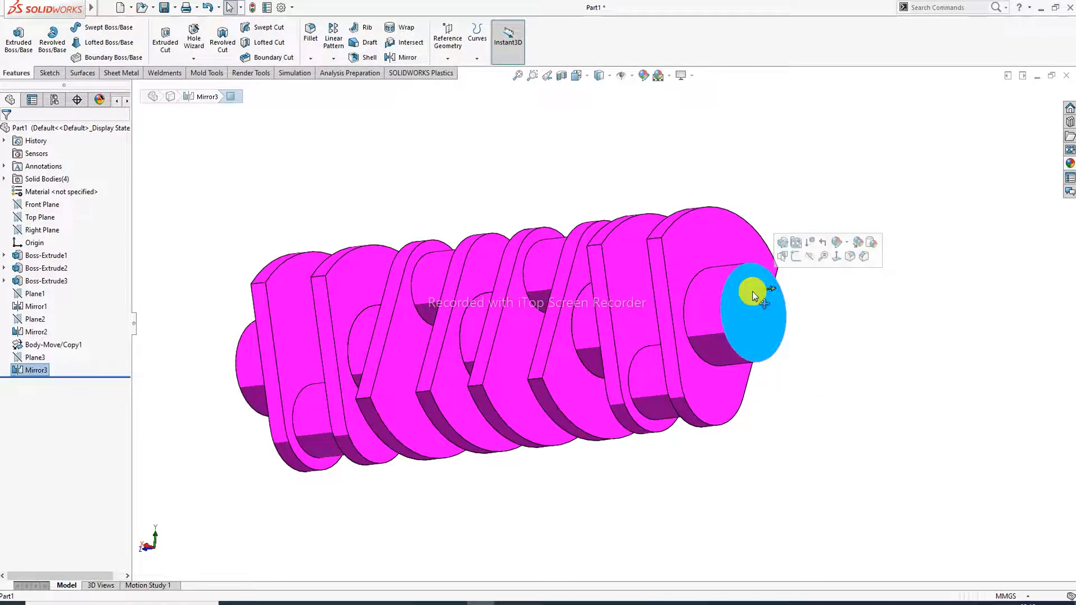
click(792, 263)
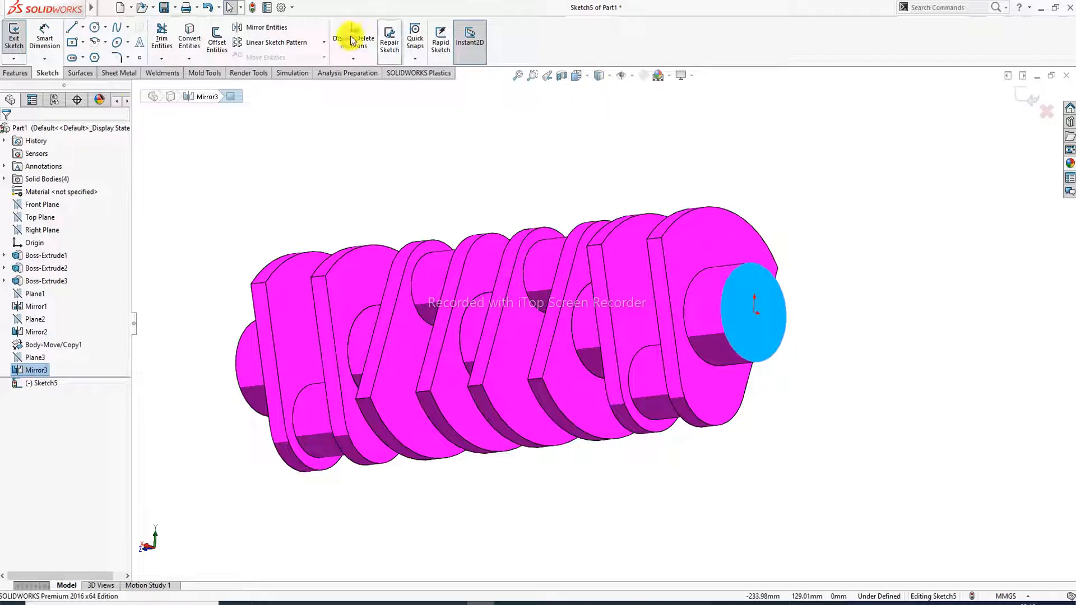
click(198, 41)
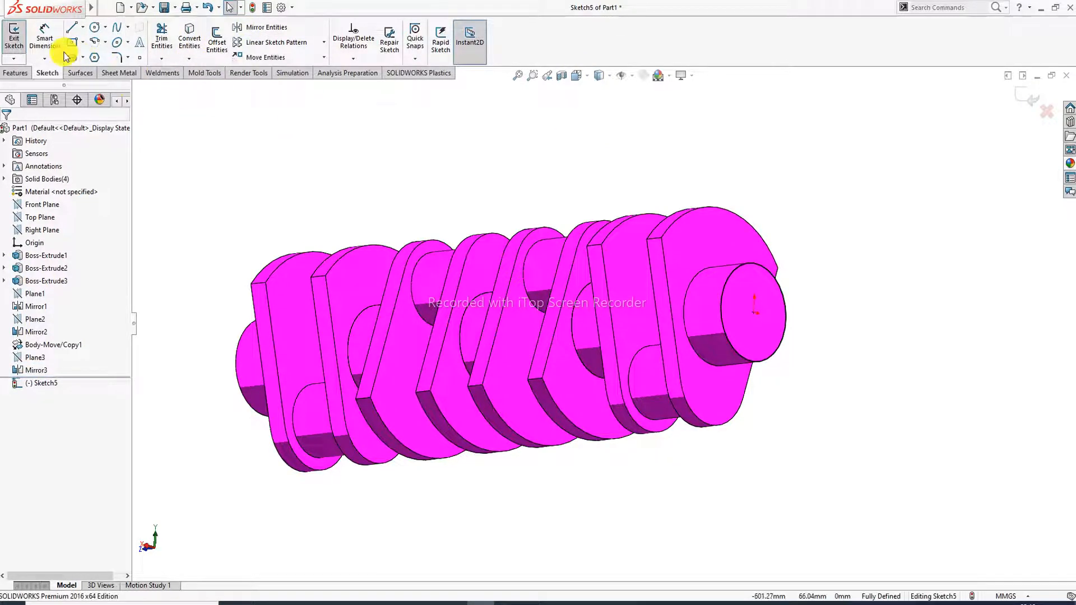
Extrude the converted circle outward by 38 mm with Merge result enabled, lengthening the end journal.
click(15, 72)
click(19, 39)
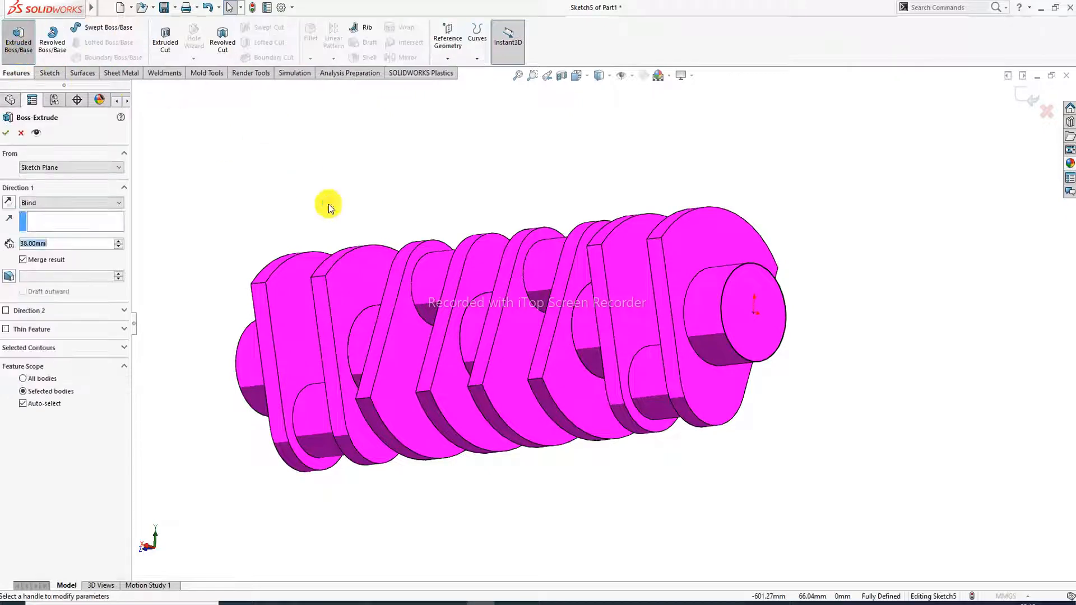
middle_drag(506, 310, 560, 336)
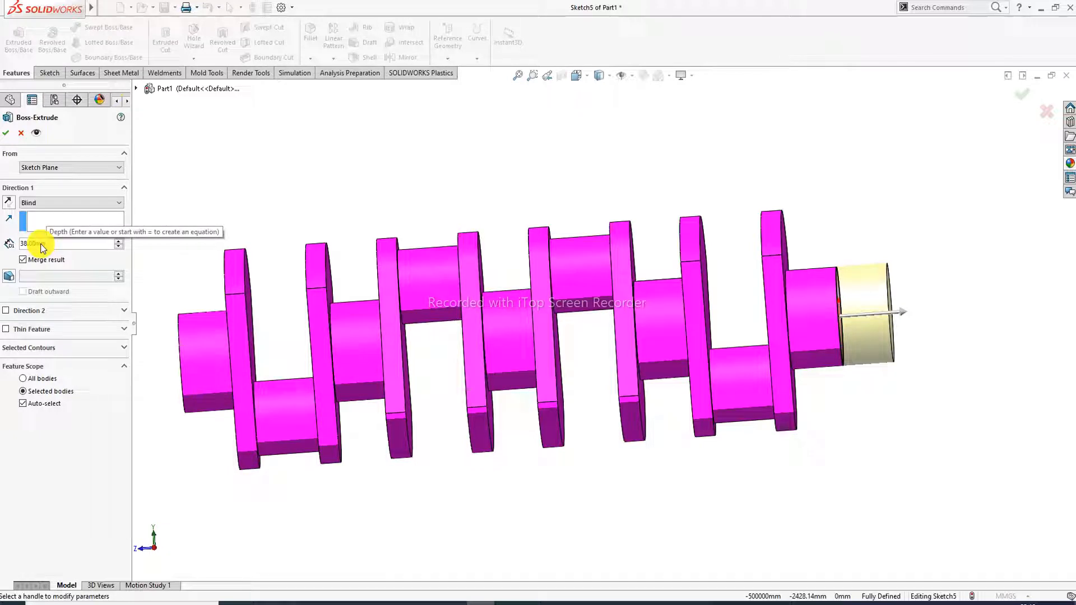
key(Return)
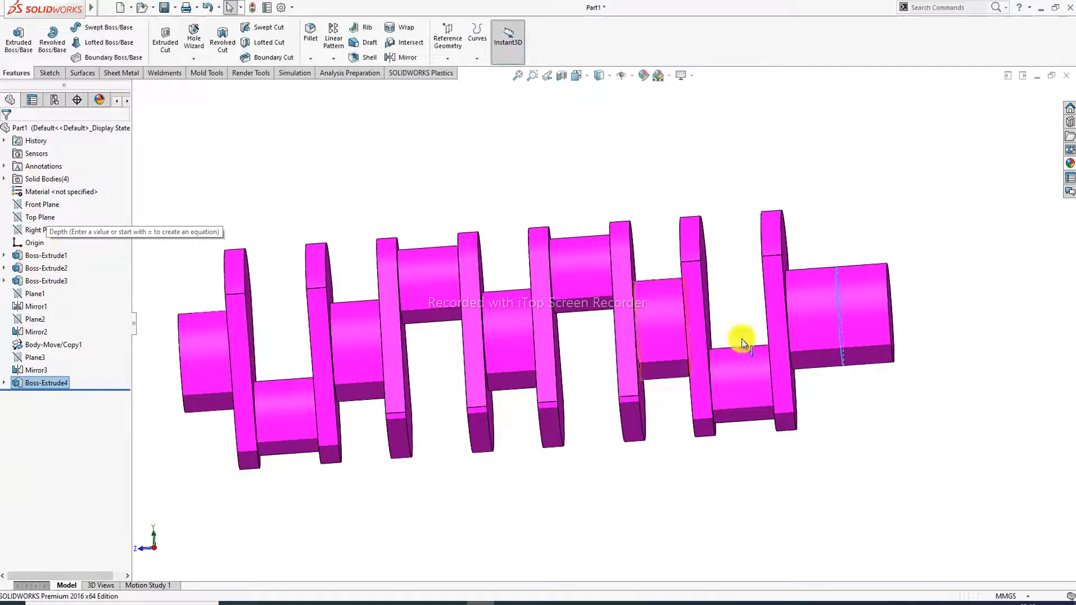
click(909, 383)
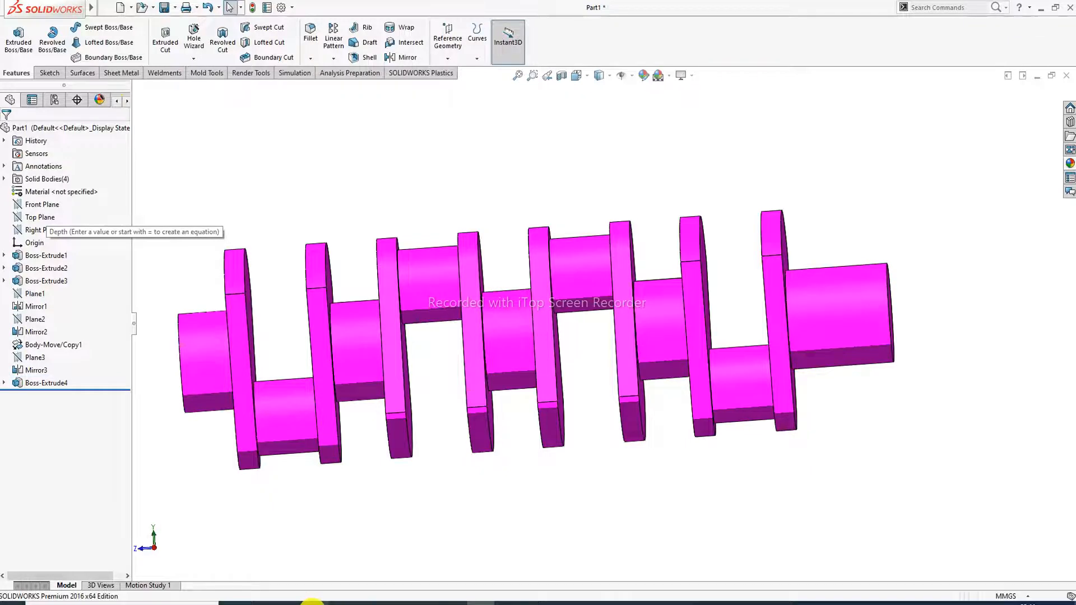
Consult the PDF crankshaft drawing and, back in SOLIDWORKS, sketch an origin-centred circle of about 85.5 mm radius on the lengthened journal's end face.
click(311, 602)
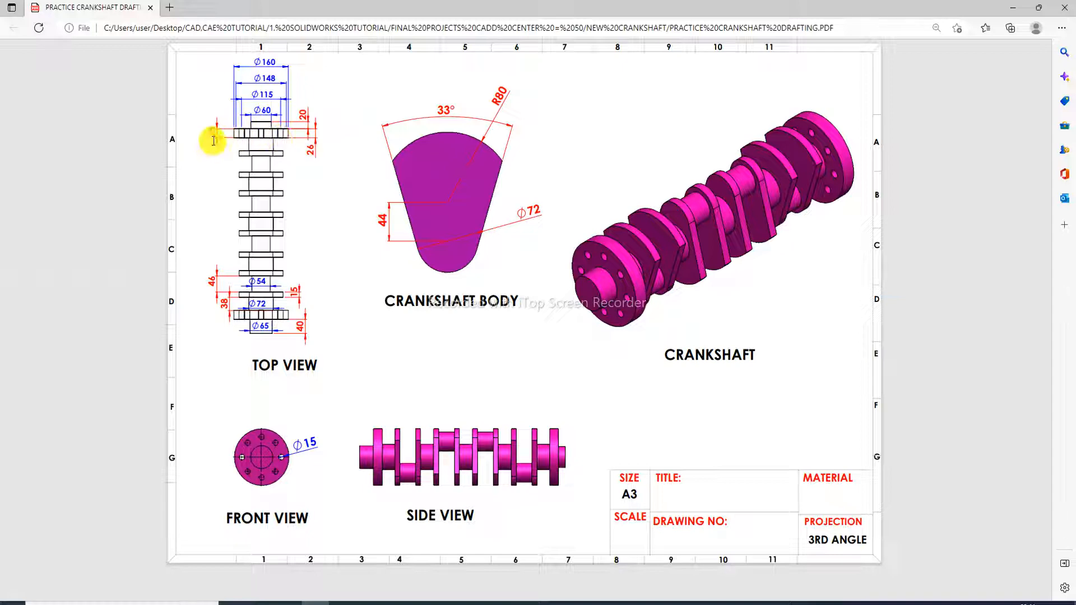
click(314, 601)
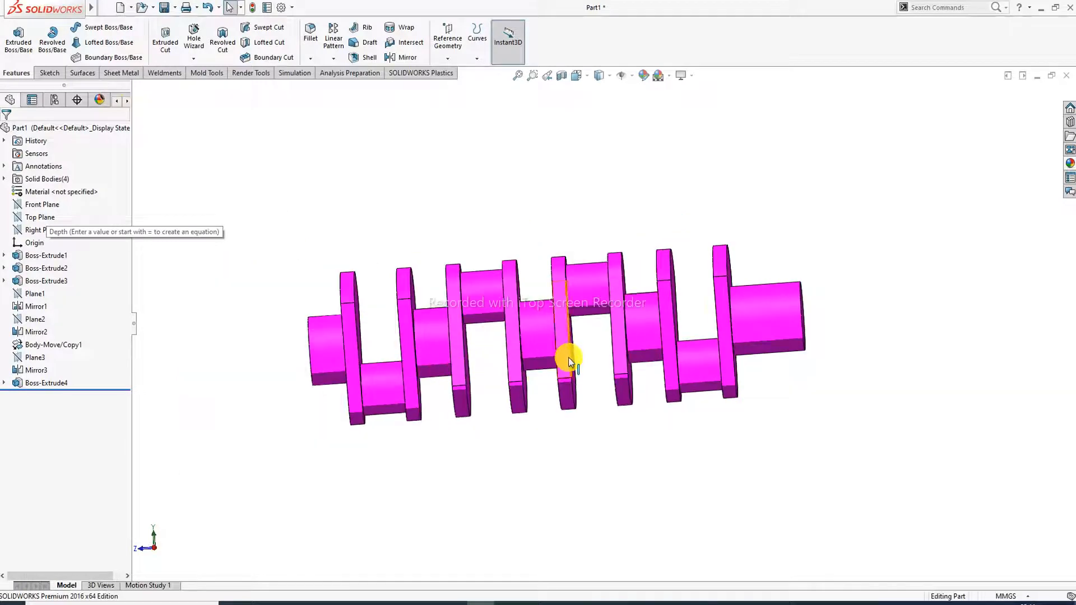
middle_drag(569, 361, 549, 384)
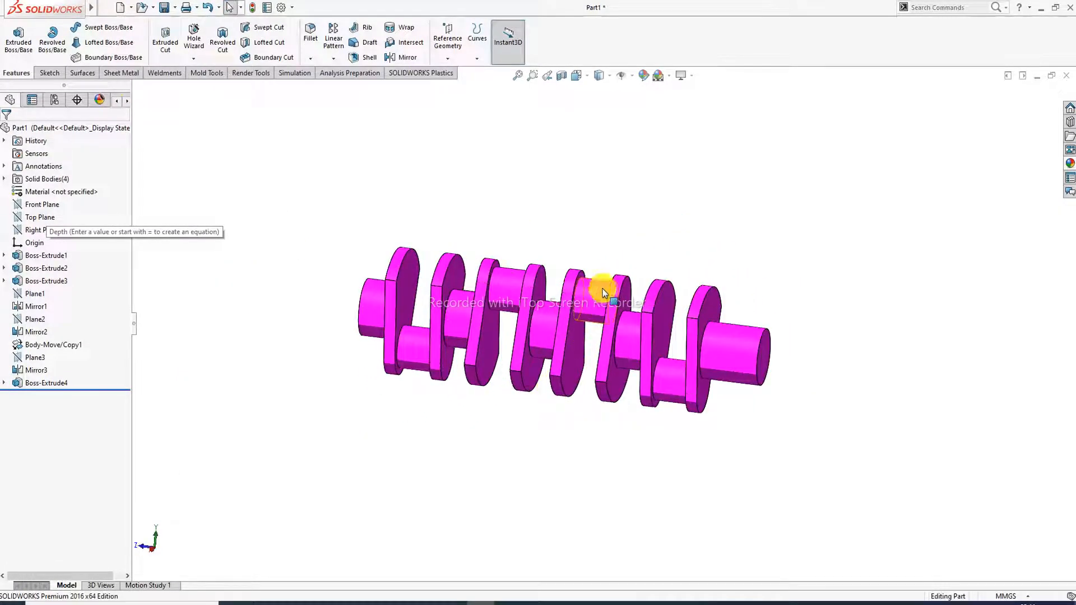
middle_drag(530, 308, 569, 305)
middle_drag(785, 319, 699, 338)
click(706, 338)
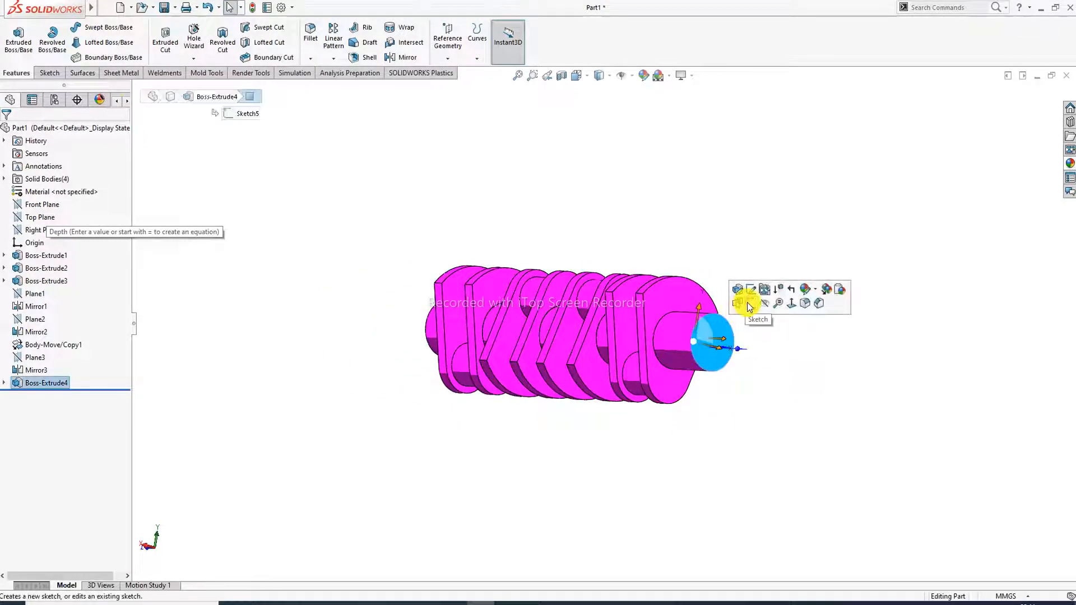
click(748, 305)
click(577, 76)
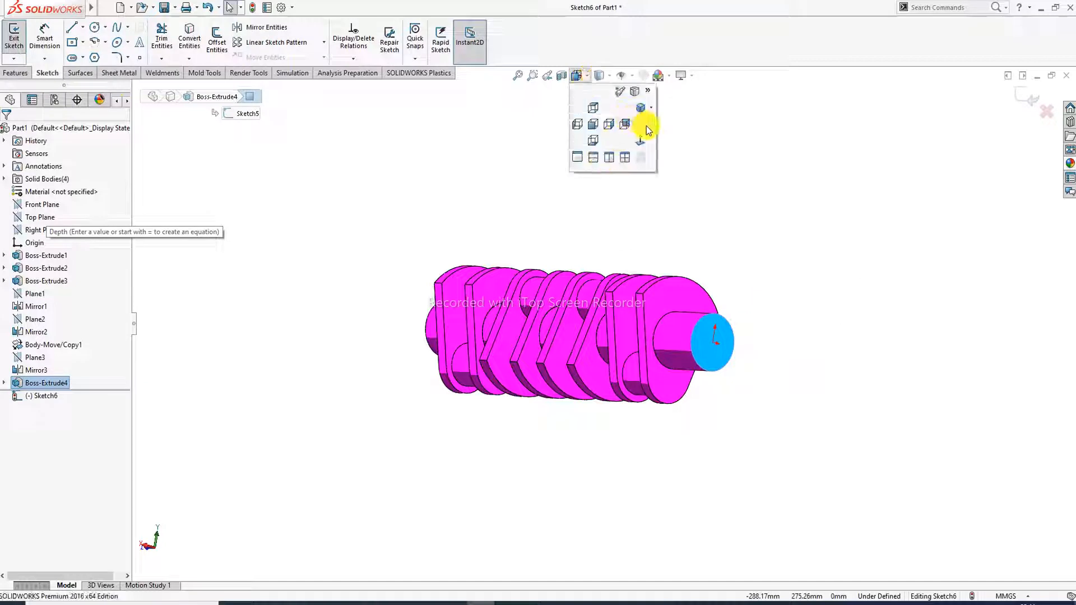
click(646, 138)
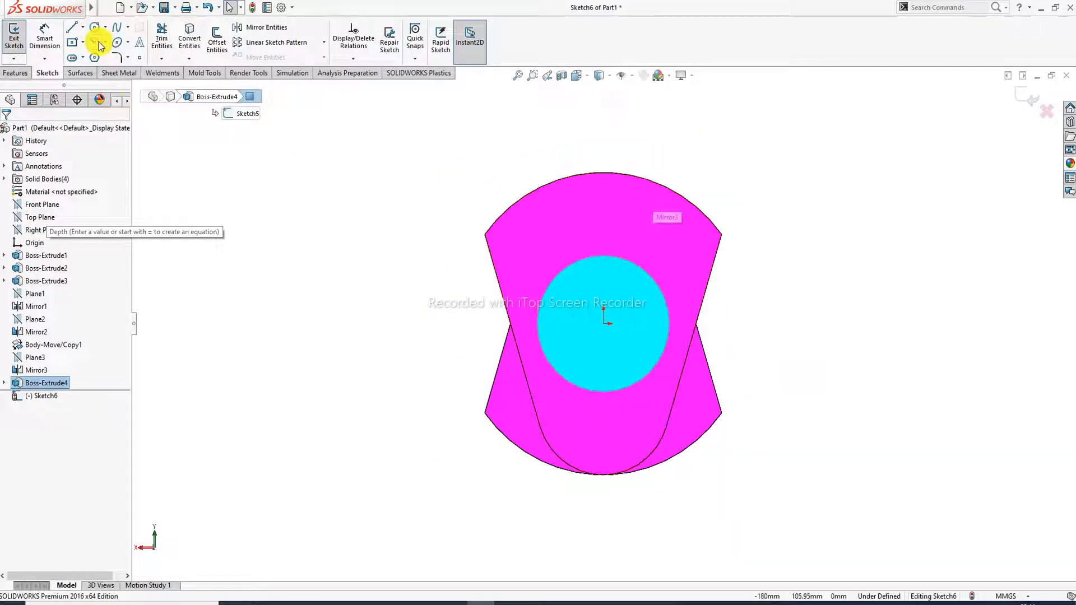
click(94, 26)
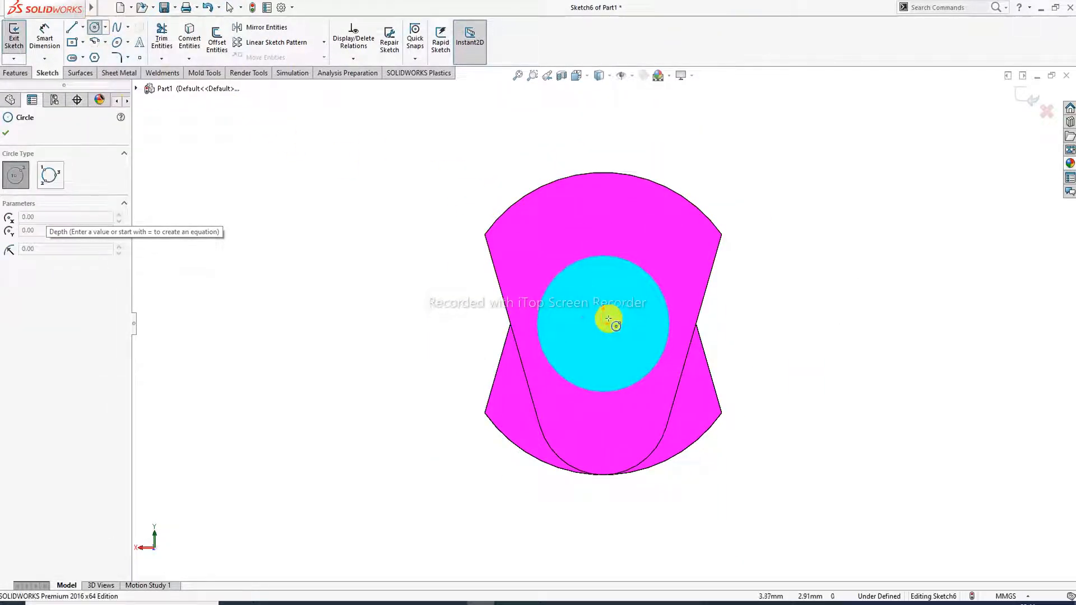
mouse_move(603, 324)
mouse_down()
mouse_move(631, 170)
mouse_move(633, 180)
mouse_up()
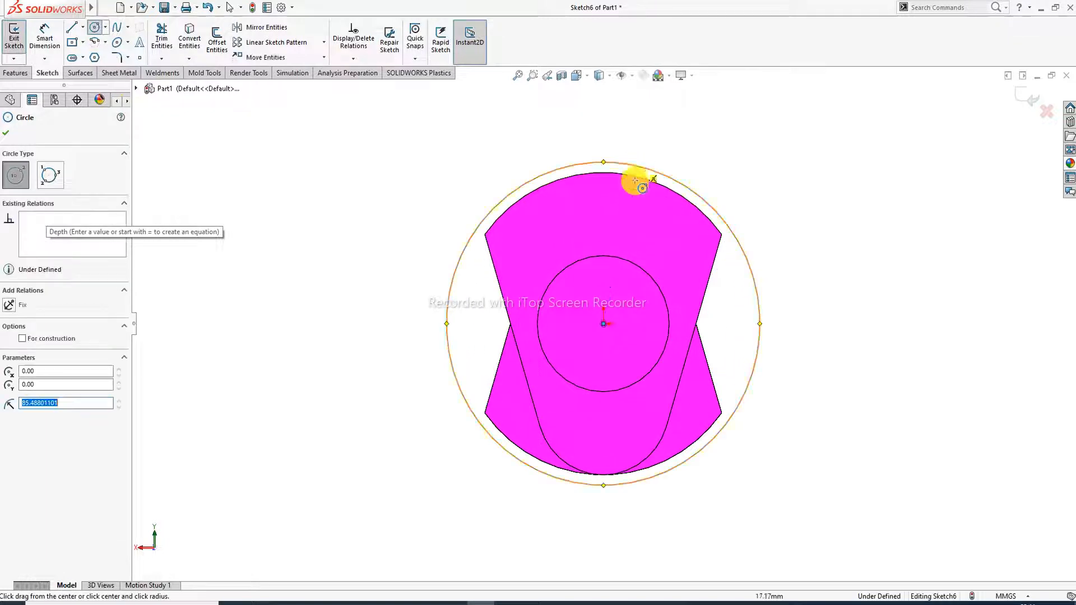
Sketch two more origin-centred circles inside the first one, about 69.5 mm and 56.3 mm in radius.
drag(603, 324, 637, 202)
drag(605, 325, 639, 223)
click(736, 182)
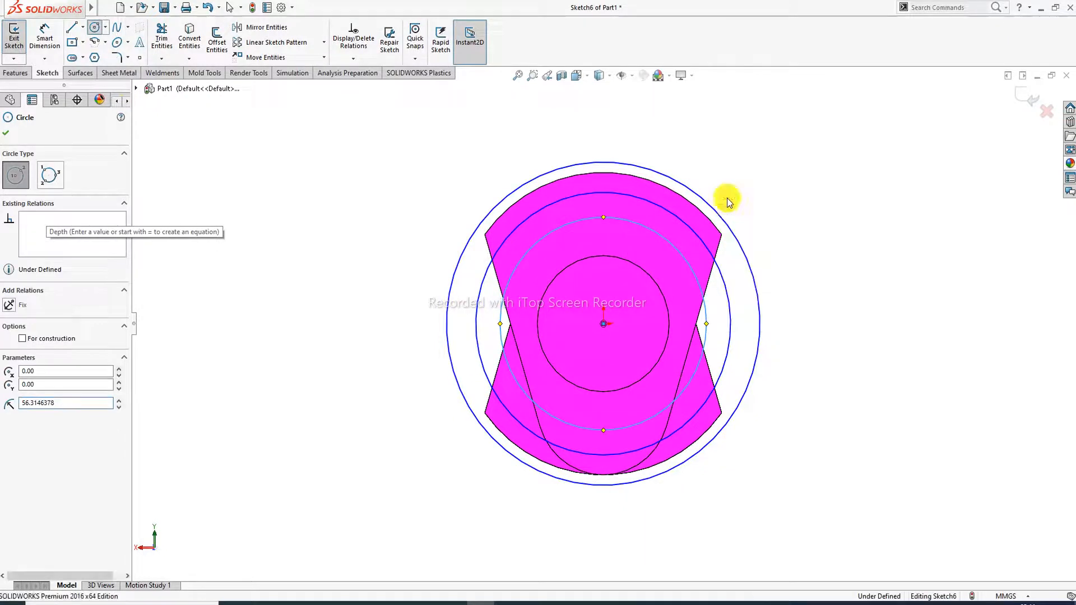
Consult the PDF crankshaft drawing and, back in SOLIDWORKS, dimension the outermost circle's diameter at 160 mm and the middle circle's at 148 mm.
click(315, 603)
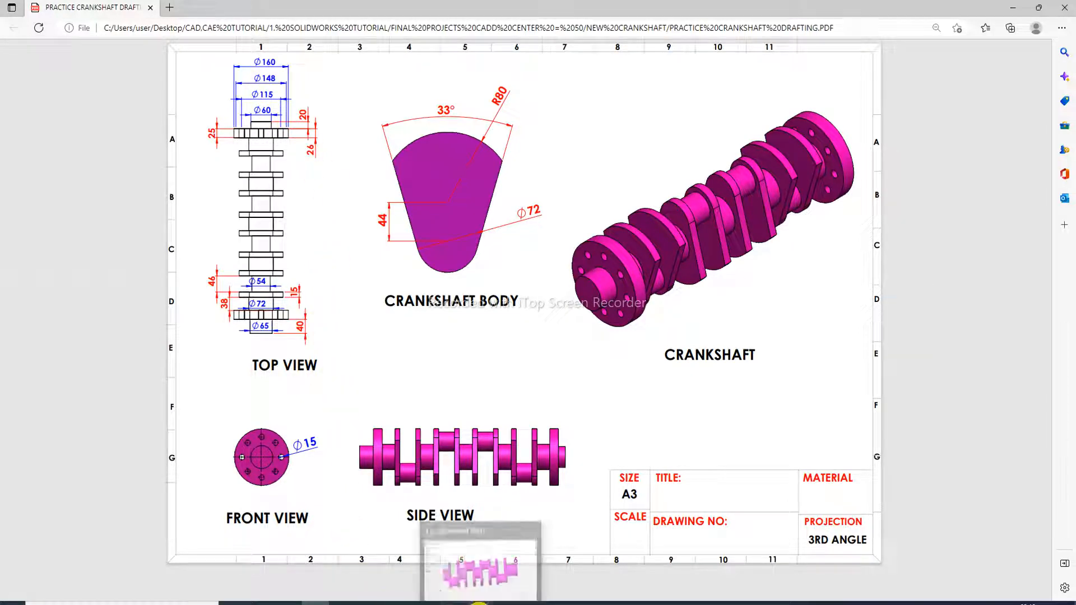
click(480, 603)
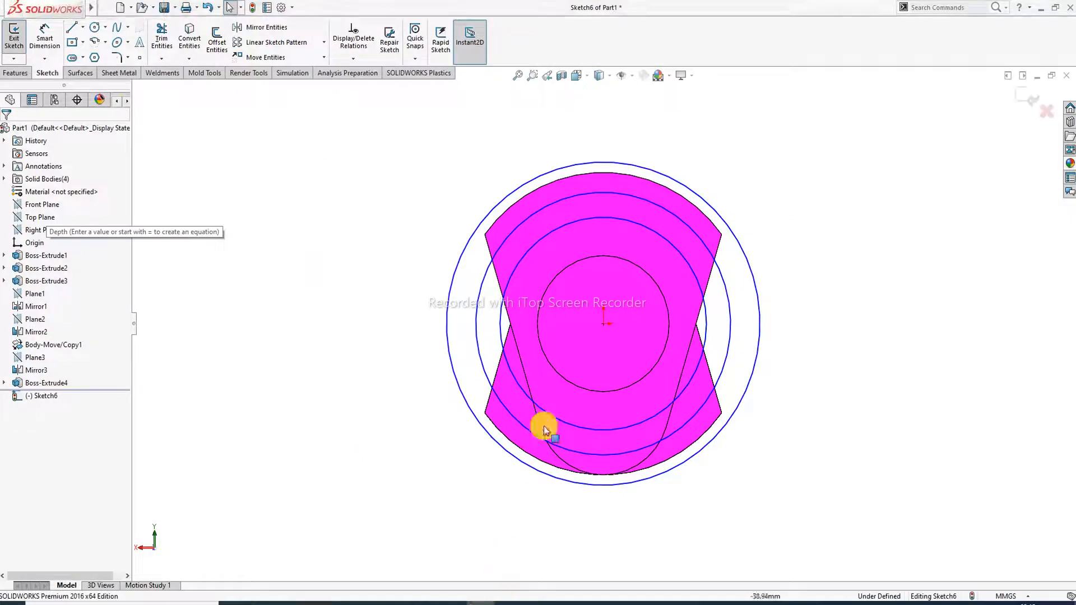
click(45, 37)
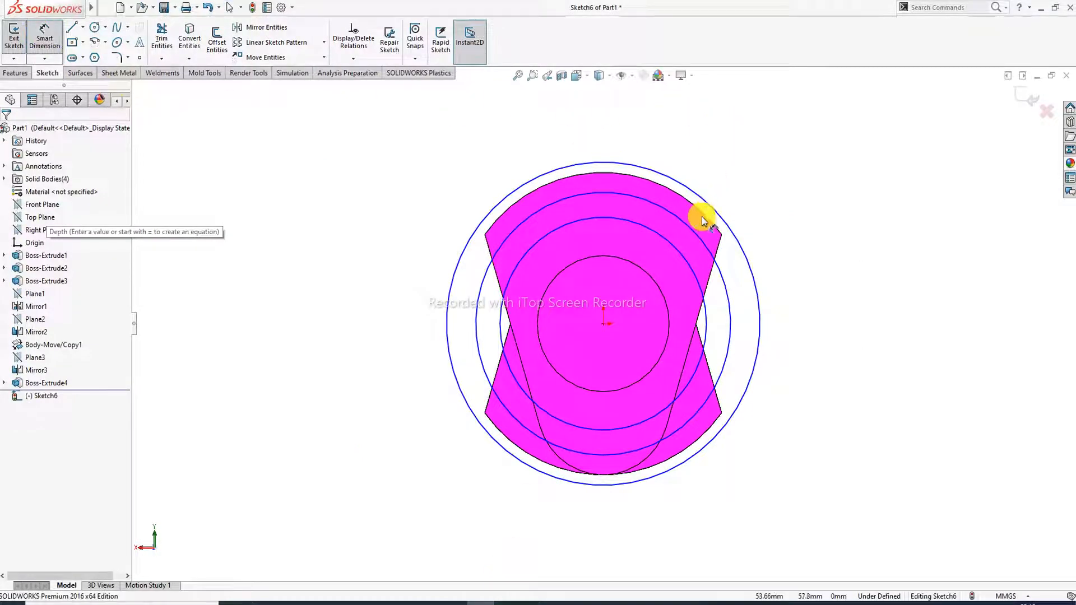
click(721, 208)
click(796, 145)
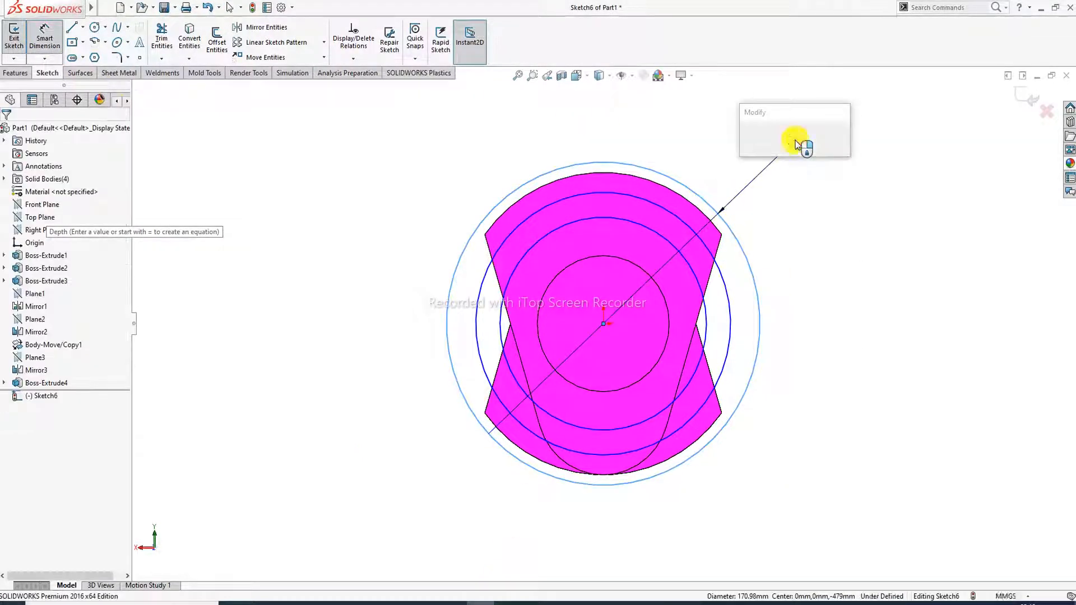
text(160)
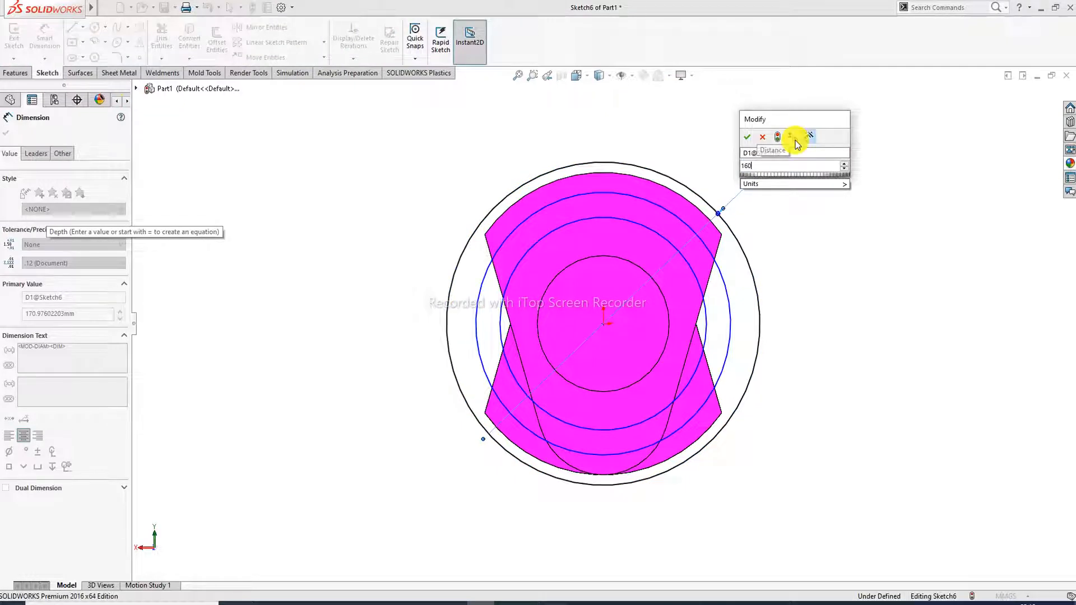
key(Return)
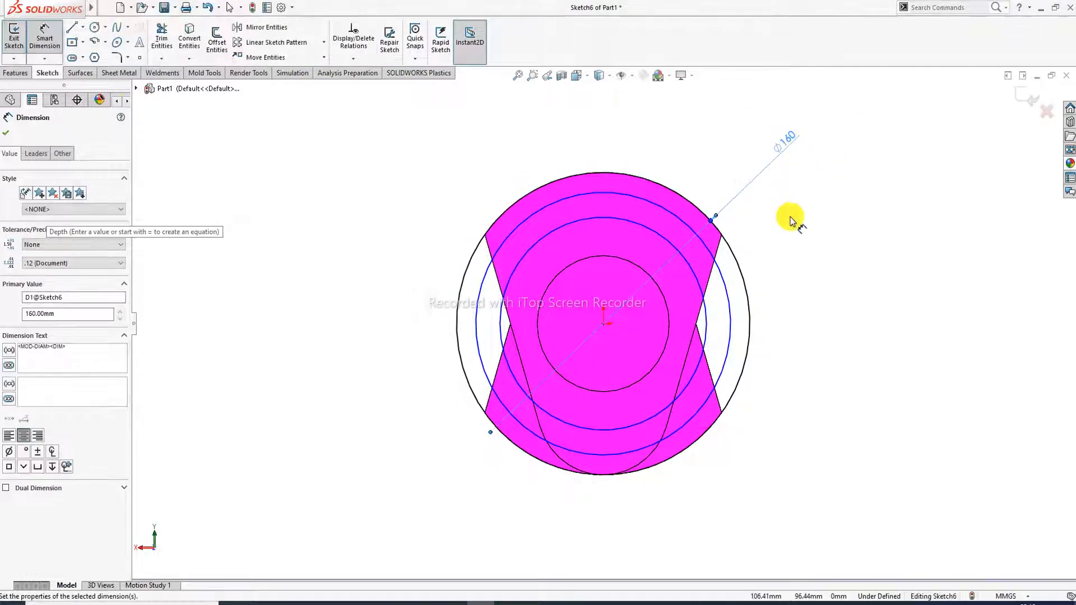
click(714, 256)
click(791, 176)
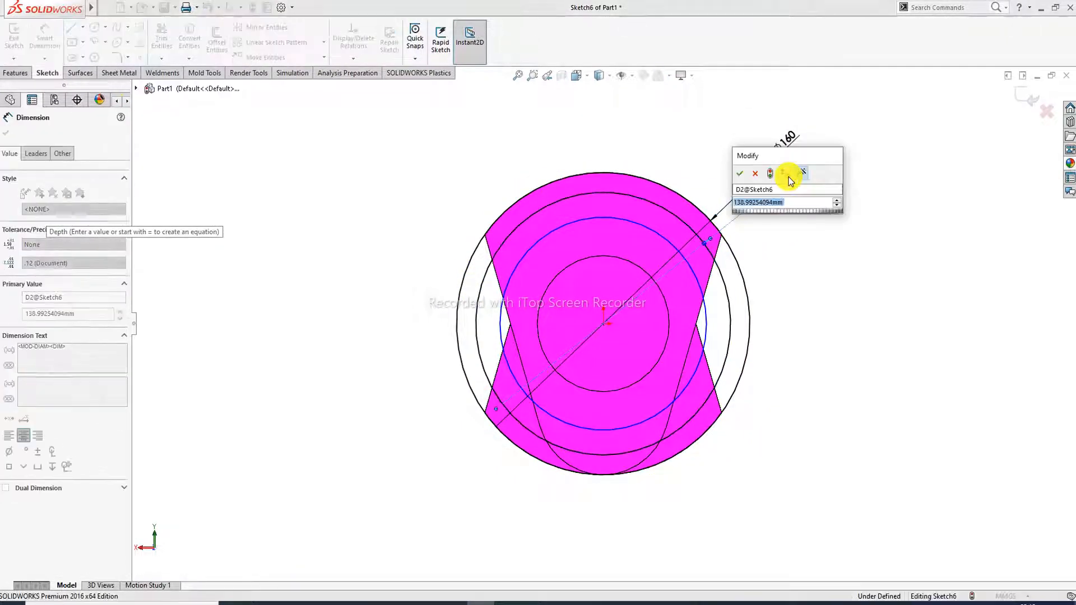
text(148)
key(Return)
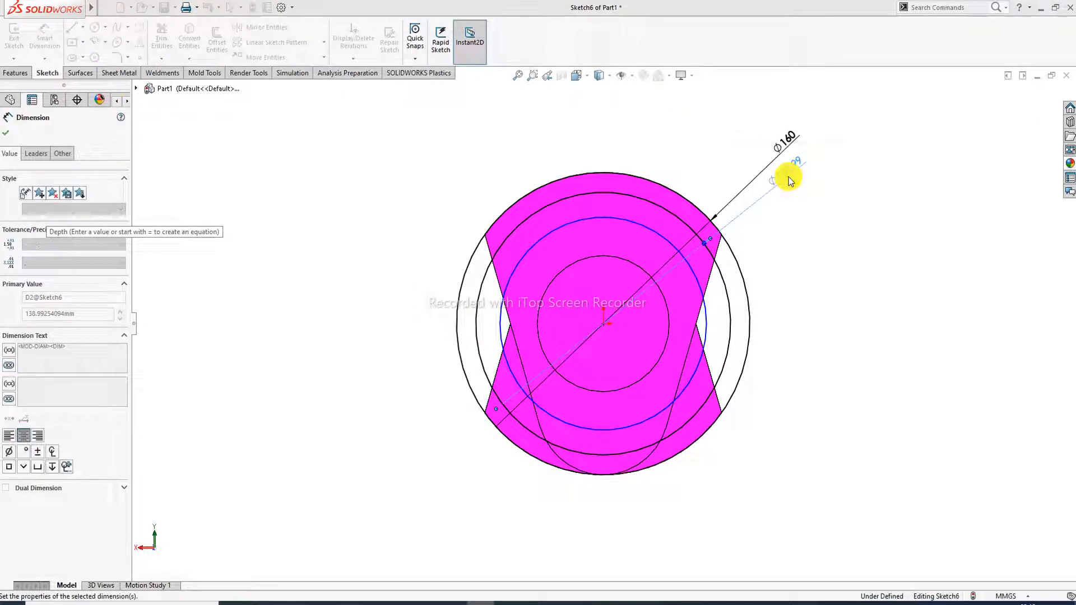
Dimension the innermost sketched circle's diameter at 115 mm and convert that circle to construction geometry.
click(798, 233)
click(693, 276)
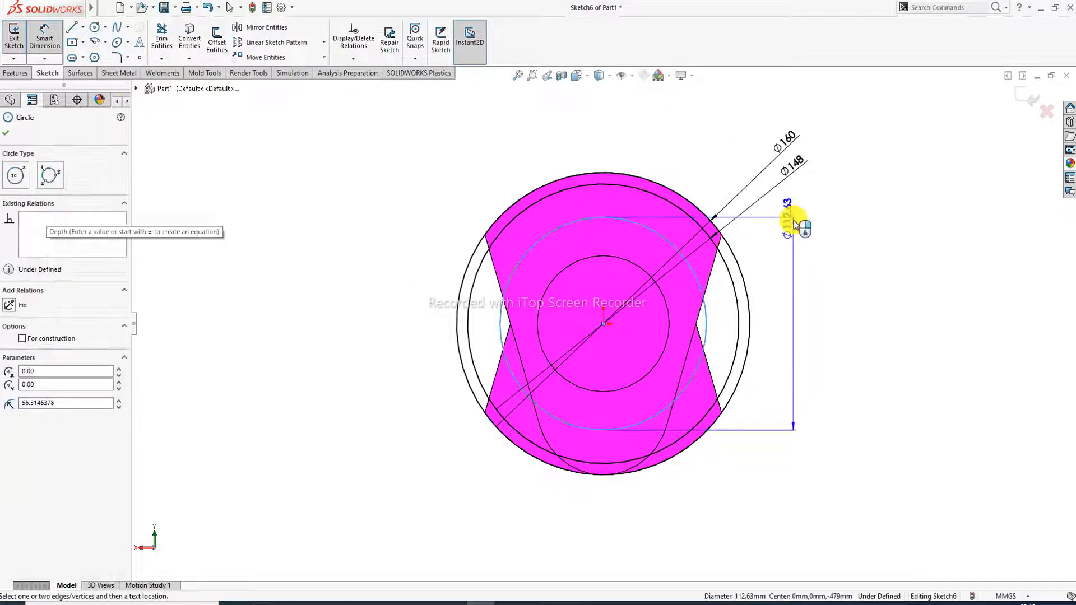
click(795, 216)
text(115)
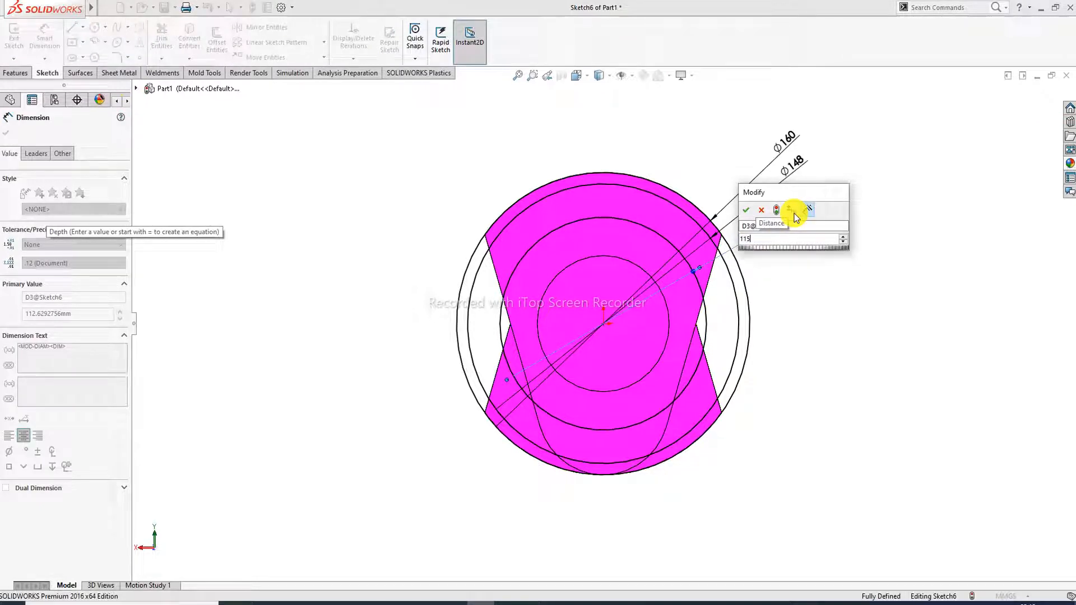
key(Return)
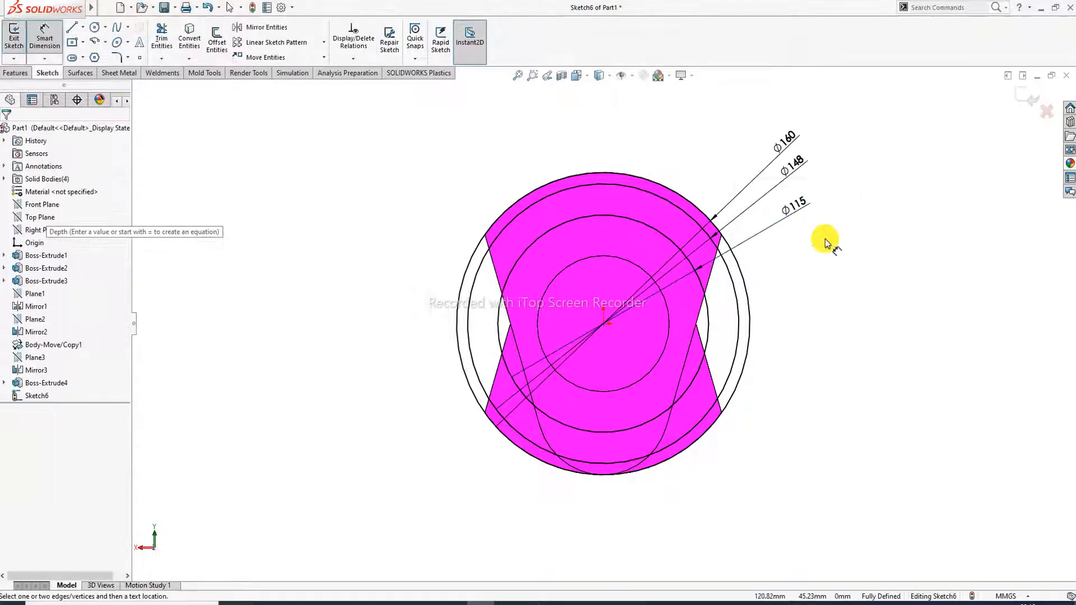
right_click(872, 189)
click(910, 171)
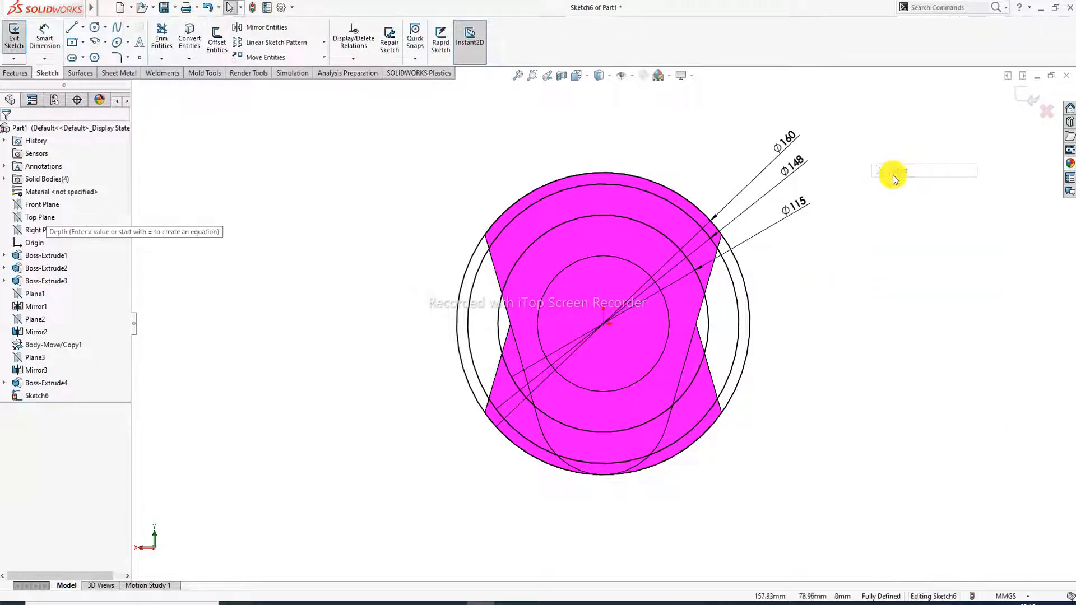
click(647, 228)
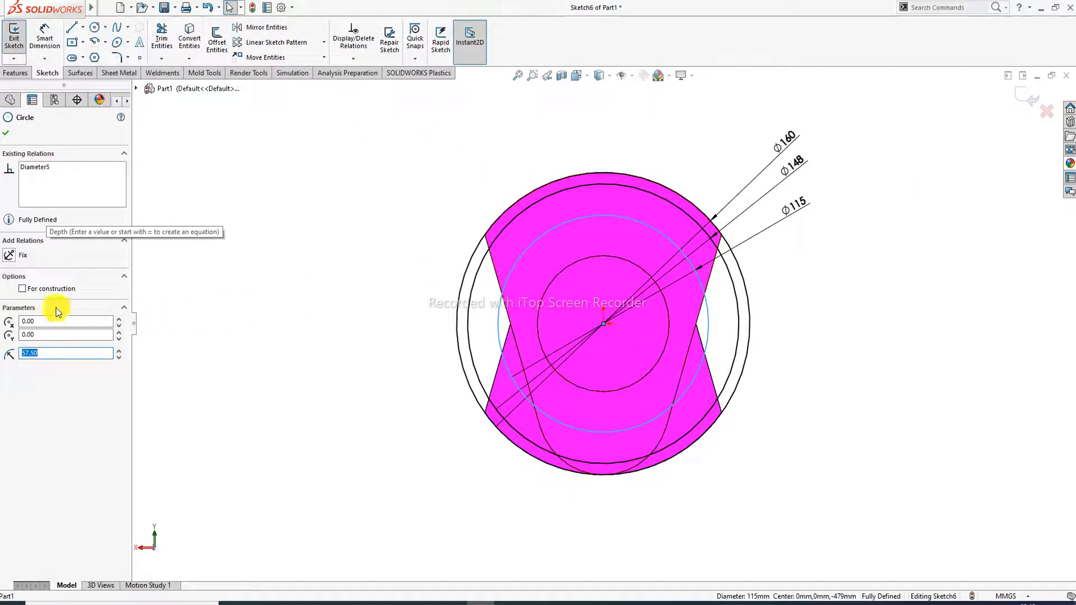
click(51, 289)
click(225, 293)
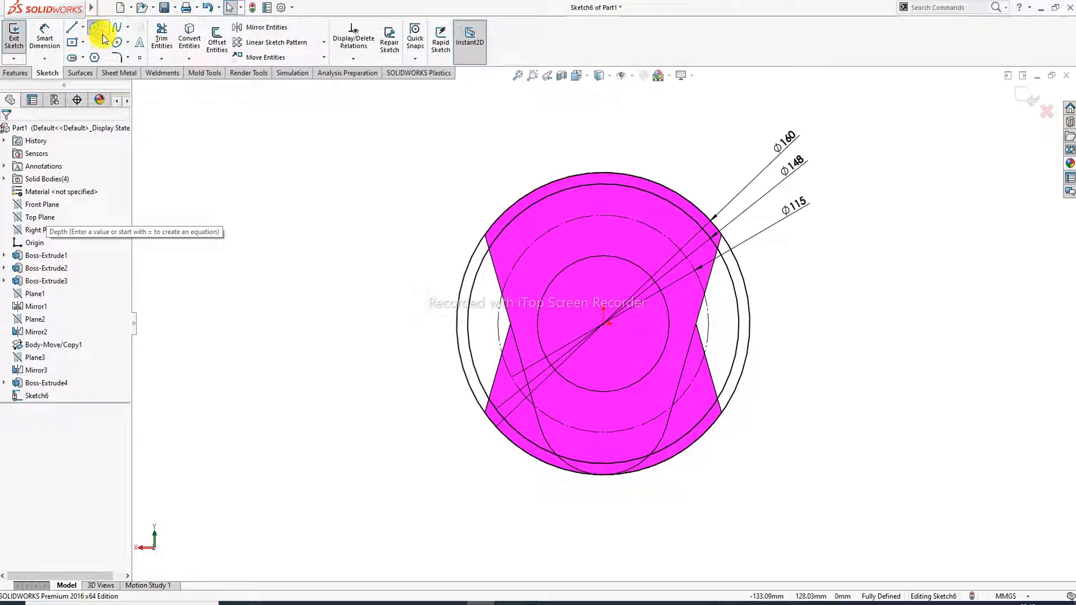
Sketch a bolt-hole circle about 14.9 mm in diameter, centred on the uppermost point of the construction circle.
click(96, 28)
click(602, 217)
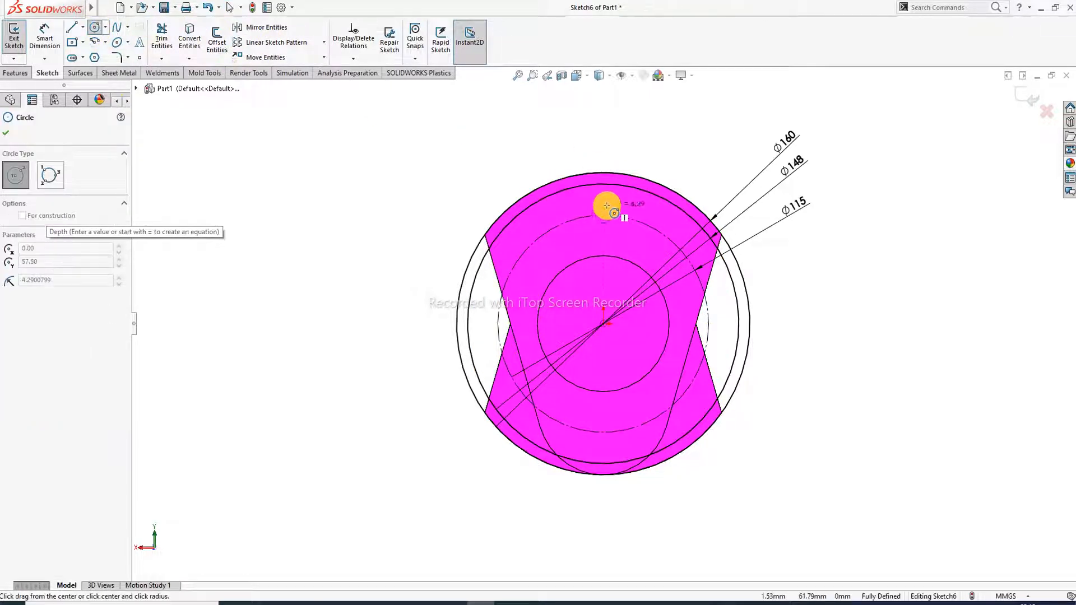
click(608, 202)
right_click(684, 151)
click(698, 161)
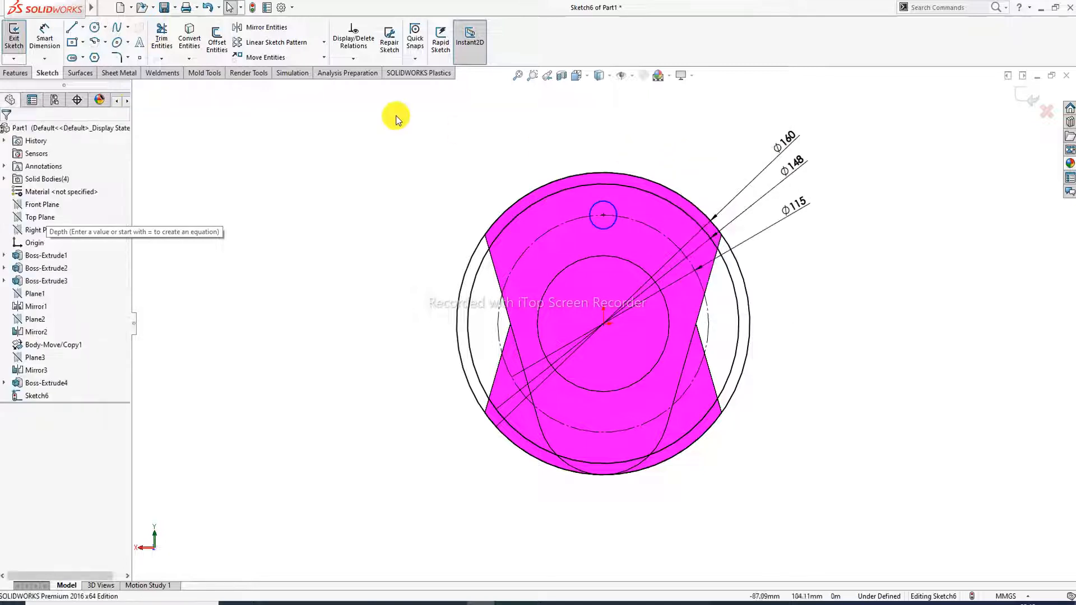
Dimension the bolt-hole circle's diameter at 15 mm.
click(44, 37)
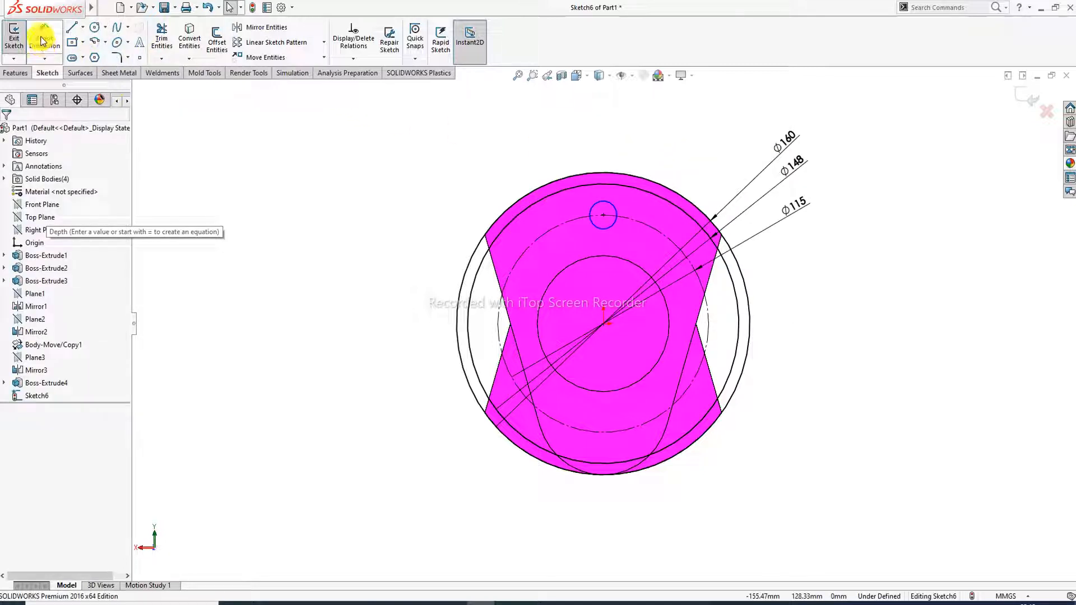
click(613, 204)
click(648, 156)
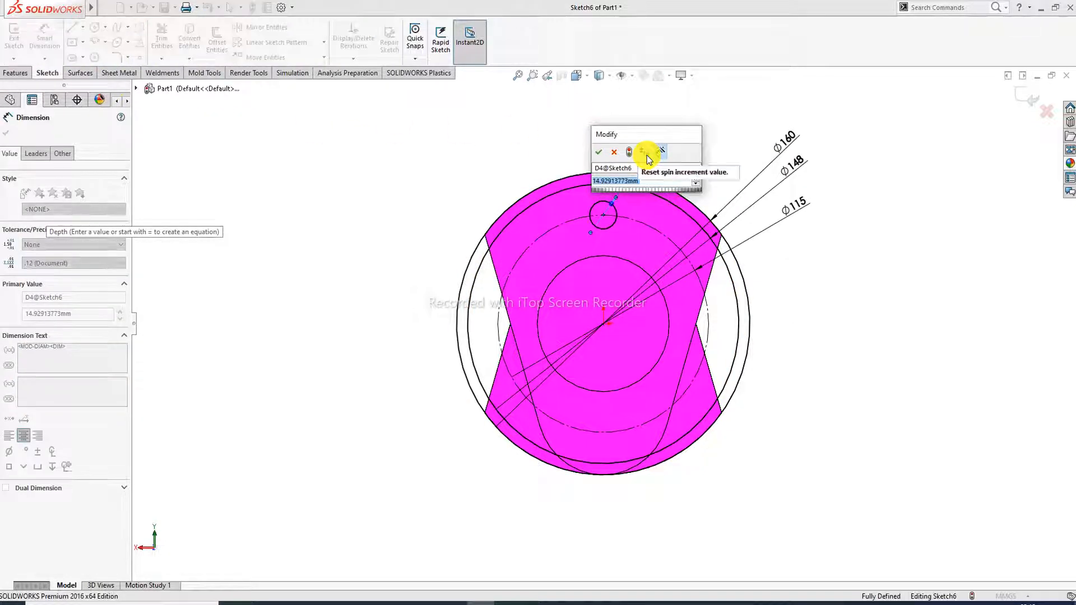
text(15)
key(Return)
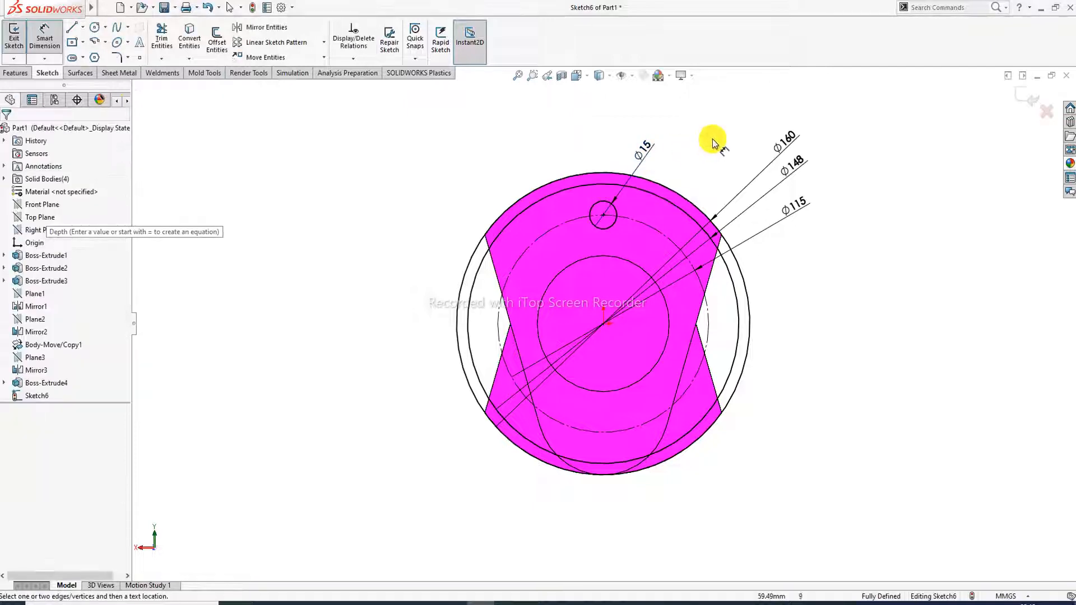
right_click(729, 126)
click(763, 161)
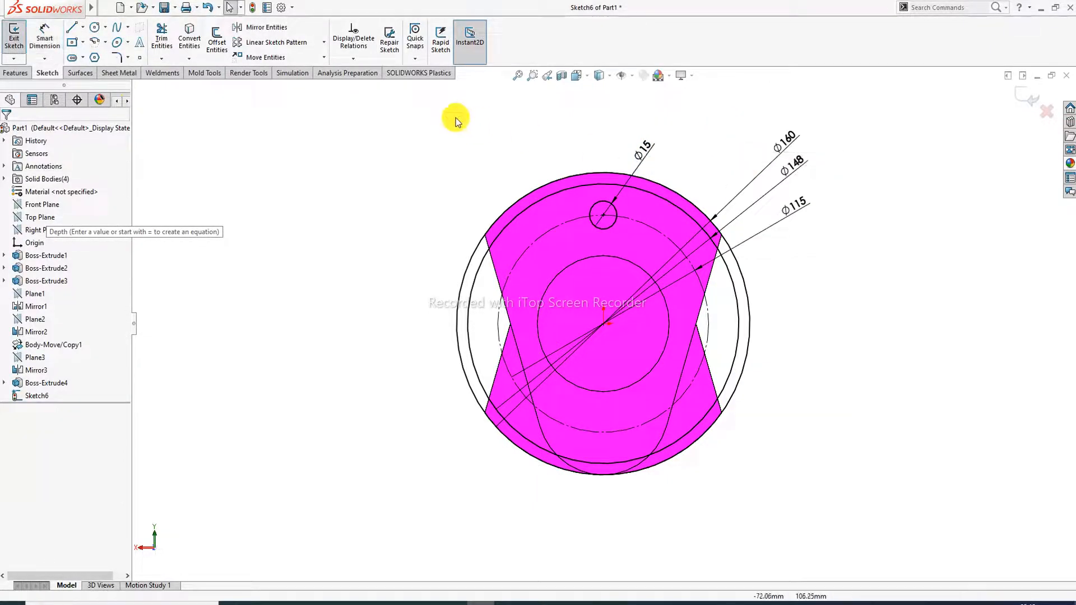
Create a circular sketch pattern of the 15 mm hole around the origin with 8 equally spaced instances over 360 degrees.
click(324, 43)
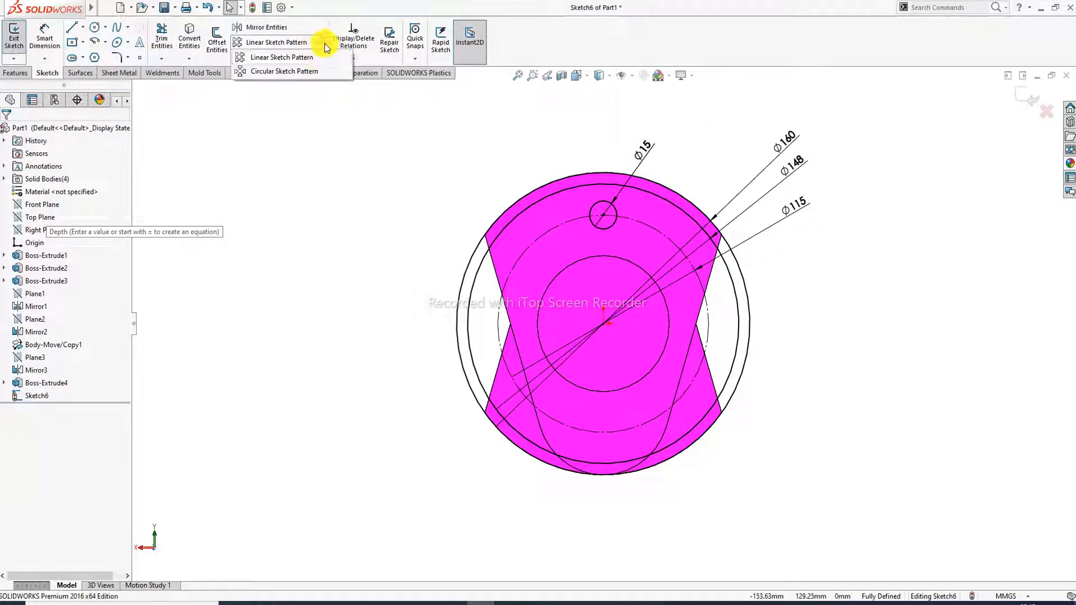
click(308, 73)
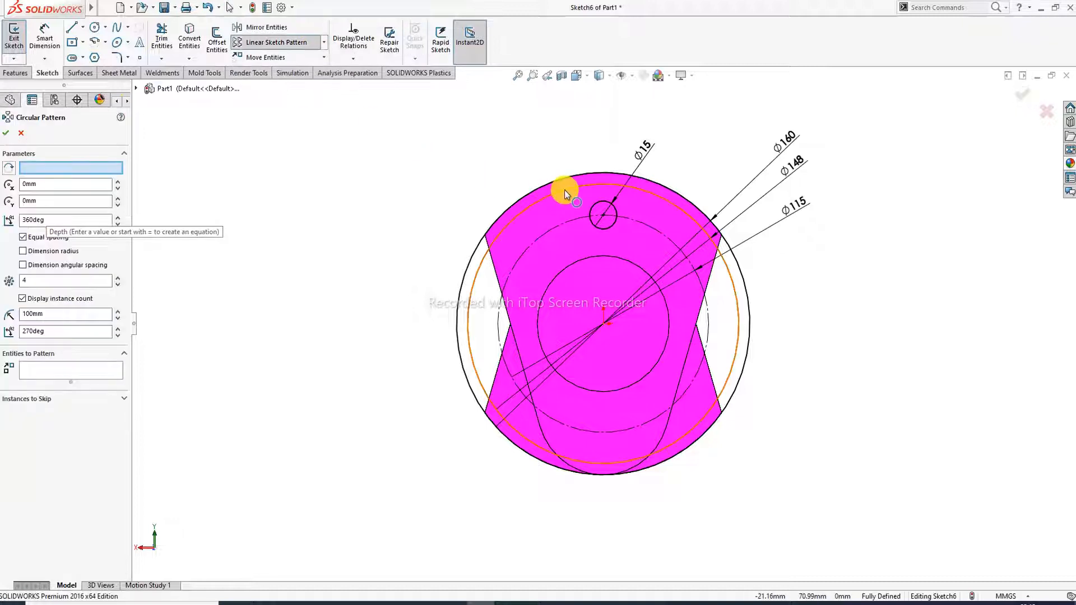
click(617, 212)
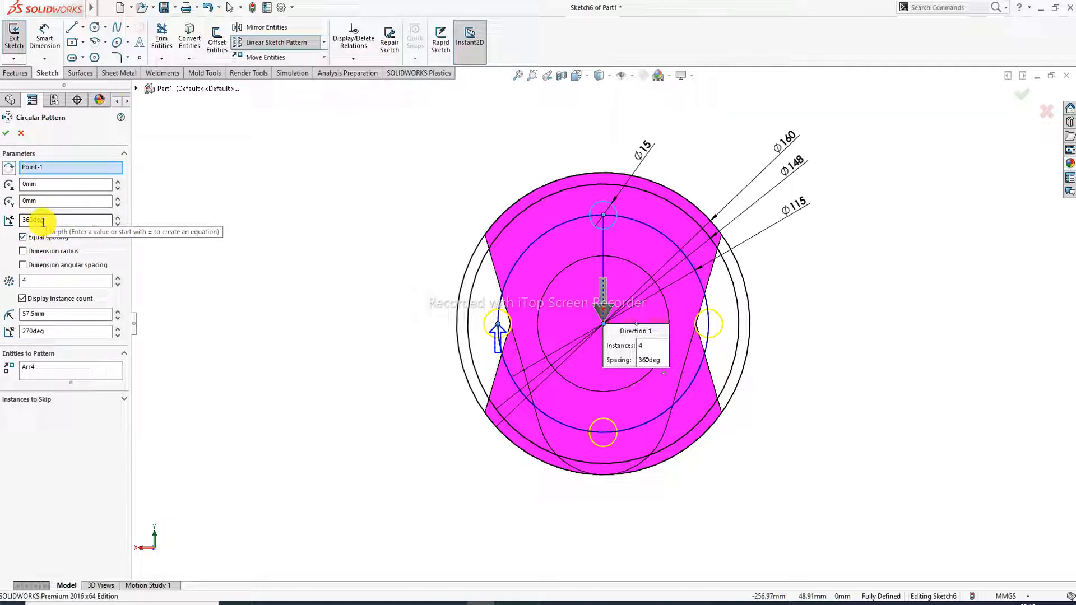
click(117, 278)
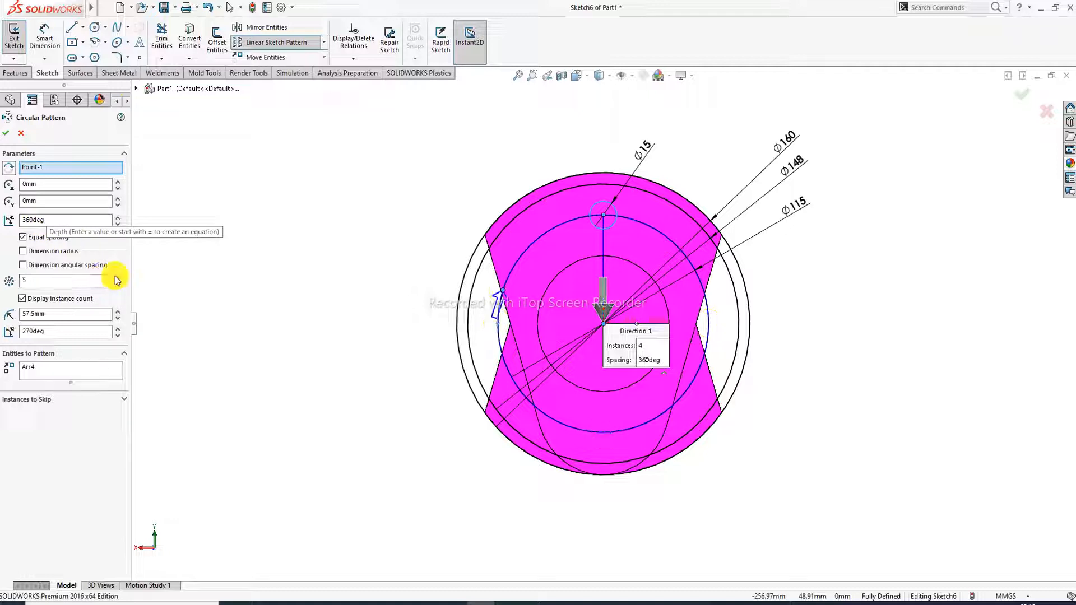
click(117, 277)
click(117, 277)
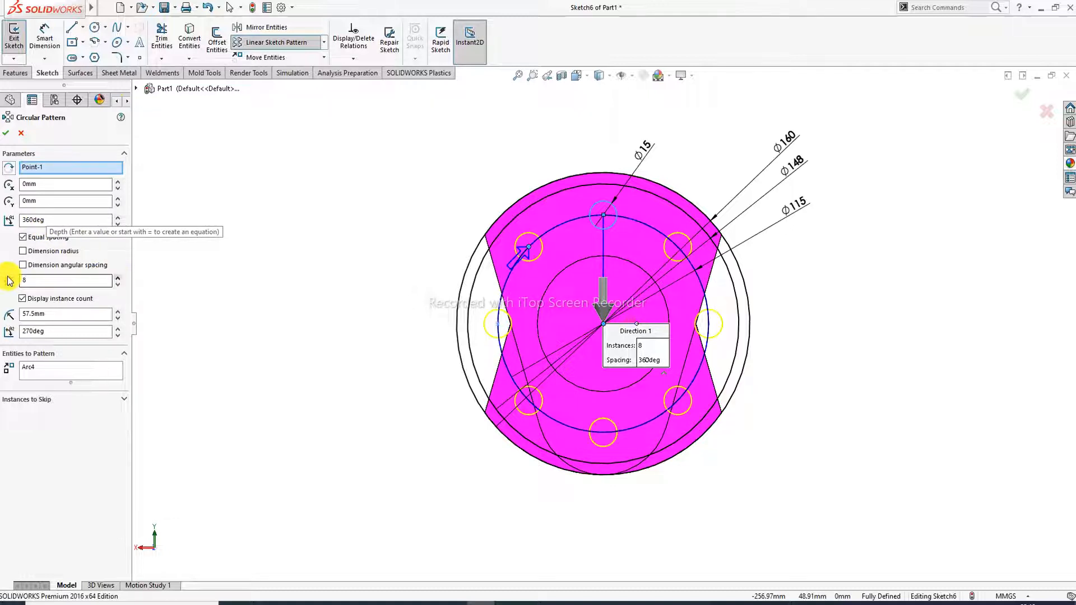
click(7, 134)
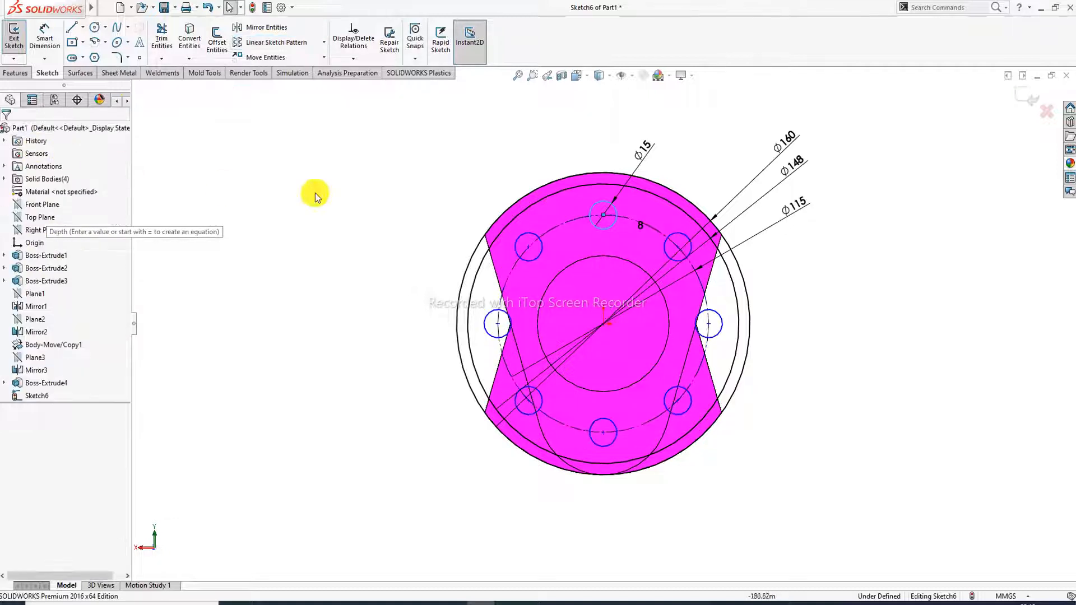
Start a boss extrusion of the flange sketch, selecting the drilled ring and the thin outer ring as contours.
middle_drag(684, 216, 761, 242)
scroll(727, 222, up, 3)
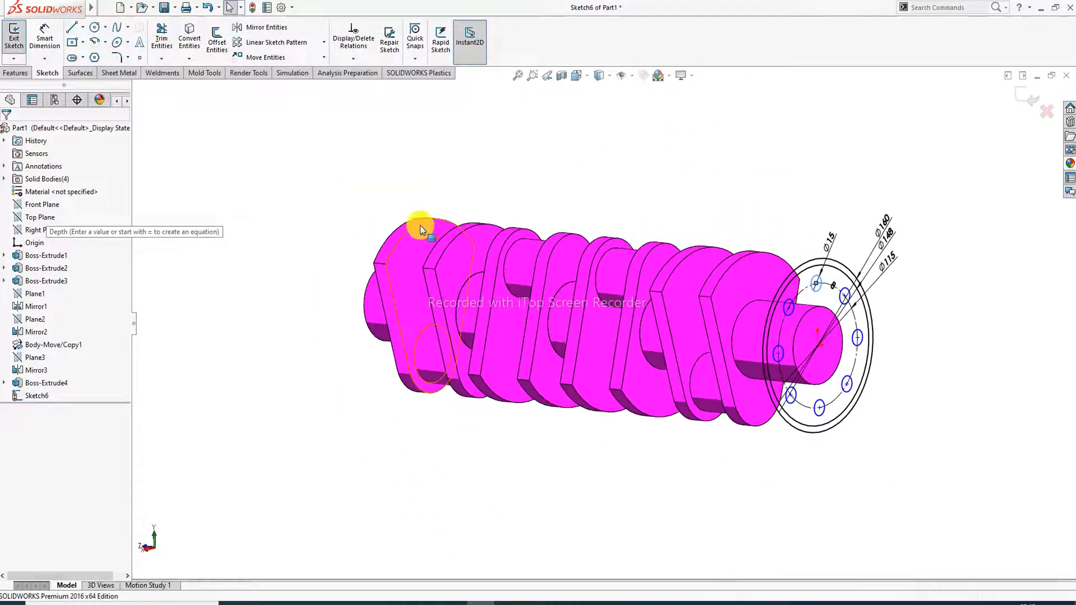
click(17, 73)
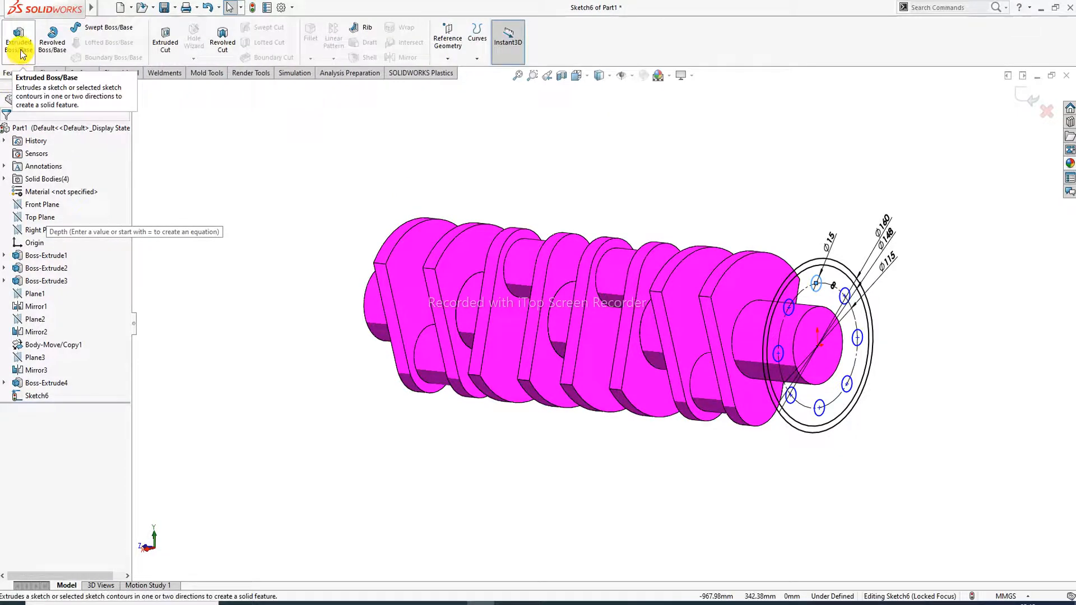
click(21, 54)
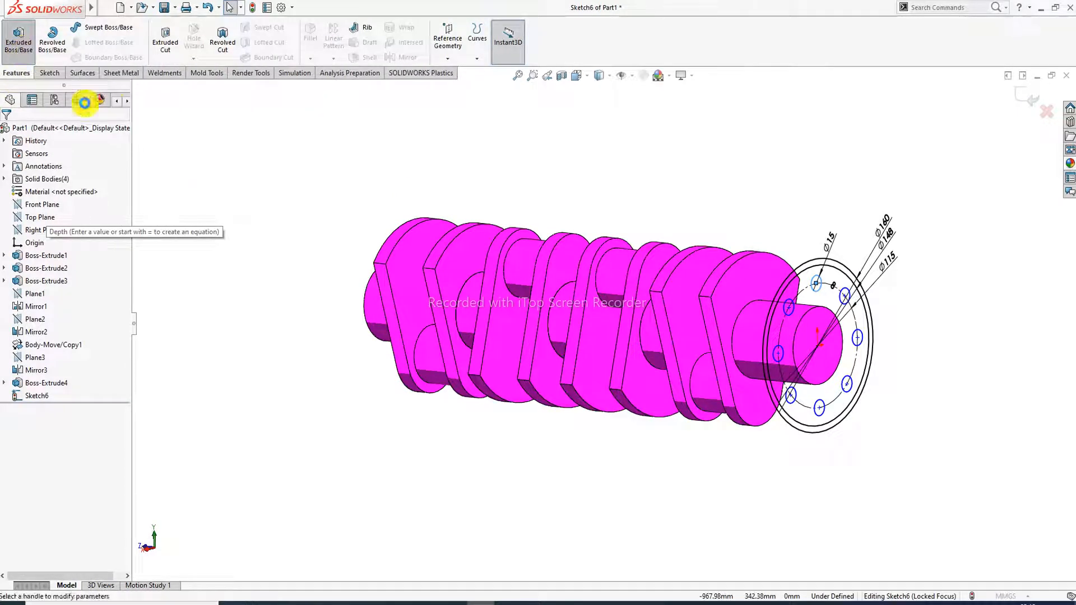
click(819, 266)
scroll(819, 269, down, 3)
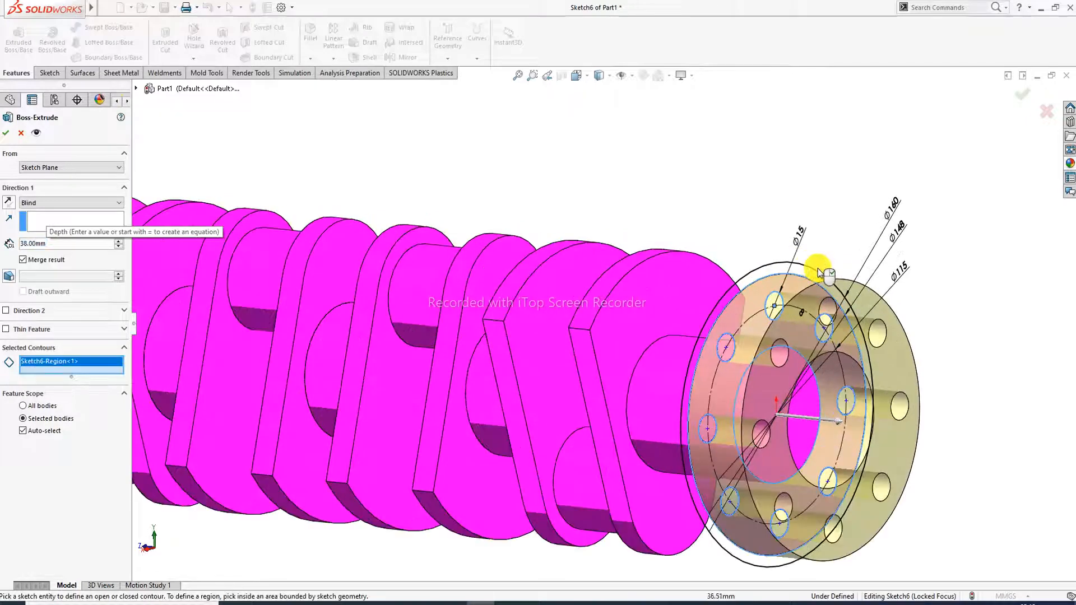
click(773, 273)
scroll(801, 287, up, 2)
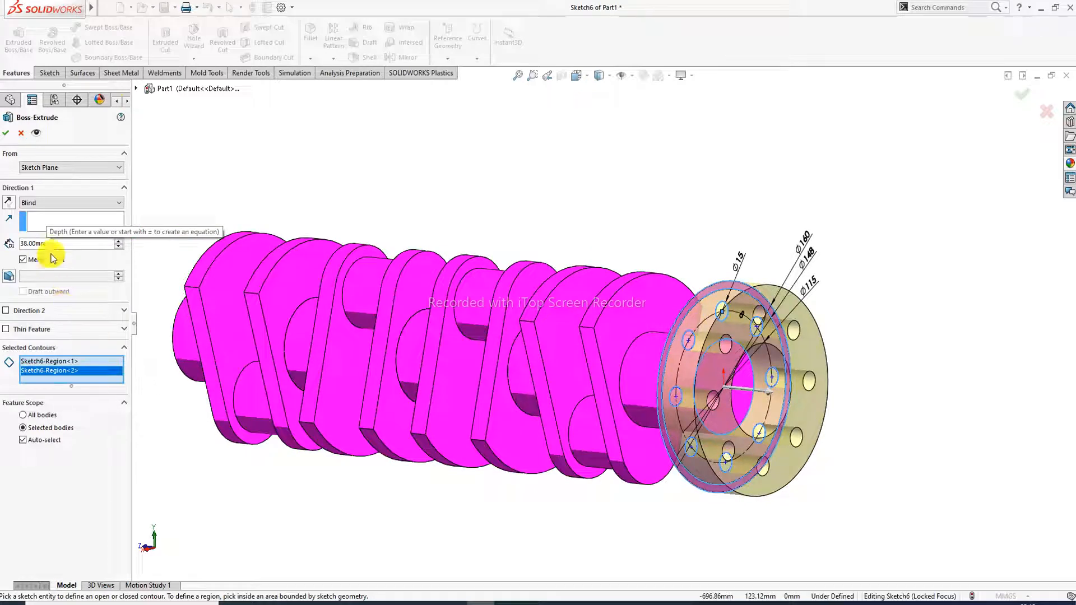
Set the flange extrusion's depth to 26 mm, reverse its direction toward the crank webs, and create the feature.
text(26)
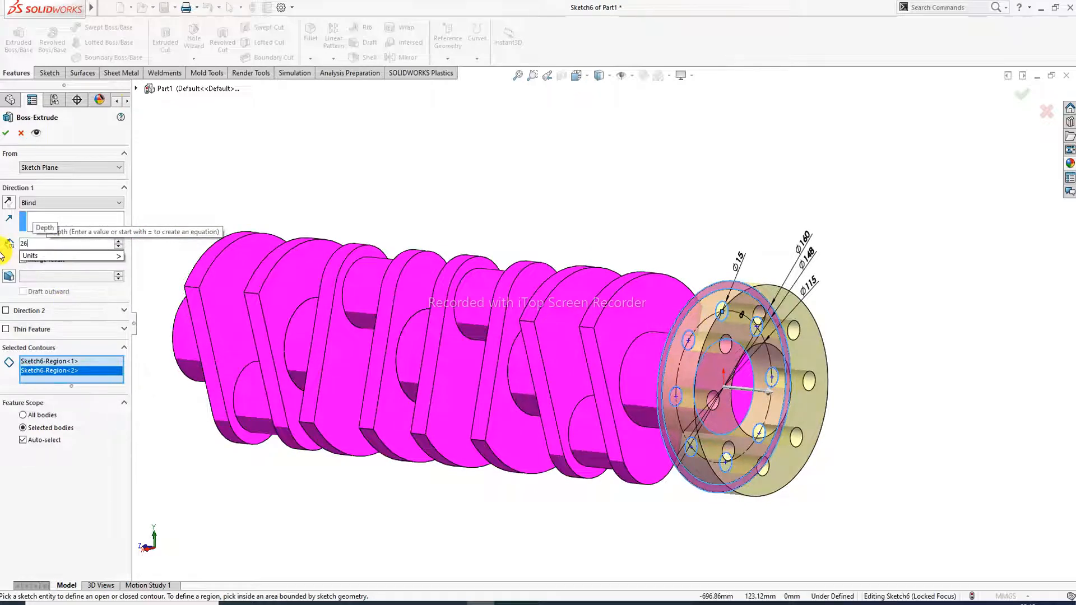
key(Return)
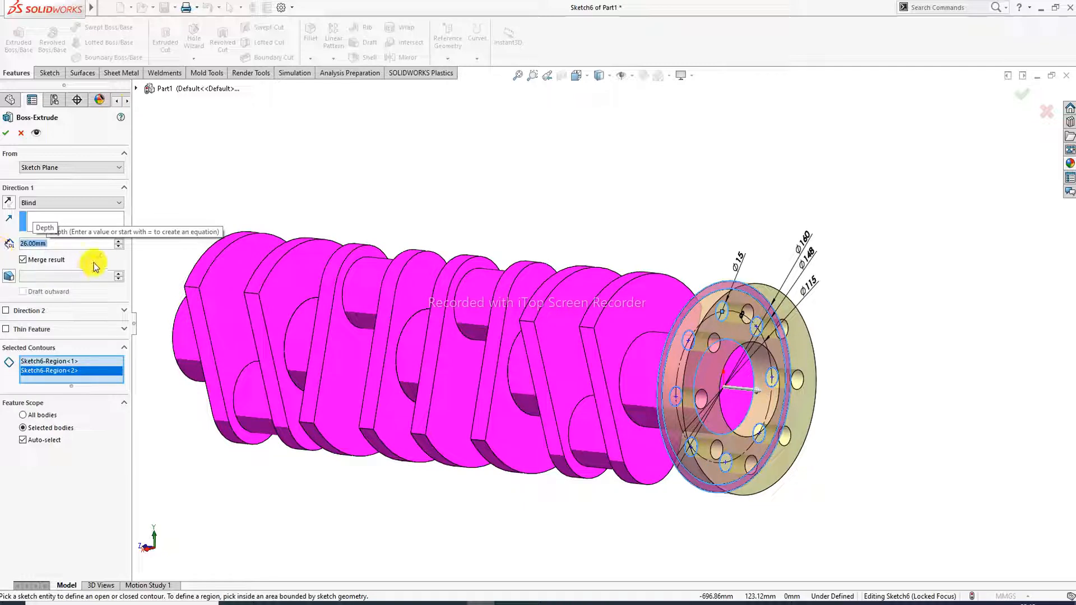
click(9, 202)
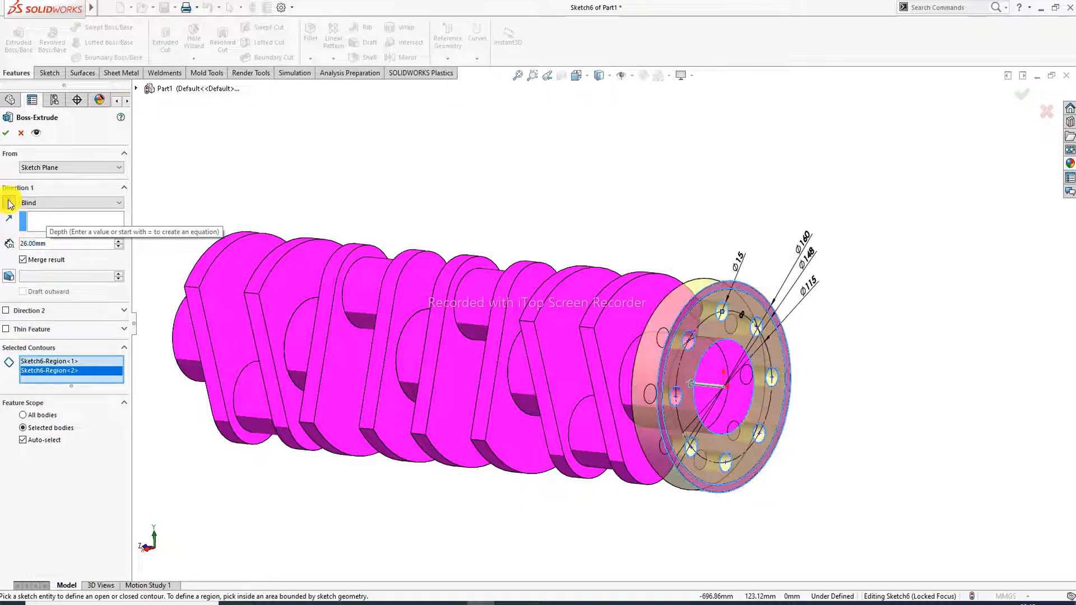
middle_drag(420, 250, 443, 249)
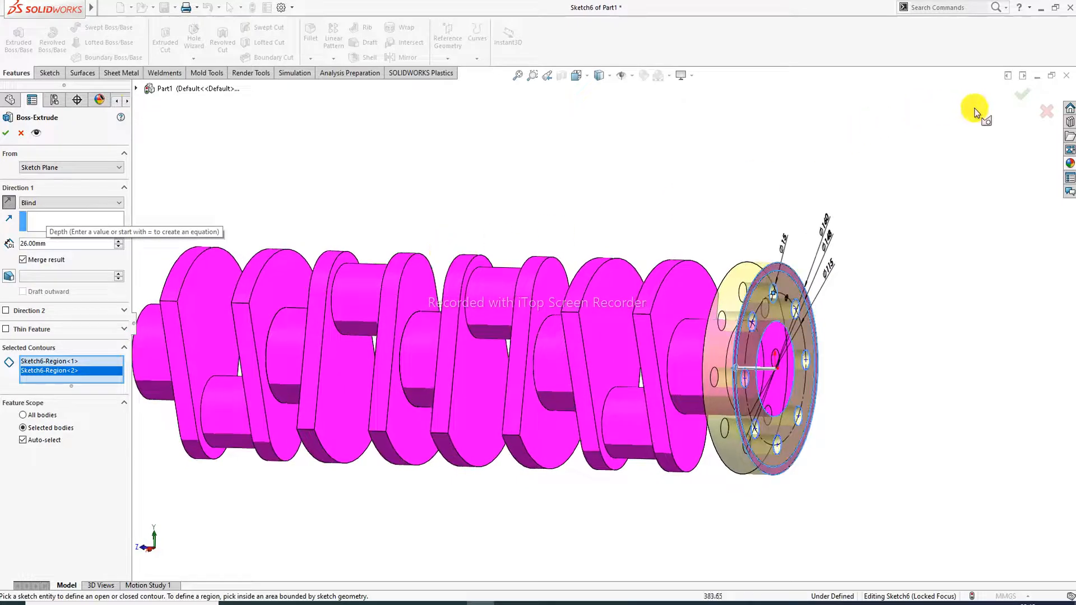
click(1013, 91)
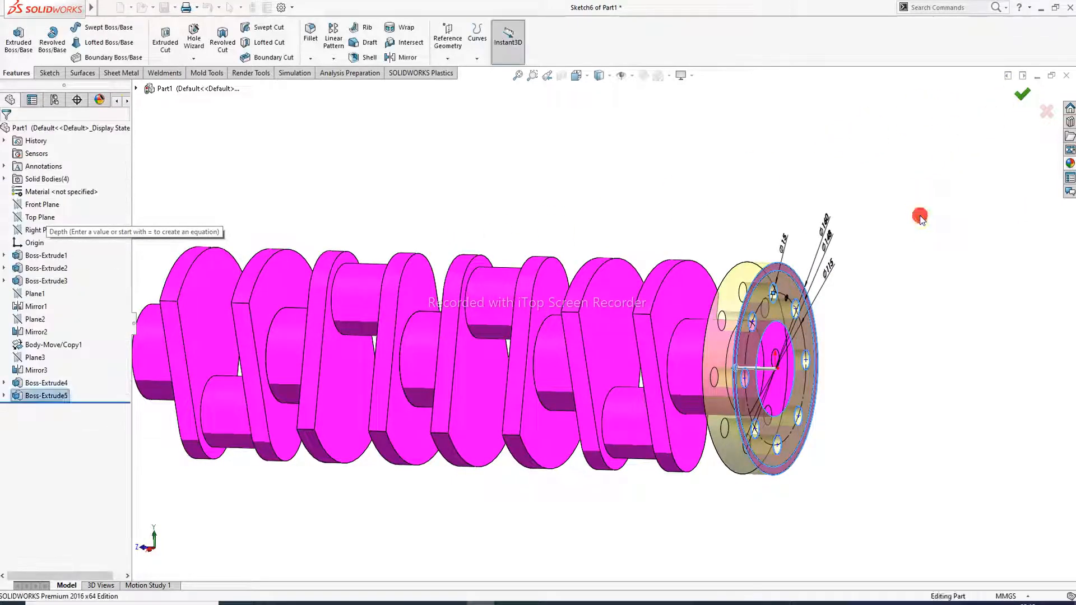
Create a reference mid-plane between the outer faces of the first and last crank webs.
scroll(762, 392, up, 3)
middle_drag(629, 336, 673, 305)
scroll(667, 297, up, 2)
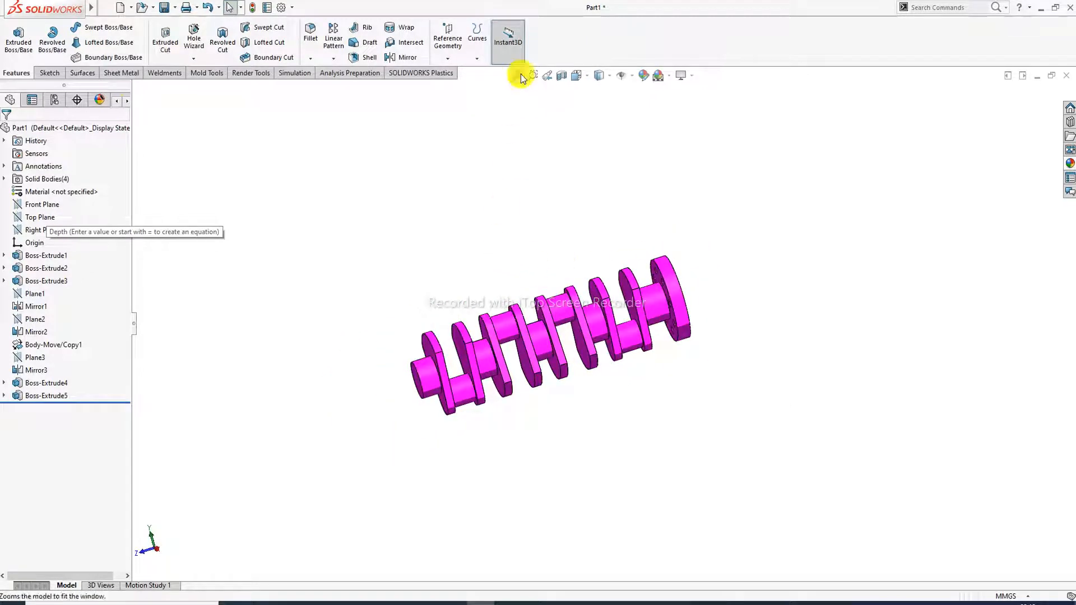
click(447, 62)
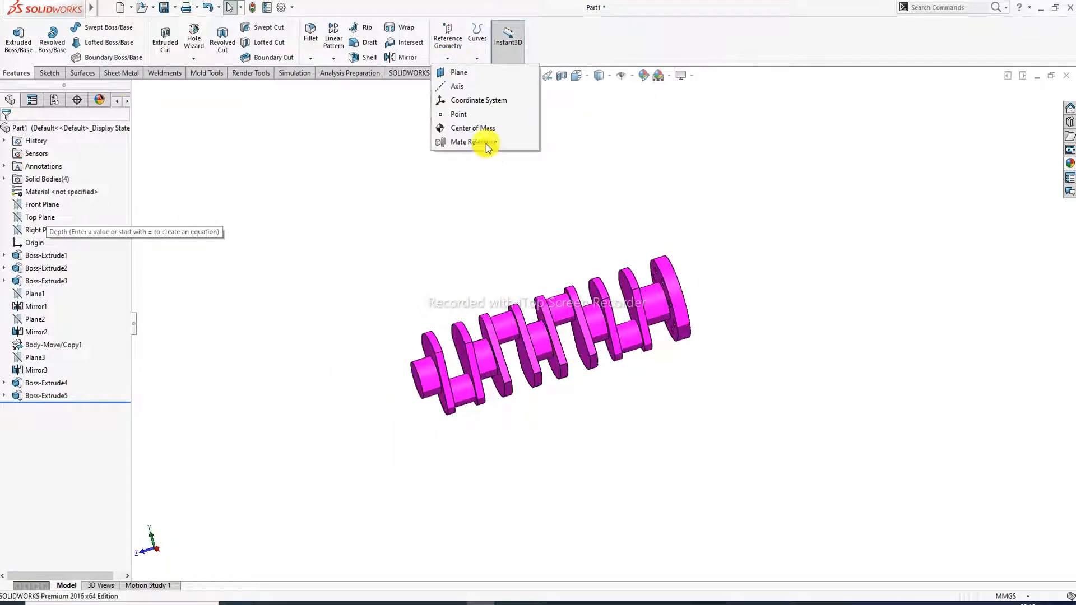
click(459, 72)
middle_drag(459, 300, 439, 332)
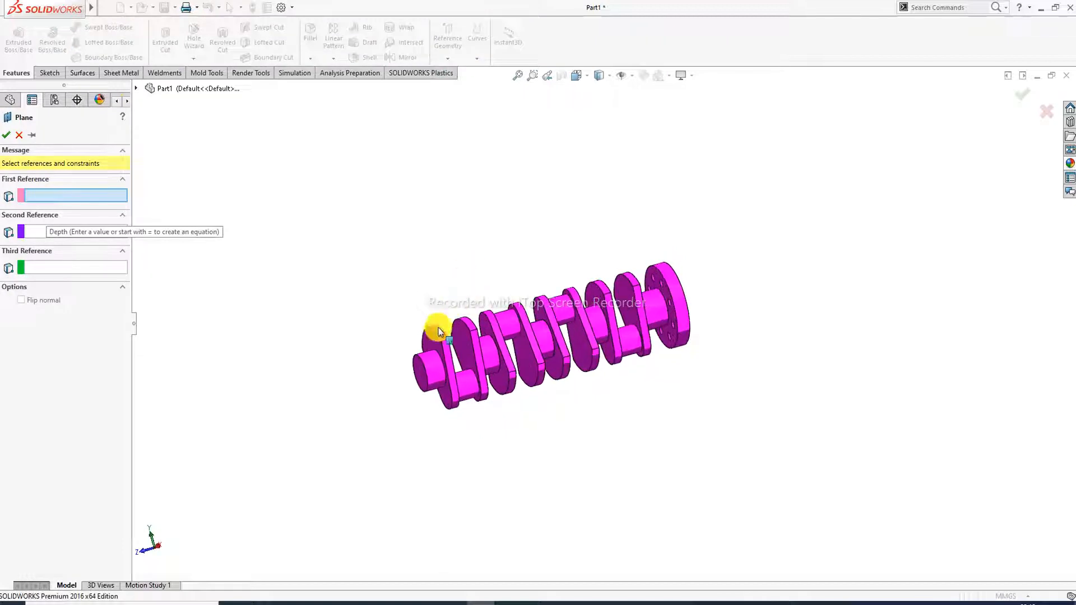
click(435, 346)
middle_drag(529, 319, 730, 291)
click(612, 306)
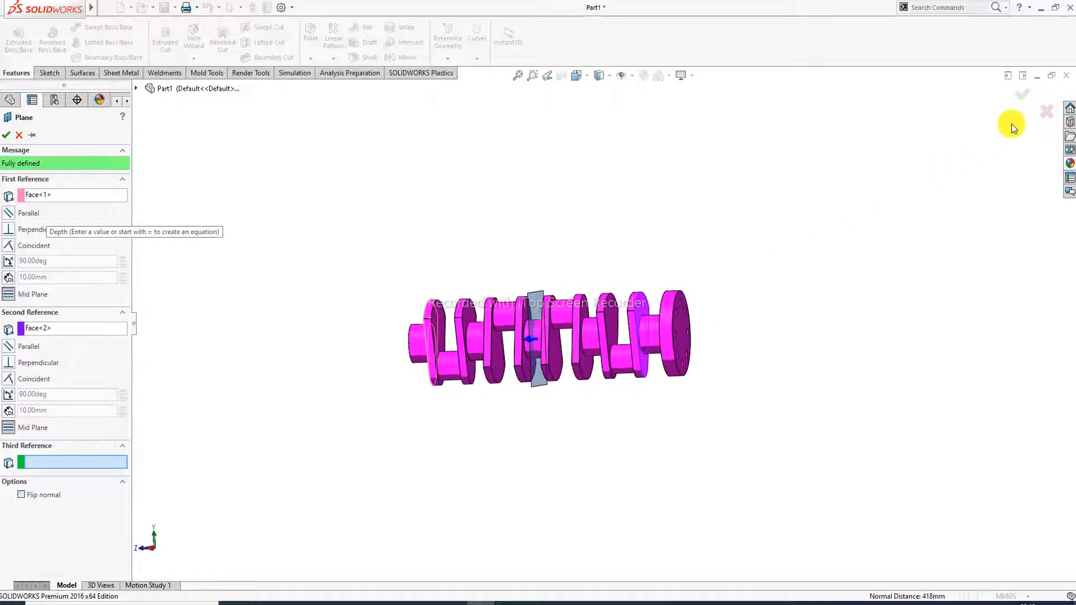
click(1019, 99)
Try to mirror the Boss-Extrude4 and Boss-Extrude5 features of the flanged end about the new mid-plane.
scroll(529, 353, down, 3)
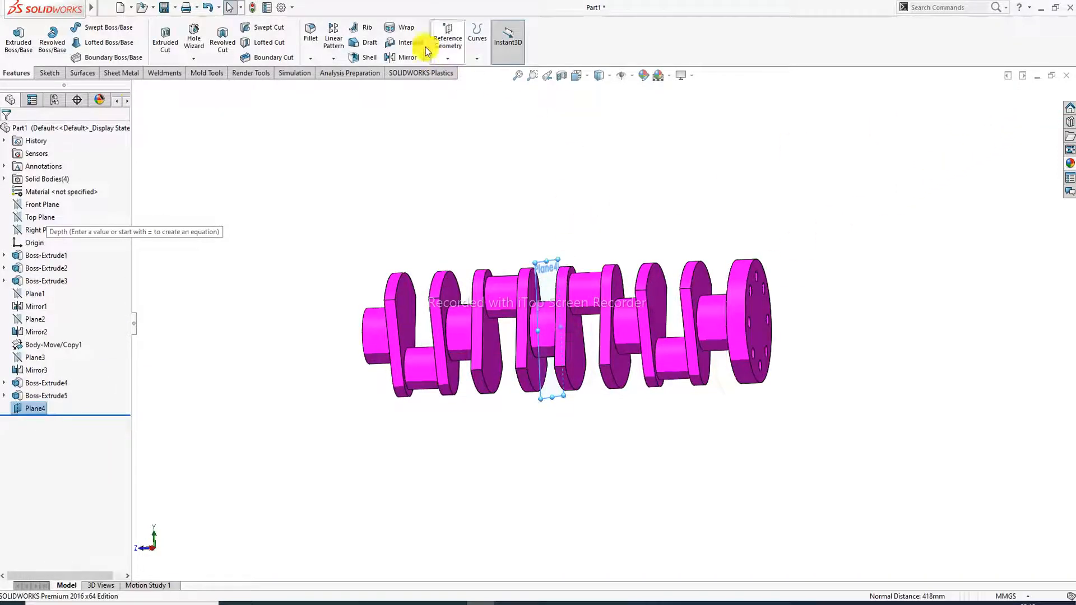
click(400, 57)
scroll(723, 300, down, 2)
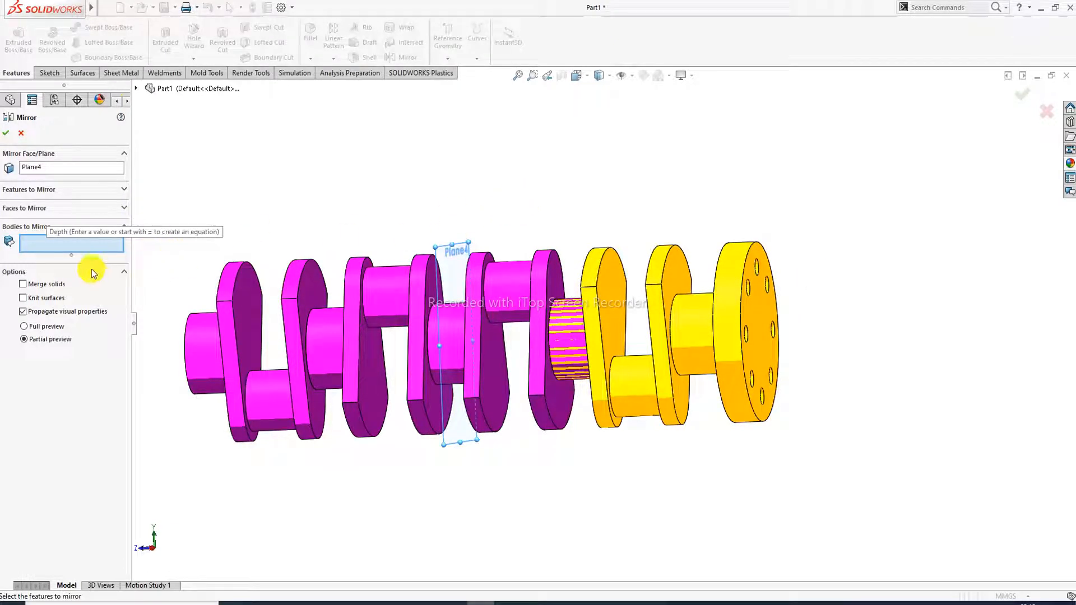
click(48, 190)
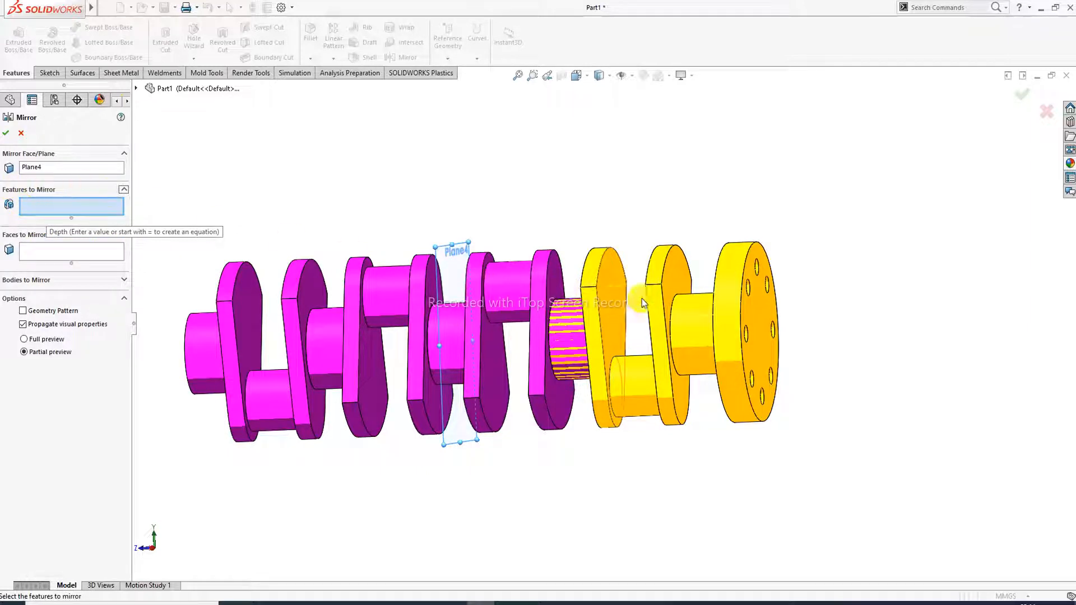
click(757, 301)
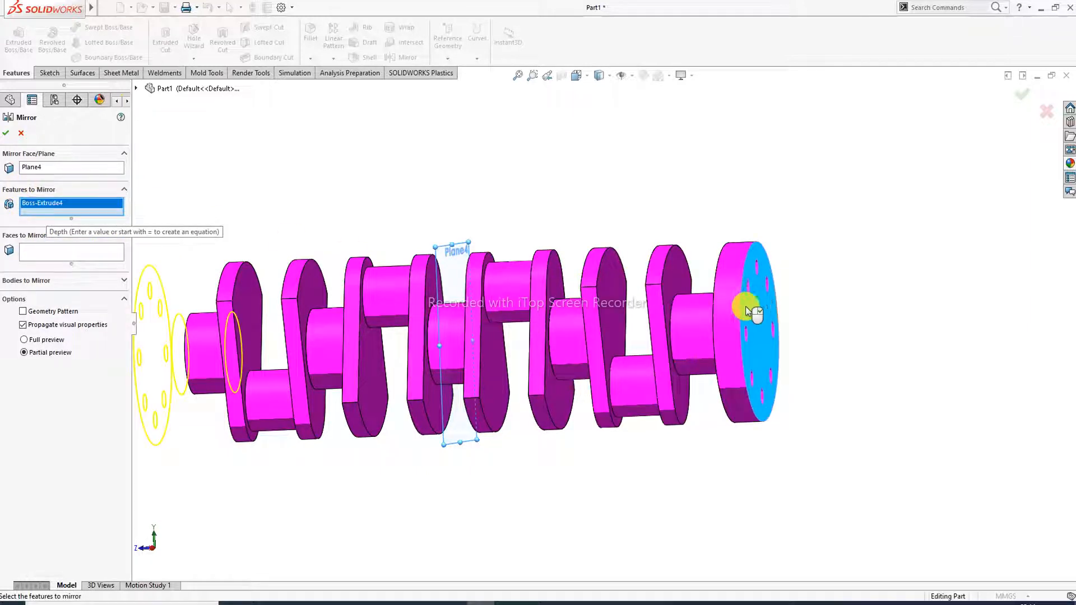
middle_drag(751, 311, 718, 315)
click(702, 313)
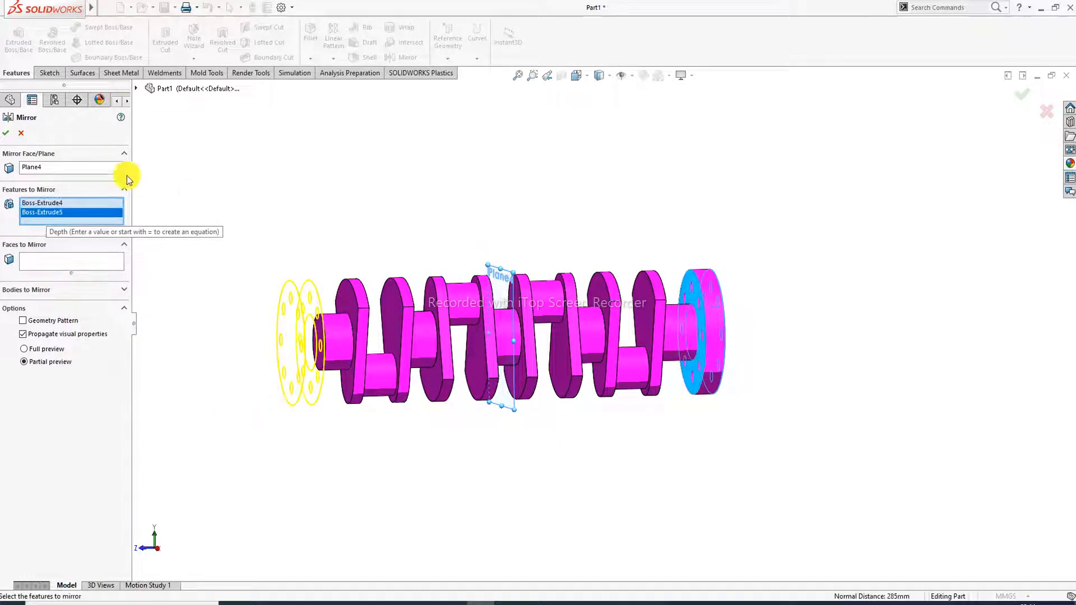
click(9, 133)
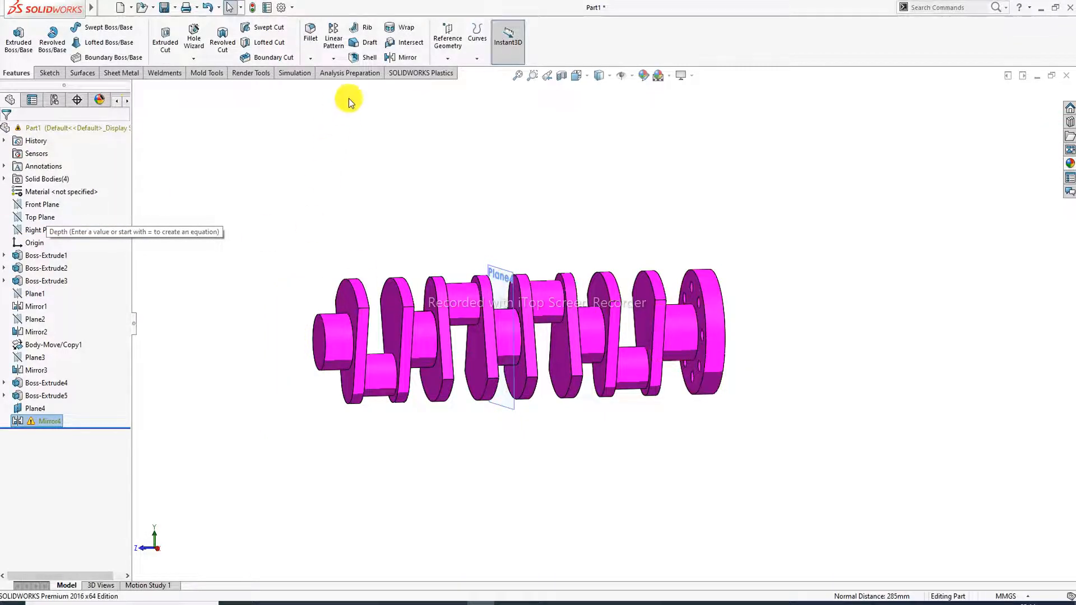
Try to mirror the Mirror4 feature about a flat face of the end flange.
click(413, 58)
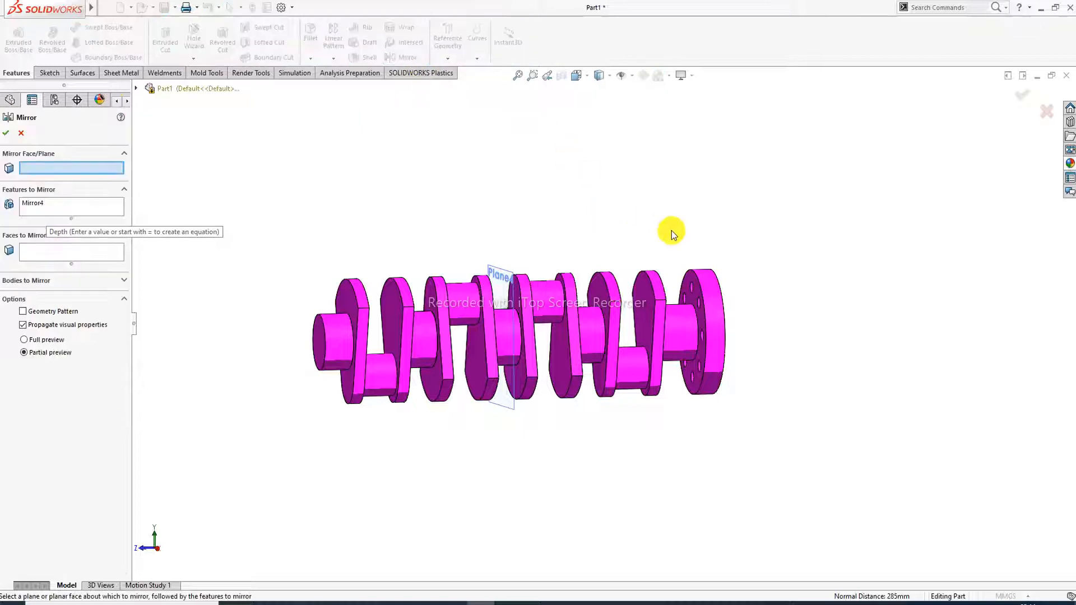
middle_drag(670, 230, 693, 339)
click(682, 322)
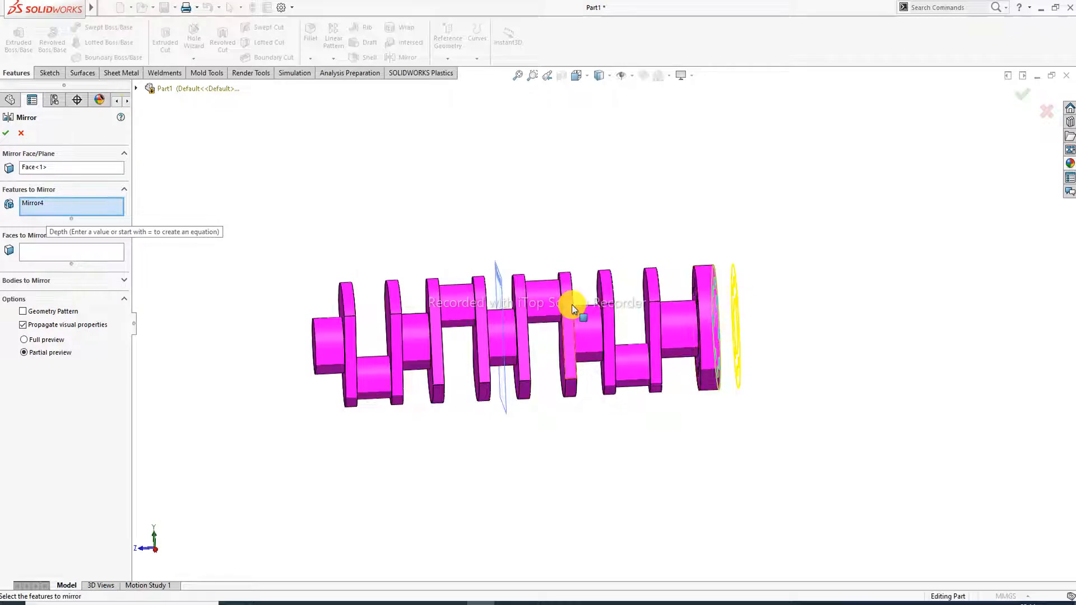
click(7, 134)
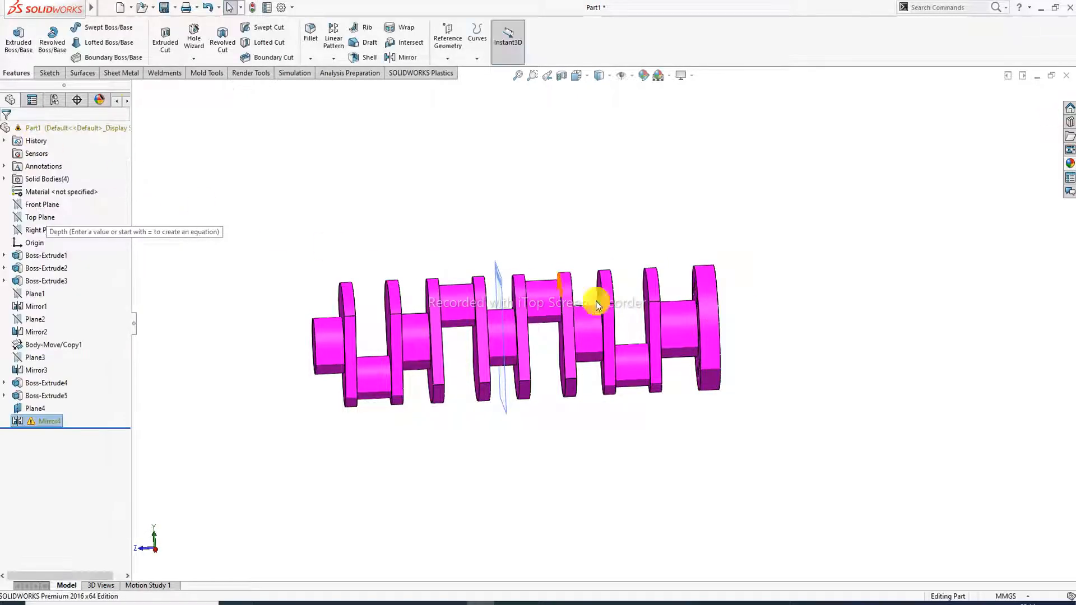
middle_drag(704, 319, 732, 283)
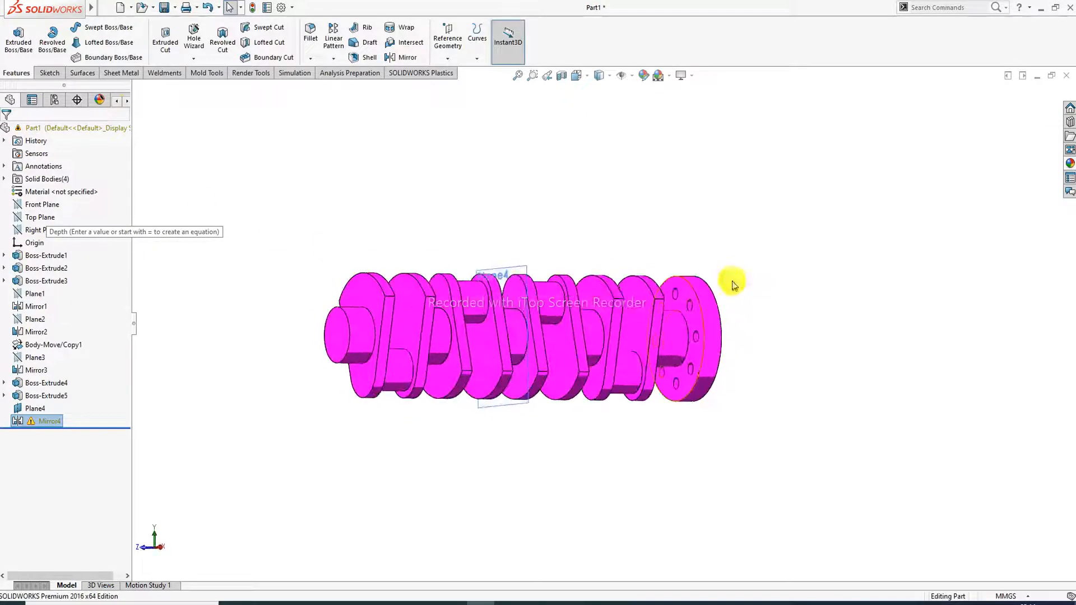
click(507, 272)
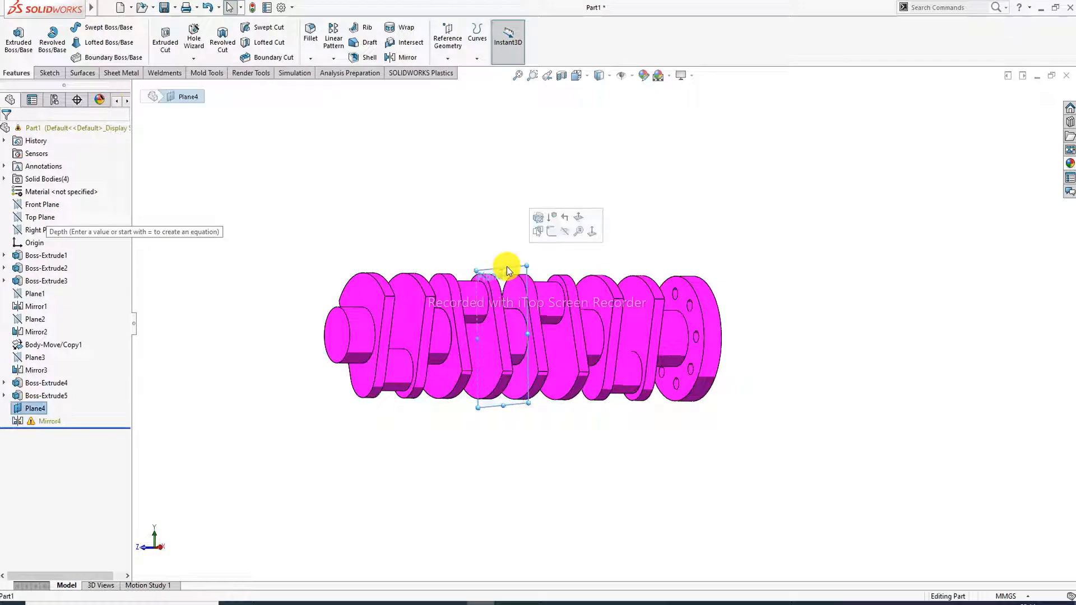
click(551, 235)
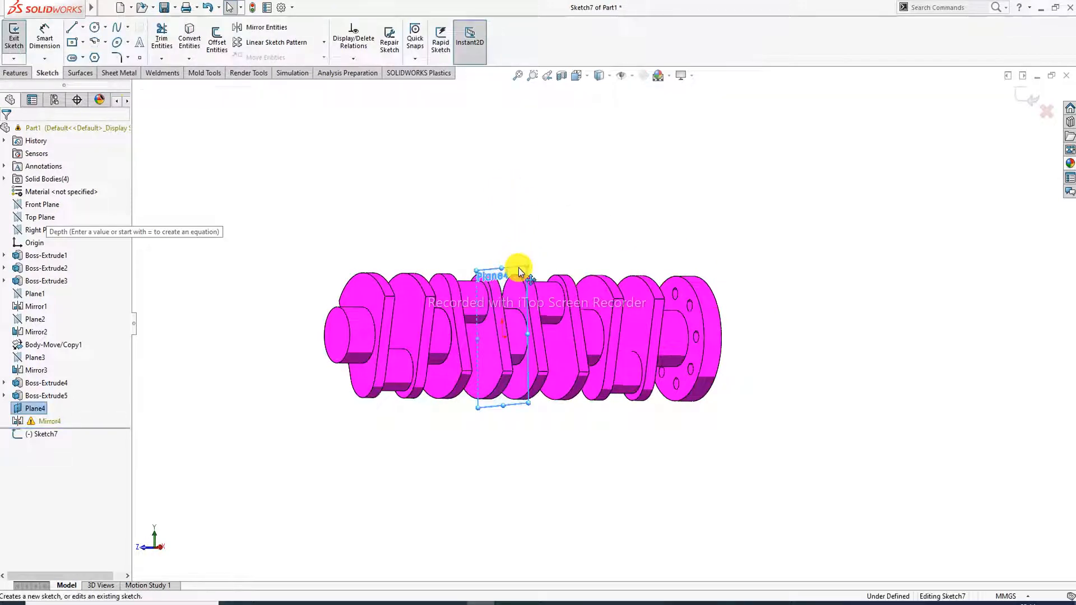
click(1030, 98)
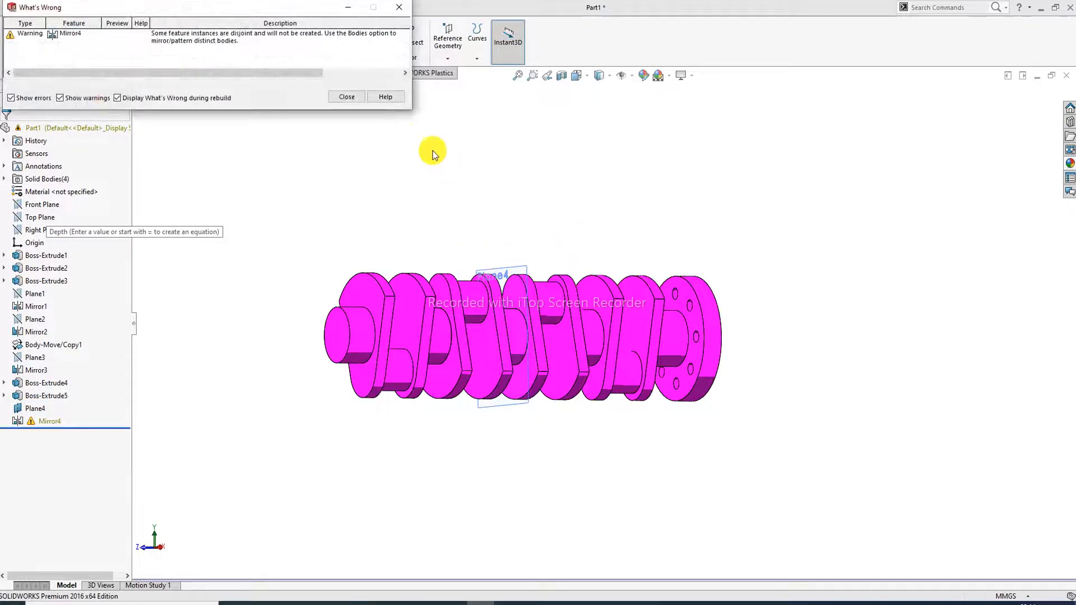
click(402, 8)
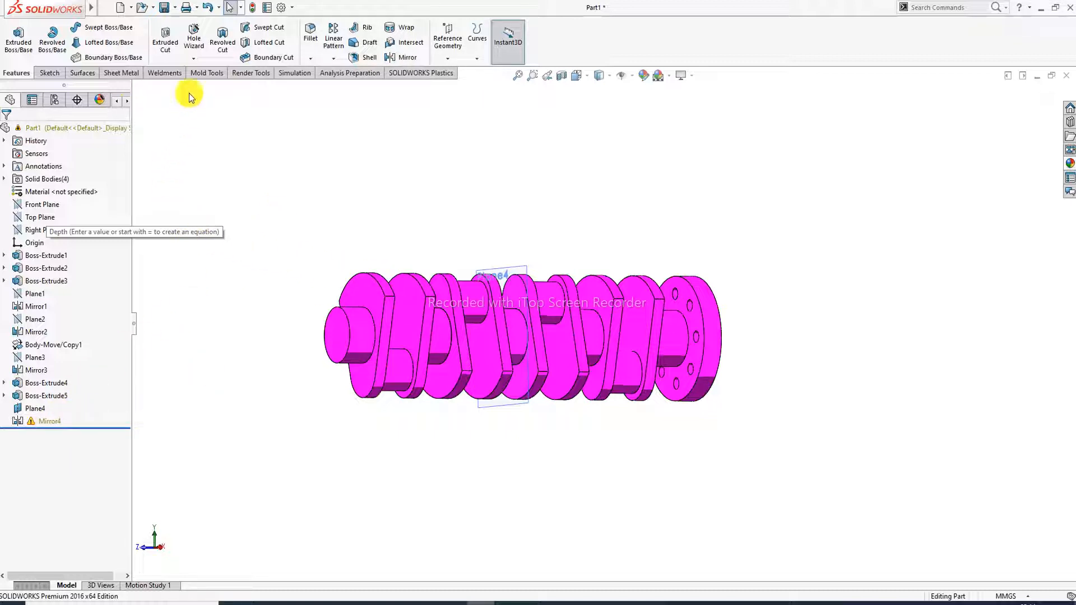
Undo the mirror of the flanged-end features and hide the mid-plane.
click(210, 7)
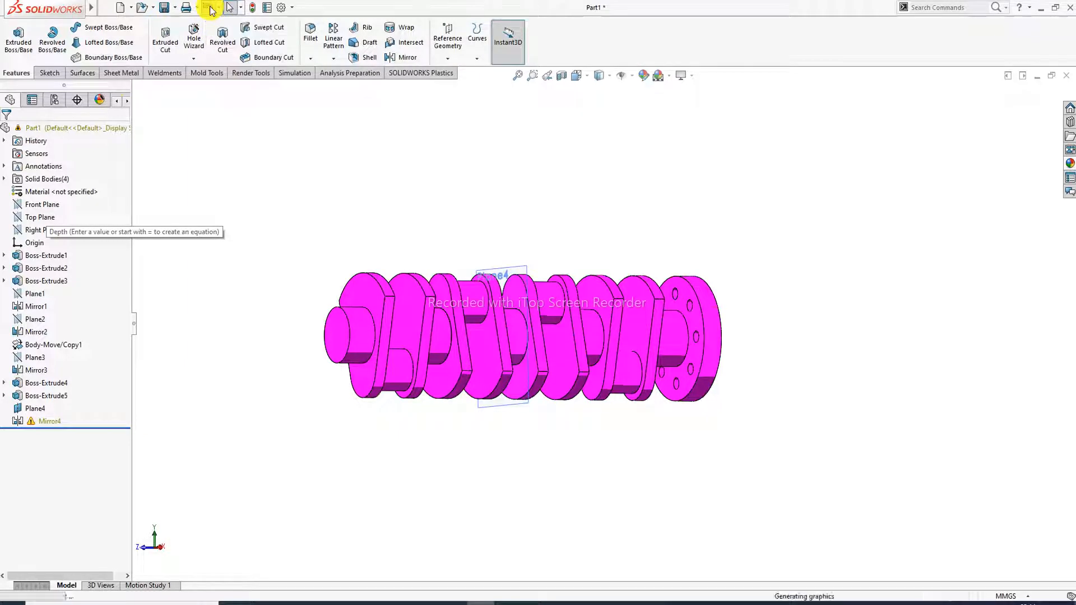
click(500, 272)
click(562, 233)
Open a sketch on the end face of the journal opposite the flange and convert that face's circular edge into it.
mouse_move(464, 343)
middle_down()
mouse_move(516, 319)
mouse_move(545, 343)
mouse_move(461, 346)
middle_up()
click(429, 352)
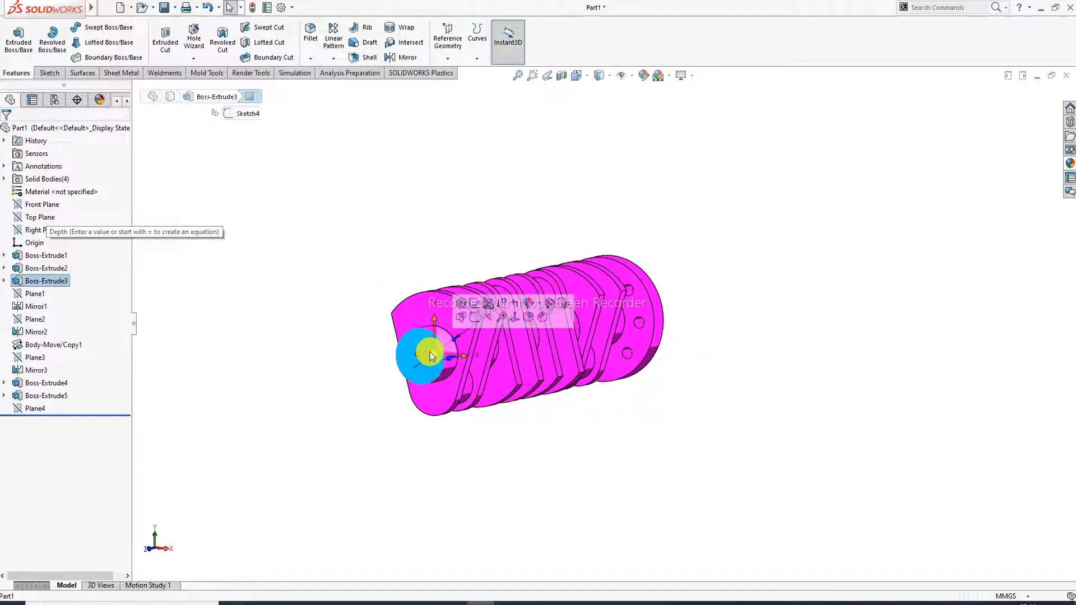
click(475, 318)
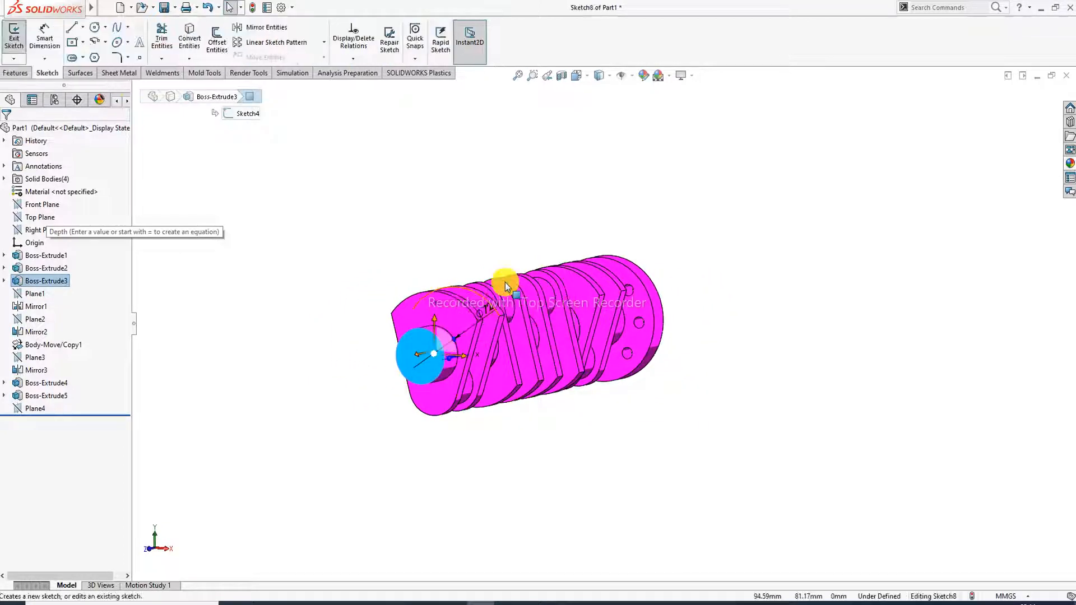
click(577, 76)
click(640, 141)
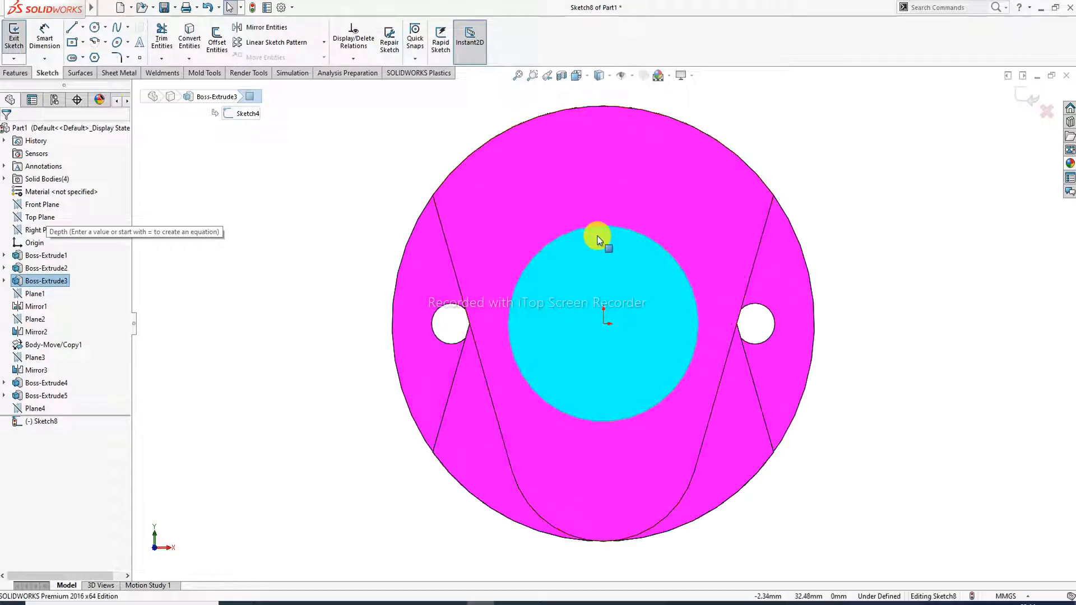
scroll(597, 238, up, 2)
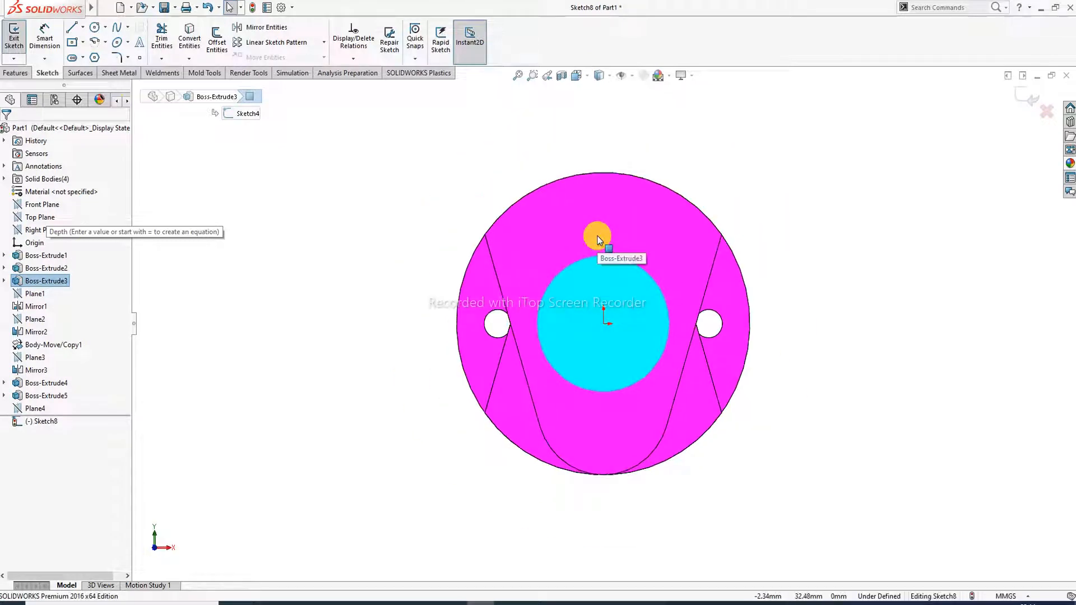
click(188, 44)
Extrude the converted circle 25 mm outward from the journal's end face, with Blind end condition and Merge result on.
middle_drag(380, 213, 442, 187)
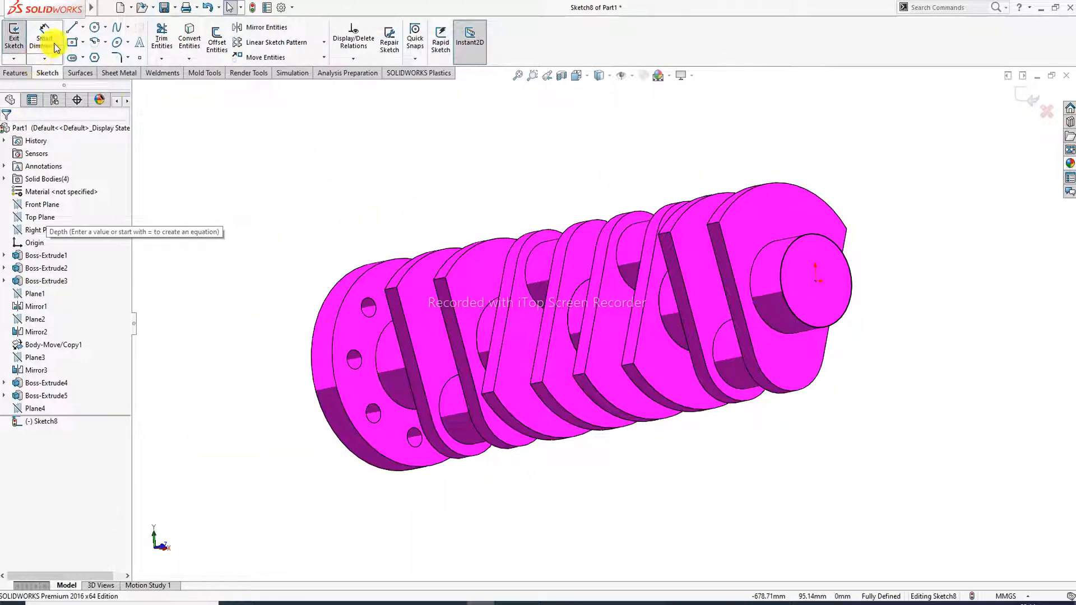
click(15, 73)
click(19, 38)
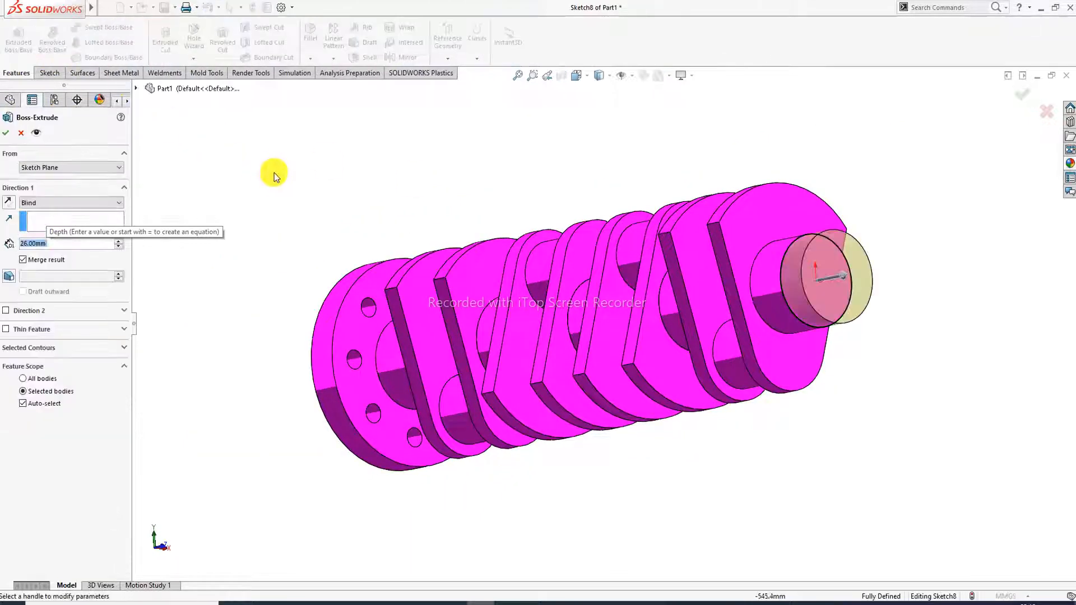
middle_drag(276, 174, 308, 204)
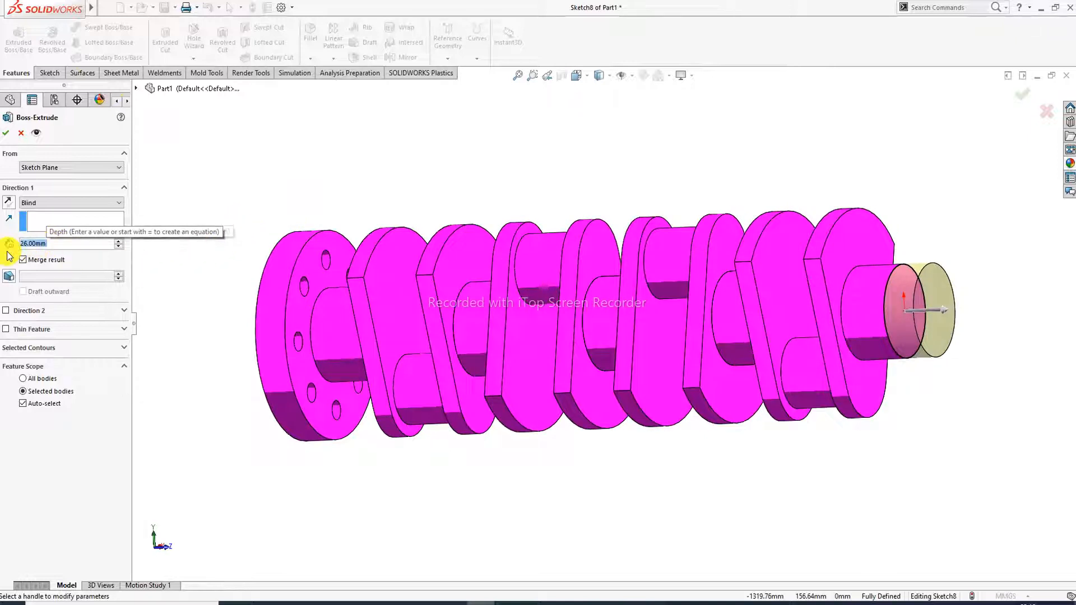
text(25)
key(Return)
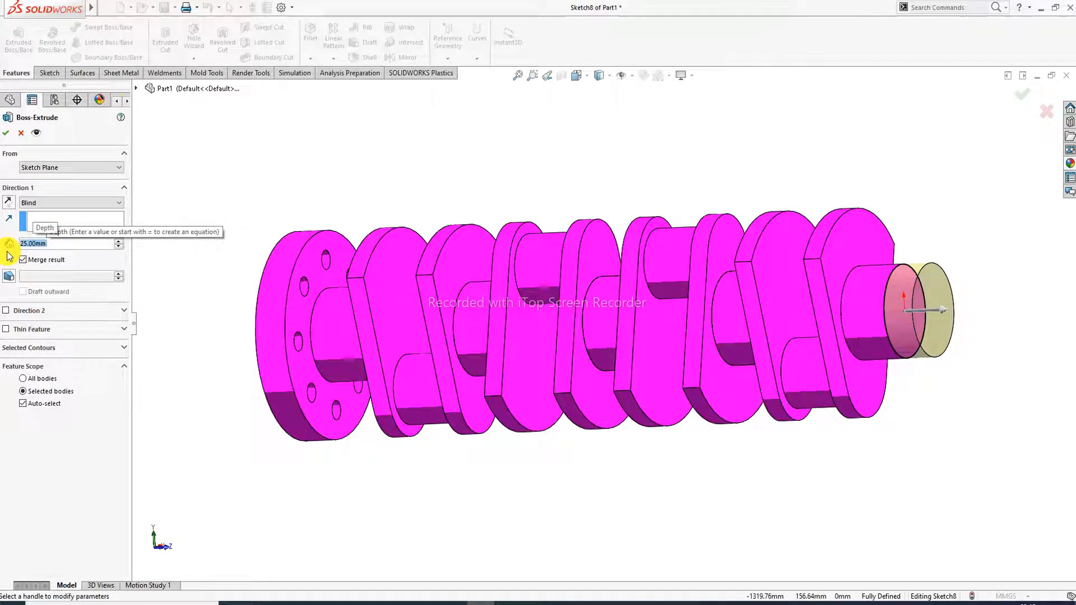
click(7, 134)
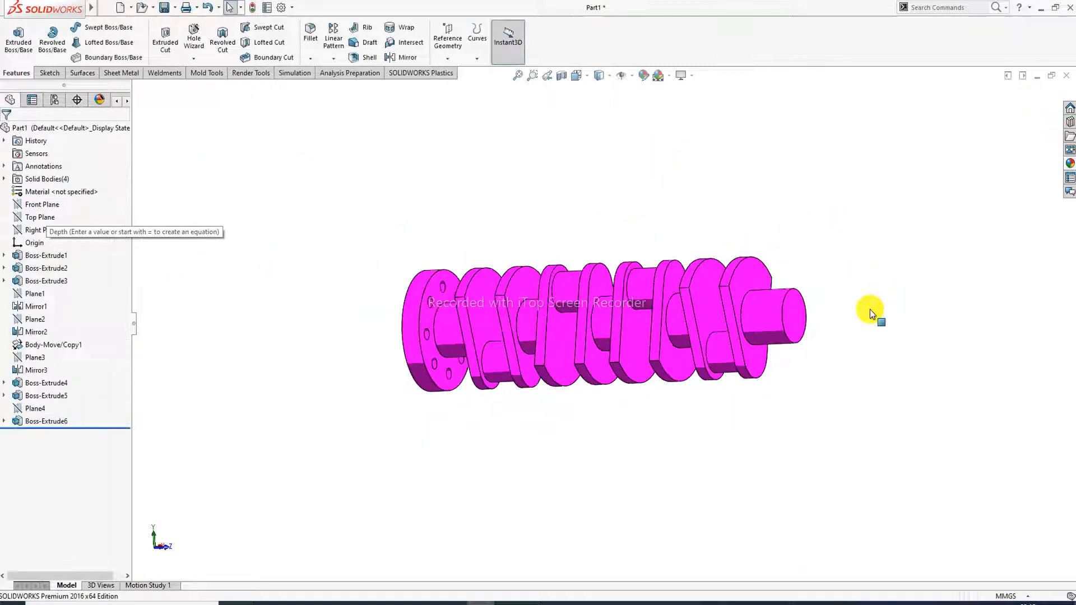
Open a sketch on the end face of the extended journal, viewed normal to that face.
click(797, 315)
click(841, 282)
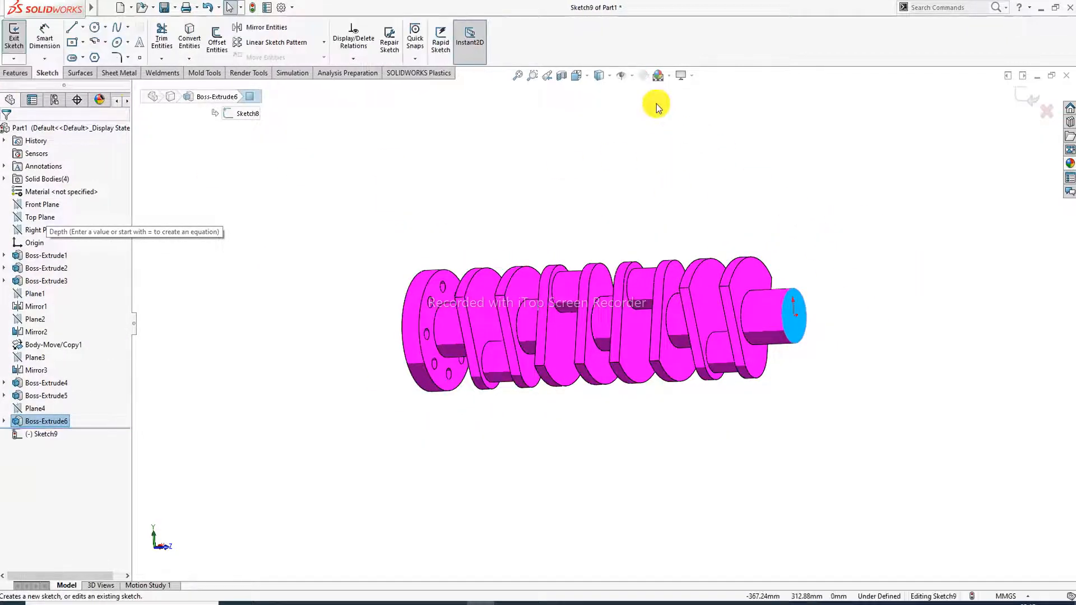
click(586, 76)
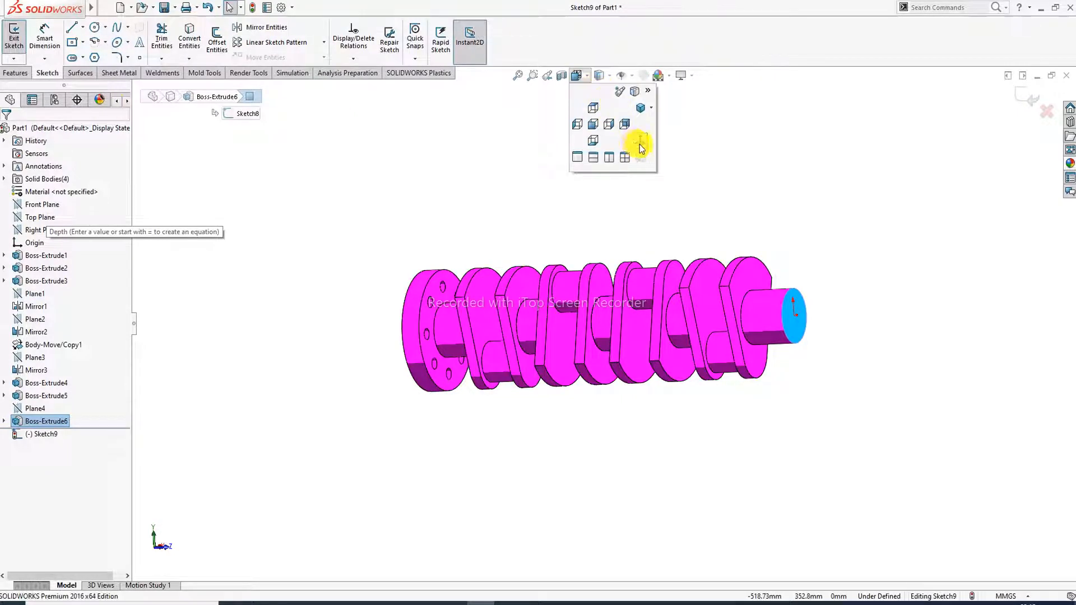
click(639, 143)
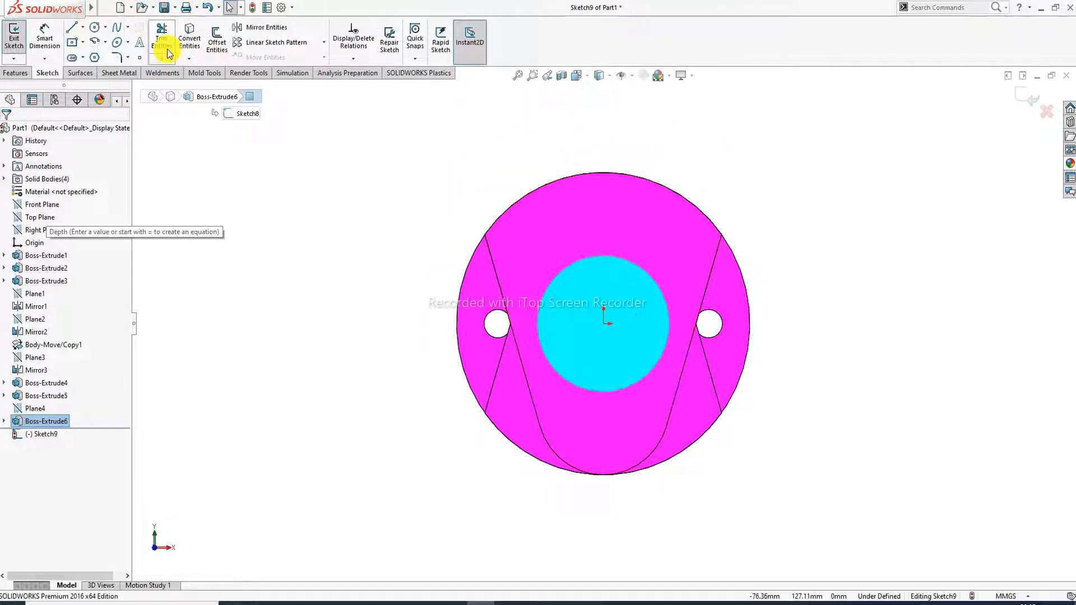
Draw three concentric circles centred on the sketch origin, with radii of about 100, 88 and 73 mm.
click(95, 28)
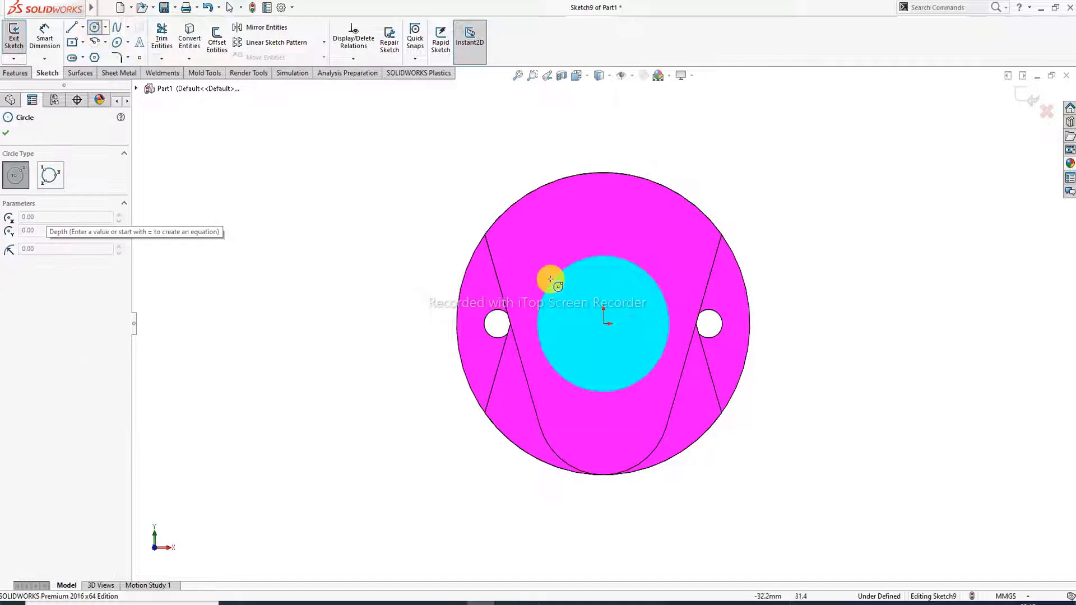
click(604, 325)
click(689, 158)
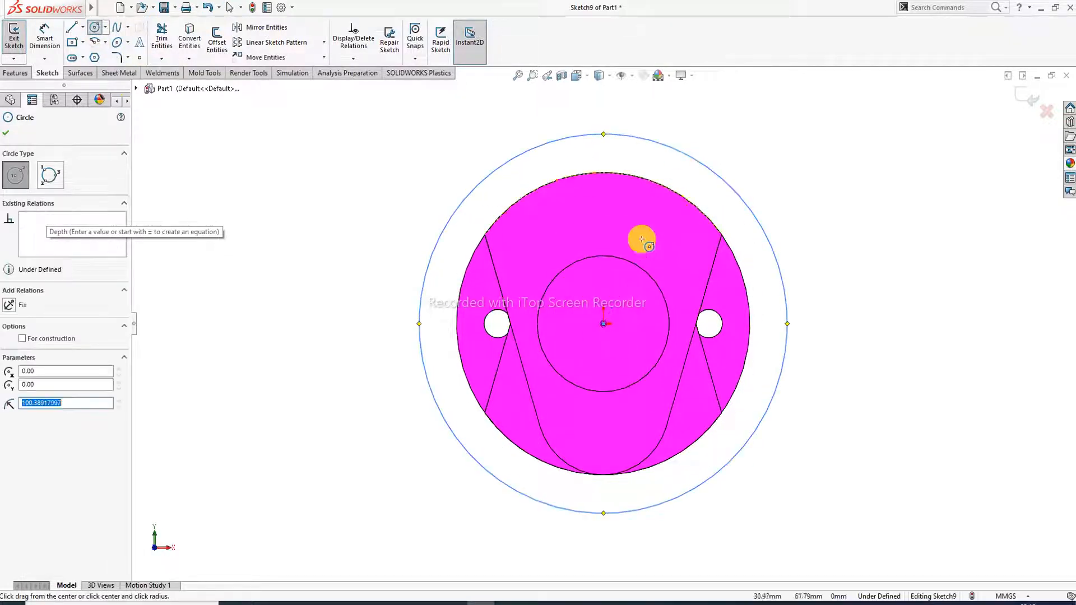
click(604, 325)
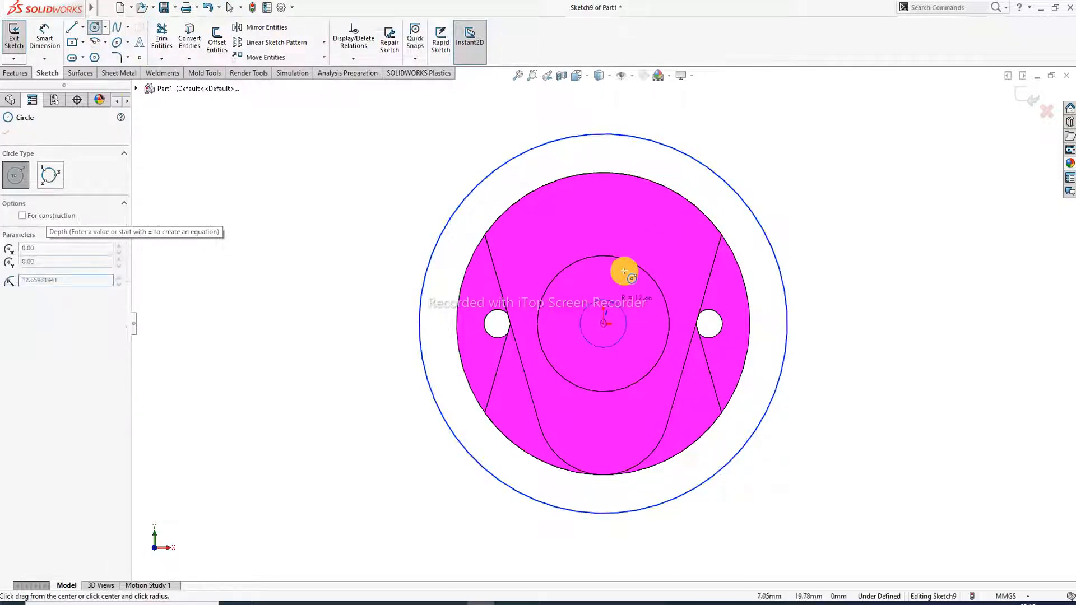
click(671, 170)
click(603, 324)
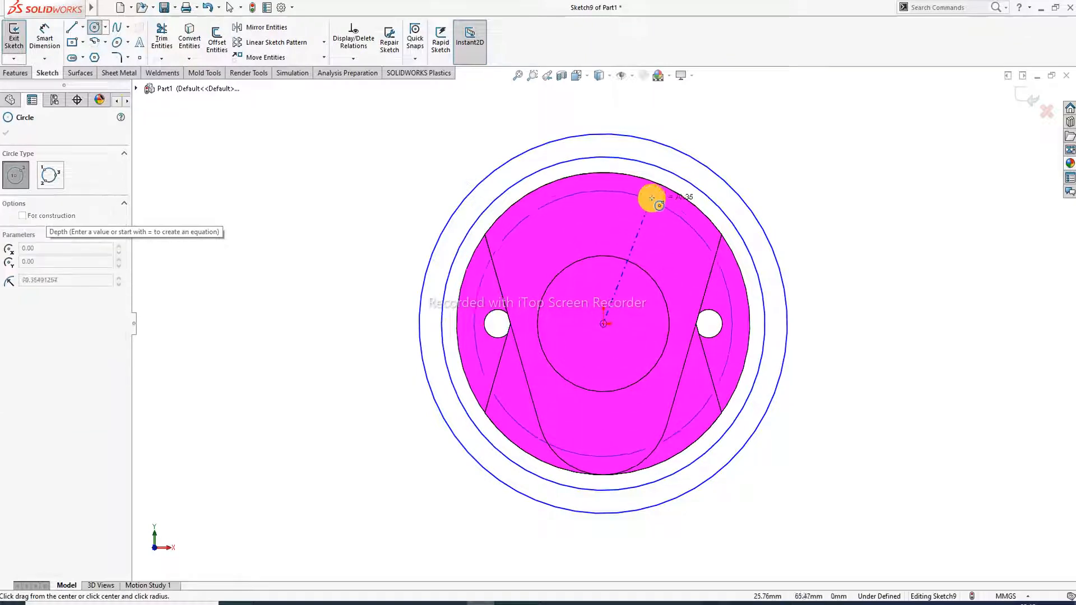
click(650, 195)
right_click(782, 138)
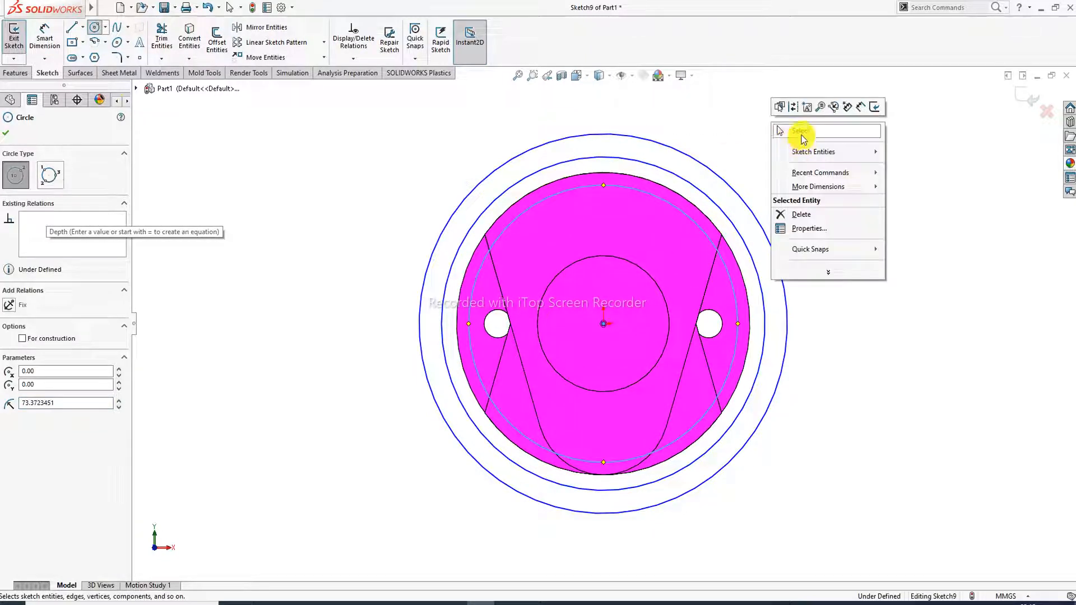
click(801, 136)
Dimension the outermost circle with a diameter of 160 mm.
mouse_move(734, 147)
middle_down()
mouse_move(728, 166)
mouse_move(748, 151)
middle_up()
click(45, 37)
scroll(807, 130, up, 2)
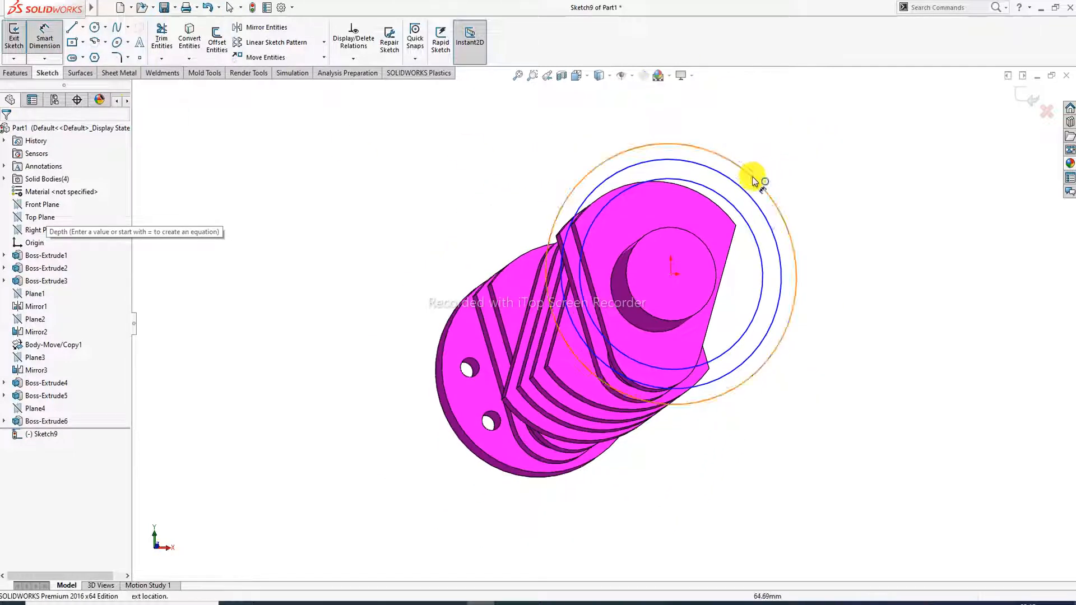
click(756, 176)
click(782, 135)
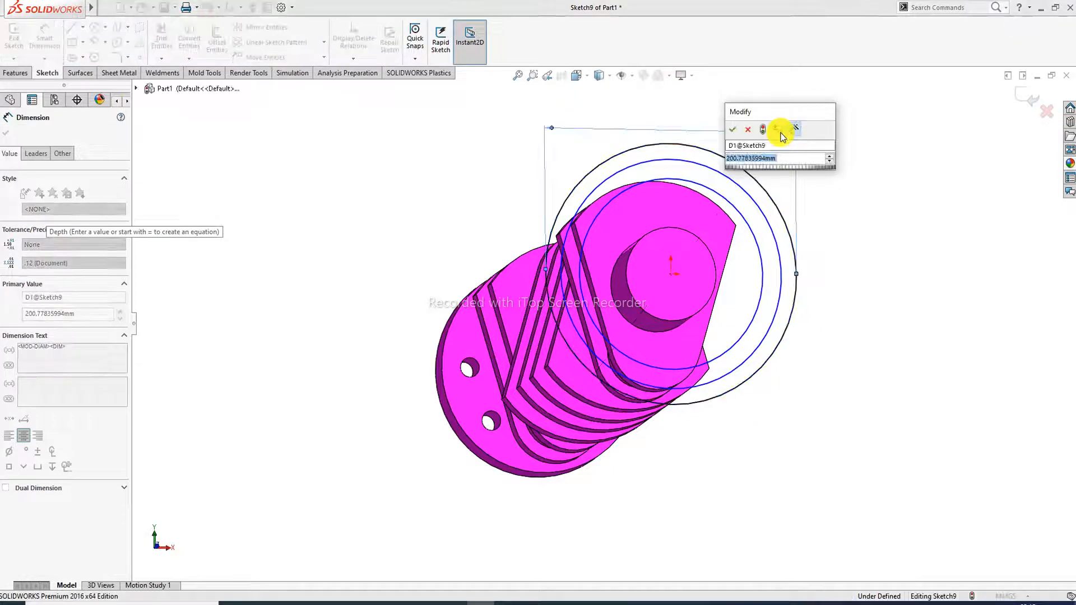
text(160)
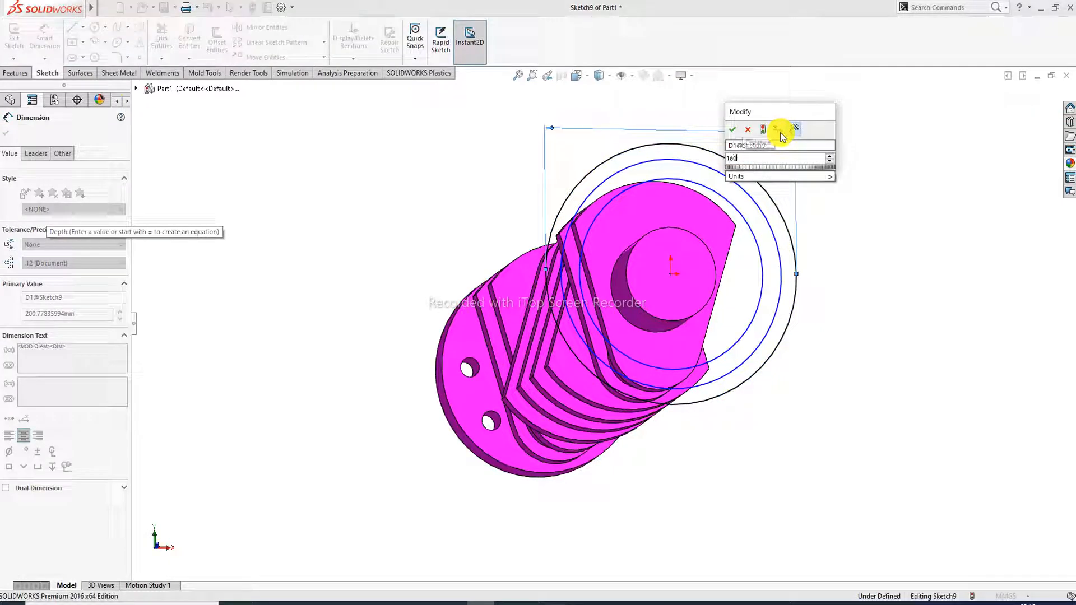
key(Return)
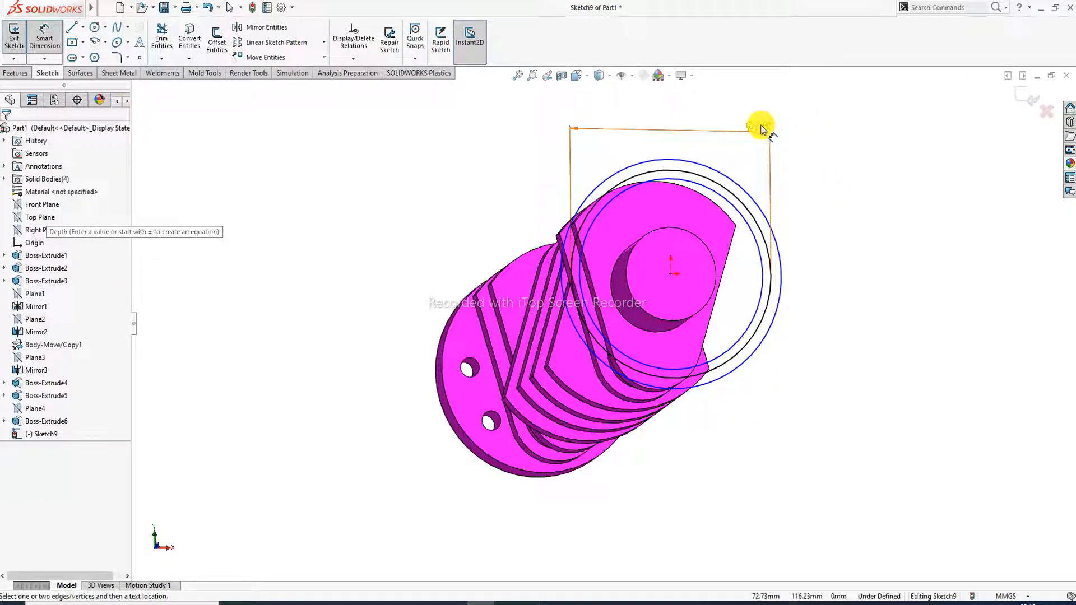
right_click(816, 149)
click(835, 169)
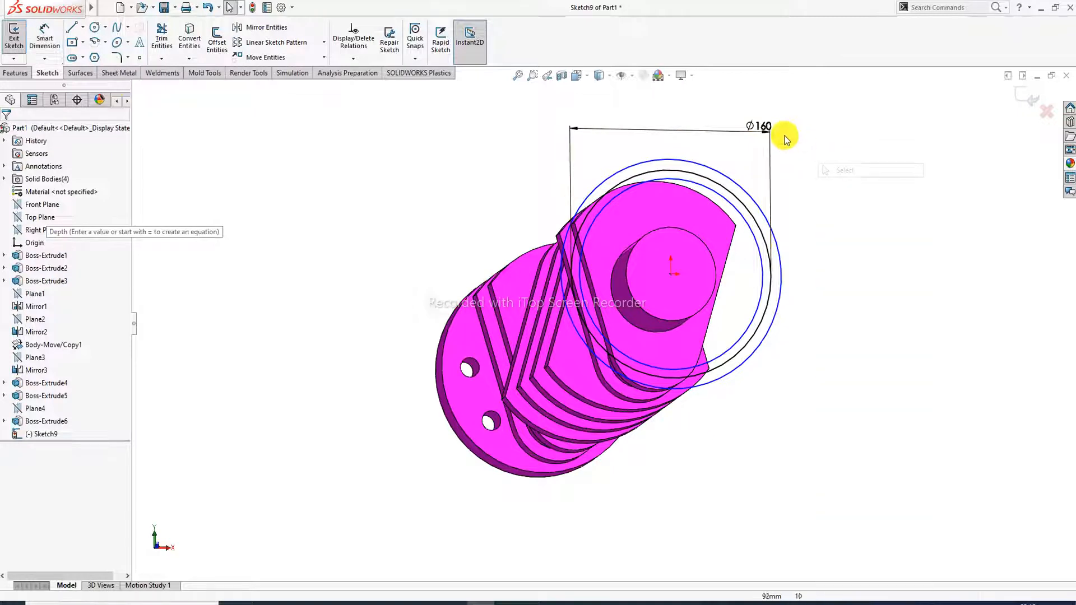
Try to edit the 160 mm diameter dimension in place, dismiss the edit and delete the dimension.
click(760, 129)
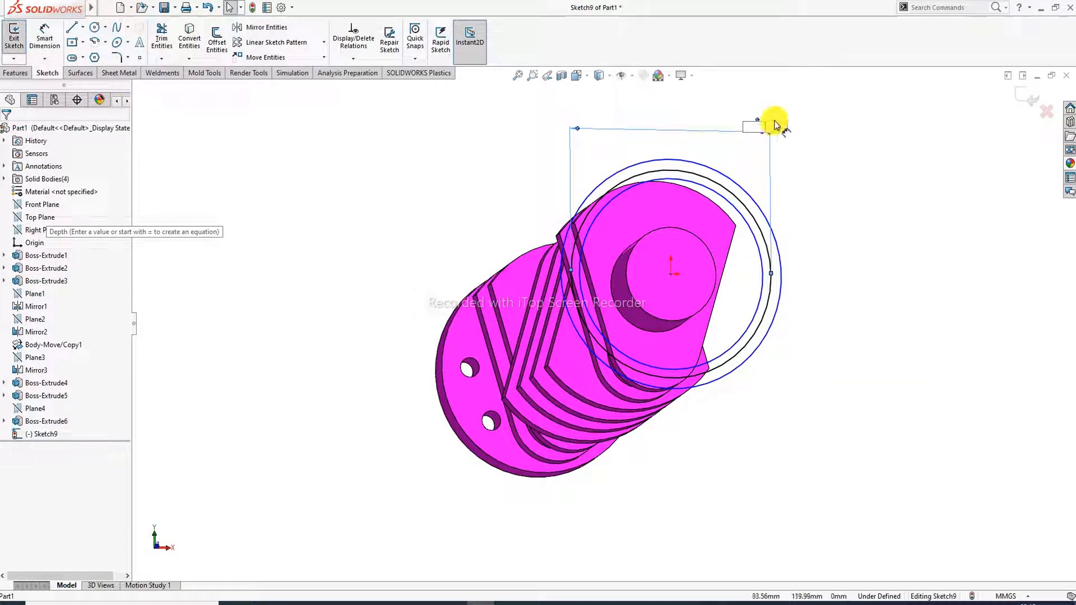
click(821, 129)
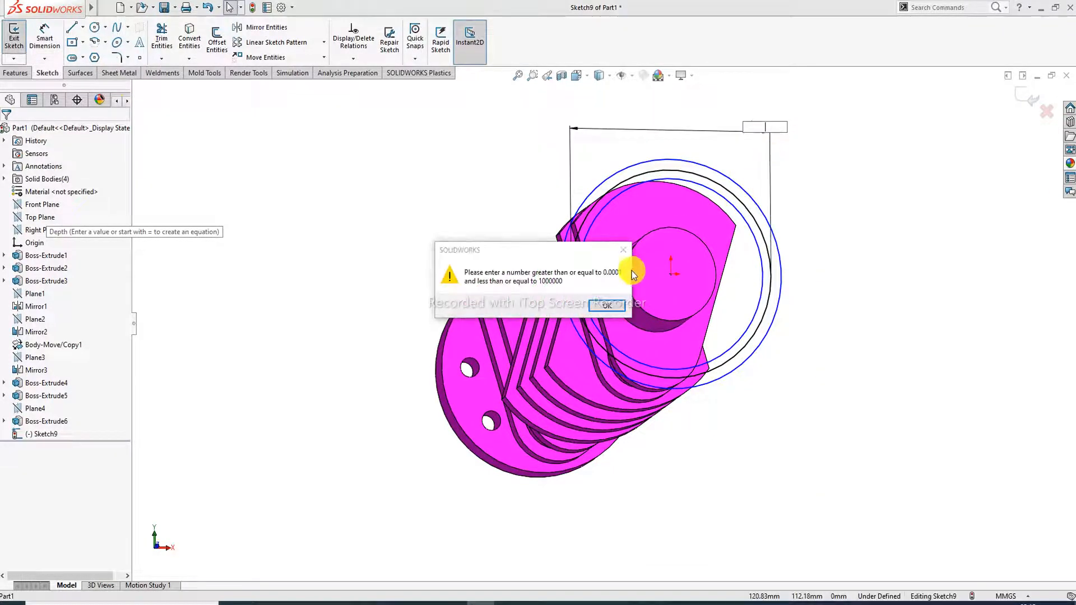
click(625, 247)
click(710, 131)
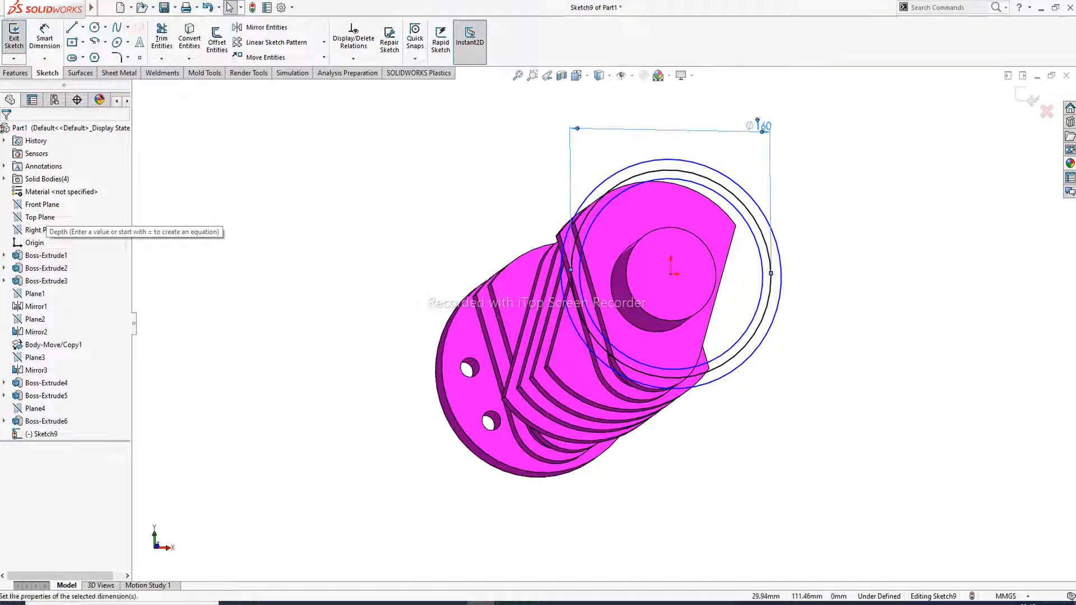
key(Delete)
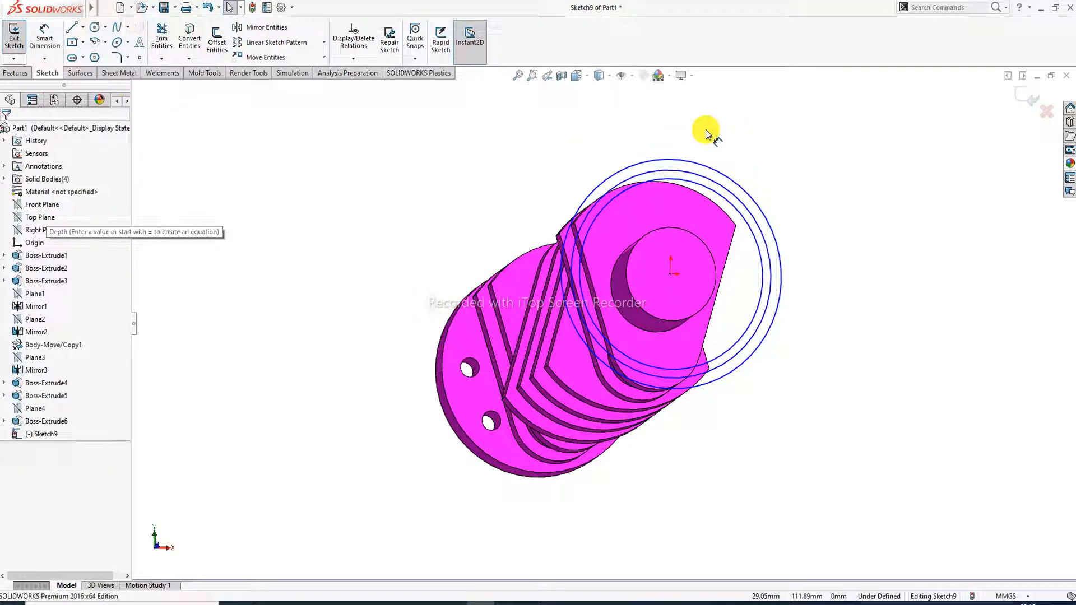
Dimension the circle that is about 176 mm across and set its diameter to 160 mm.
click(45, 35)
click(742, 187)
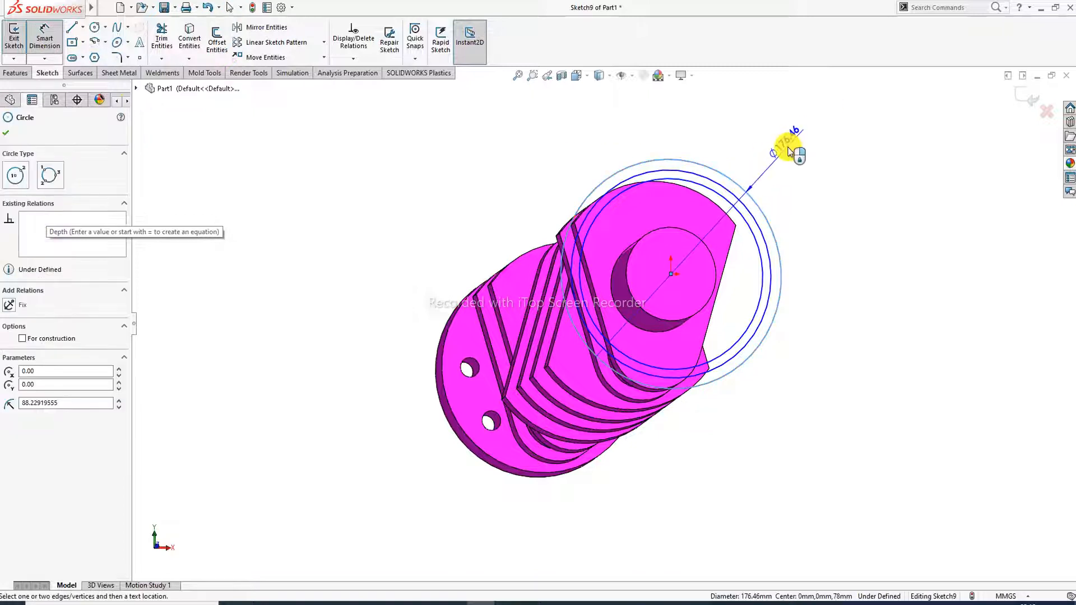
click(787, 149)
text(160)
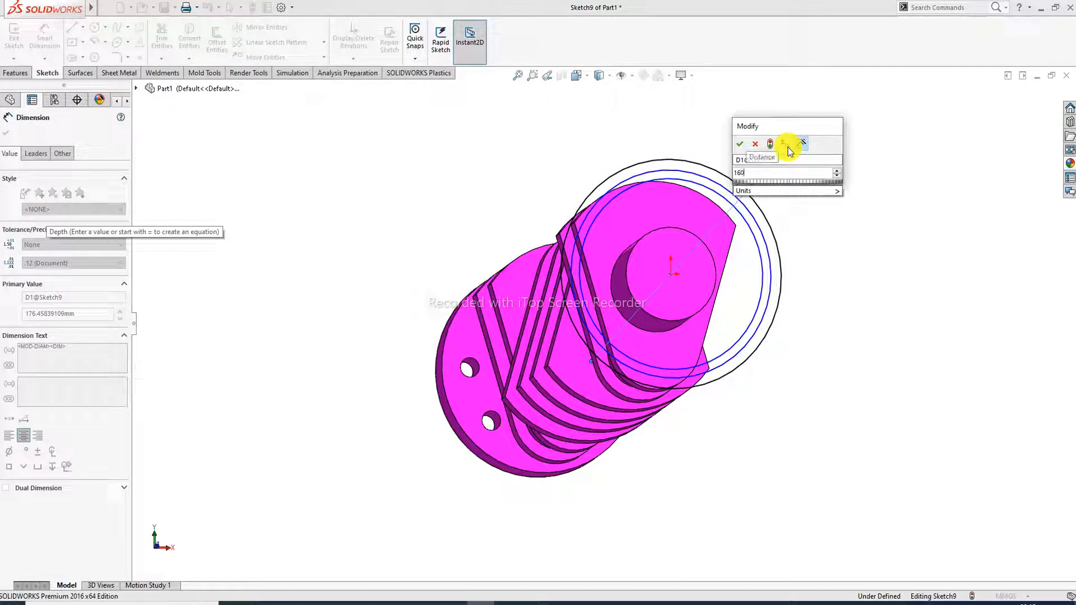
key(Return)
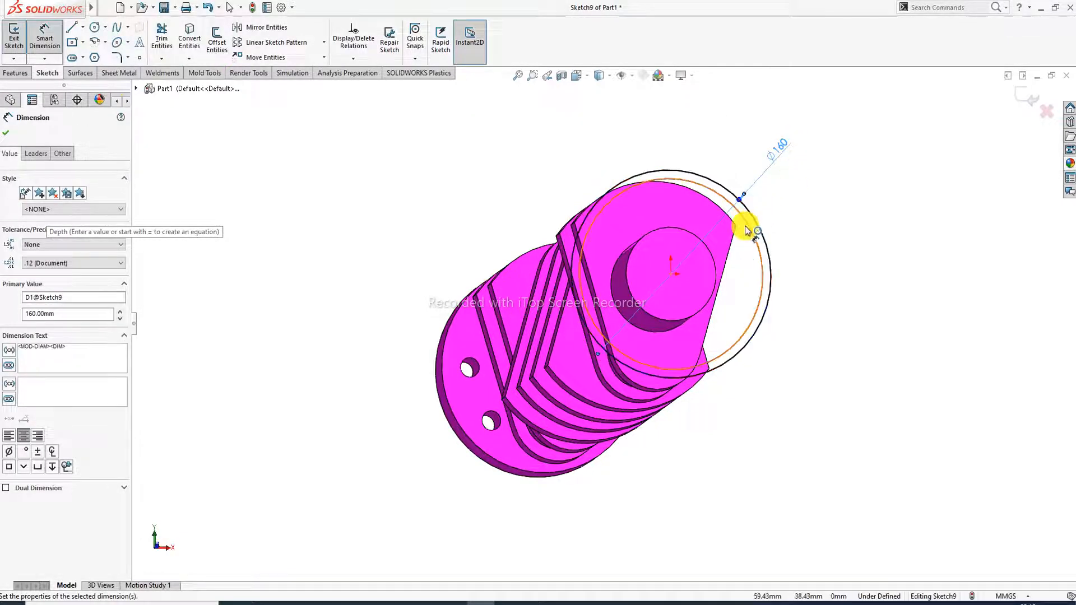
Dimension the innermost sketch circle with a diameter of 148 mm.
click(748, 225)
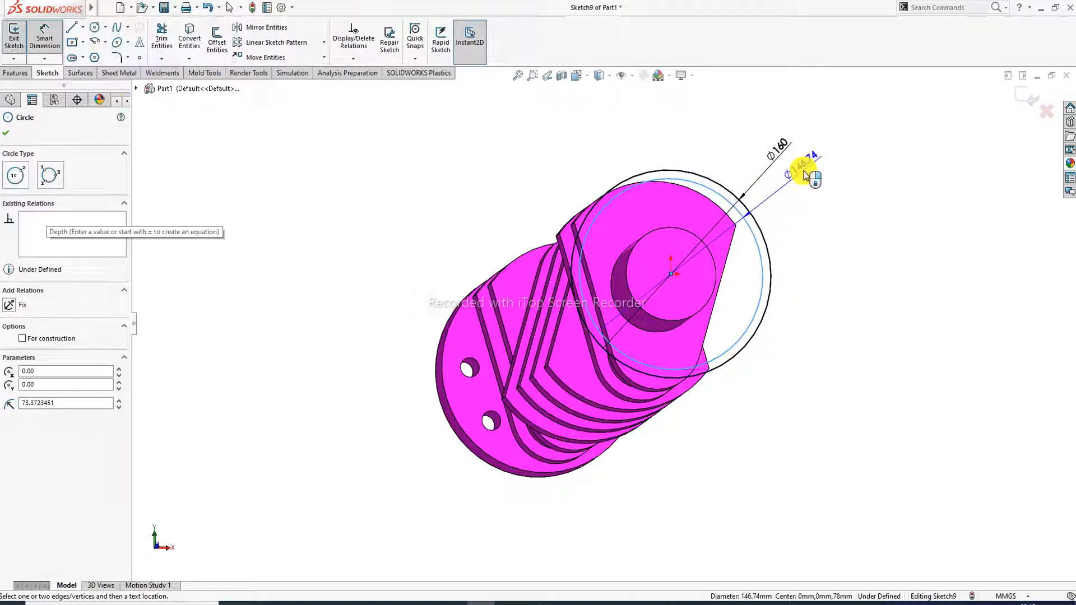
click(805, 176)
text(148)
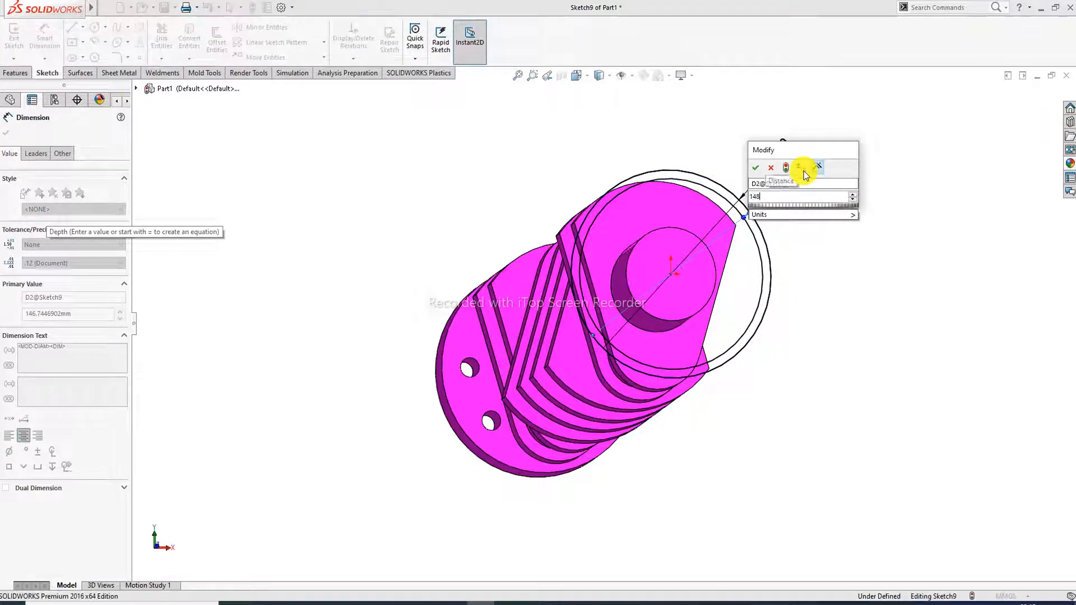
key(Return)
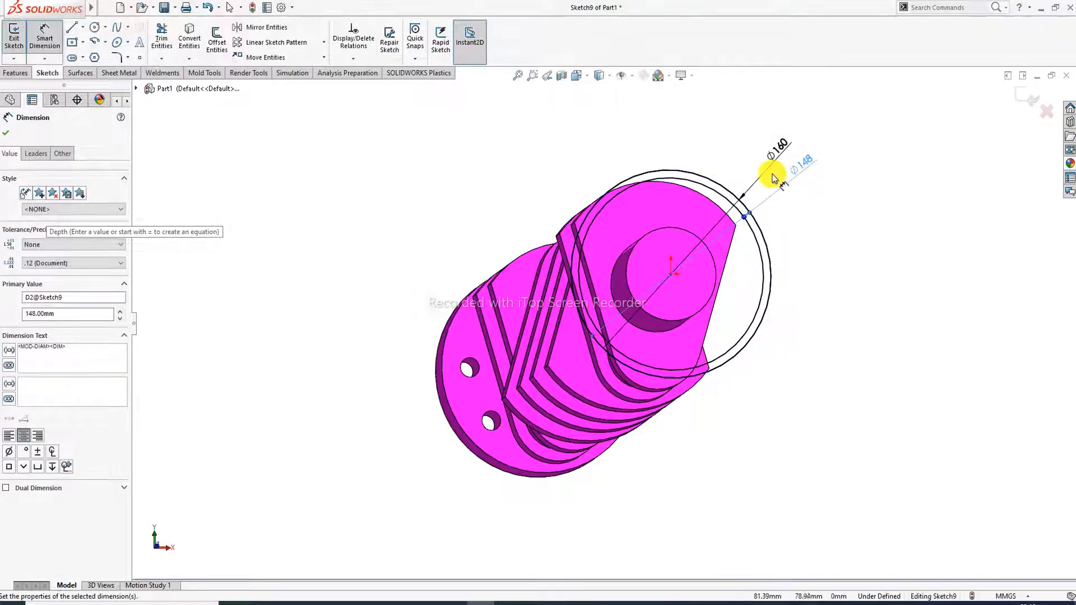
Examine how the 160 mm and 148 mm circles line up with the webs and the far flange, head-on and at an angle.
mouse_move(773, 163)
middle_down()
mouse_move(751, 243)
mouse_move(747, 207)
mouse_move(653, 279)
mouse_move(760, 235)
mouse_move(751, 255)
mouse_move(754, 220)
mouse_move(704, 261)
mouse_move(657, 251)
middle_up()
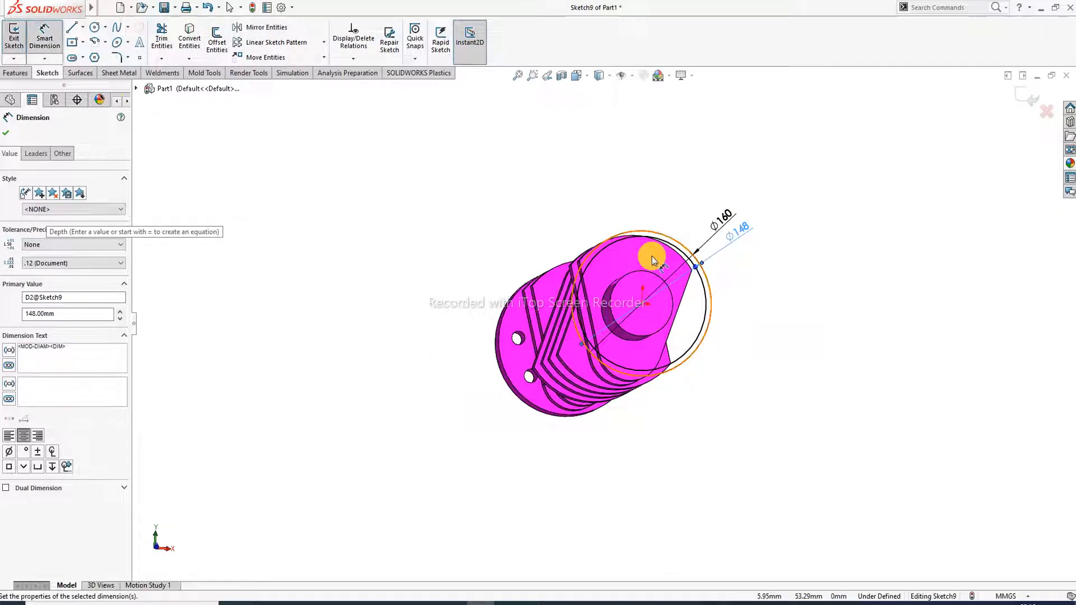
scroll(643, 263, down, 2)
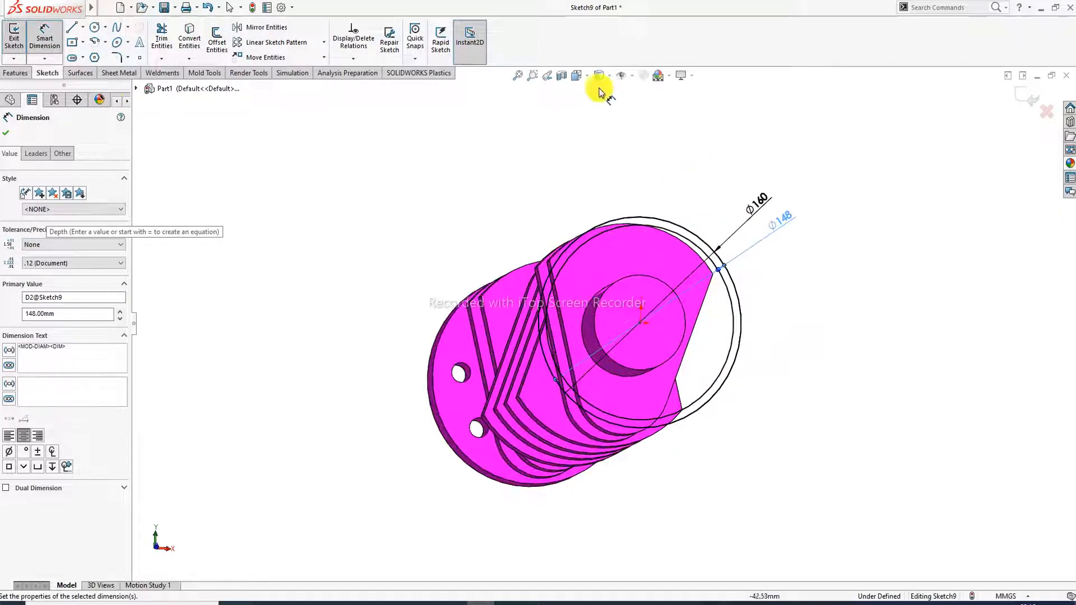
click(577, 75)
click(647, 142)
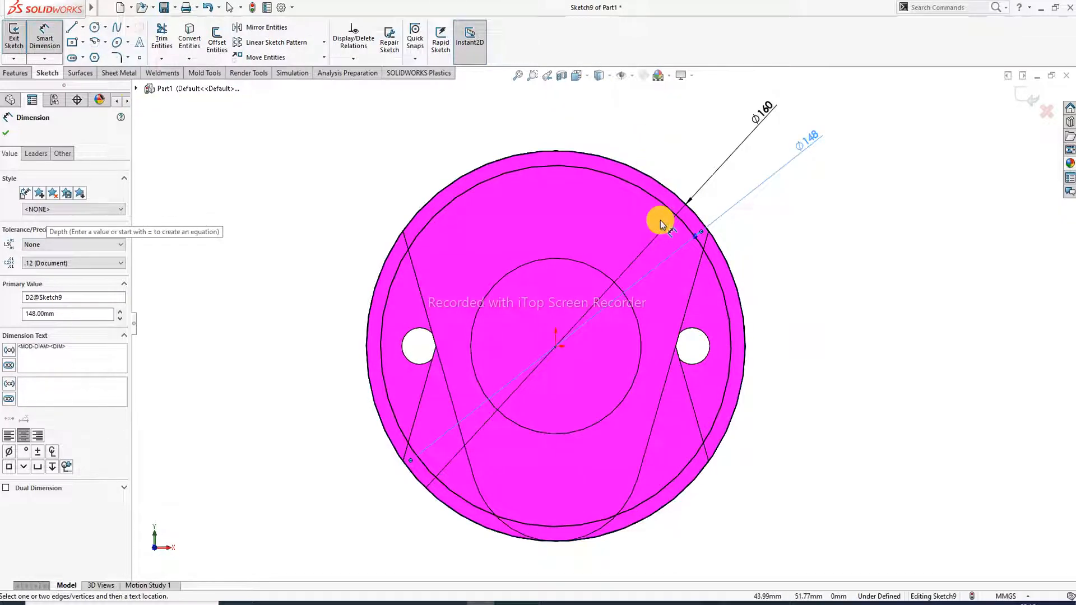
scroll(658, 247, up, 2)
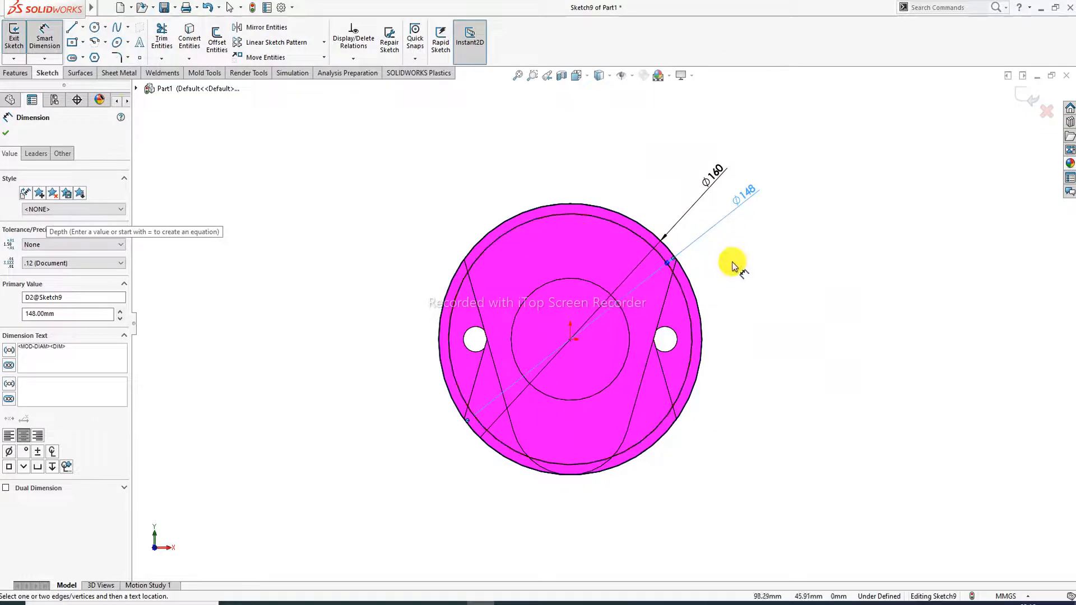
middle_drag(739, 270, 749, 212)
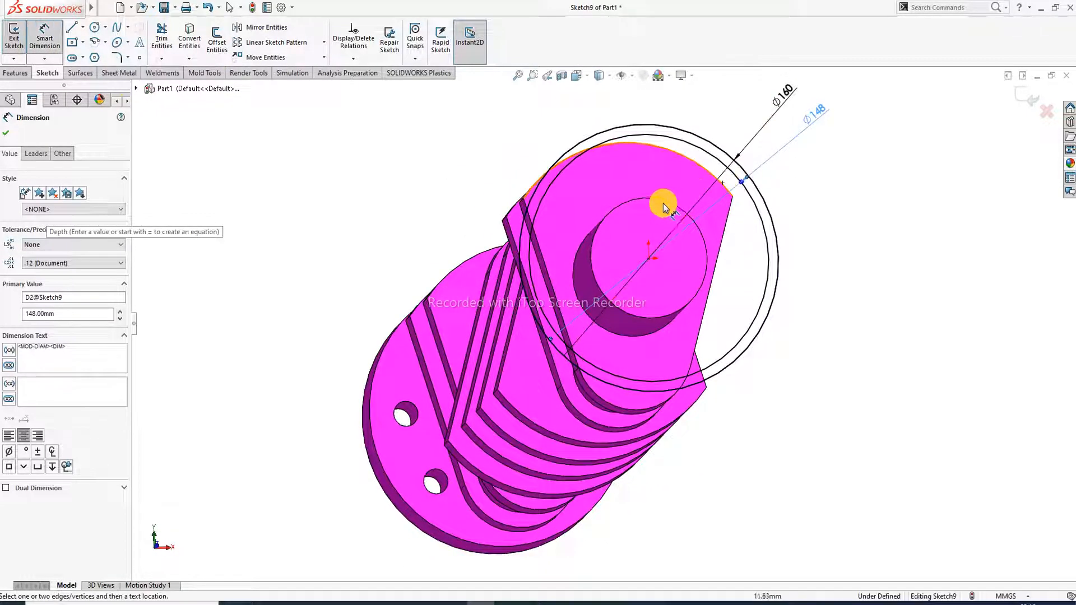
middle_drag(660, 161, 772, 217)
scroll(768, 220, up, 2)
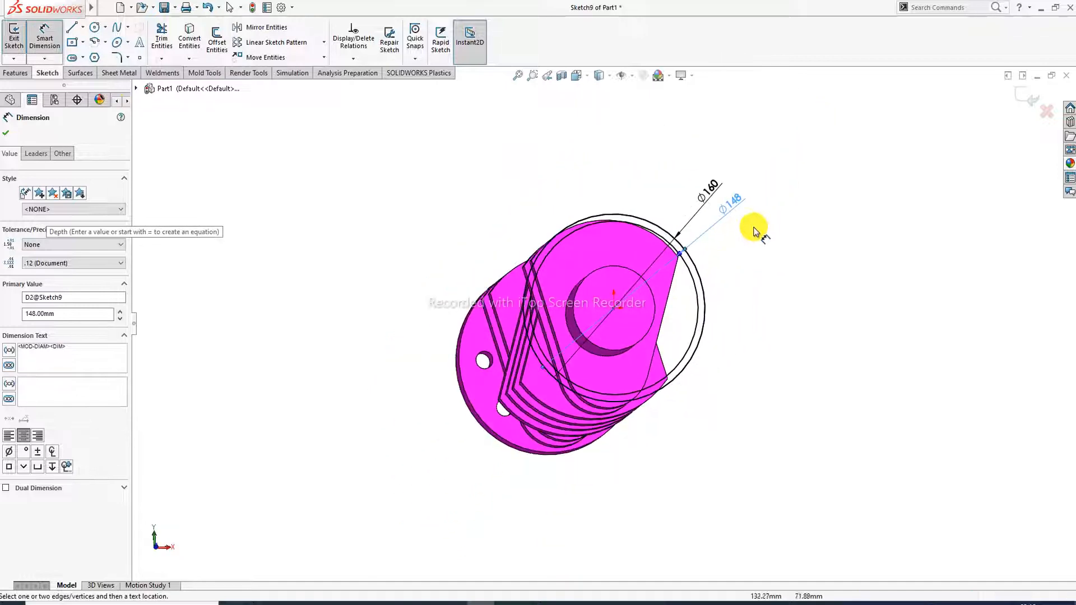
click(746, 238)
right_click(501, 201)
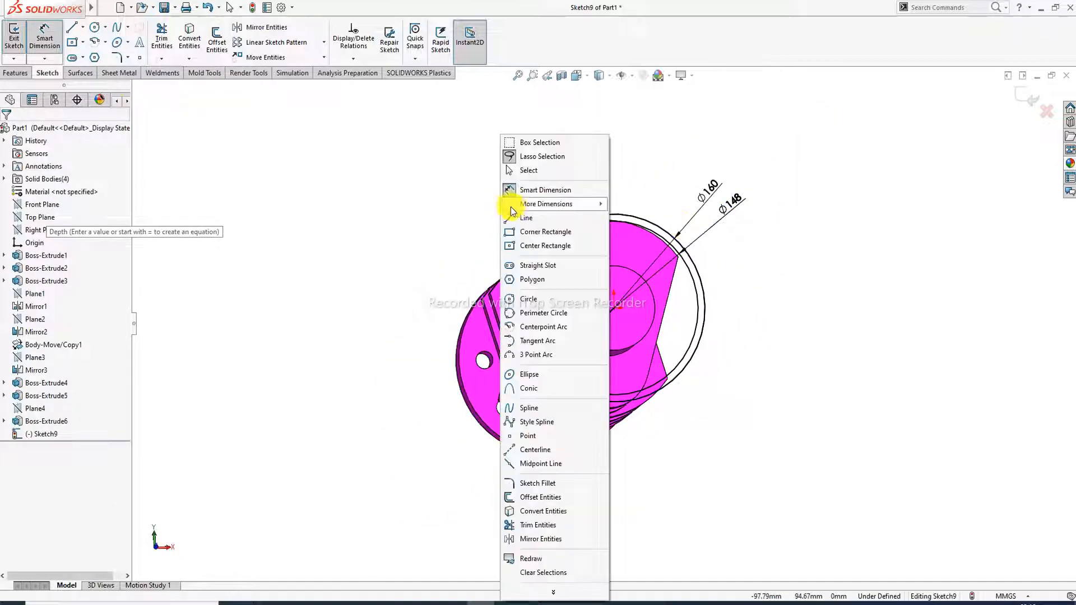
Sketch a circle about 115 mm in diameter centred on the origin, concentric with the 148 mm and 160 mm circles.
click(539, 173)
click(95, 27)
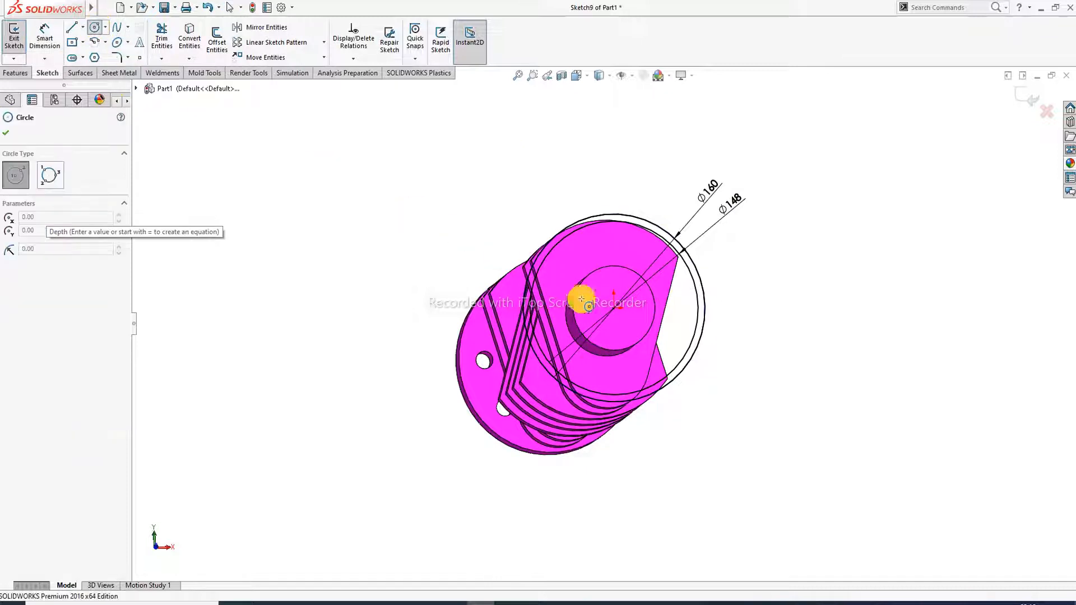
click(583, 75)
click(645, 143)
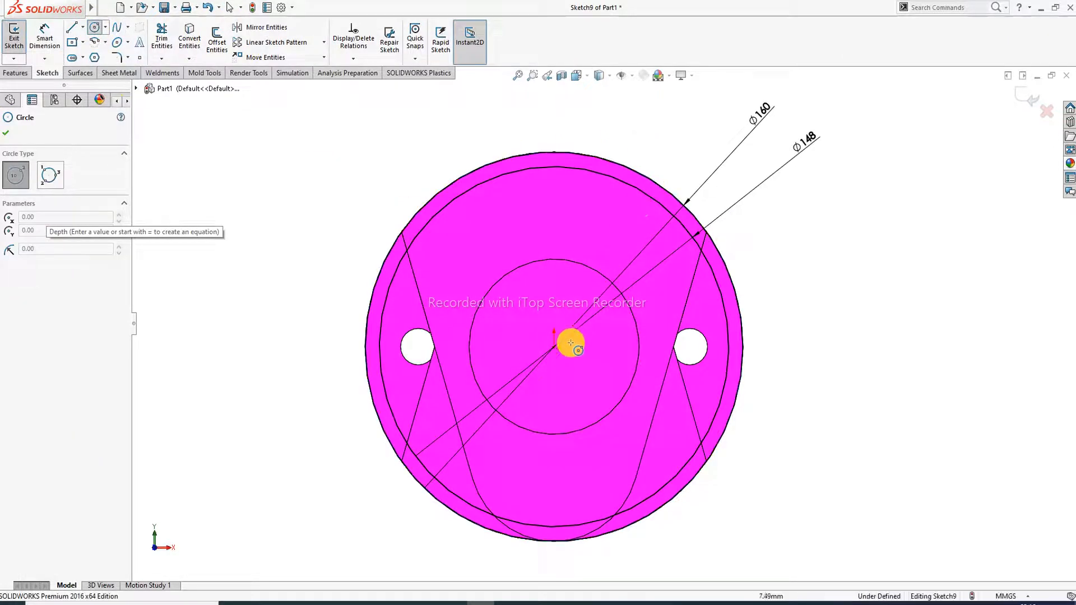
click(553, 349)
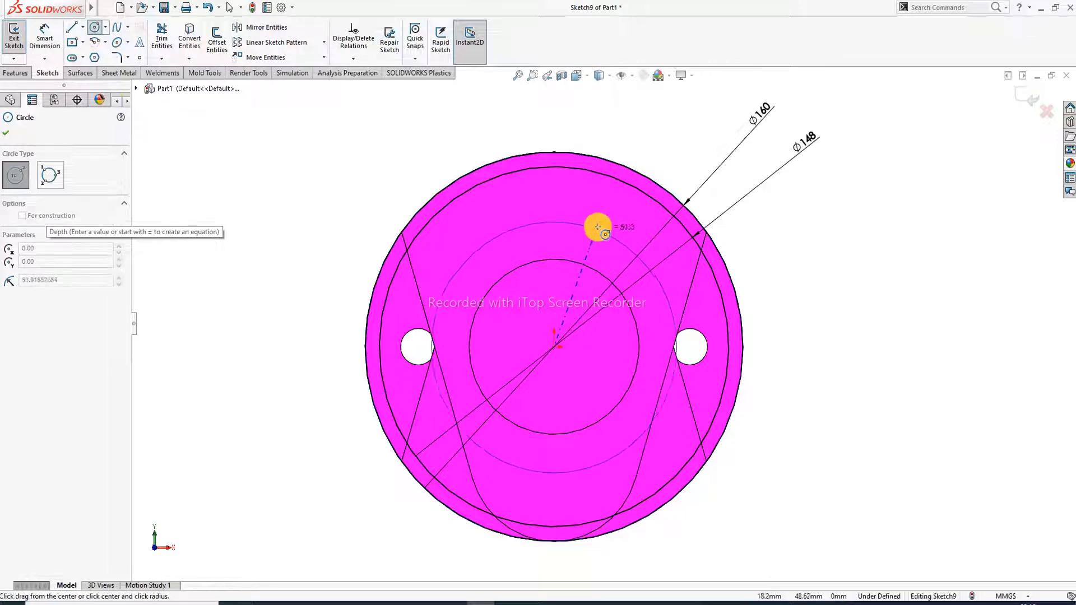
click(605, 217)
right_click(699, 132)
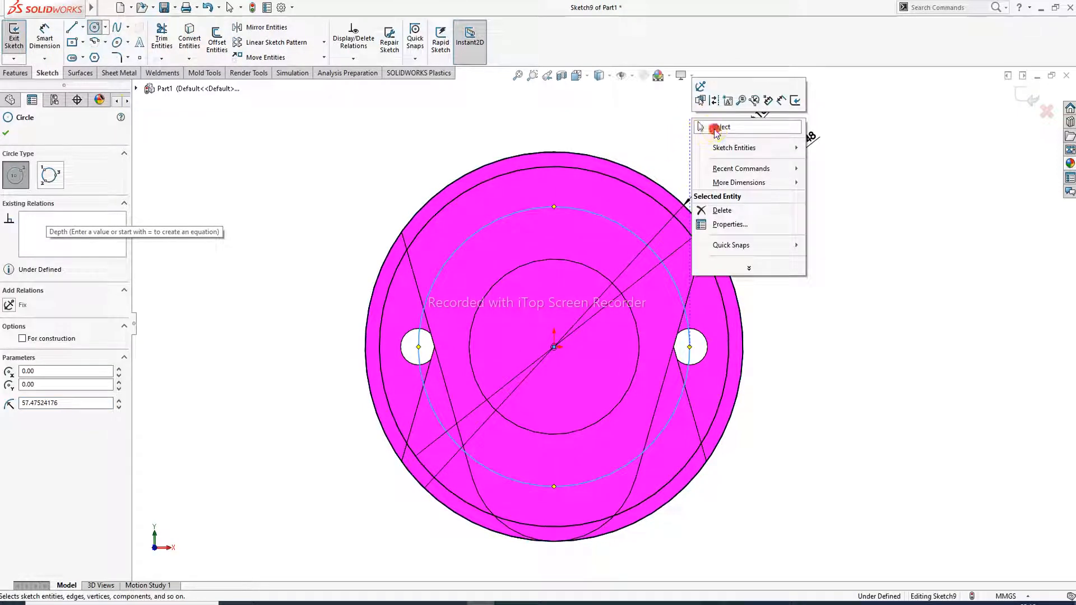
click(714, 132)
Dimension the new circle with a diameter of 115 mm and convert it to construction geometry.
click(45, 36)
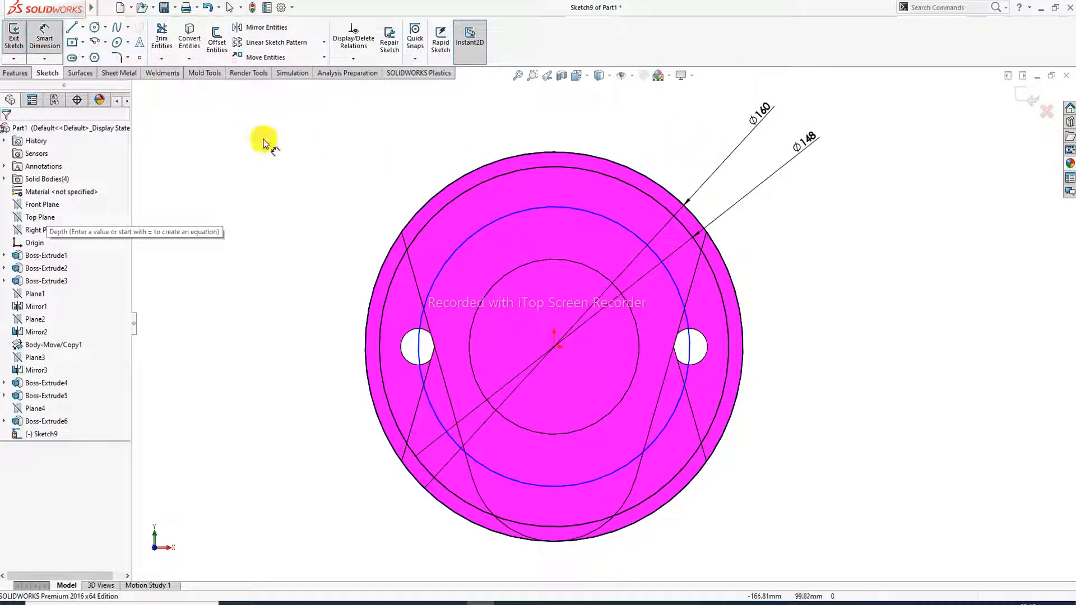
click(643, 231)
click(791, 192)
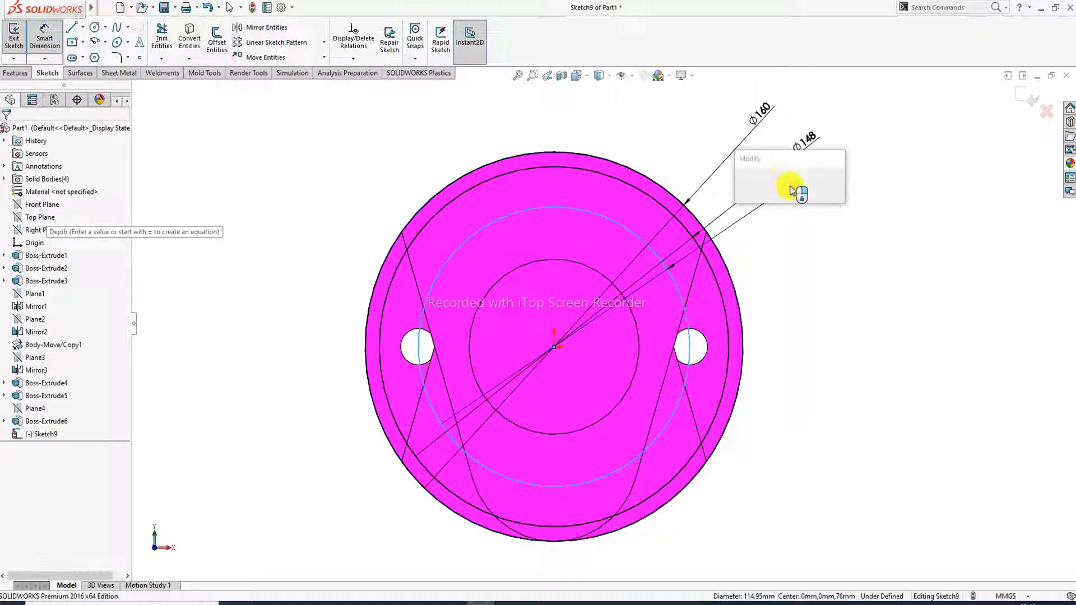
text(1)
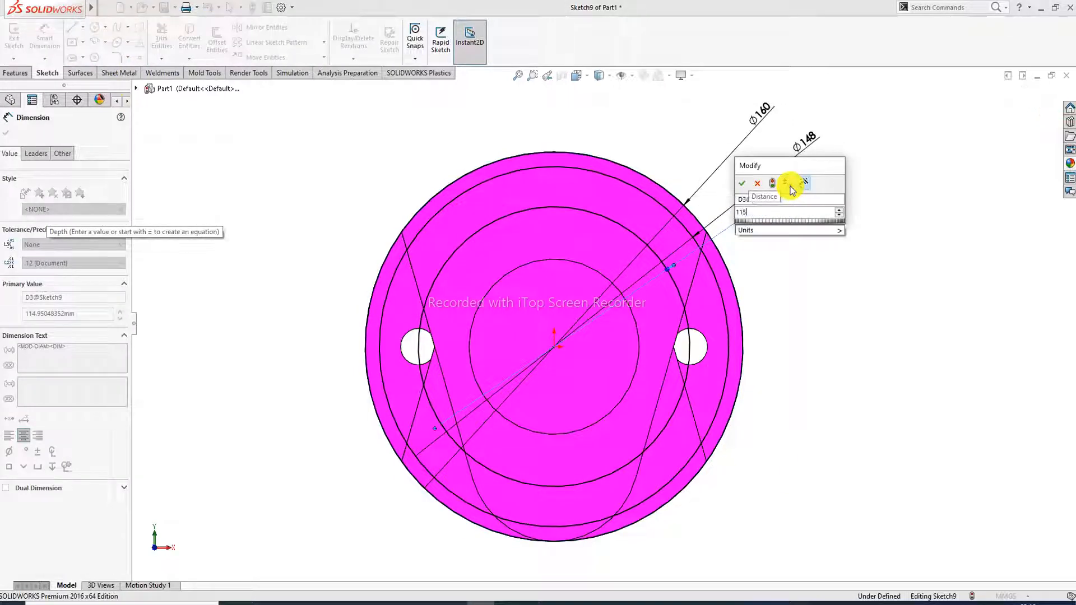
text(15)
key(Return)
right_click(816, 233)
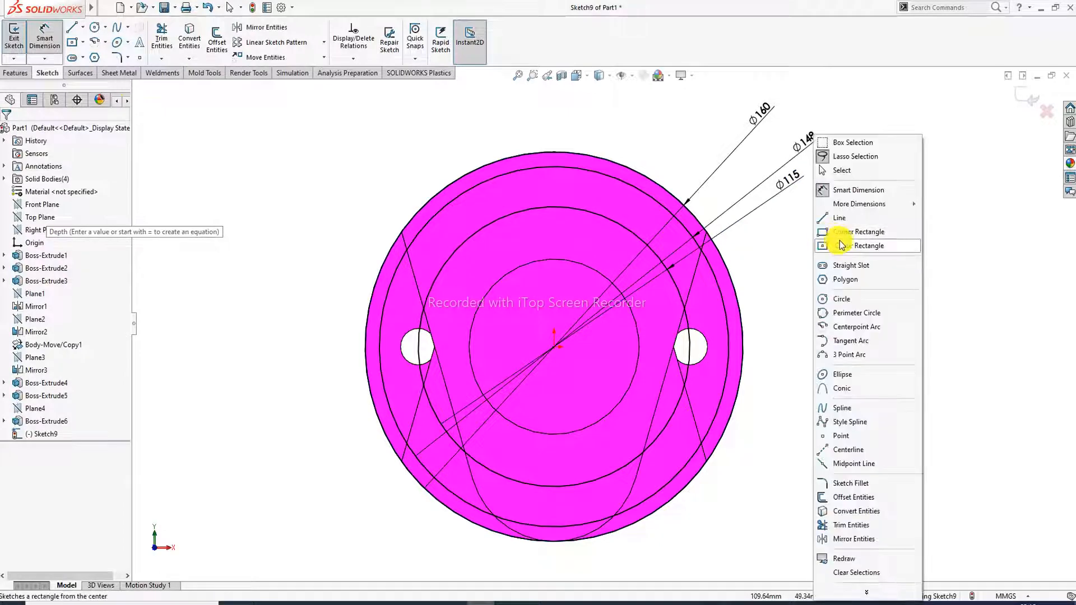
click(842, 169)
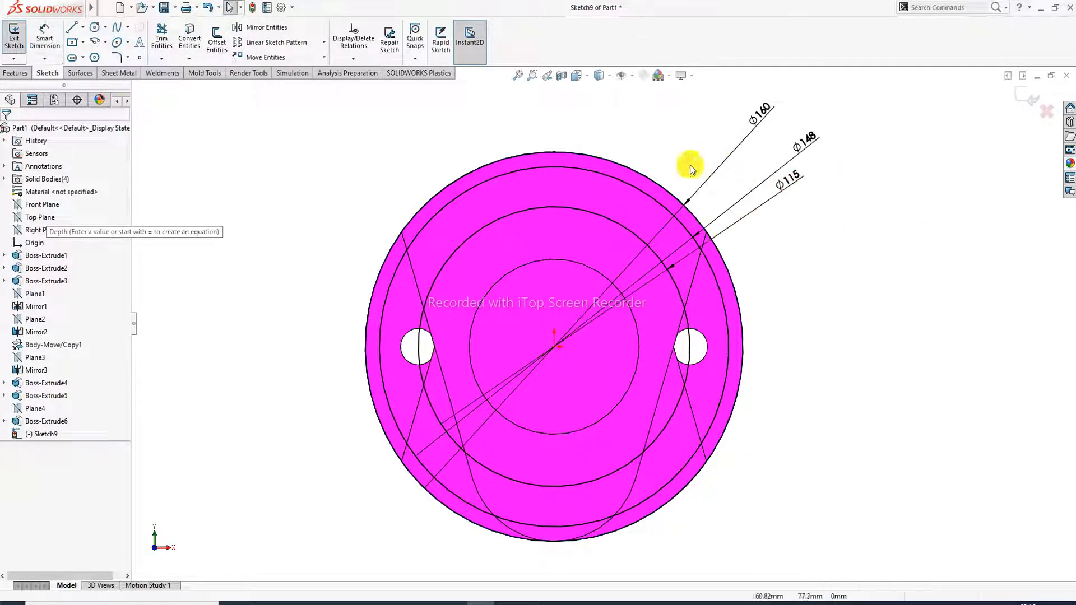
click(616, 223)
click(657, 198)
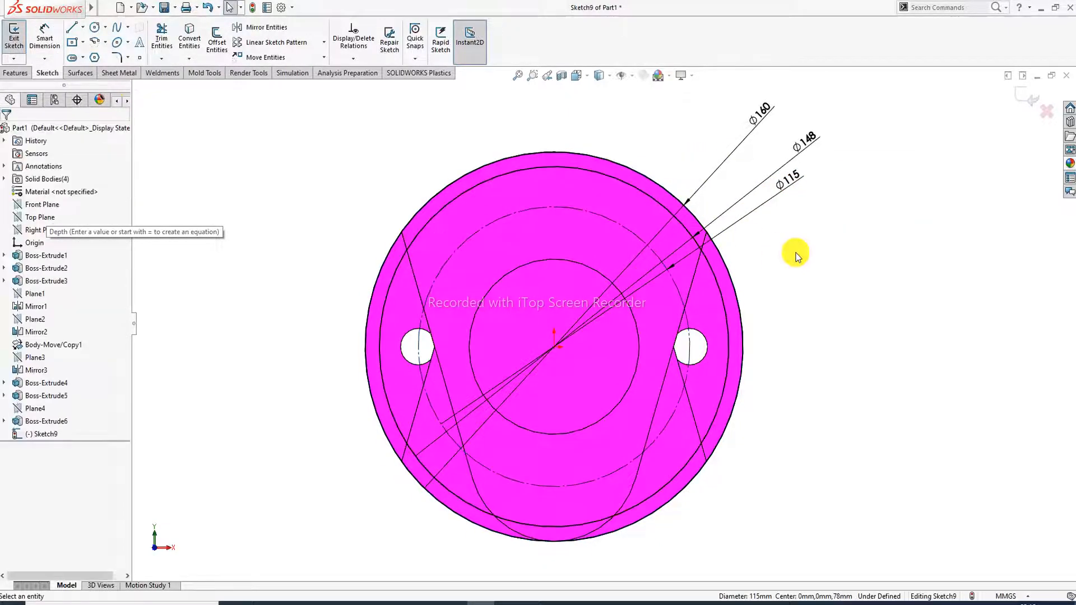
Sketch a bolt-hole circle about 14 mm in diameter at the top quadrant of the 115 mm construction circle.
click(97, 29)
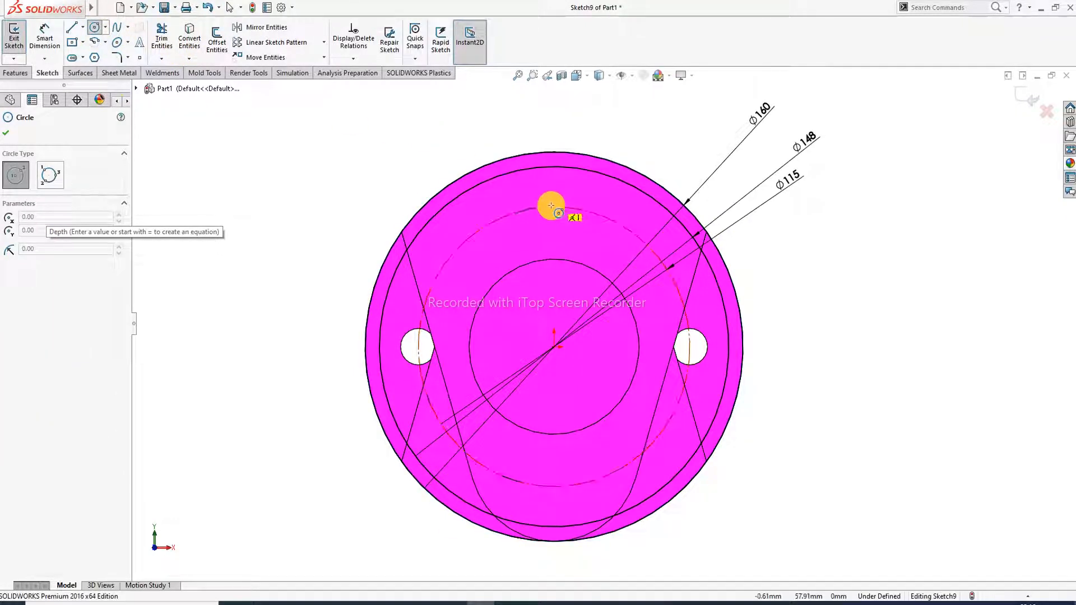
click(553, 207)
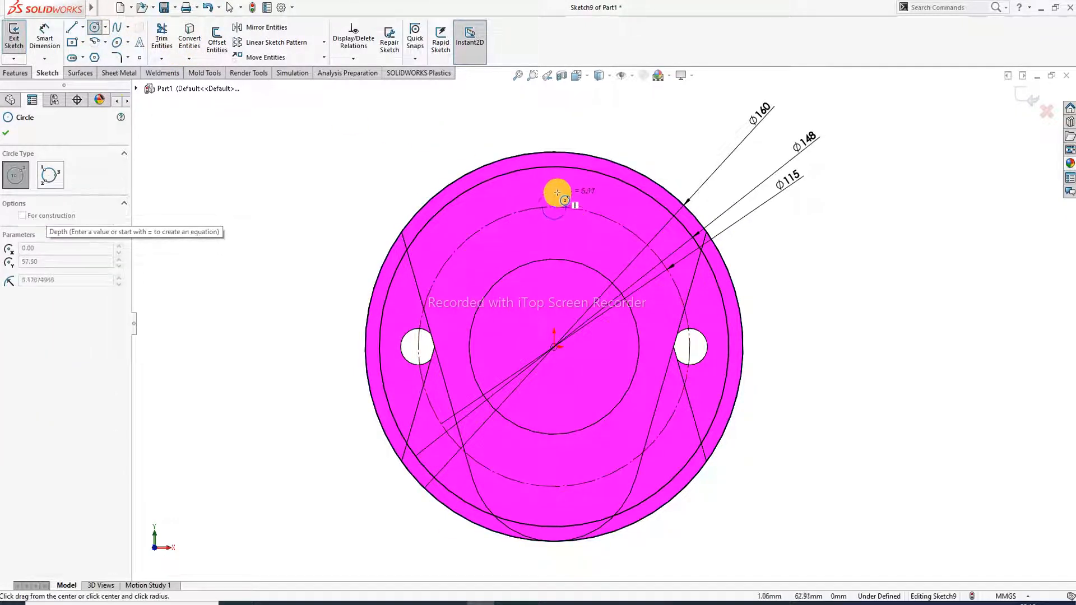
click(559, 190)
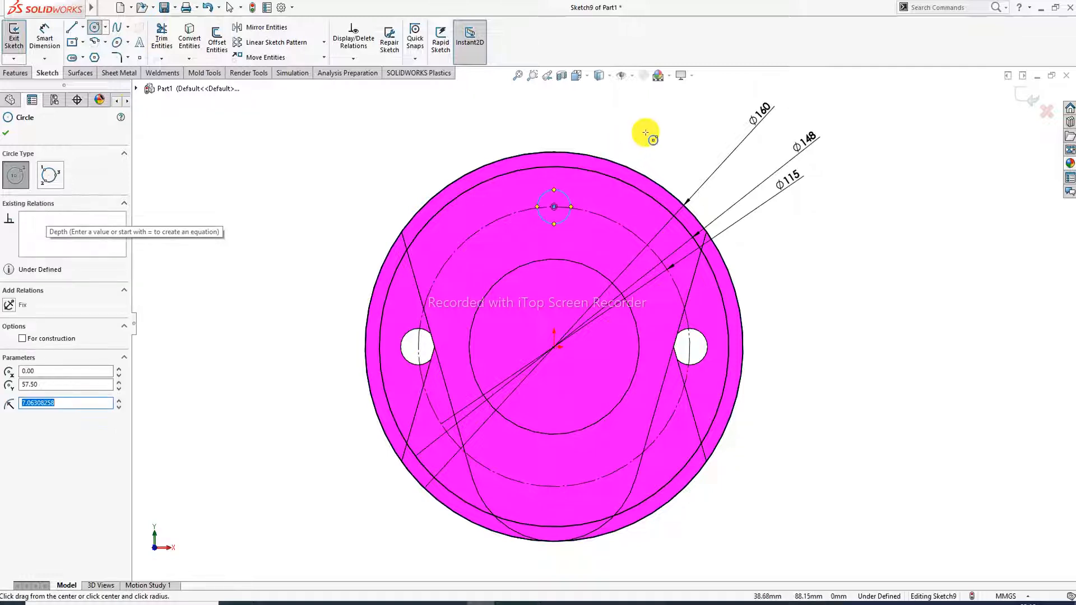
right_click(648, 132)
click(683, 291)
Dimension the small bolt-hole circle with a diameter of 15 mm.
click(56, 44)
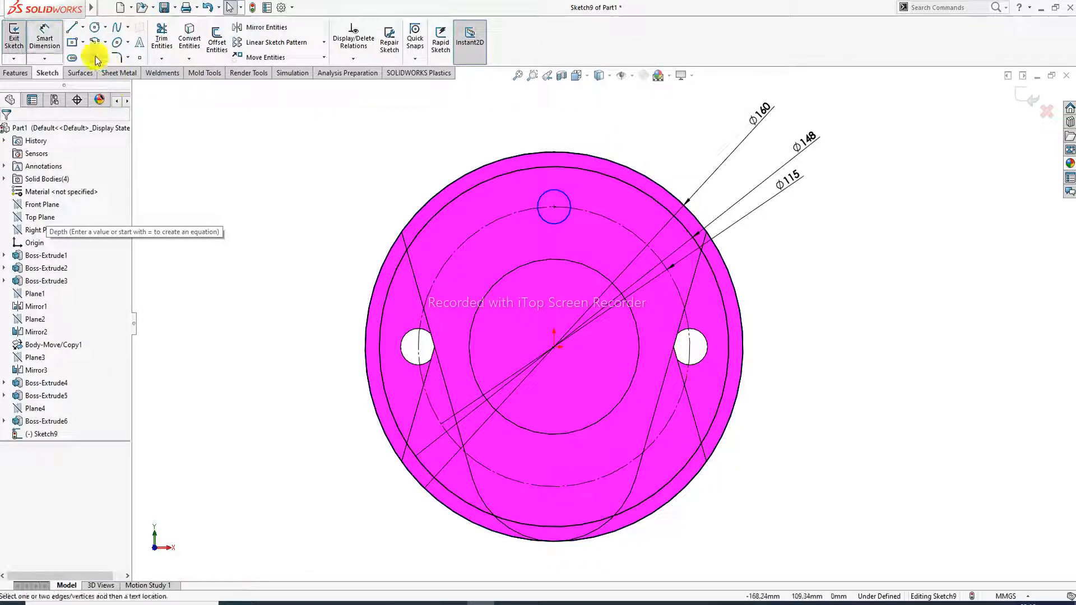
click(562, 192)
click(613, 138)
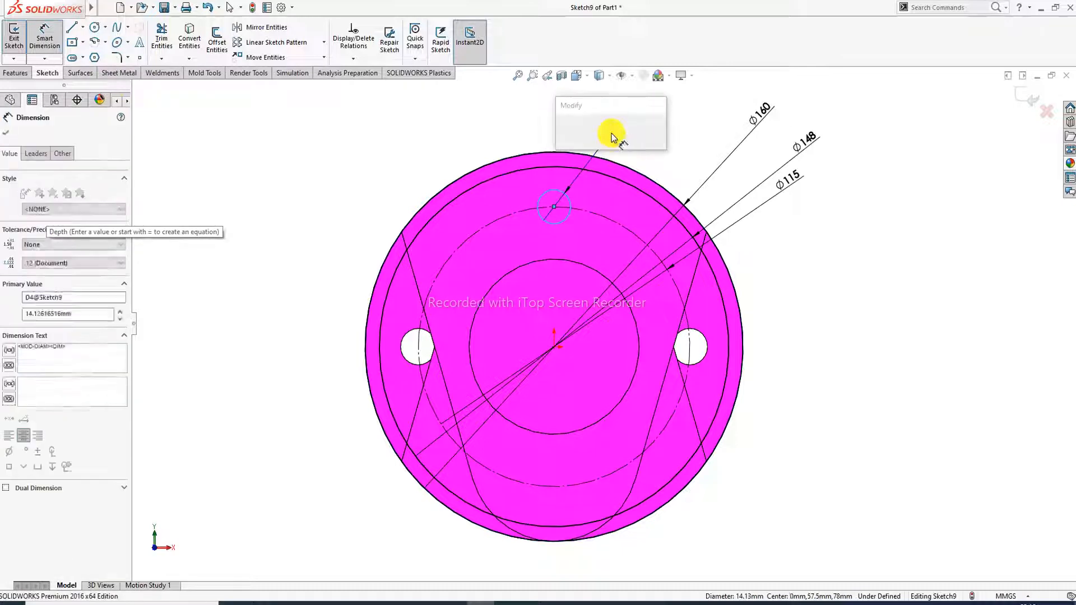
text(15)
key(Return)
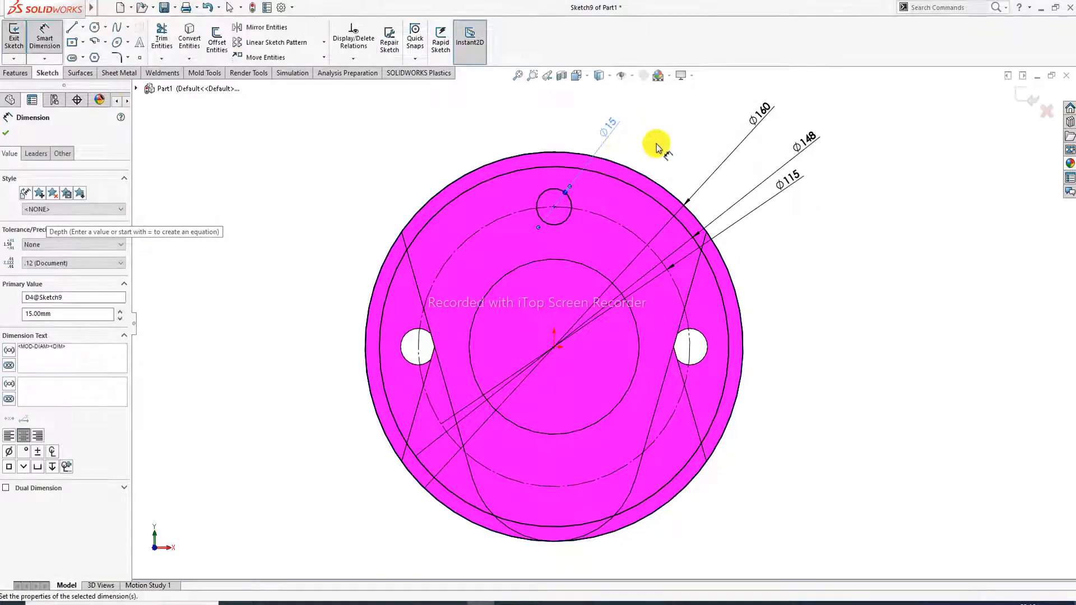
key(Escape)
right_click(421, 140)
click(452, 169)
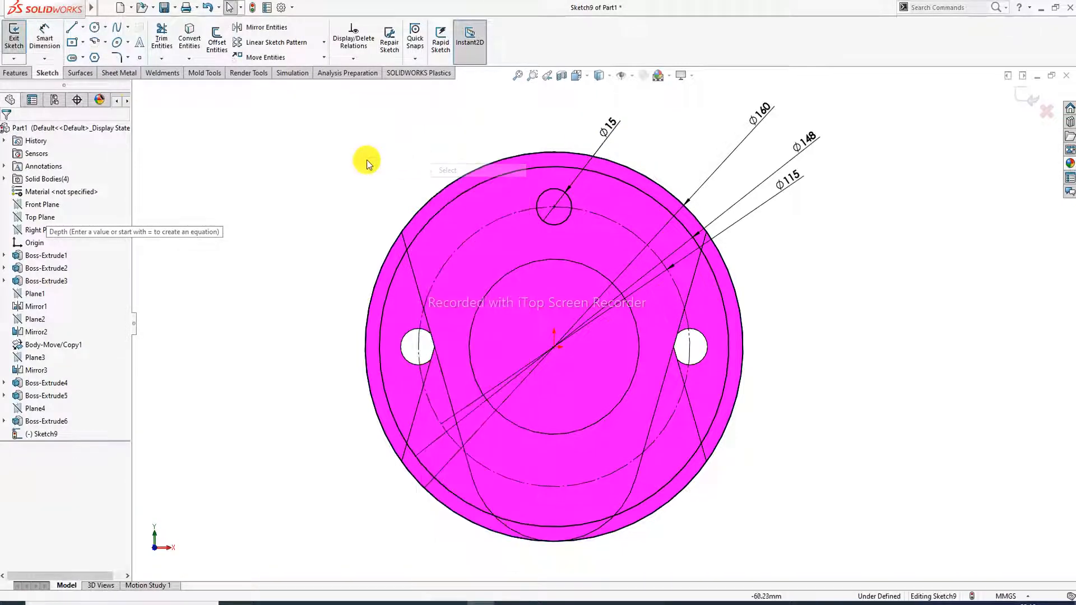
Create a circular sketch pattern of the 15 mm circle about the origin with 8 equally spaced instances over 360 degrees.
click(323, 43)
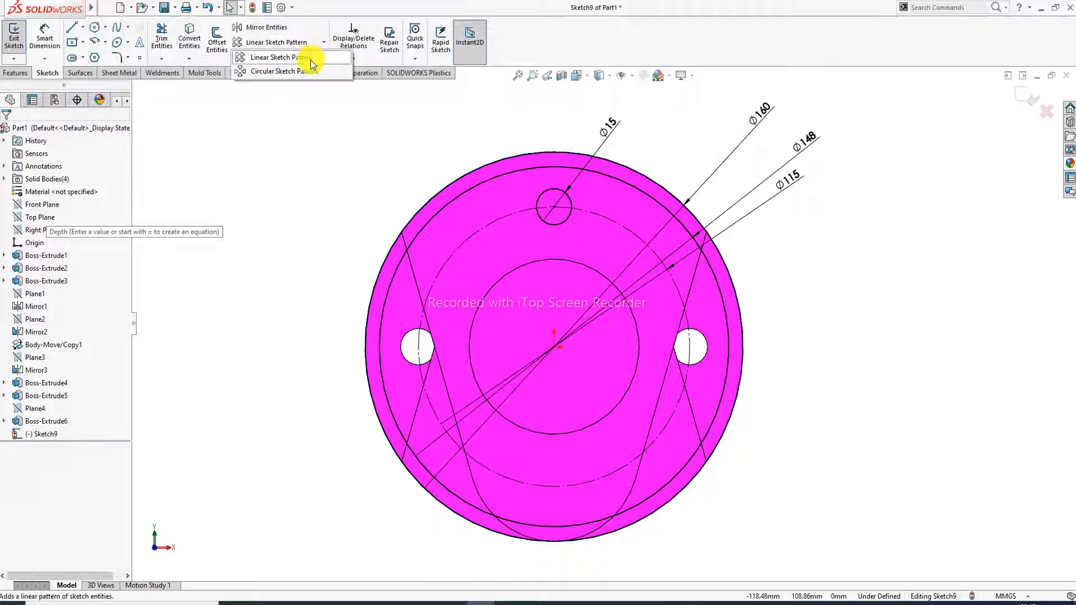
click(302, 70)
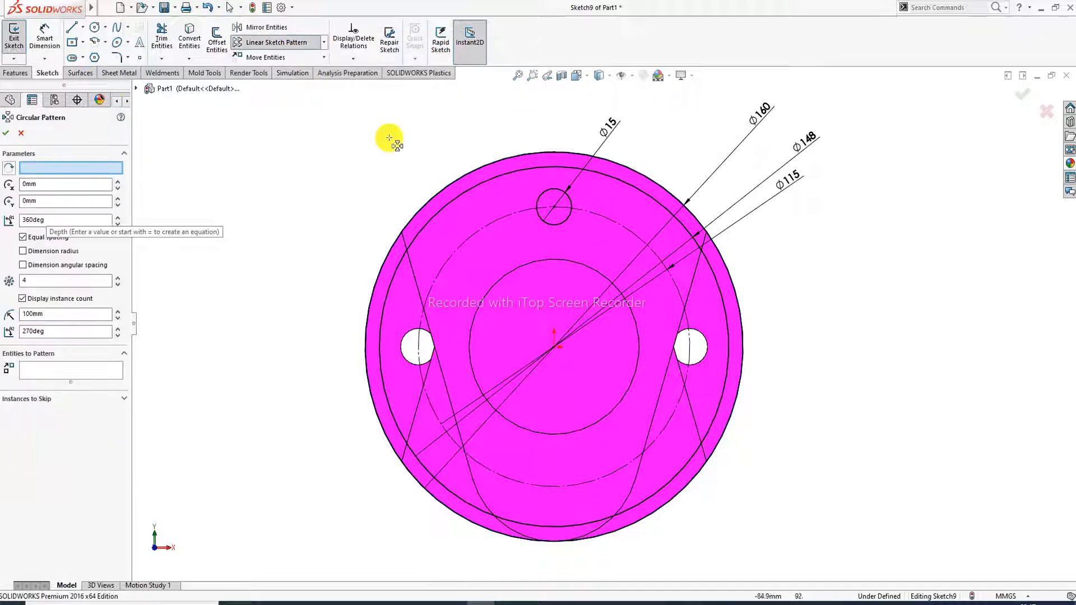
click(554, 194)
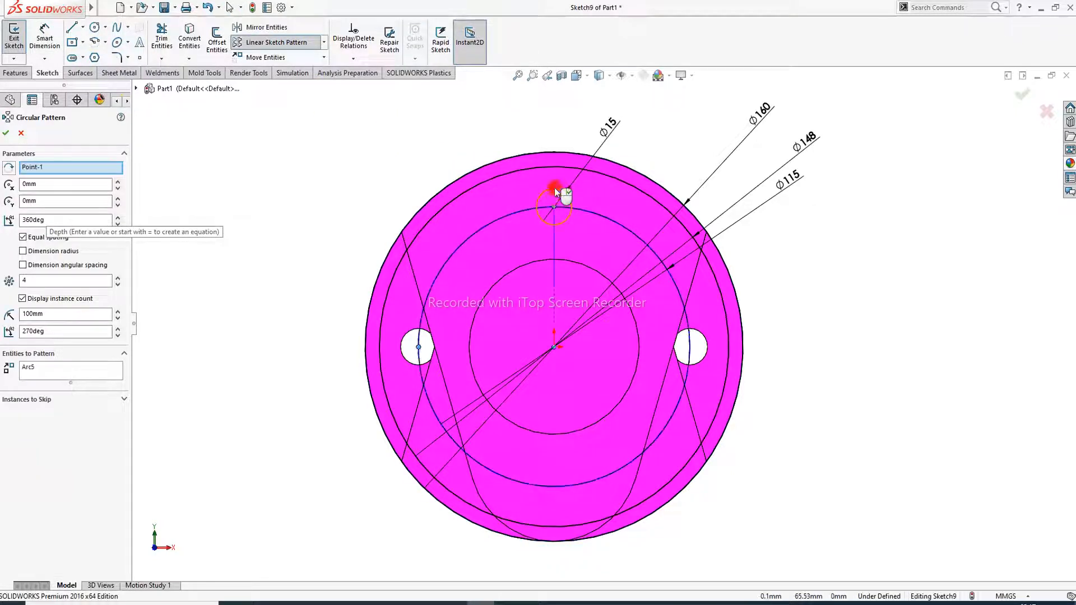
click(116, 278)
click(115, 278)
click(116, 278)
click(116, 278)
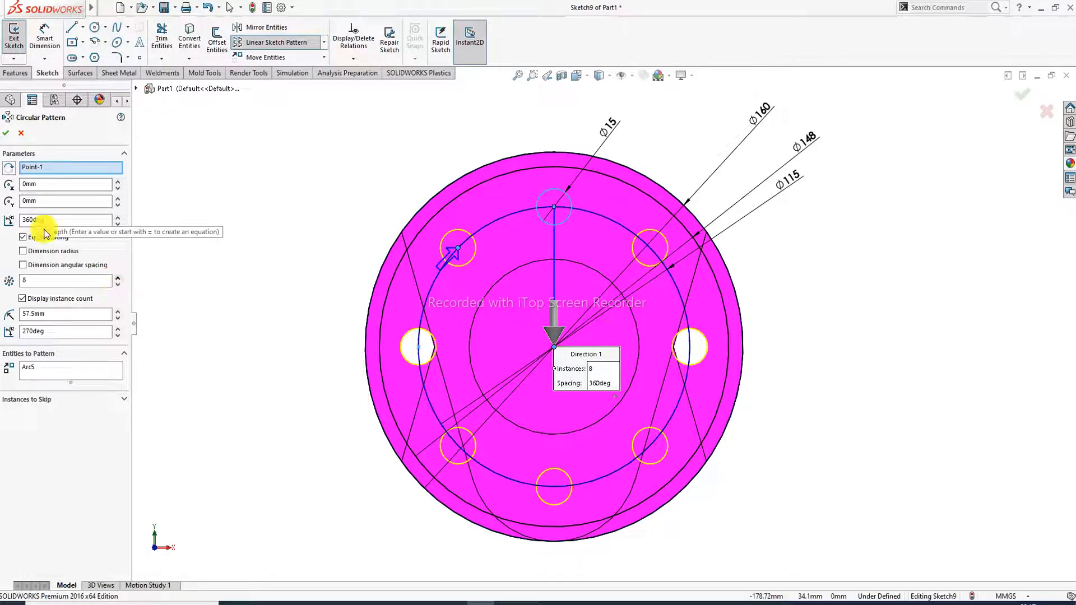
click(8, 134)
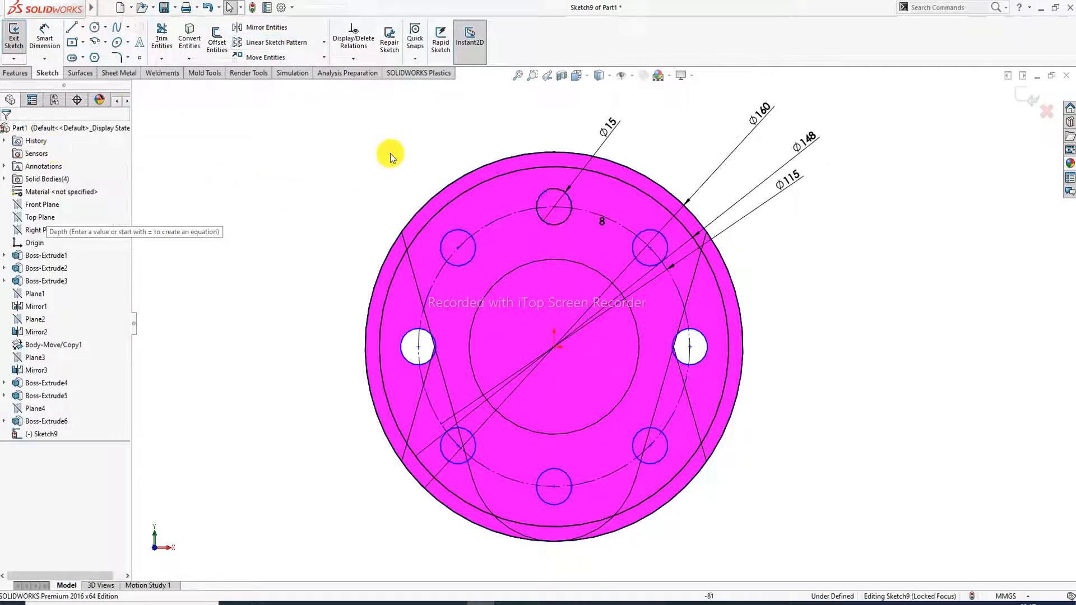
Start a boss extrusion of the flange sketch, selecting the perforated region inside the 148 mm circle and the ring out to 160 mm.
middle_drag(405, 136, 426, 185)
scroll(424, 184, up, 3)
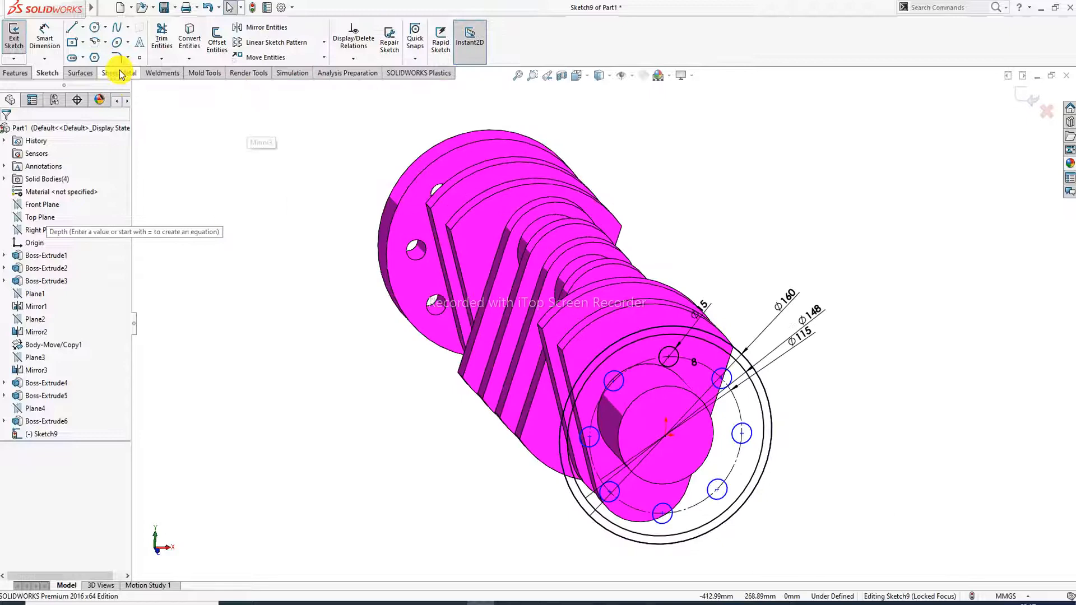
click(13, 73)
click(18, 39)
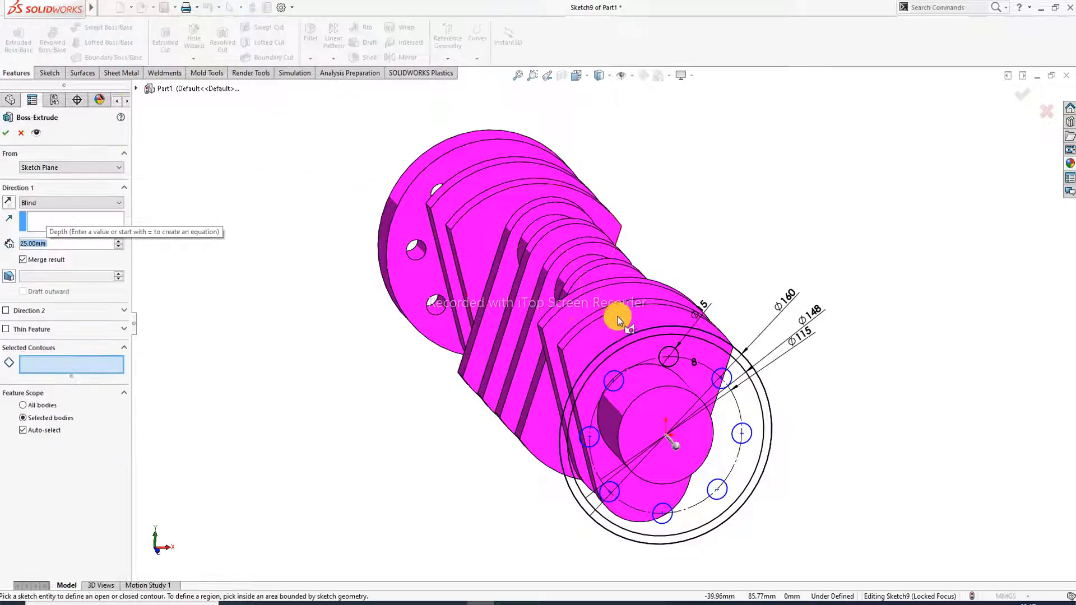
click(728, 205)
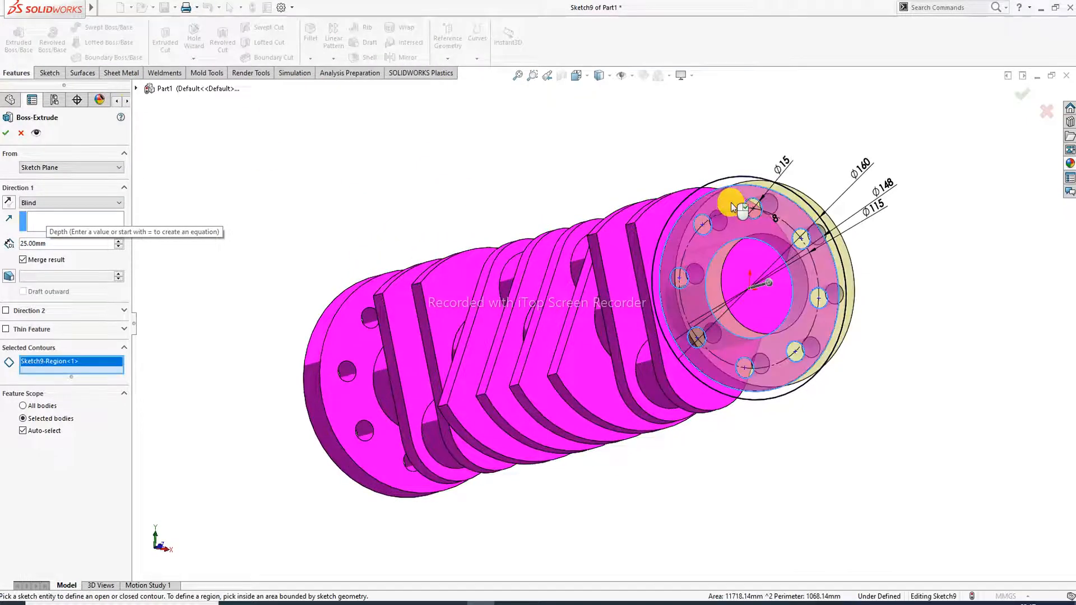
middle_drag(731, 207, 752, 234)
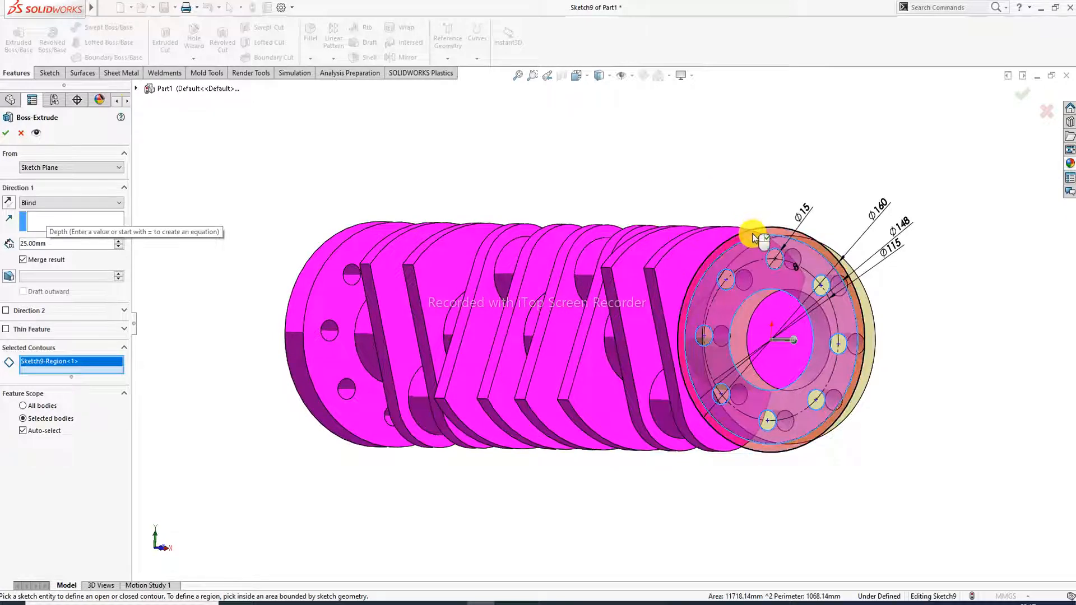
click(752, 233)
middle_drag(763, 274, 787, 312)
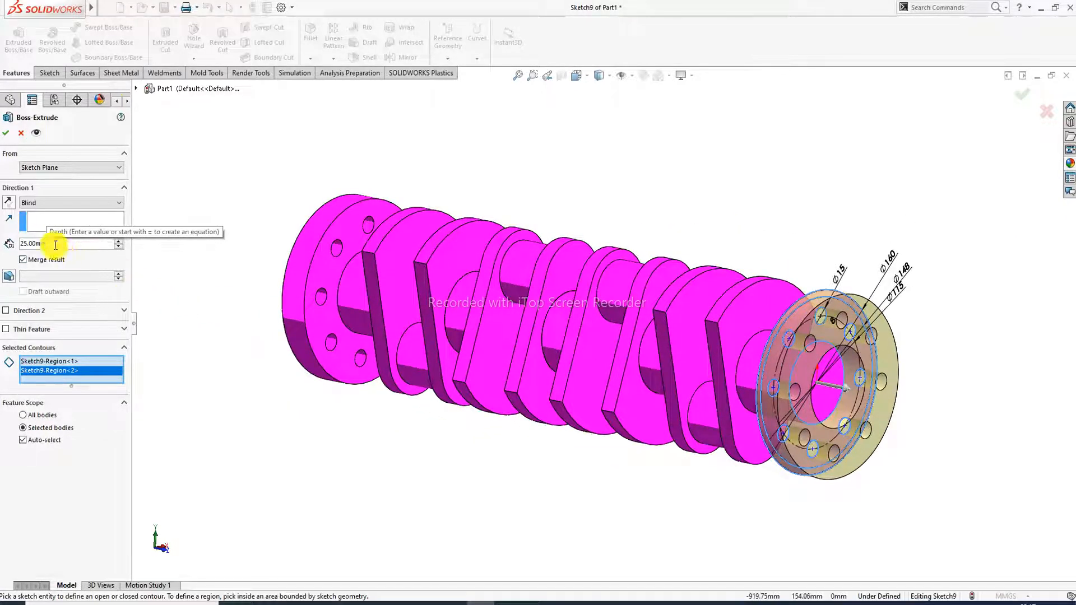
Extrude the selected flange regions 30 mm in the reversed direction, back towards the crank webs.
drag(56, 245, 2, 247)
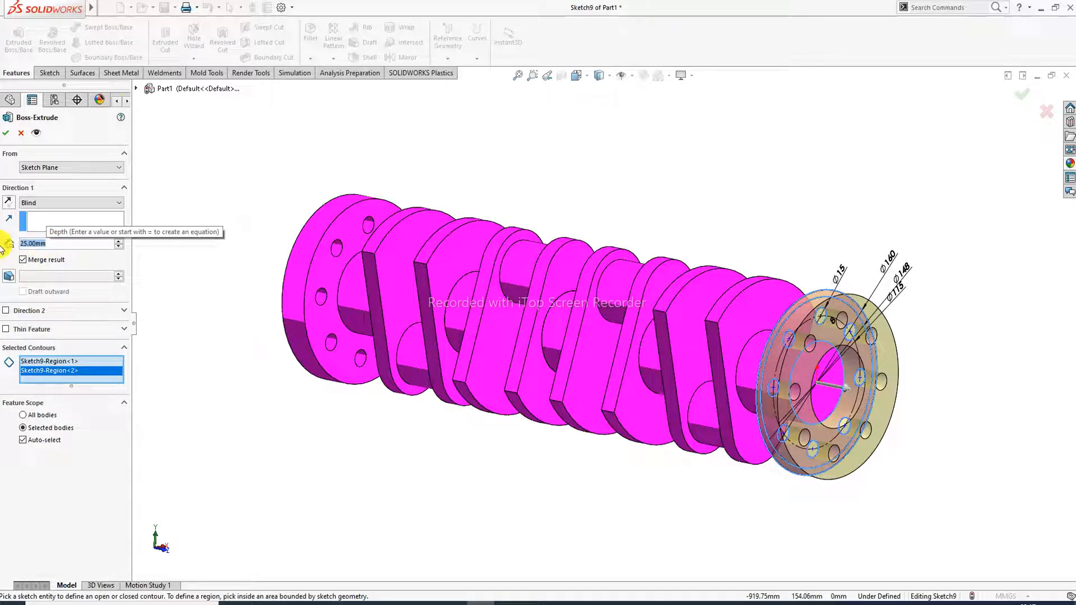
text(30)
key(Return)
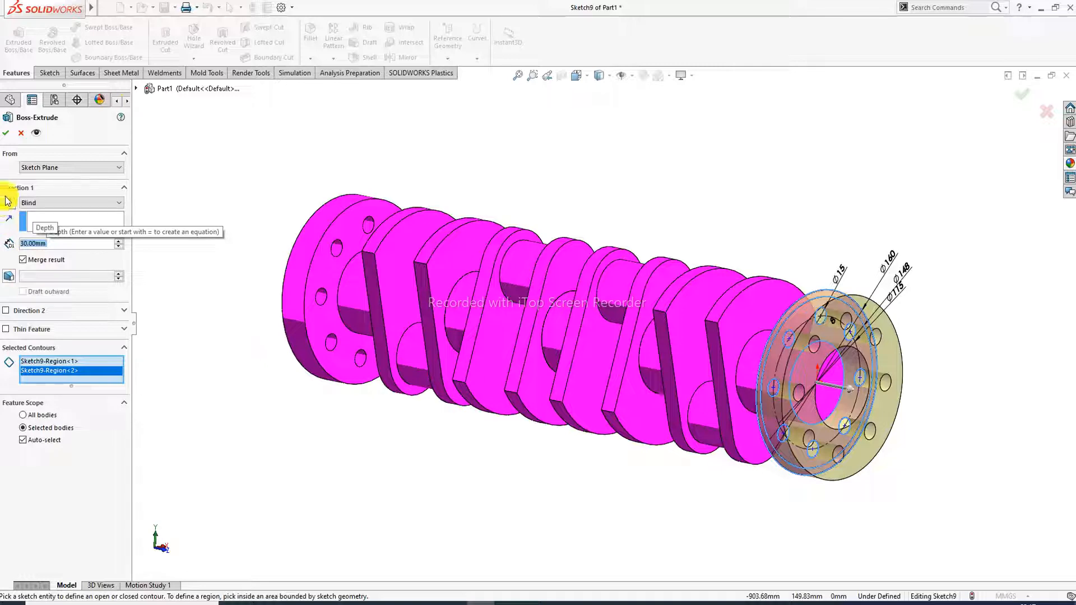
middle_drag(398, 300, 455, 303)
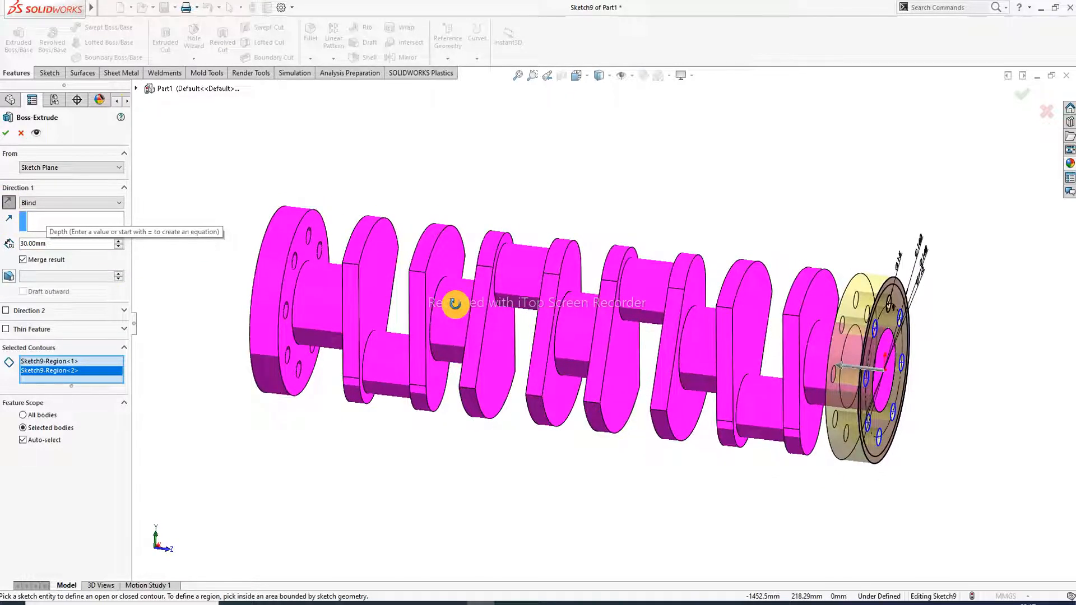
click(1020, 95)
Start a sketch on the new flange's outer face and draw a circle about 65 mm in diameter centred on the origin.
middle_drag(864, 176, 763, 245)
click(726, 299)
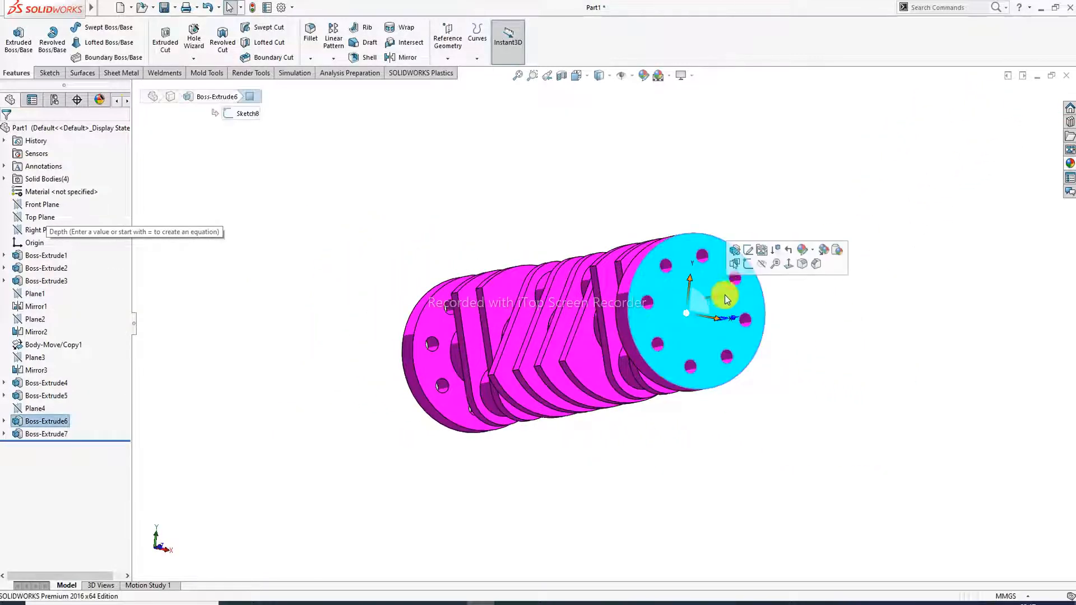
click(748, 250)
click(585, 78)
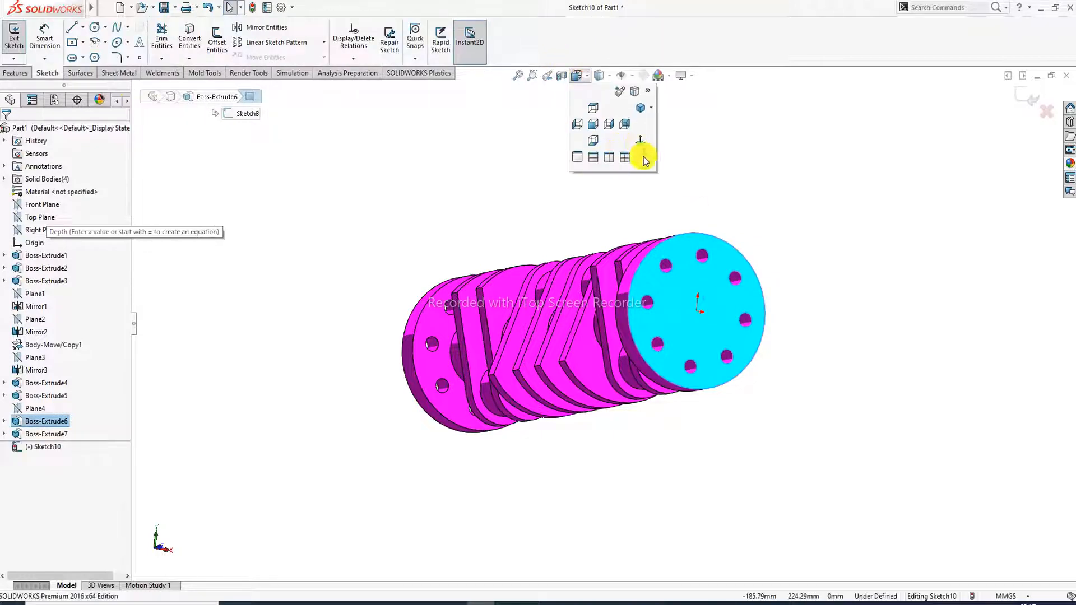
click(638, 140)
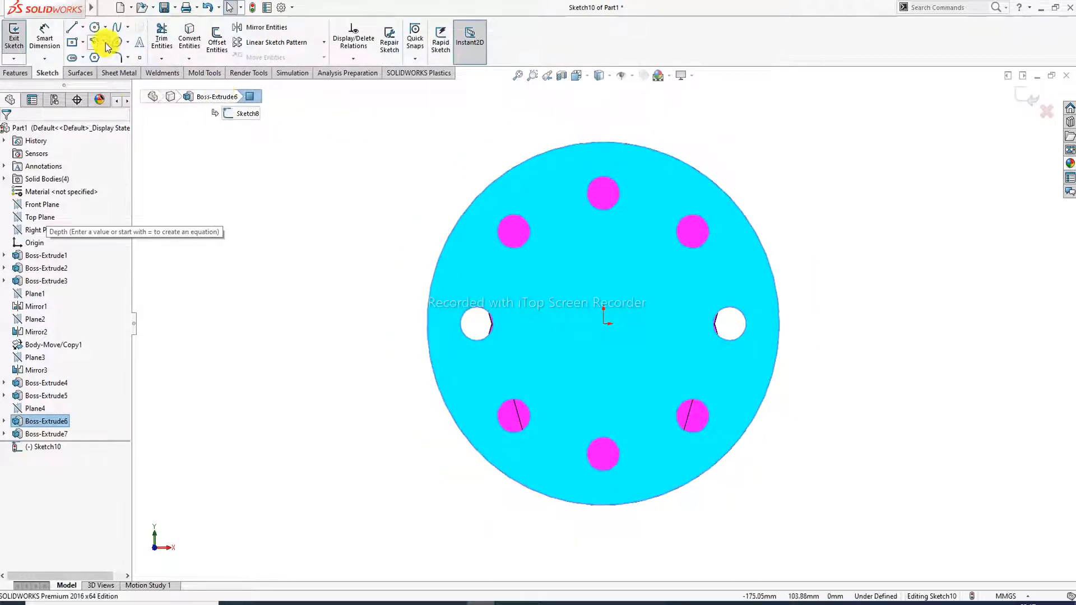
click(94, 27)
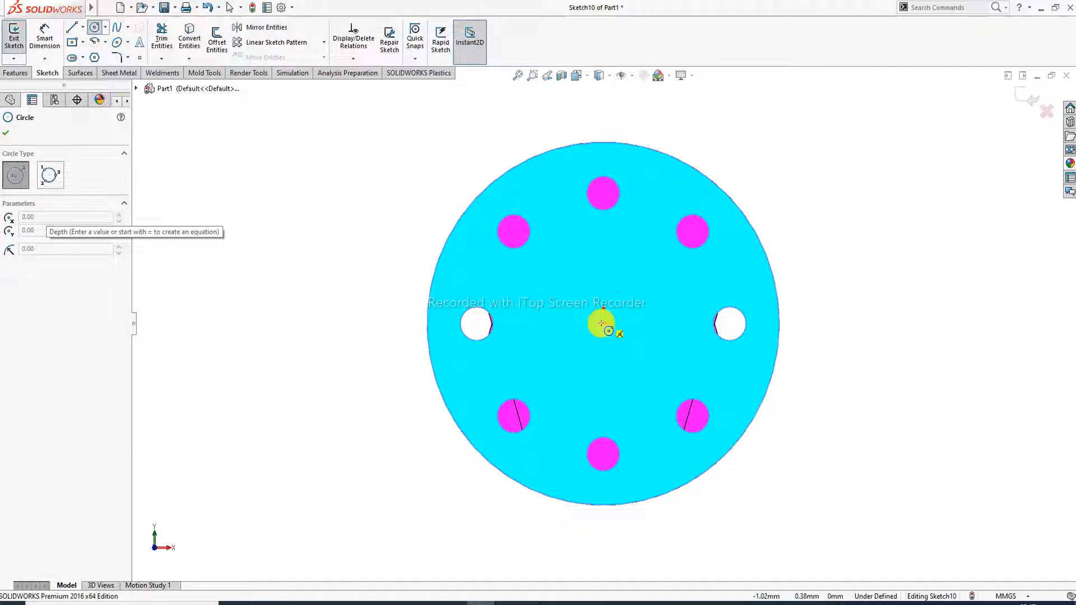
click(602, 325)
click(617, 250)
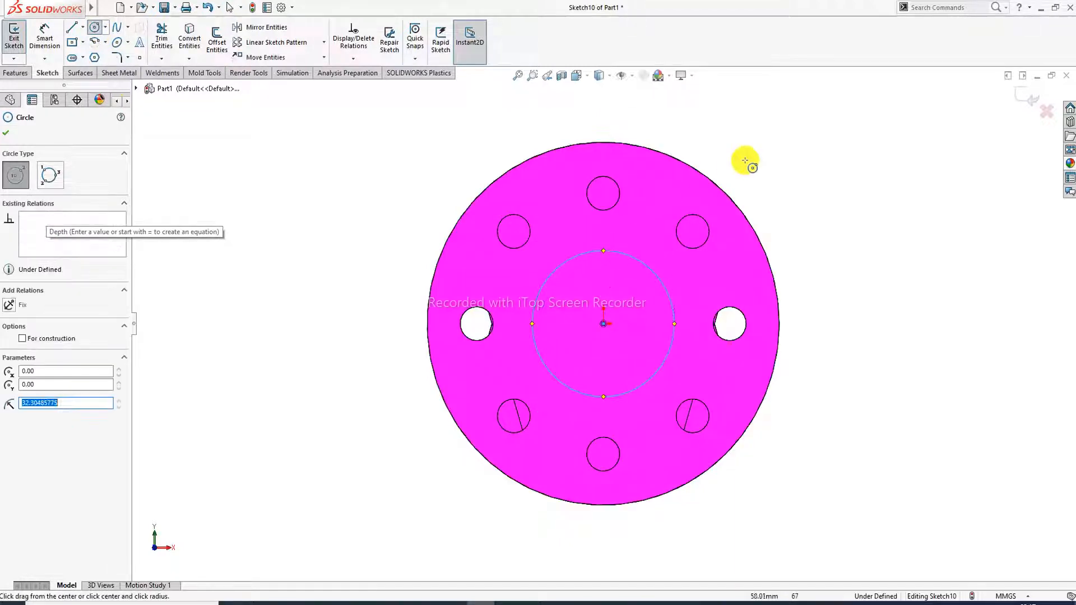
Dimension the circle on the flange face to a 65 mm diameter and finish the sketch.
right_click(779, 162)
click(779, 161)
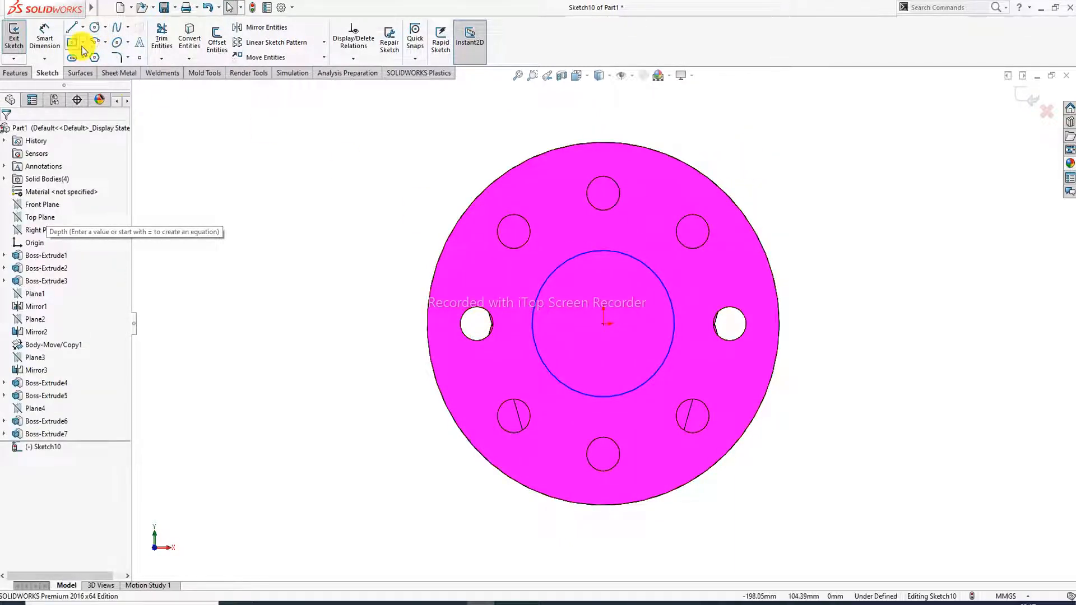
click(40, 37)
click(661, 276)
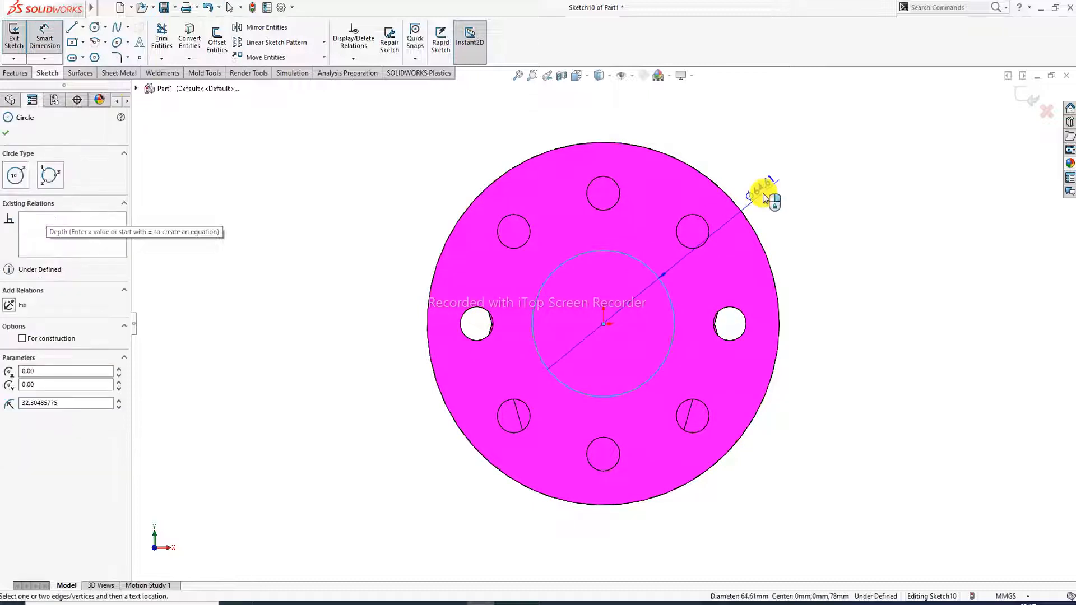
click(764, 195)
text(65)
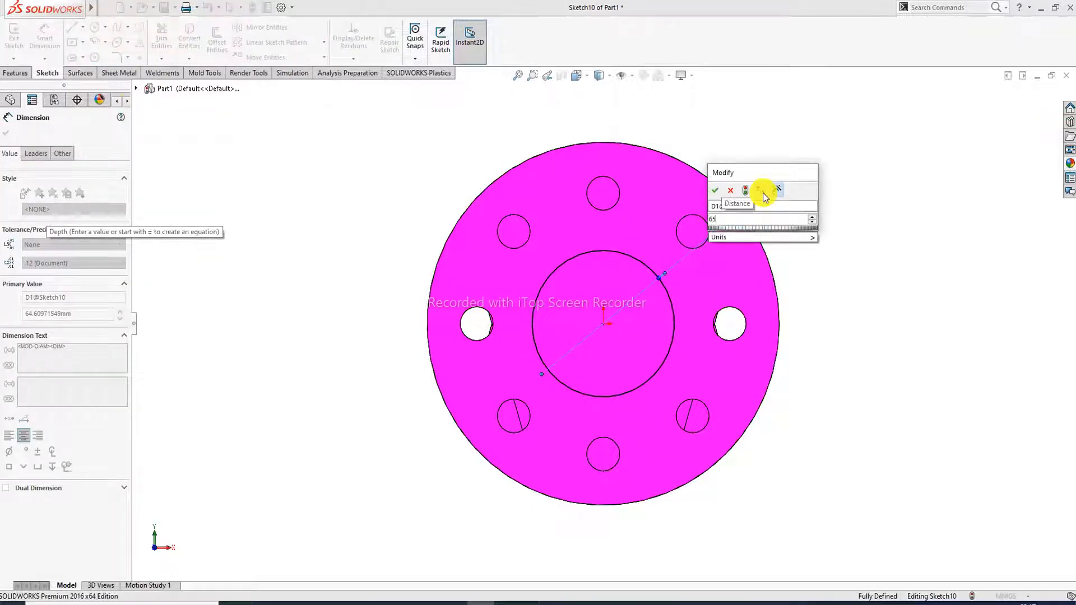
key(Return)
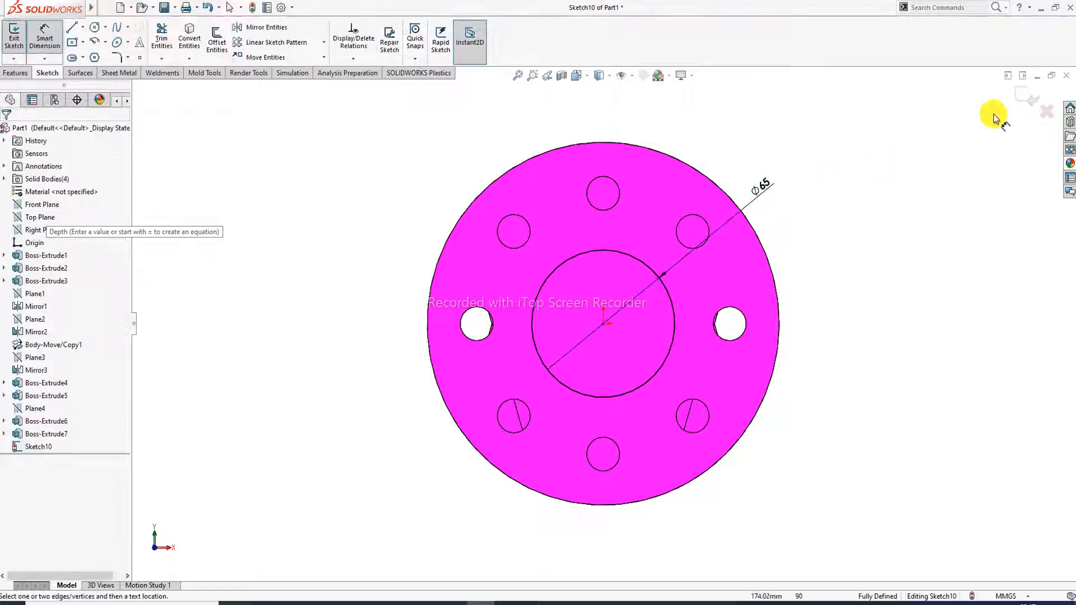
click(1030, 98)
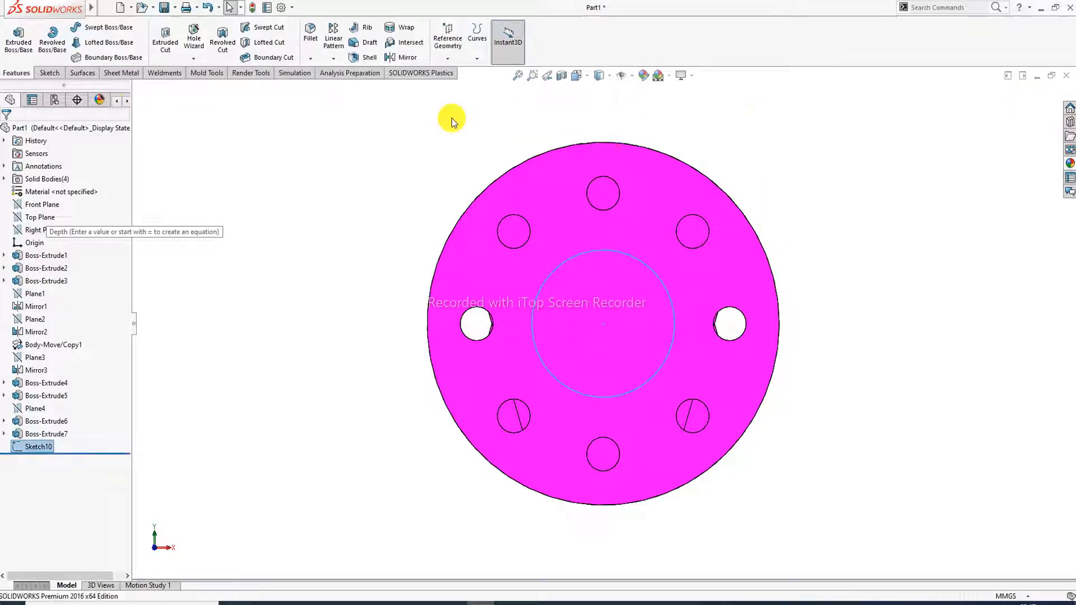
Extrude the 65 mm circle 30 mm outward from the flange as a merged boss.
click(19, 39)
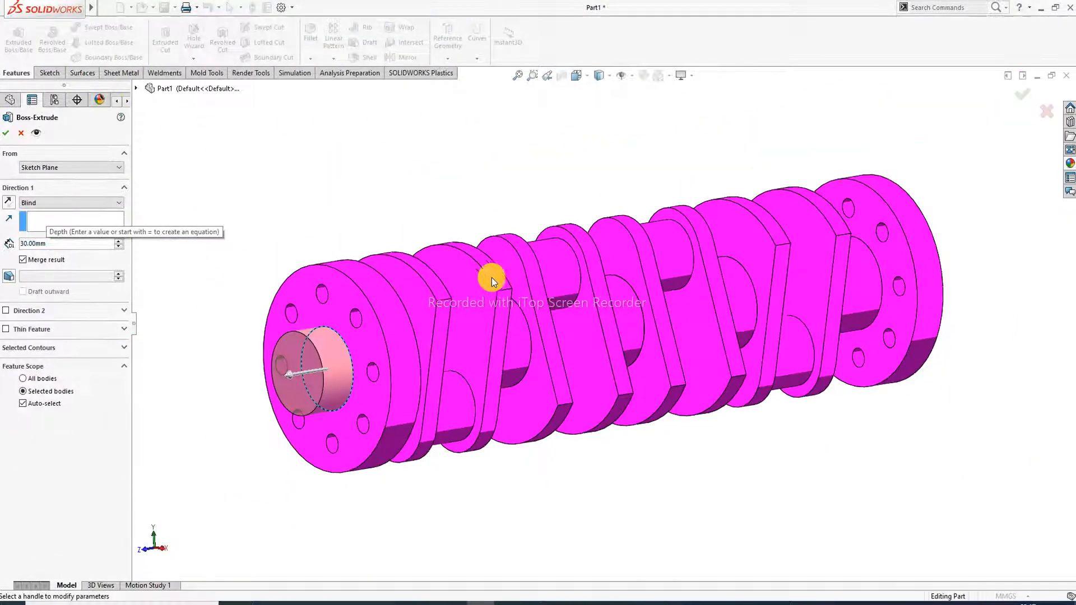
middle_drag(442, 300, 415, 268)
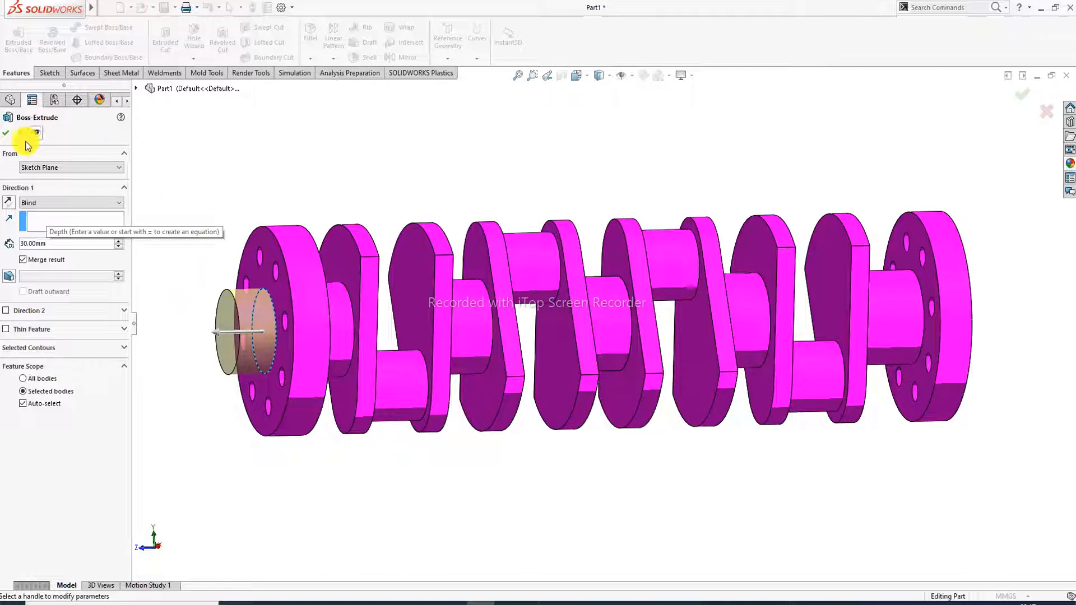
click(4, 134)
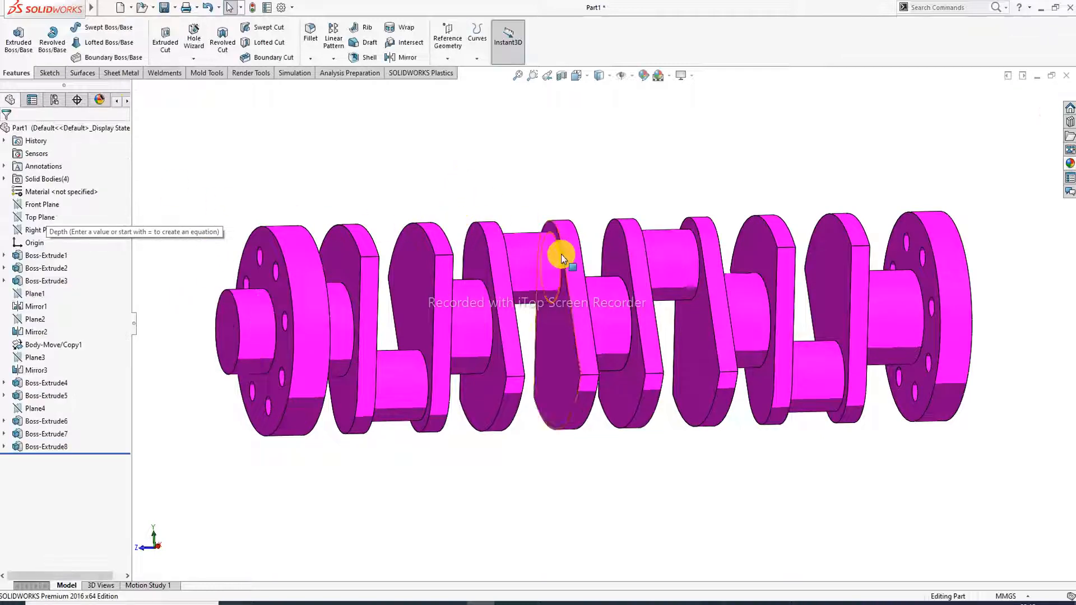
Start a sketch on the opposite end flange's outer face and draw a circle about 57 mm in diameter centred on the origin.
middle_drag(560, 254, 464, 276)
click(643, 314)
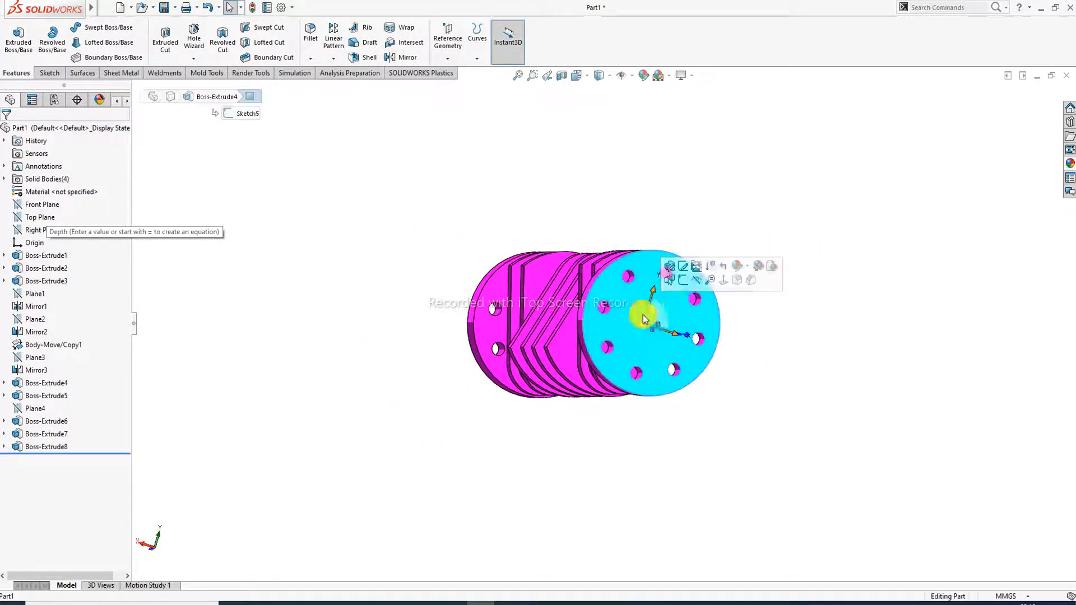
click(682, 280)
click(577, 75)
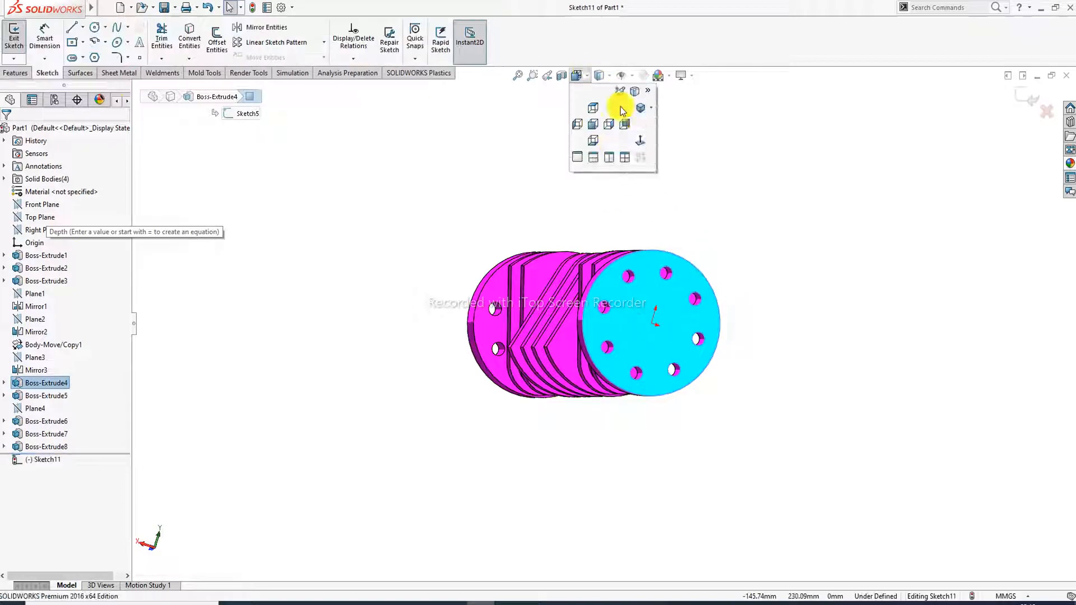
click(644, 140)
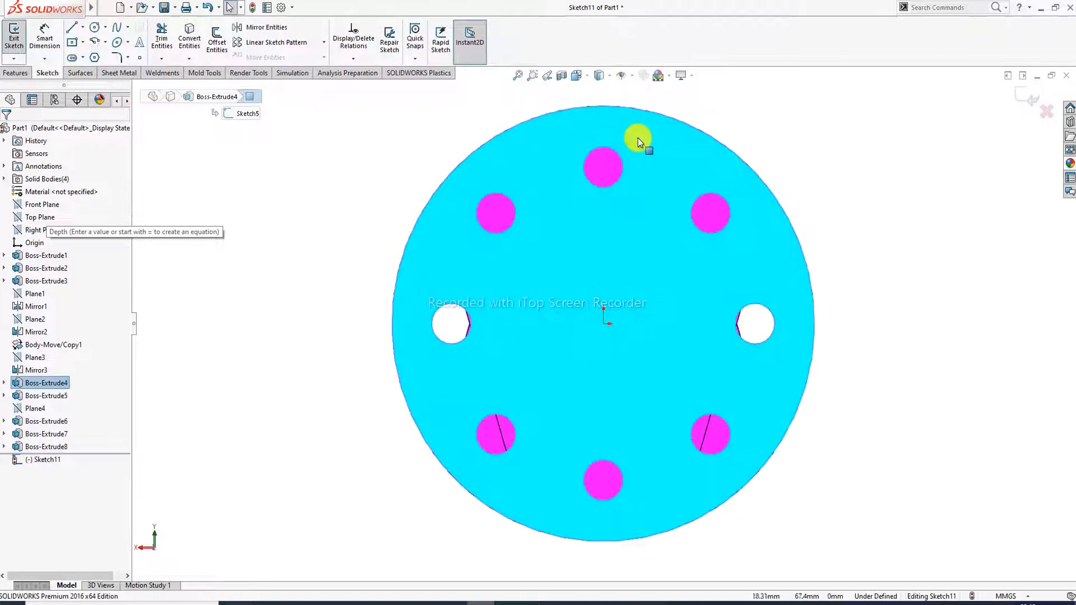
click(96, 28)
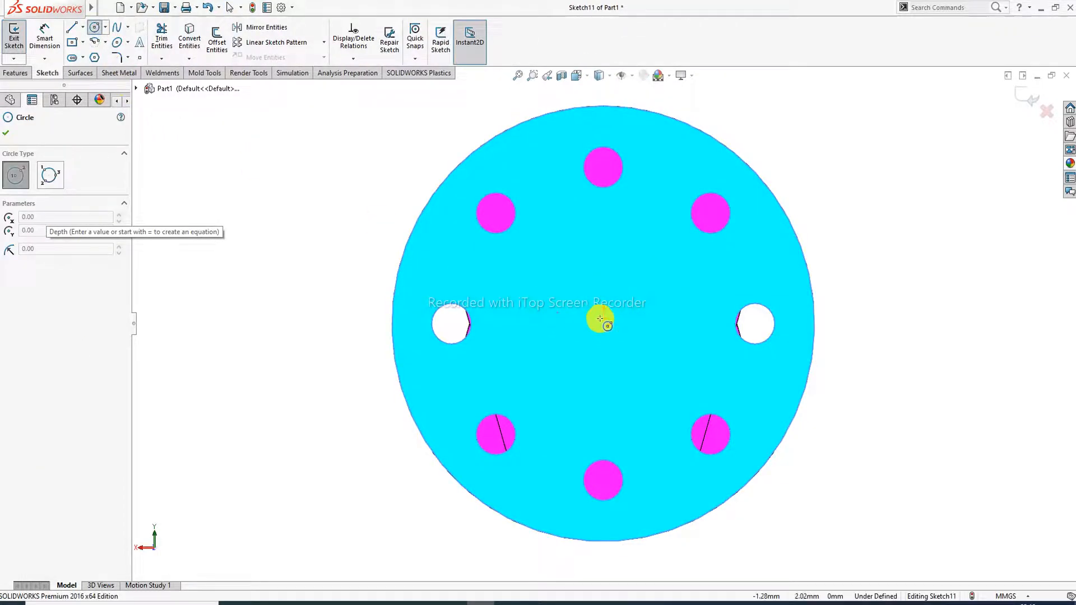
click(603, 324)
click(628, 251)
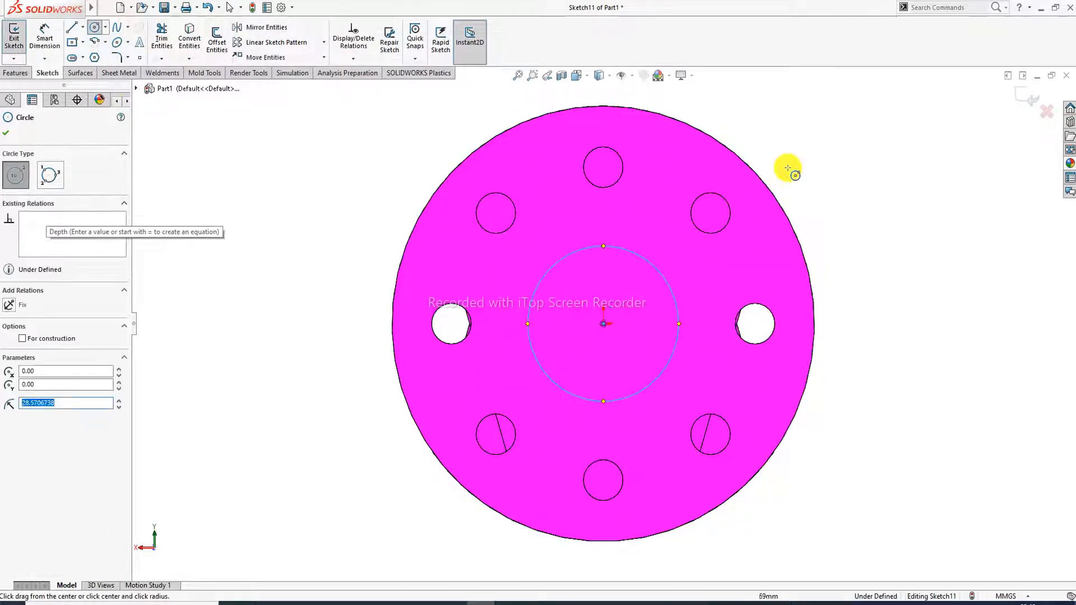
right_click(793, 169)
click(815, 179)
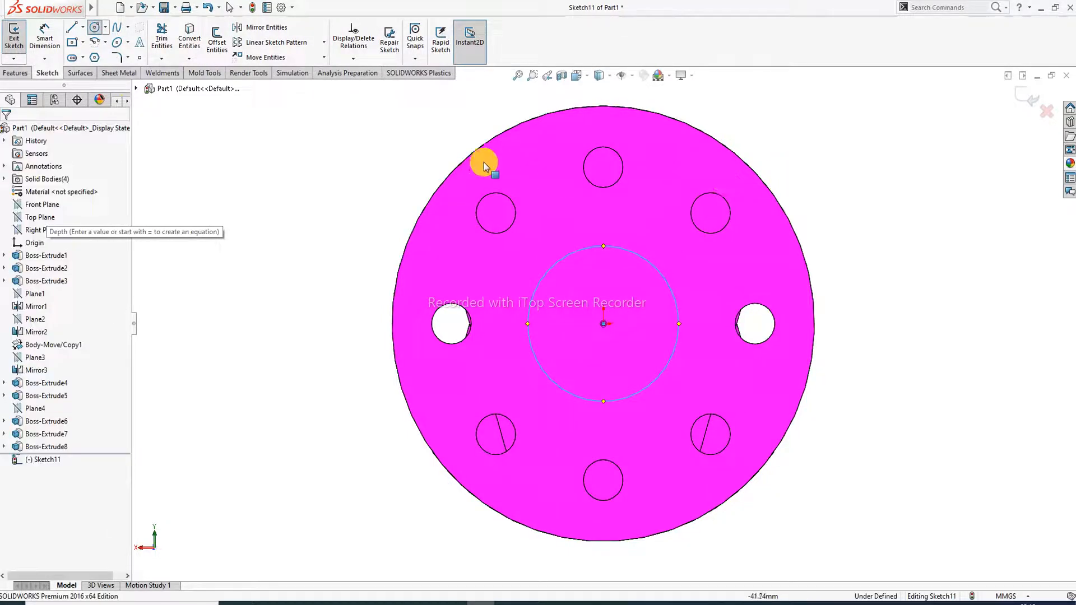
Dimension the new circle to a 62 mm diameter and finish the sketch.
click(42, 38)
click(655, 271)
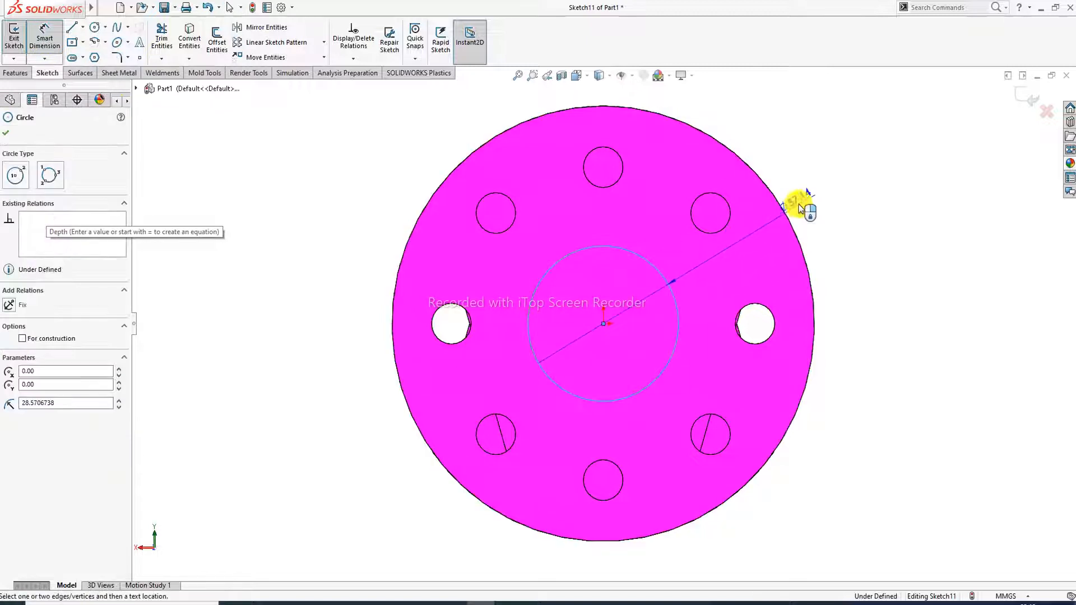
click(801, 206)
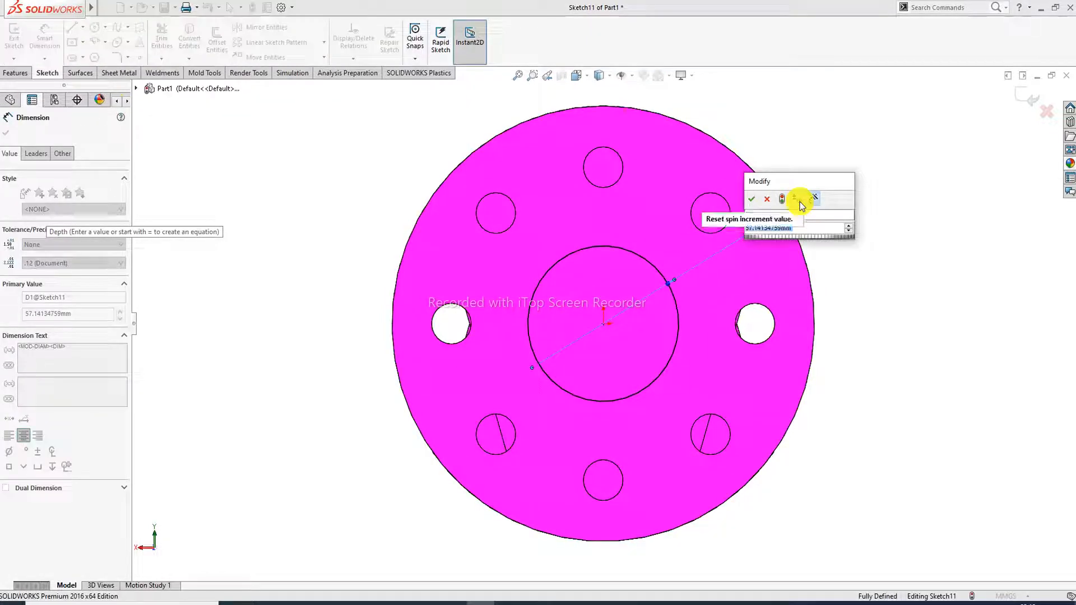
text(62)
key(Return)
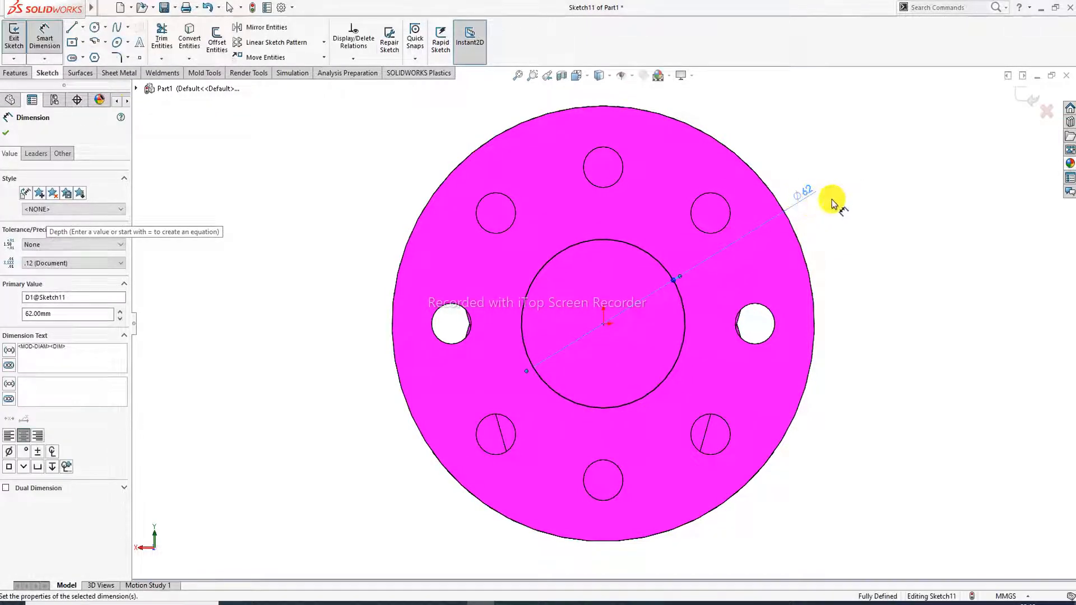
click(1028, 100)
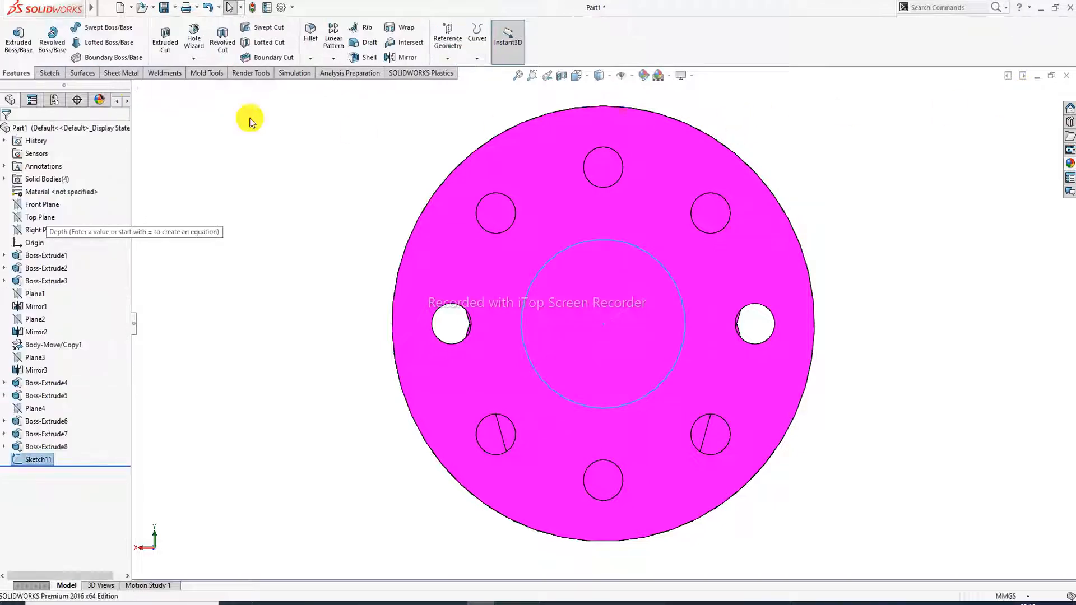
Extrude the 62 mm circle 32 mm outward from the flange as a merged boss.
click(22, 50)
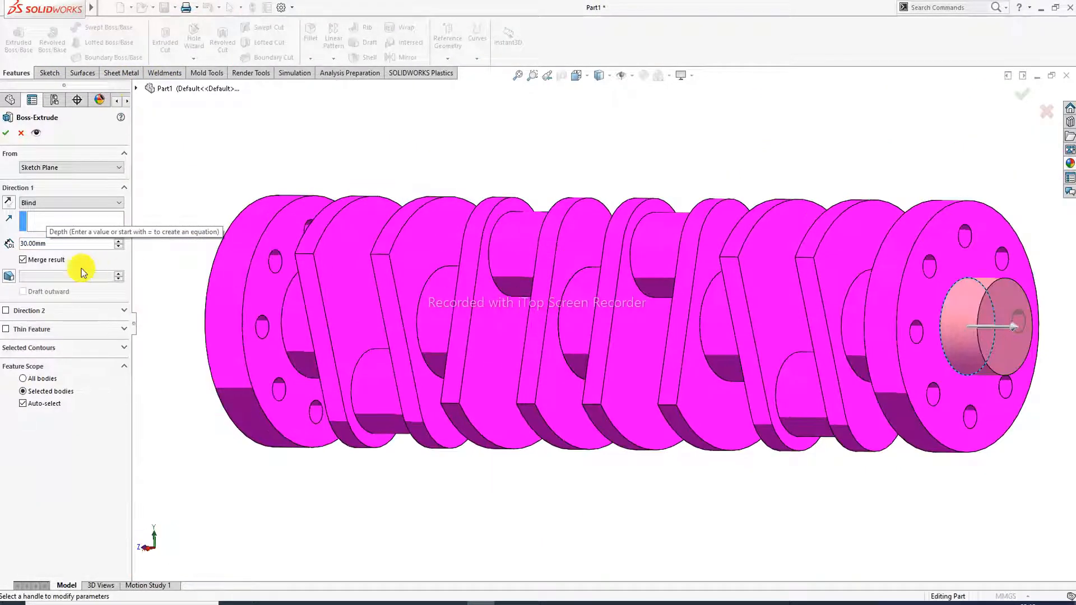
double_click(52, 244)
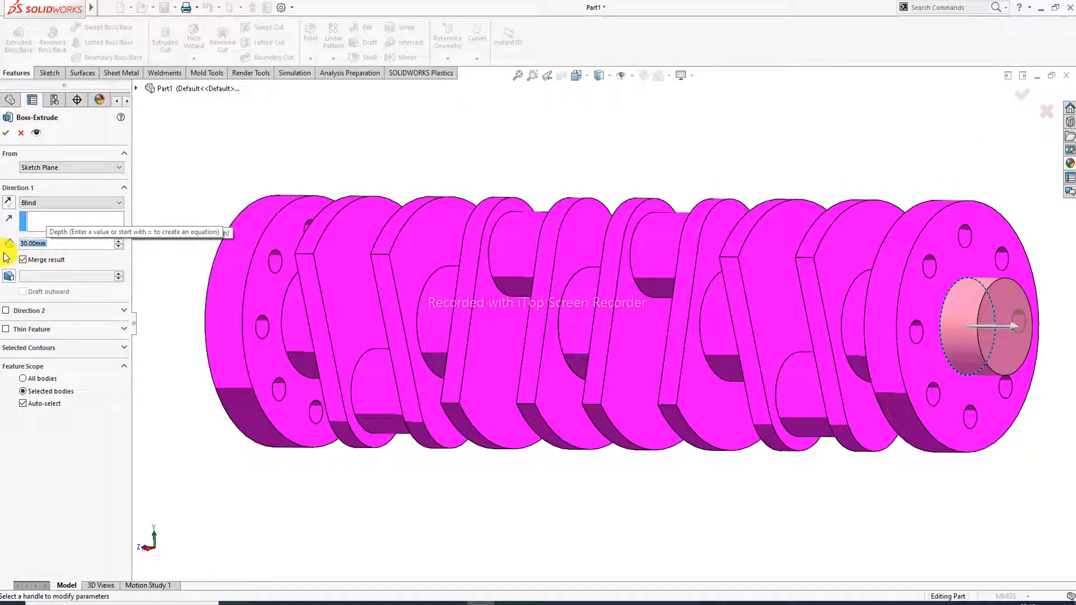
text(32)
key(Return)
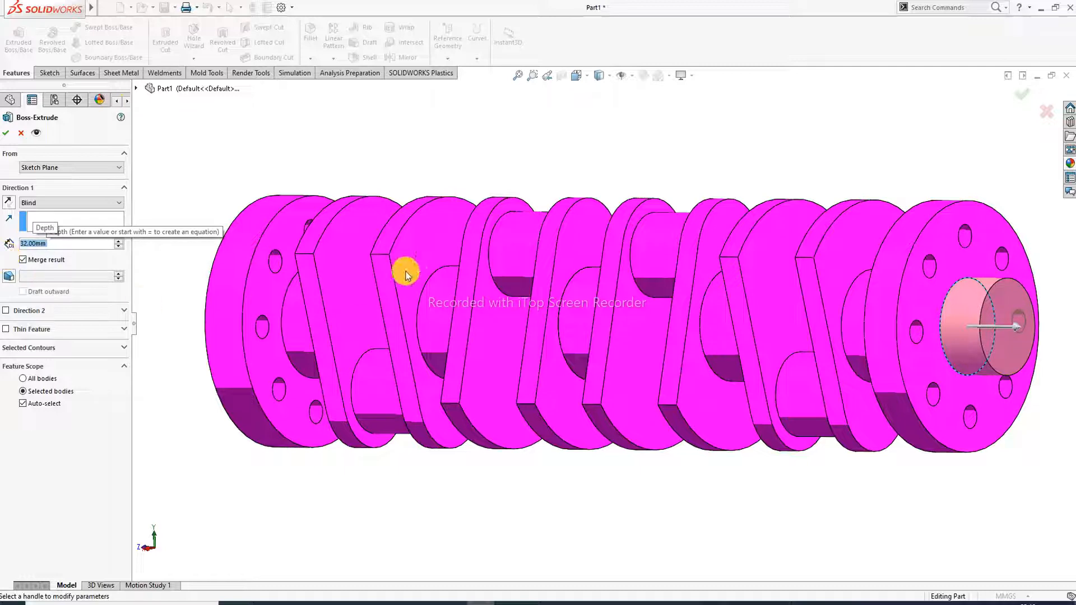
click(9, 134)
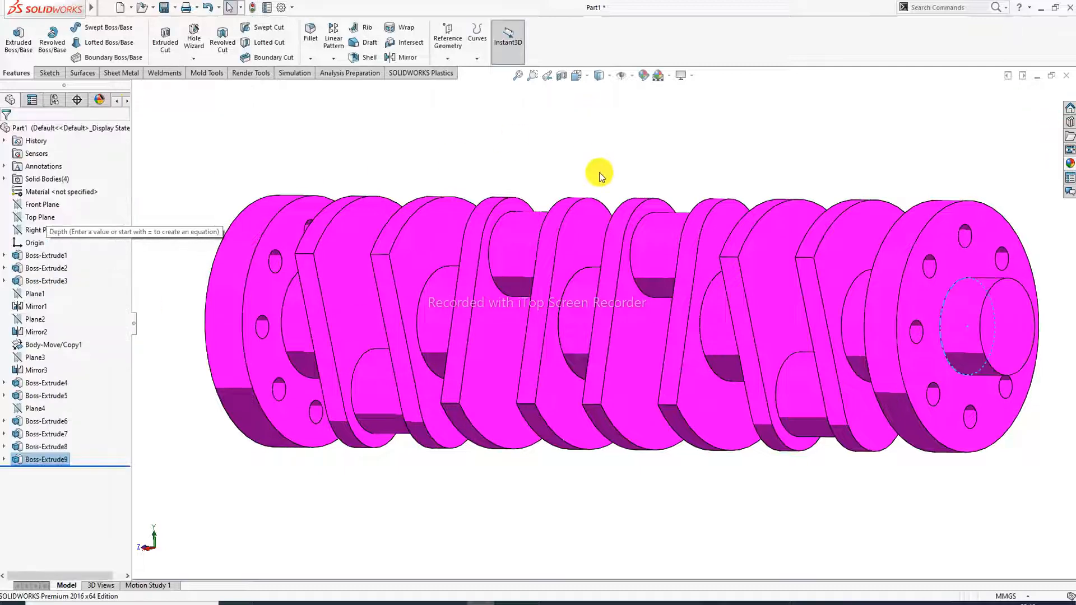
Fillet the outer end edge of the 65 mm shaft boss with an 8 mm radius.
scroll(619, 191, up, 3)
middle_drag(621, 199, 655, 206)
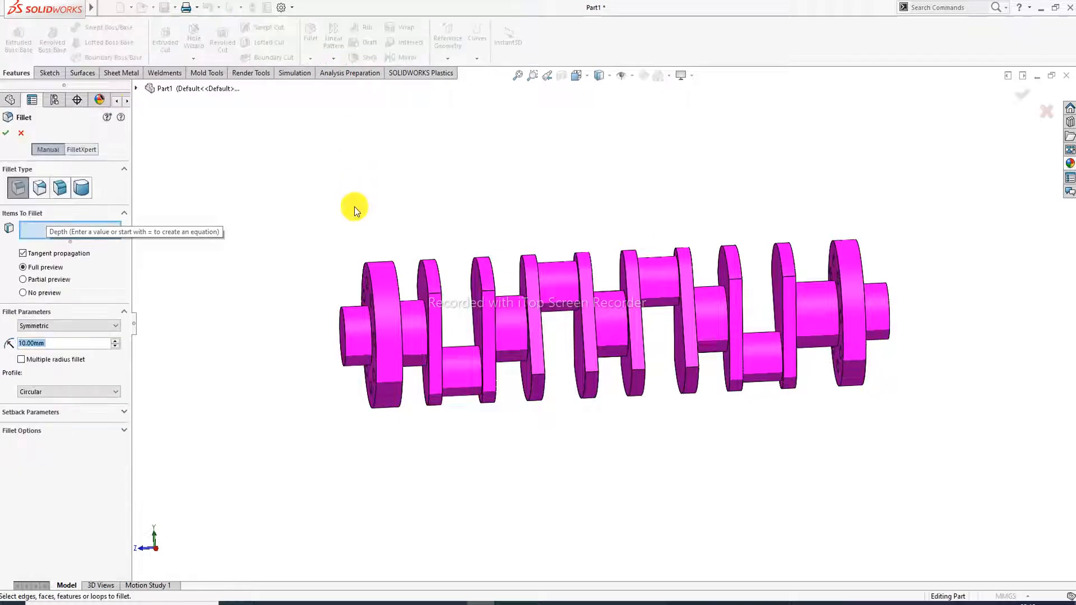
scroll(401, 242, down, 5)
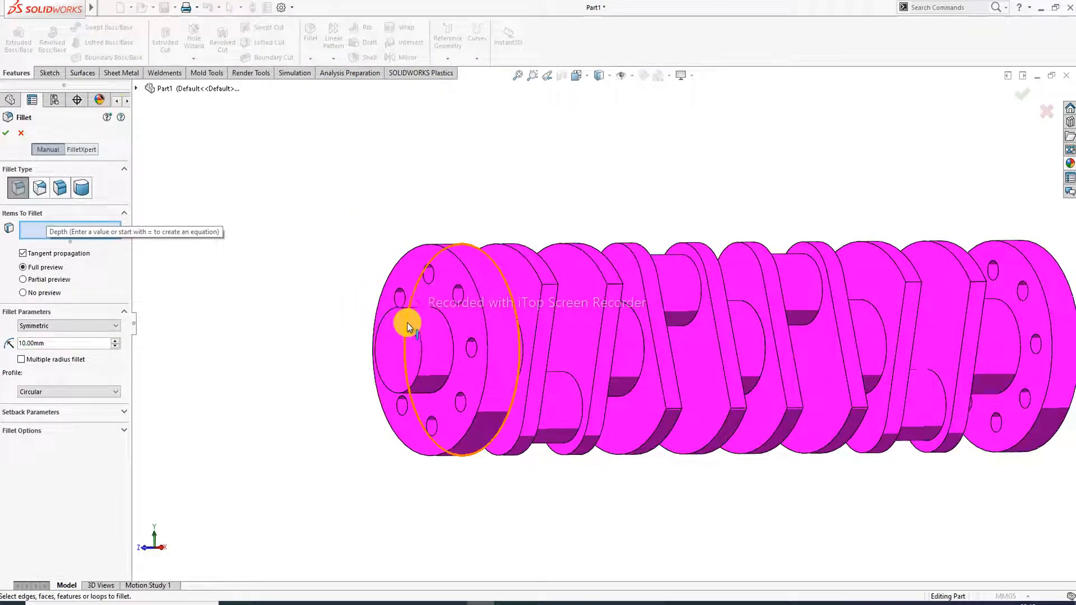
click(406, 313)
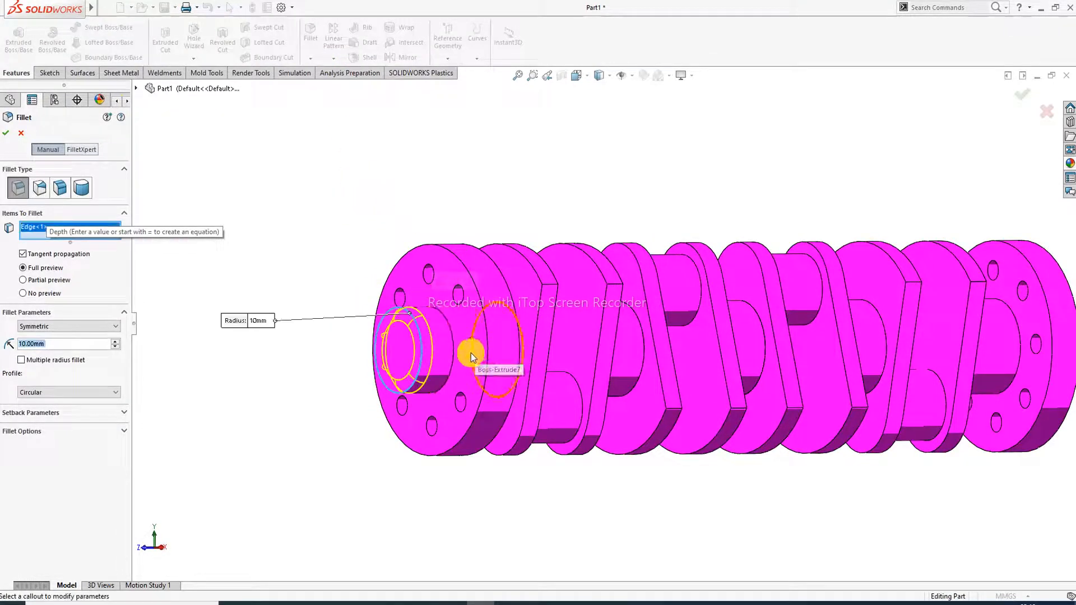
text(8)
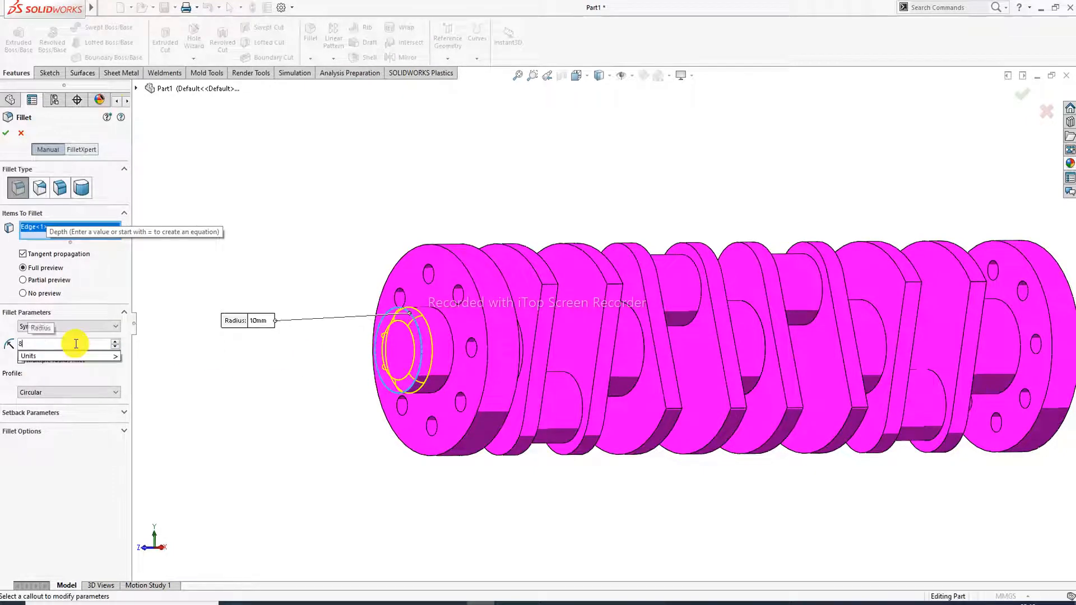
key(Return)
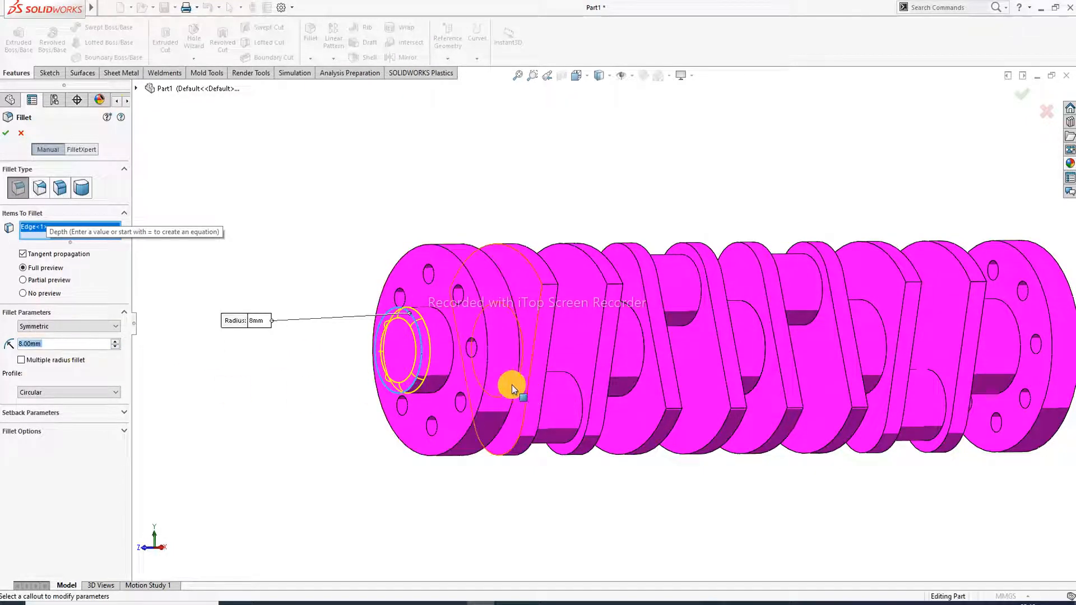
middle_drag(512, 384, 516, 372)
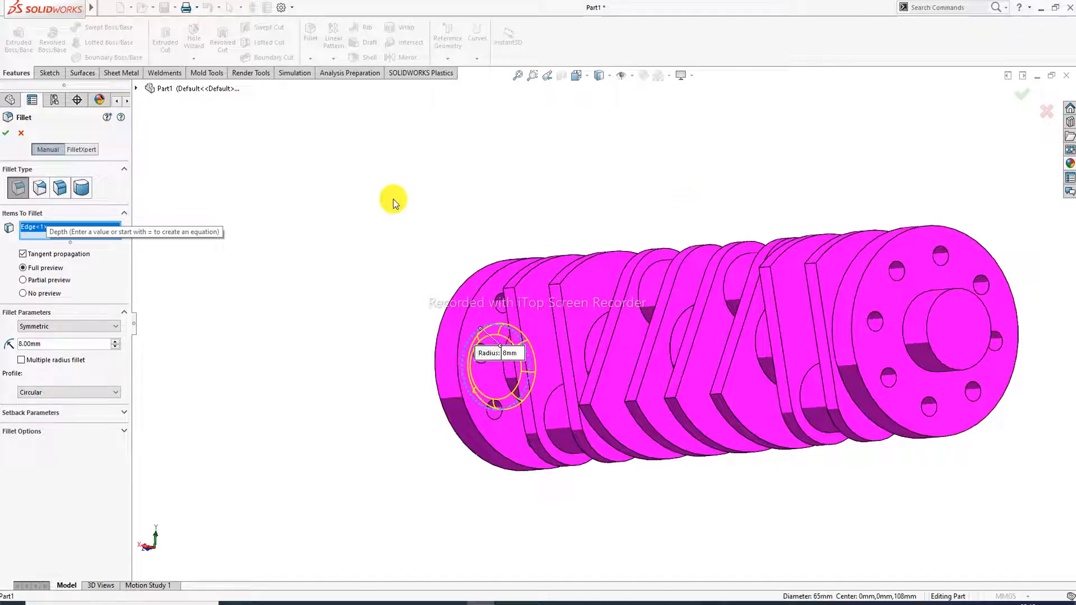
click(7, 135)
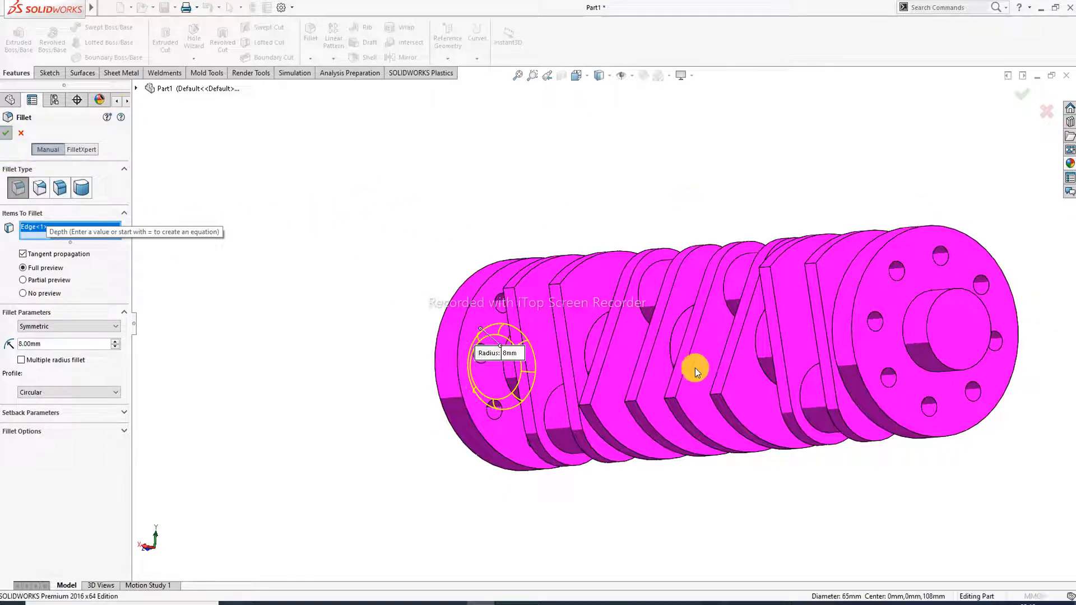
Fillet the outer end edge of the 62 mm shaft boss at the opposite end with an 8 mm radius.
middle_drag(735, 317, 799, 329)
scroll(800, 329, up, 4)
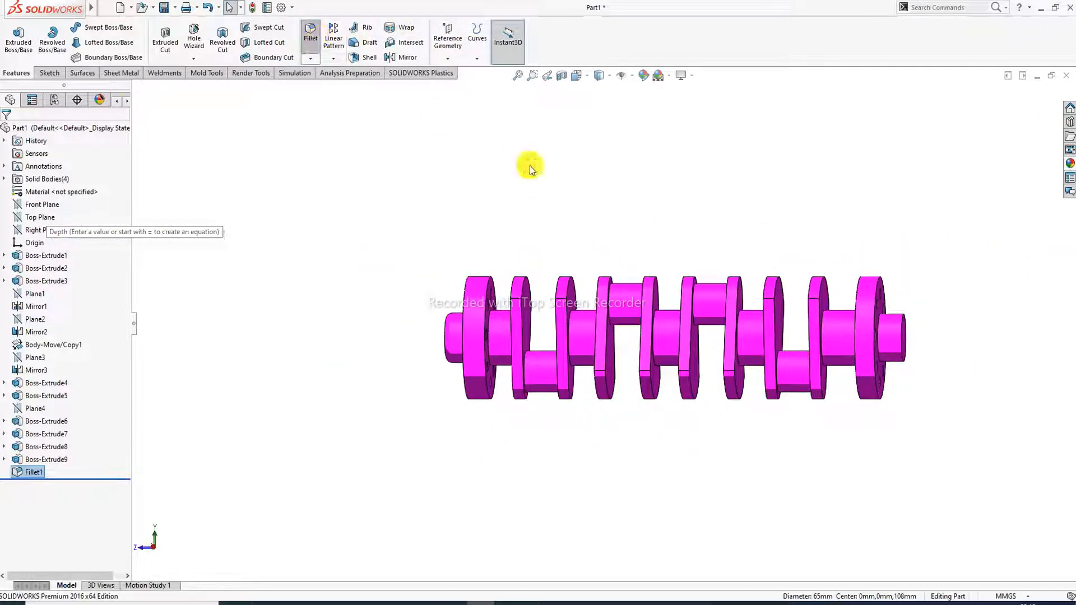
scroll(951, 324, down, 5)
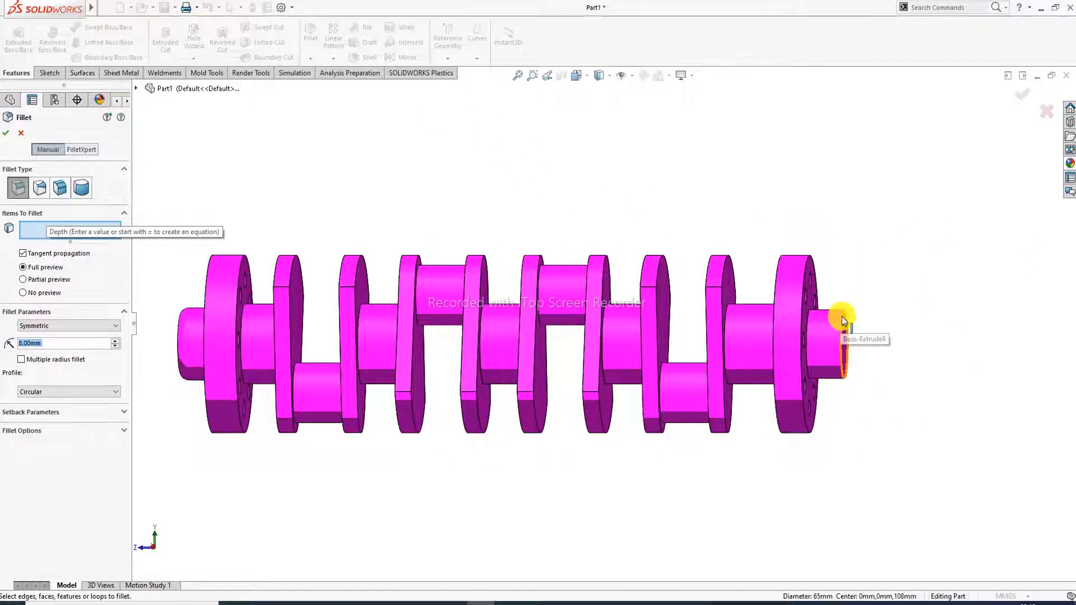
click(841, 317)
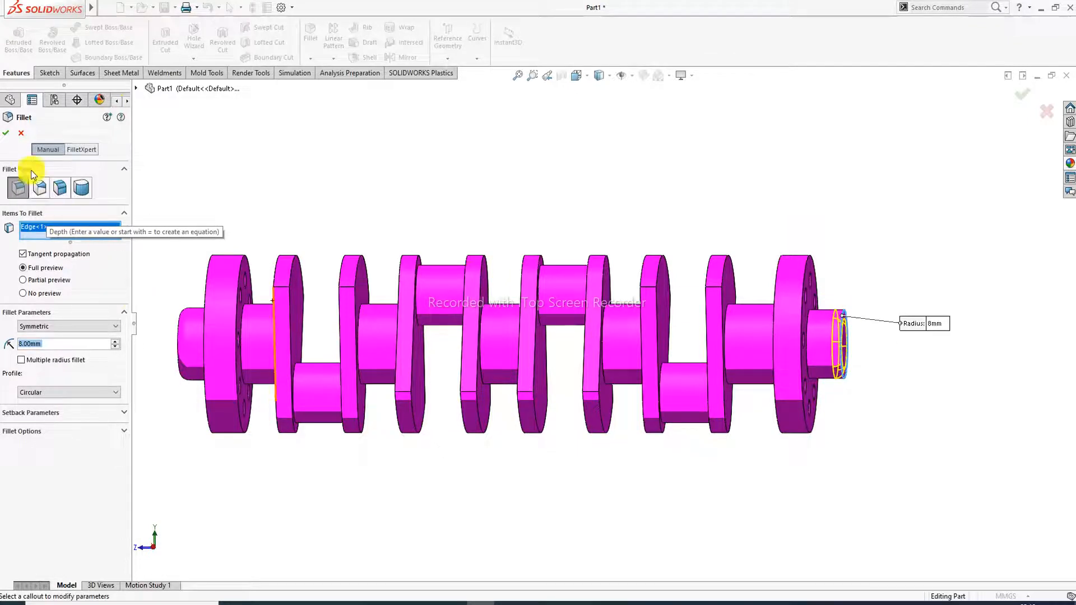
click(5, 134)
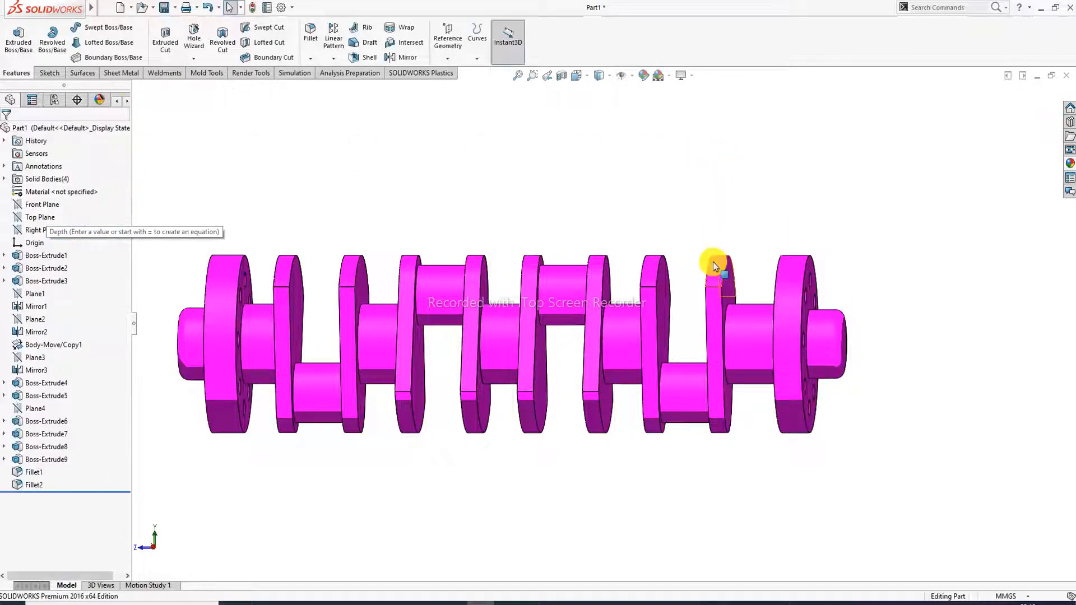
Examine the whole crankshaft from several angles, including the webs, journals, drilled flanges and filleted shaft ends.
scroll(713, 261, up, 3)
middle_drag(570, 342, 637, 317)
scroll(663, 345, down, 1)
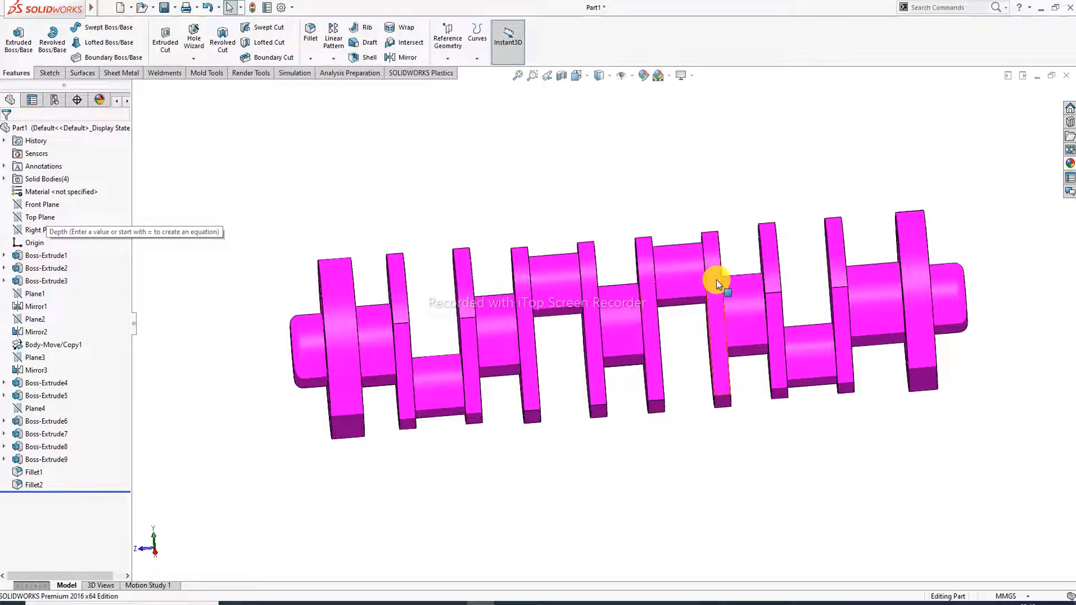
scroll(709, 296, up, 1)
middle_drag(708, 300, 732, 278)
scroll(710, 293, down, 2)
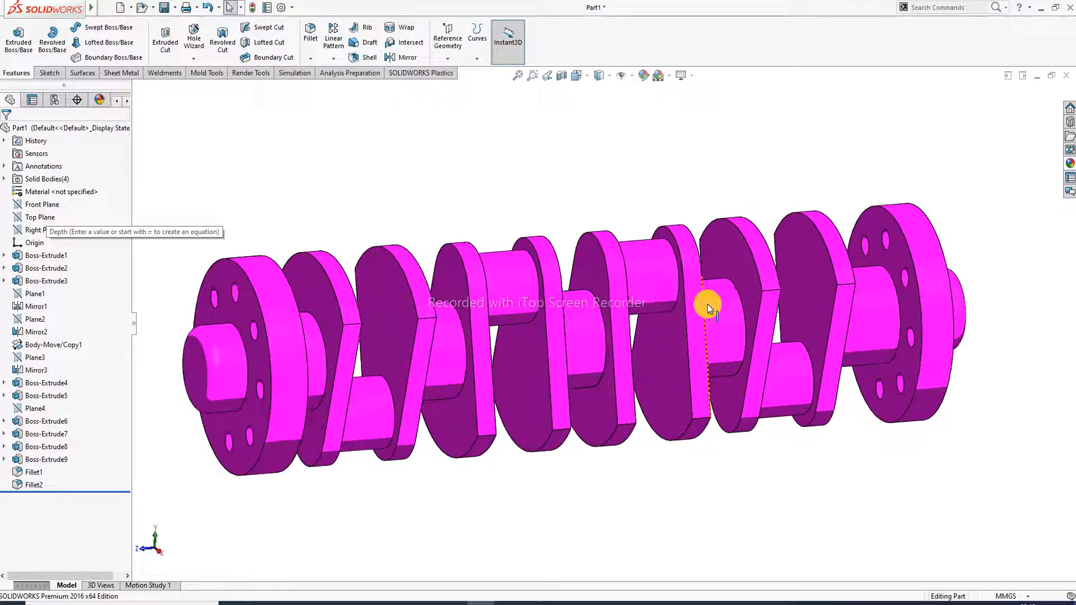
scroll(636, 347, up, 1)
scroll(507, 365, down, 1)
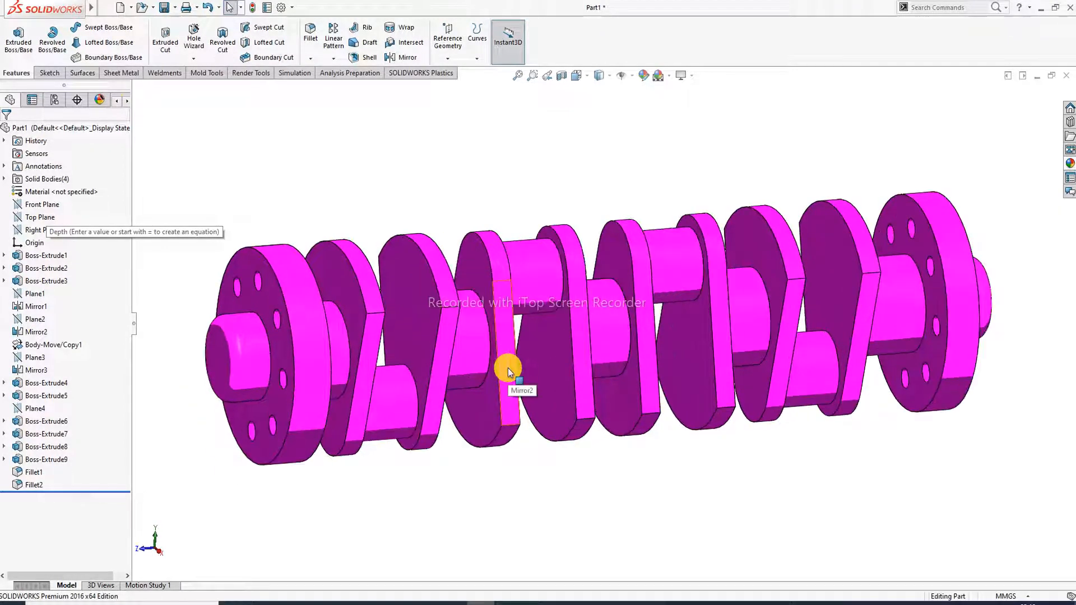
scroll(508, 372, up, 1)
scroll(523, 348, down, 2)
scroll(533, 355, up, 2)
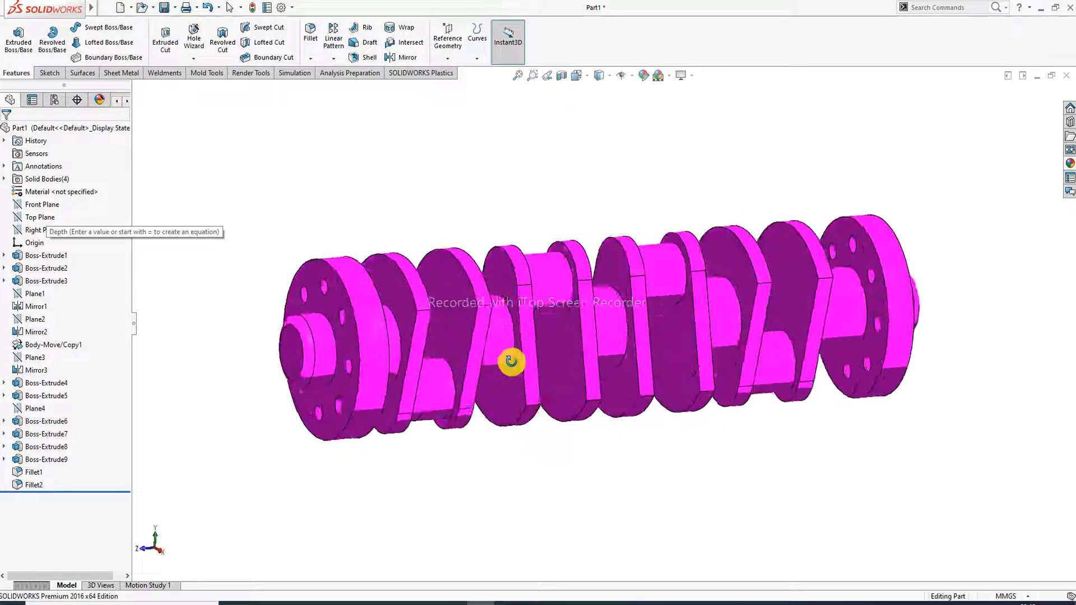
middle_drag(511, 361, 499, 372)
scroll(499, 377, down, 1)
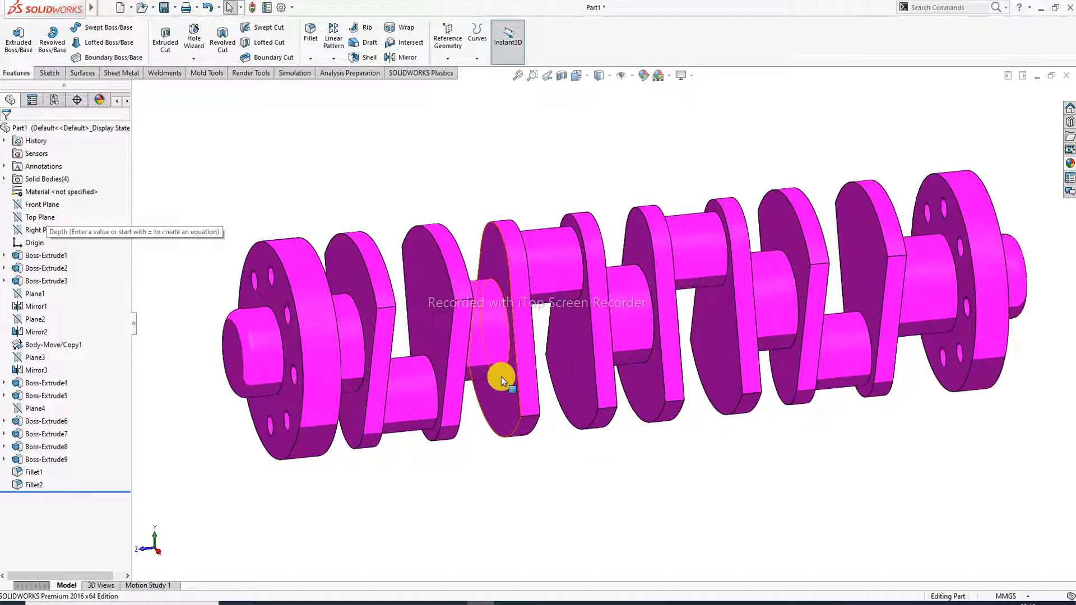